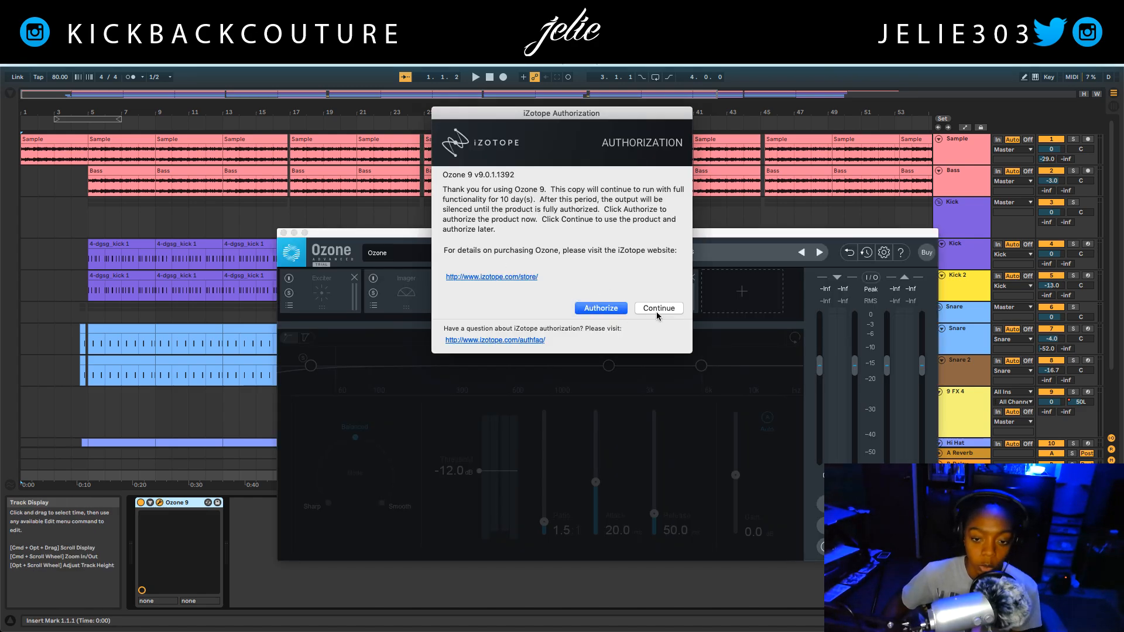
- Continue using the Ozone 9 trial without authorizing and move its window lower over the arrangement
click(657, 308)
drag(599, 234, 549, 254)
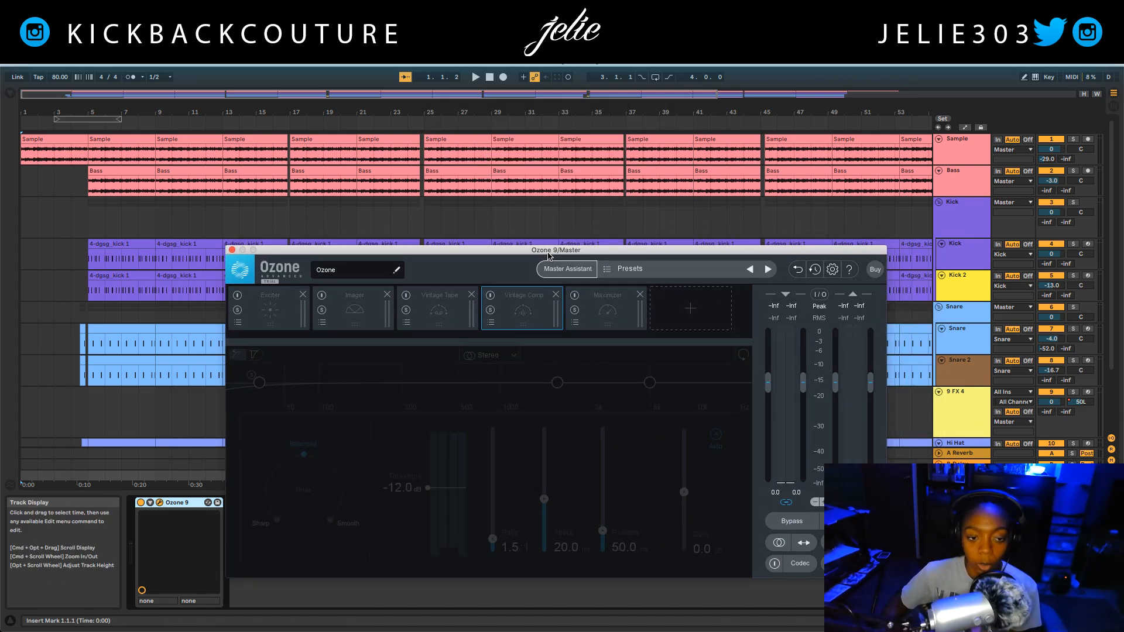
- Look through the Exciter, Imager, Vintage Tape, Vintage Comp and Maximizer modules in the Ozone chain
click(599, 301)
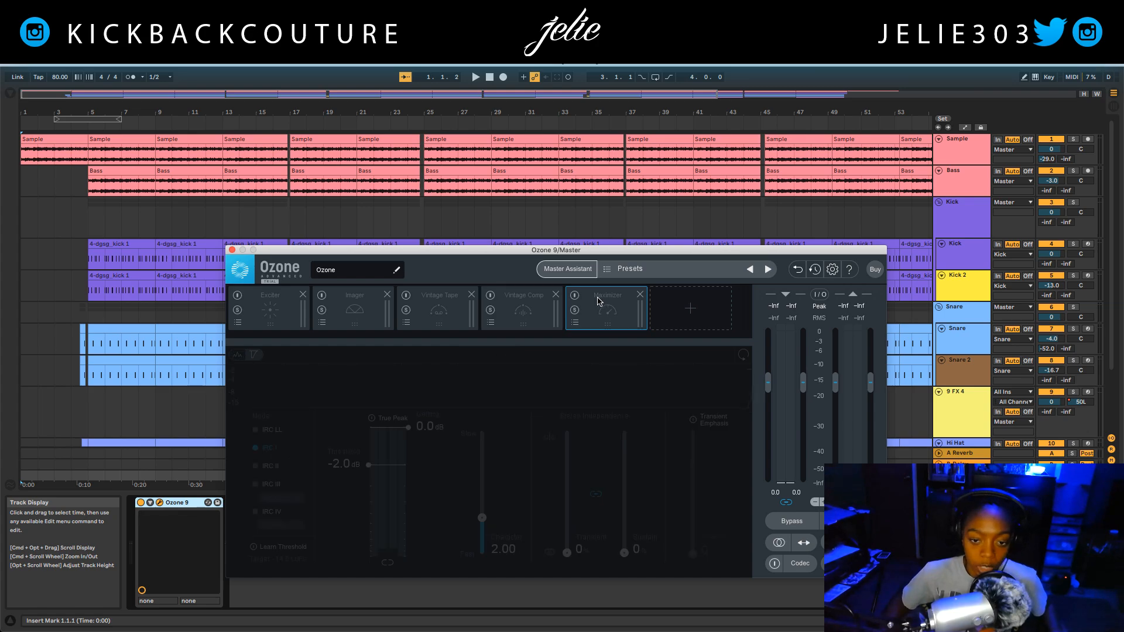
click(246, 301)
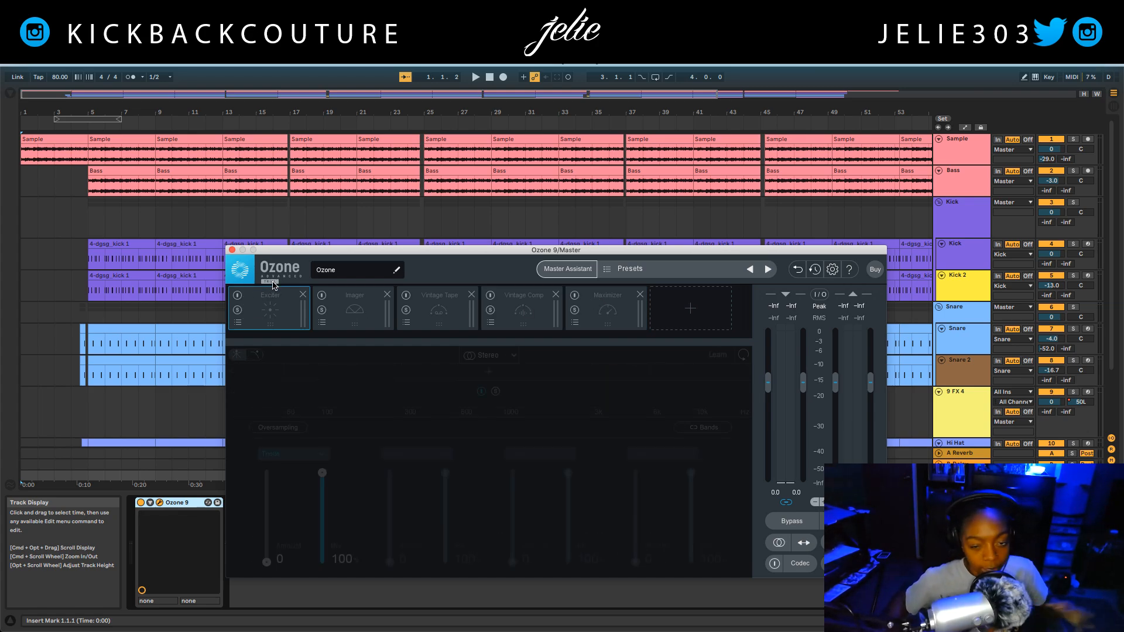
click(237, 296)
drag(294, 250, 291, 250)
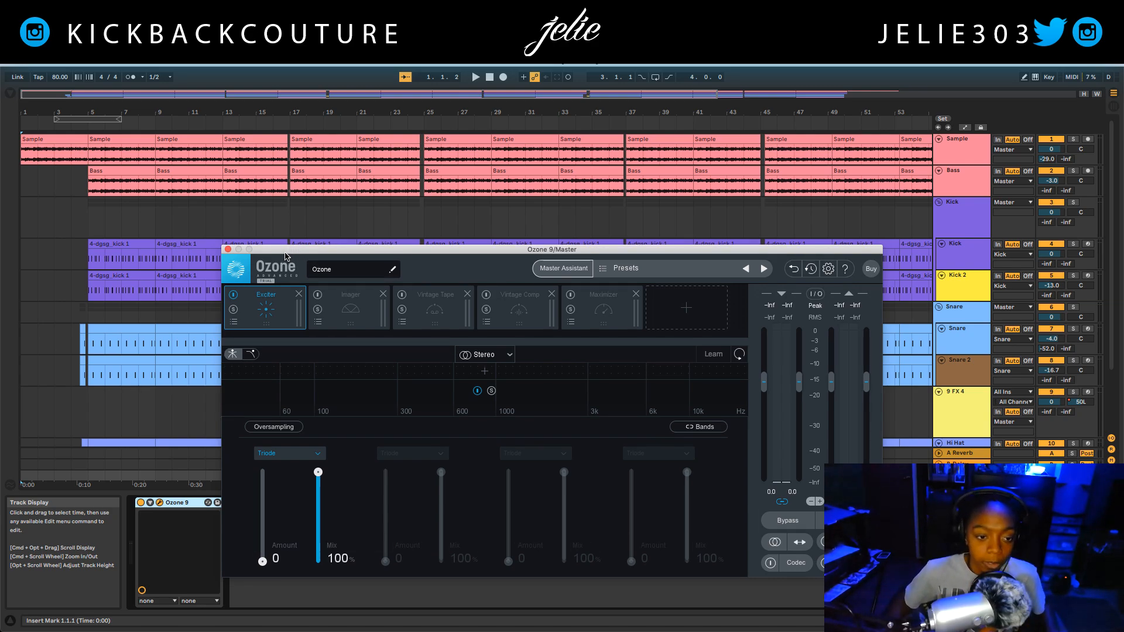
drag(287, 254, 286, 256)
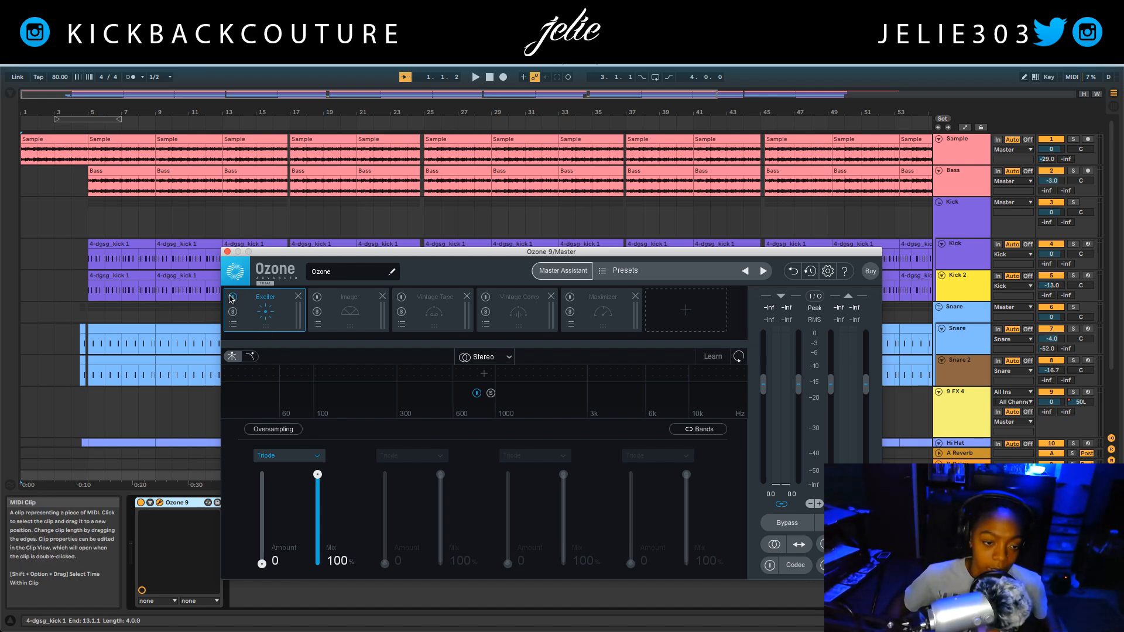
click(351, 311)
click(404, 300)
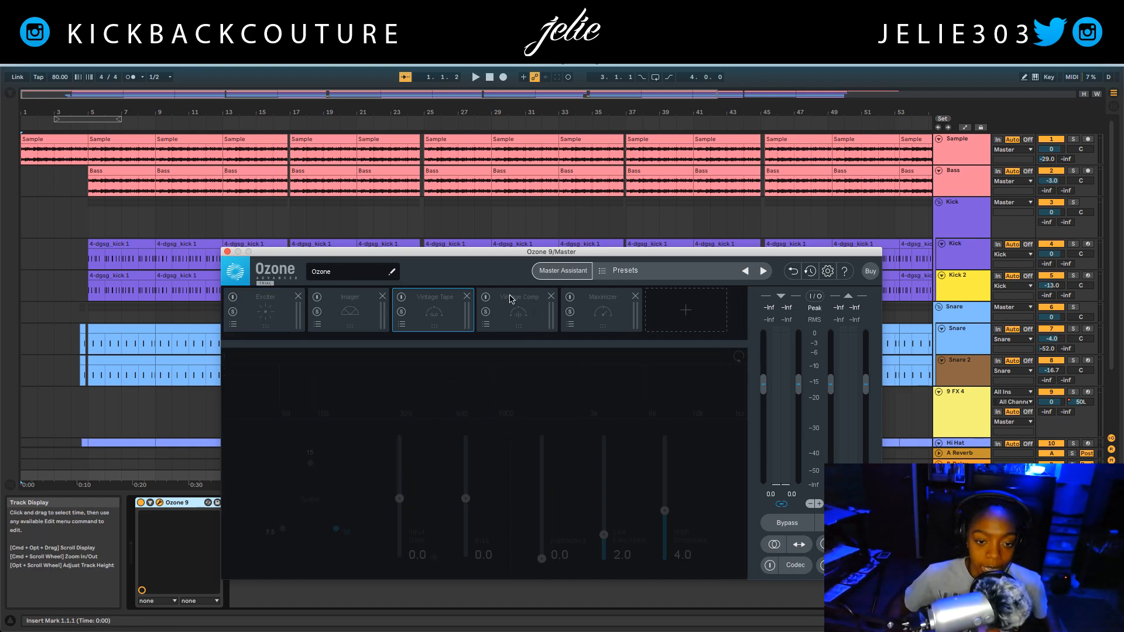
click(513, 299)
click(616, 303)
click(261, 302)
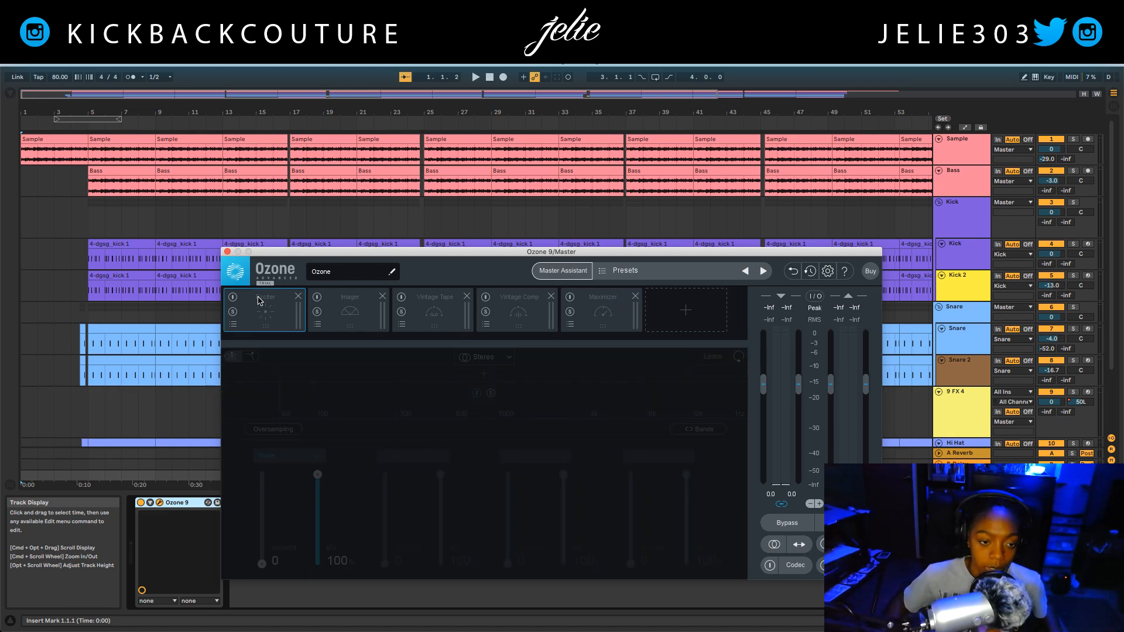
click(686, 312)
click(664, 309)
click(232, 298)
click(232, 297)
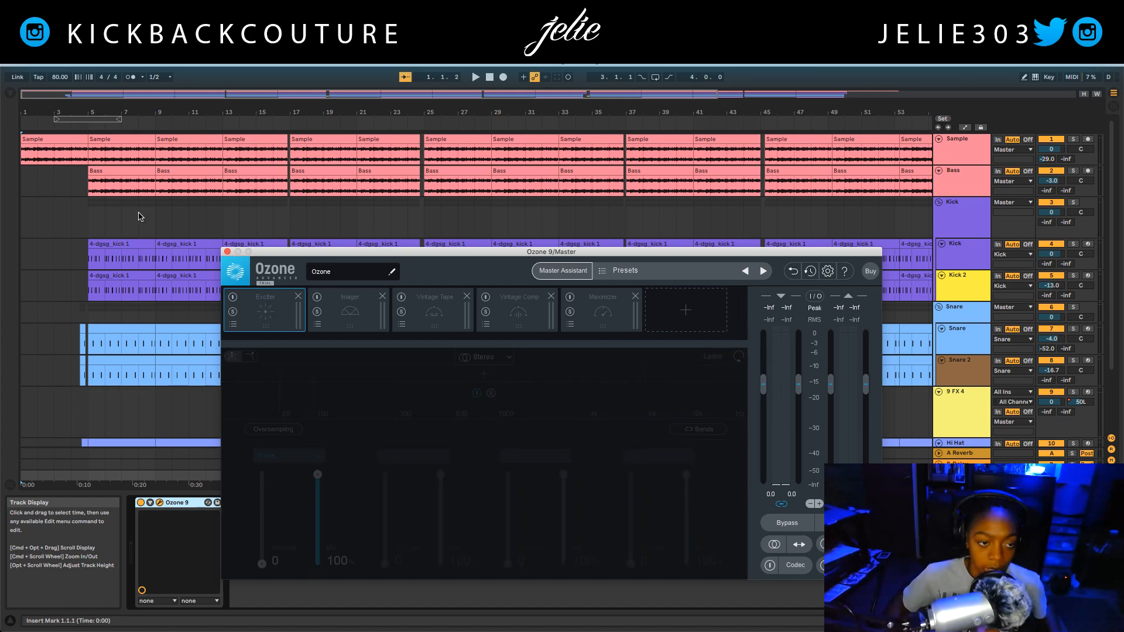
- Loop the Sample clip from bar 17 to bar 21 and start playback
click(293, 221)
click(321, 140)
click(320, 140)
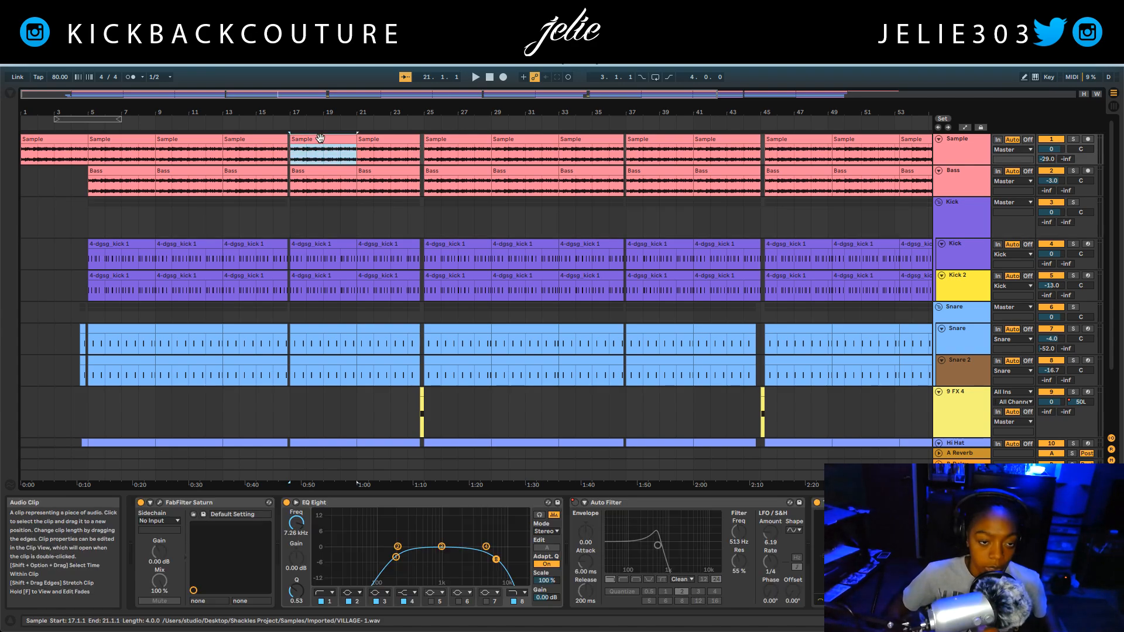
key(super+l)
key(space)
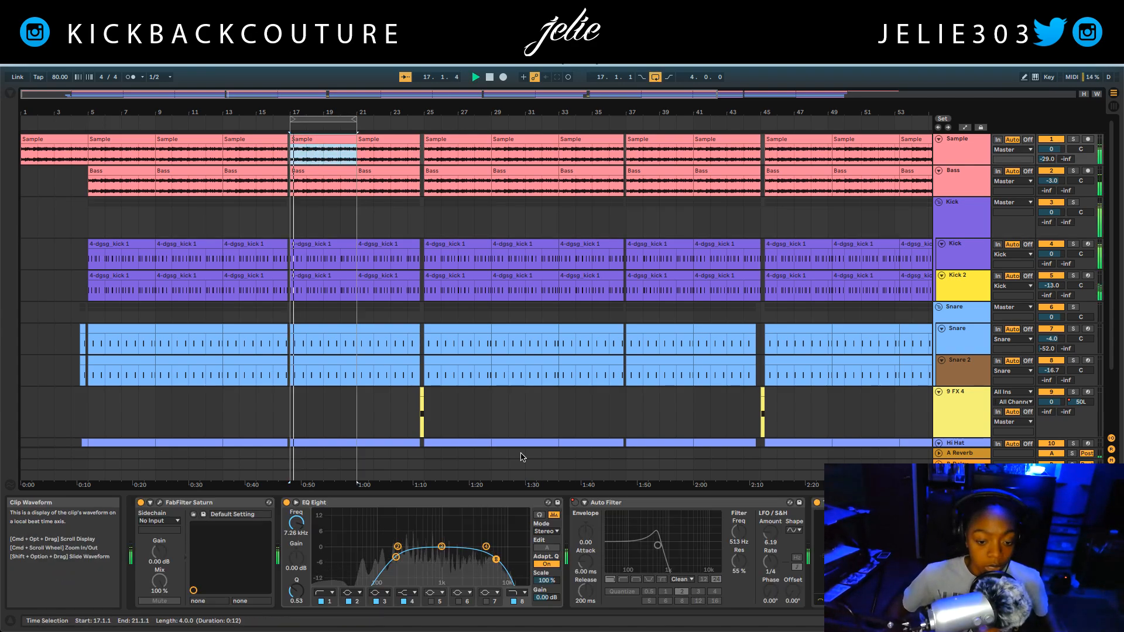
- Show Ozone on the Master track, enable the Exciter module and switch its channel mode to Mid/Side
click(1072, 418)
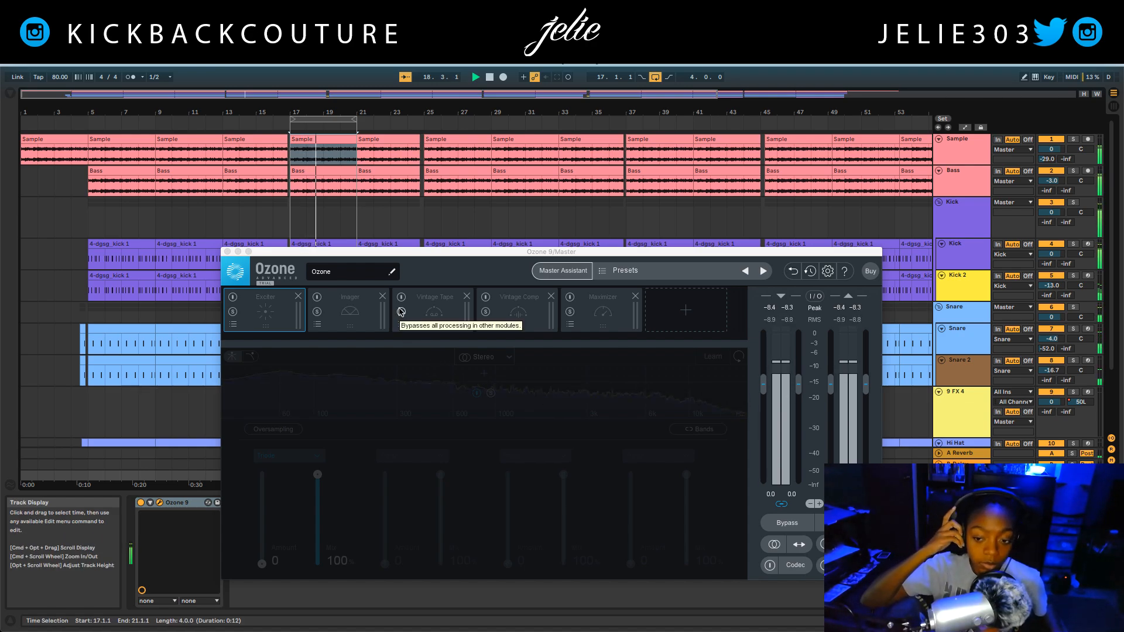
click(233, 298)
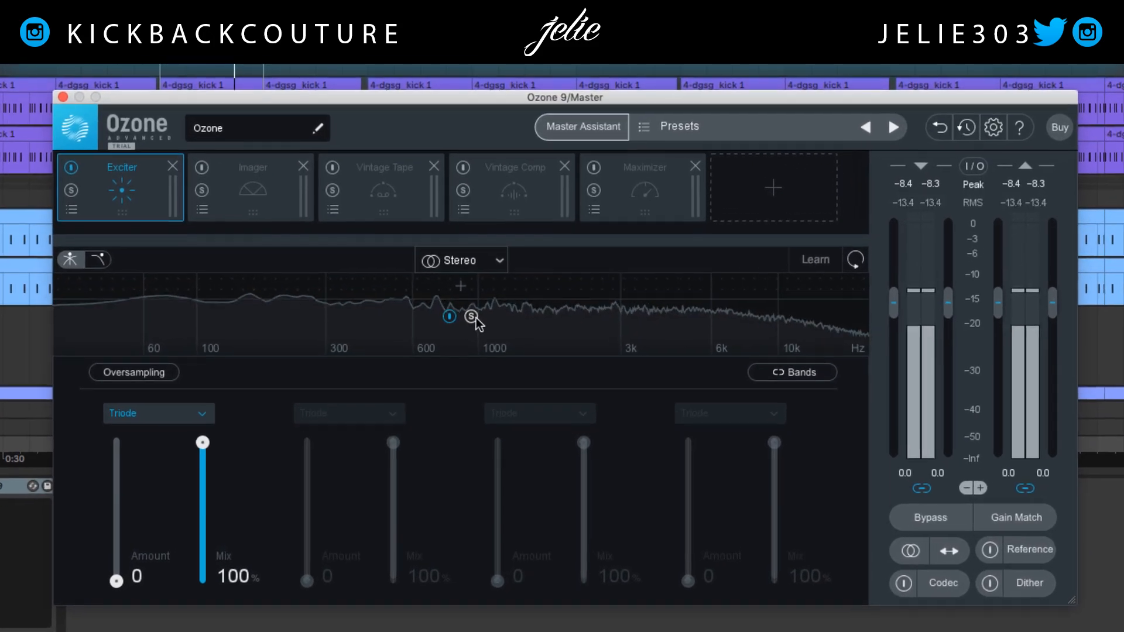
click(469, 261)
click(469, 314)
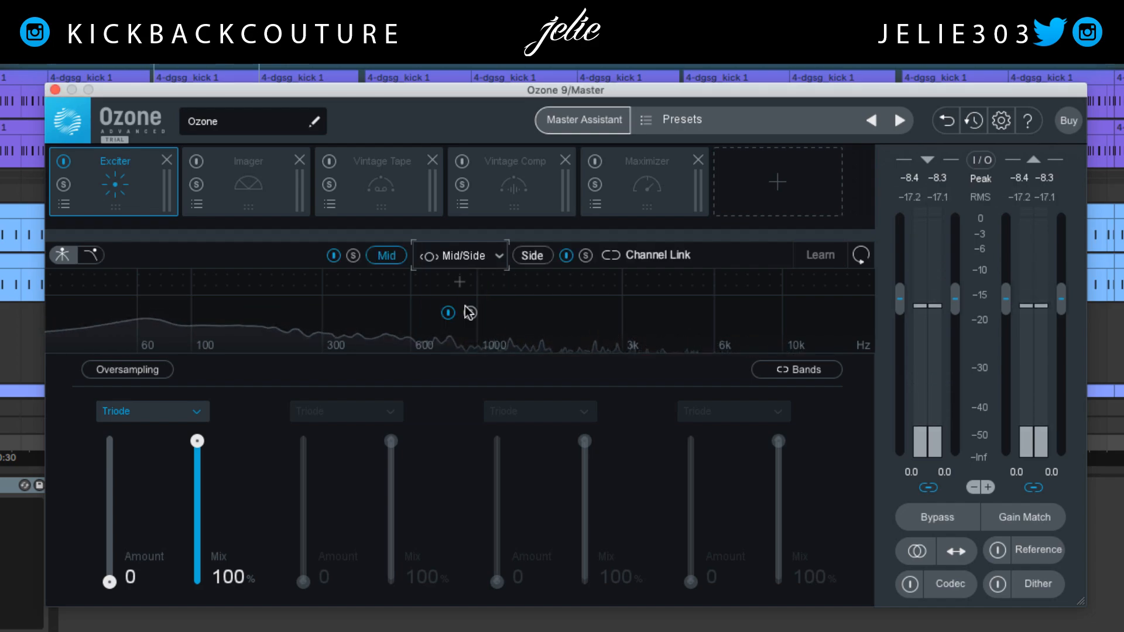
- Audition the Exciter's Triode amount on the single band during playback and return it to 0
key(space)
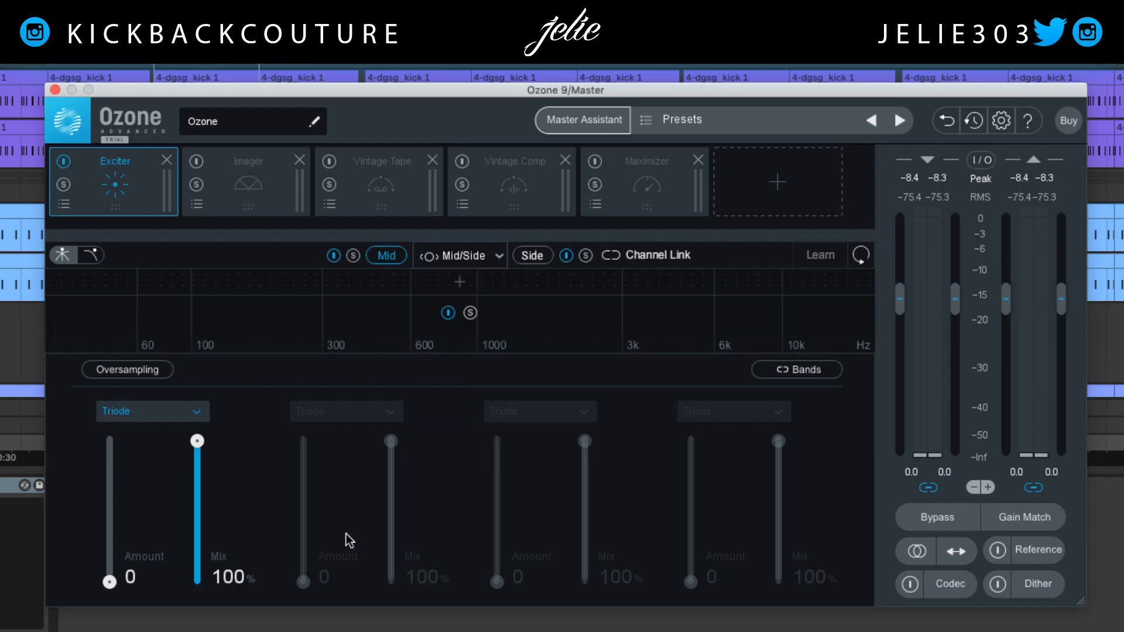
key(space)
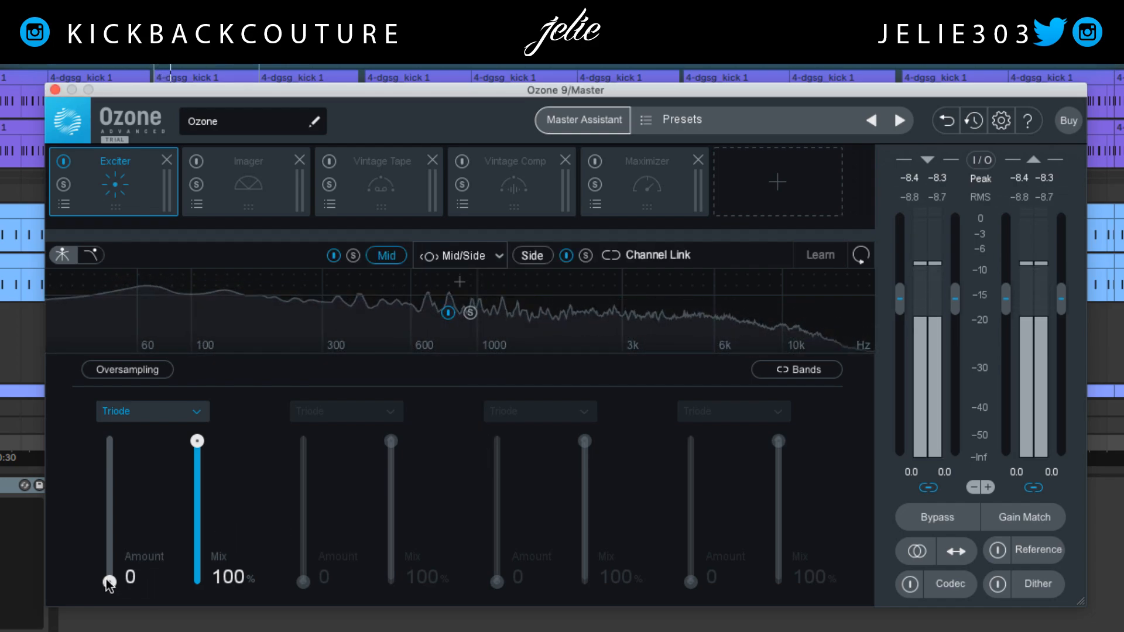
drag(109, 582, 160, 583)
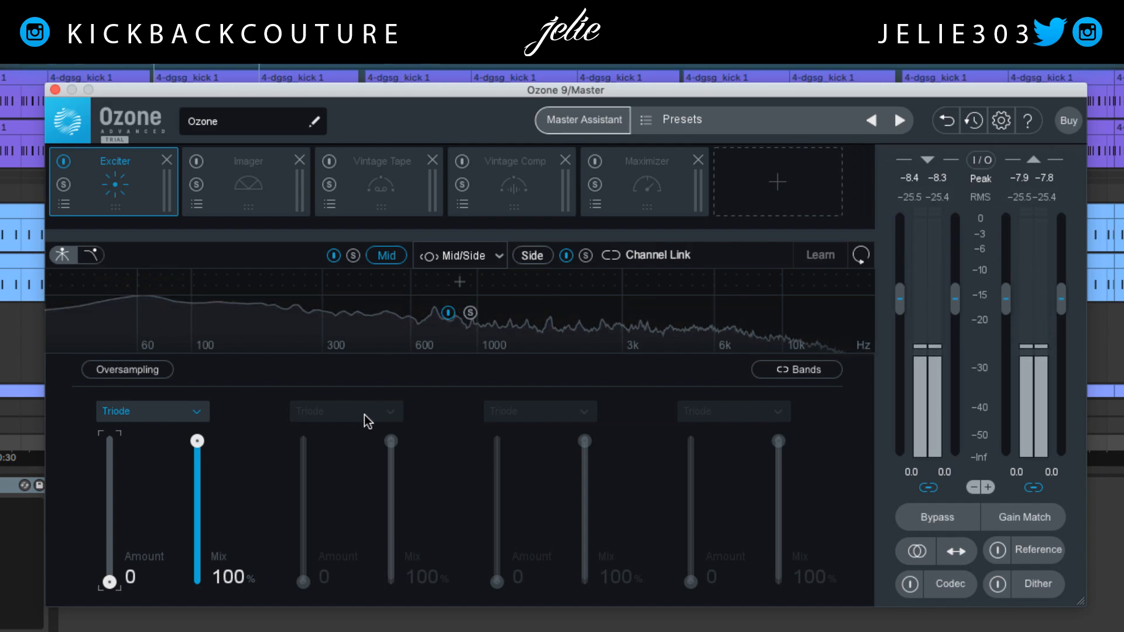
key(space)
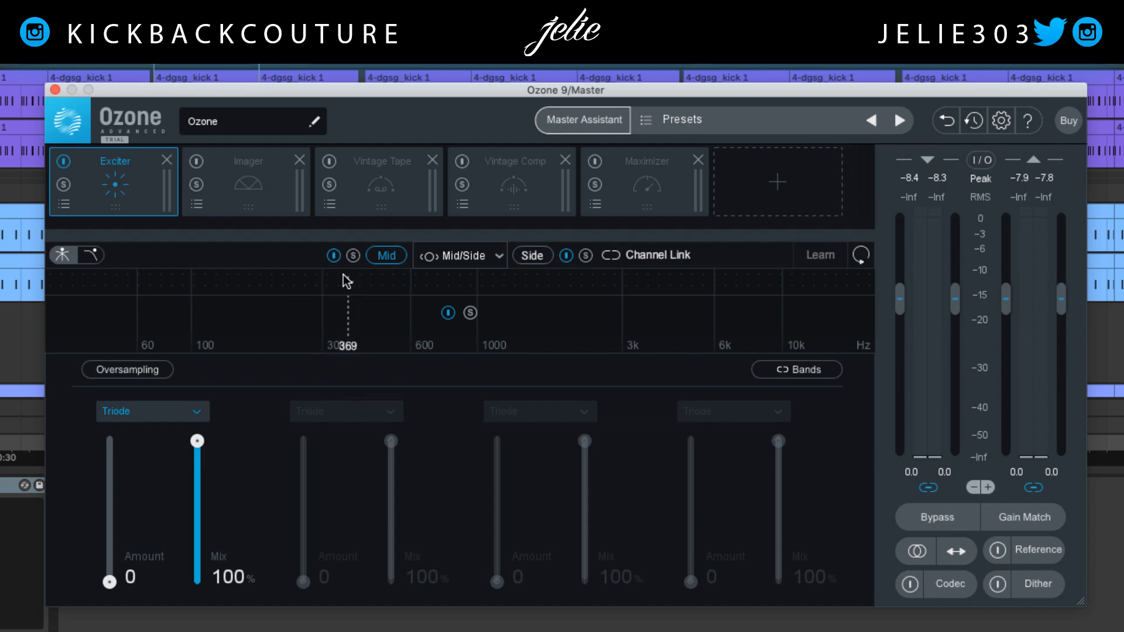
- Split the Exciter into four bands, with crossovers at about 300 Hz, between 1 and 3 kHz, and just above 6 kHz
click(324, 283)
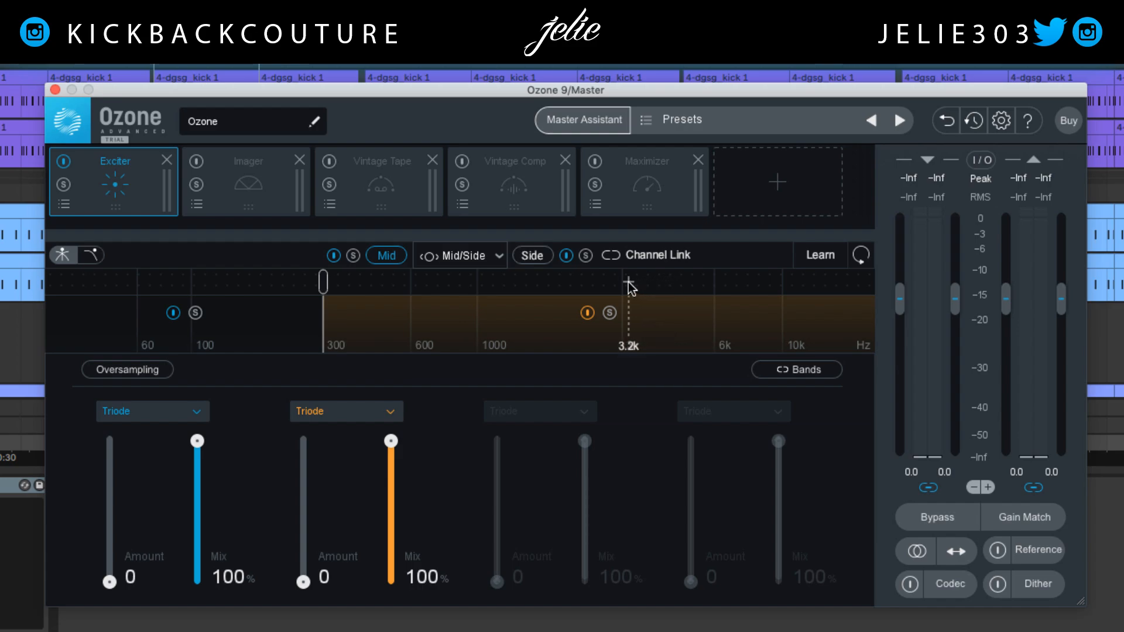
click(582, 284)
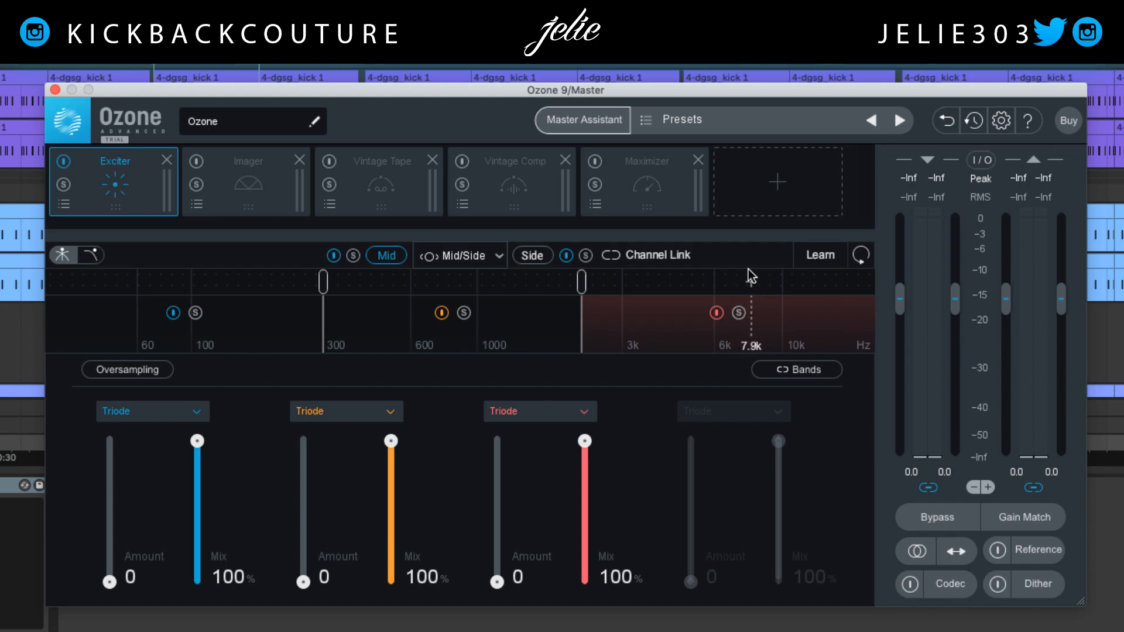
click(730, 280)
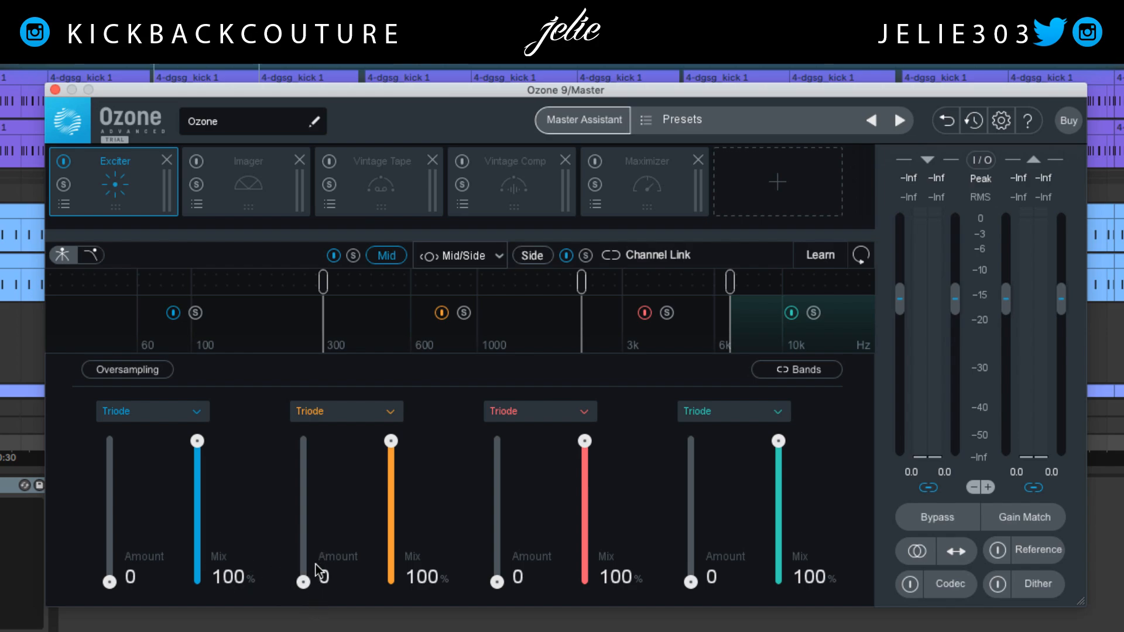
- During playback, set the Exciter's second band to Tube saturation with an amount of 8.1
key(space)
mouse_move(304, 581)
mouse_down()
mouse_move(303, 470)
mouse_move(304, 581)
mouse_up()
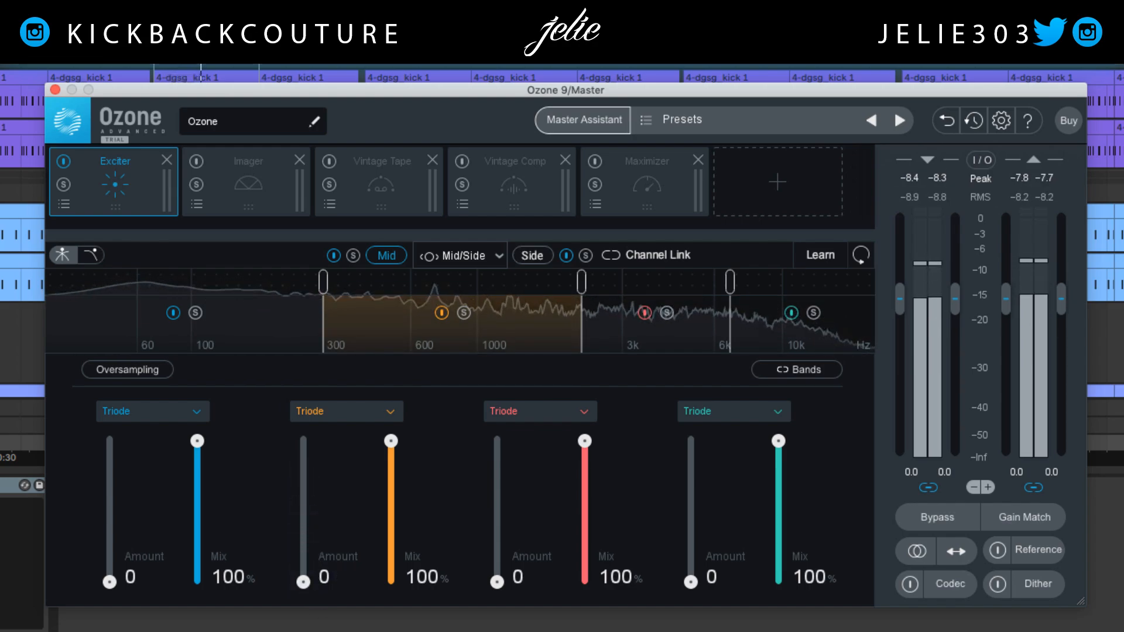
click(339, 416)
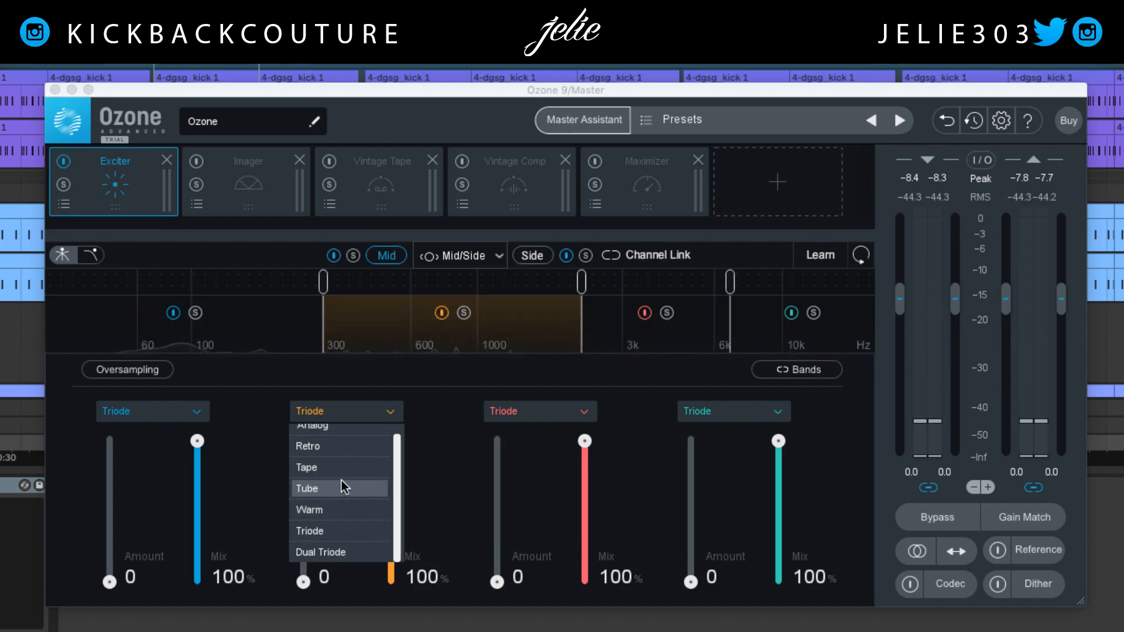
click(344, 487)
drag(303, 581, 314, 624)
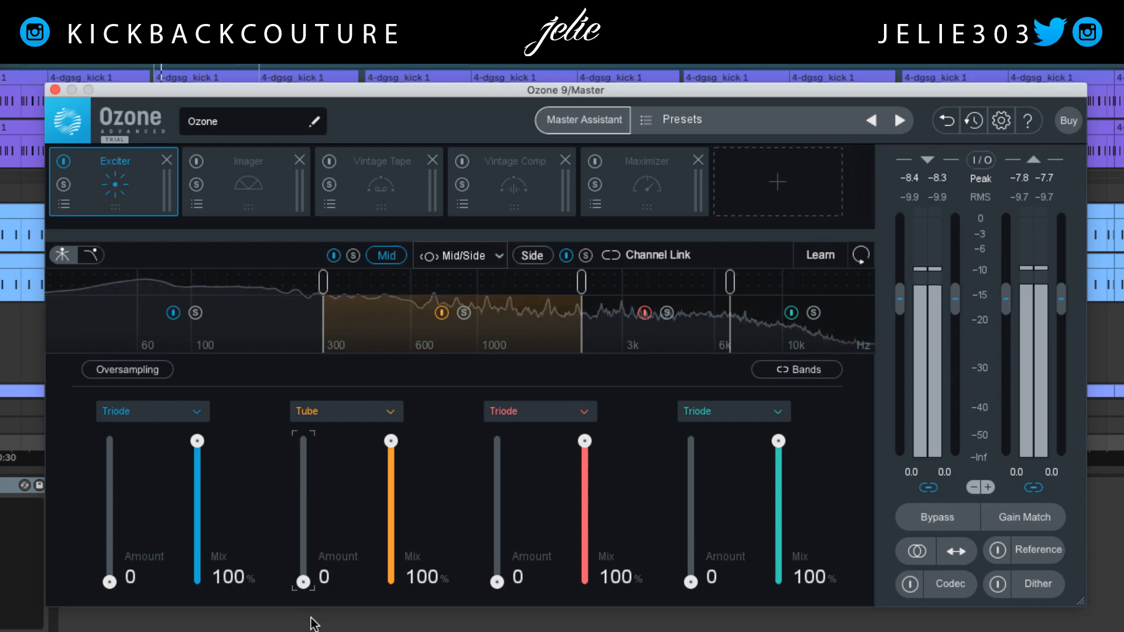
drag(303, 581, 304, 507)
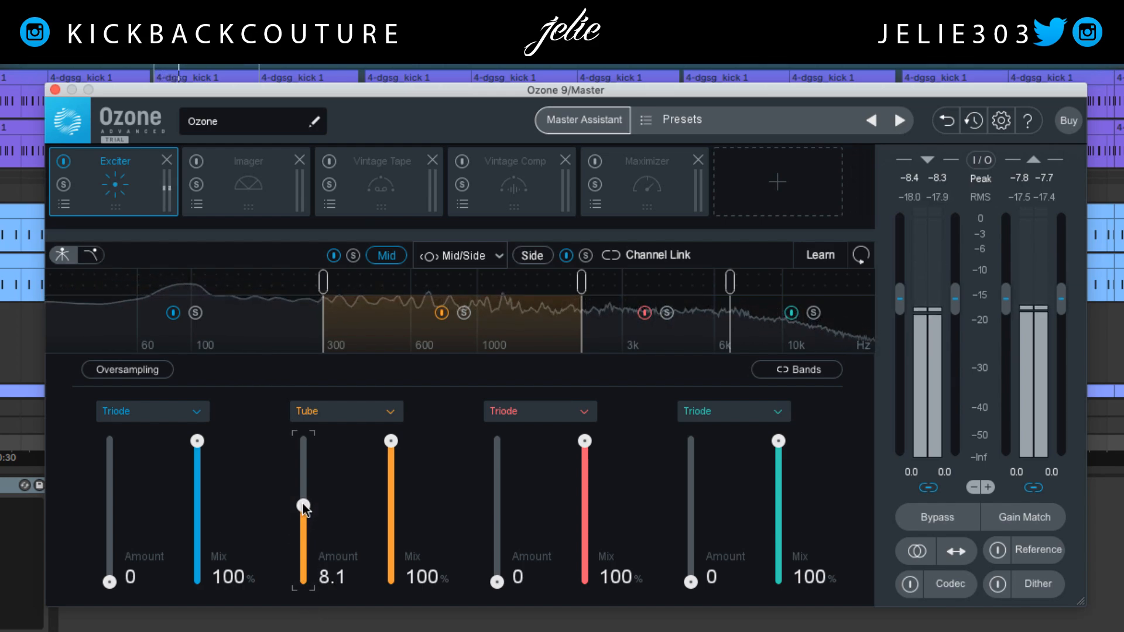
- Set the Exciter's lowest band to Tube saturation with an amount of 2.4
drag(110, 582, 111, 517)
click(117, 411)
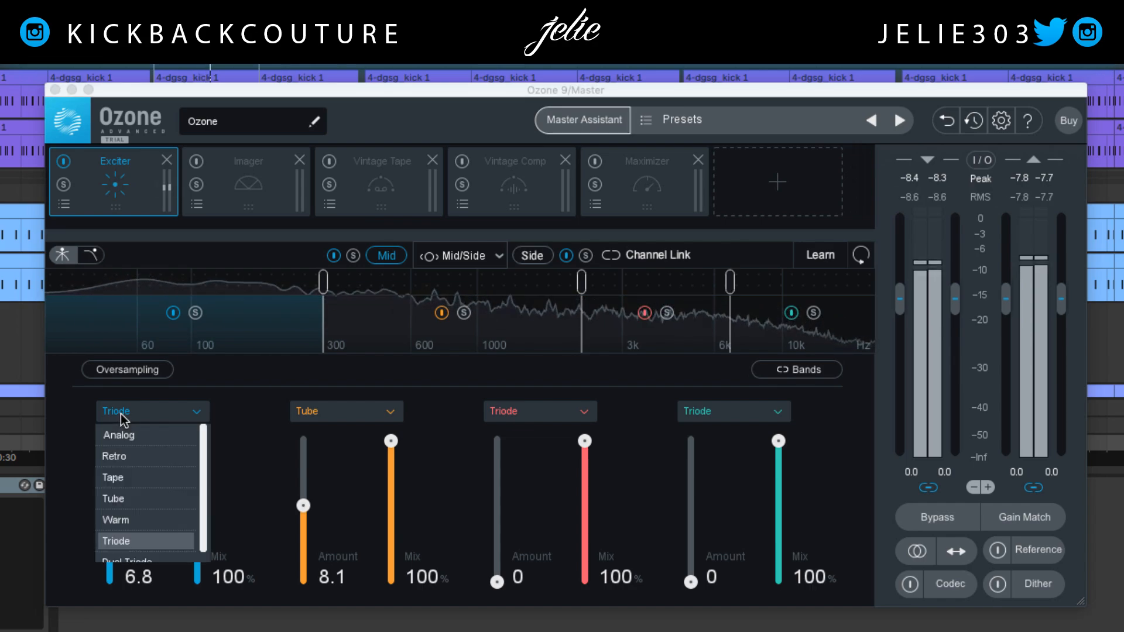
click(128, 497)
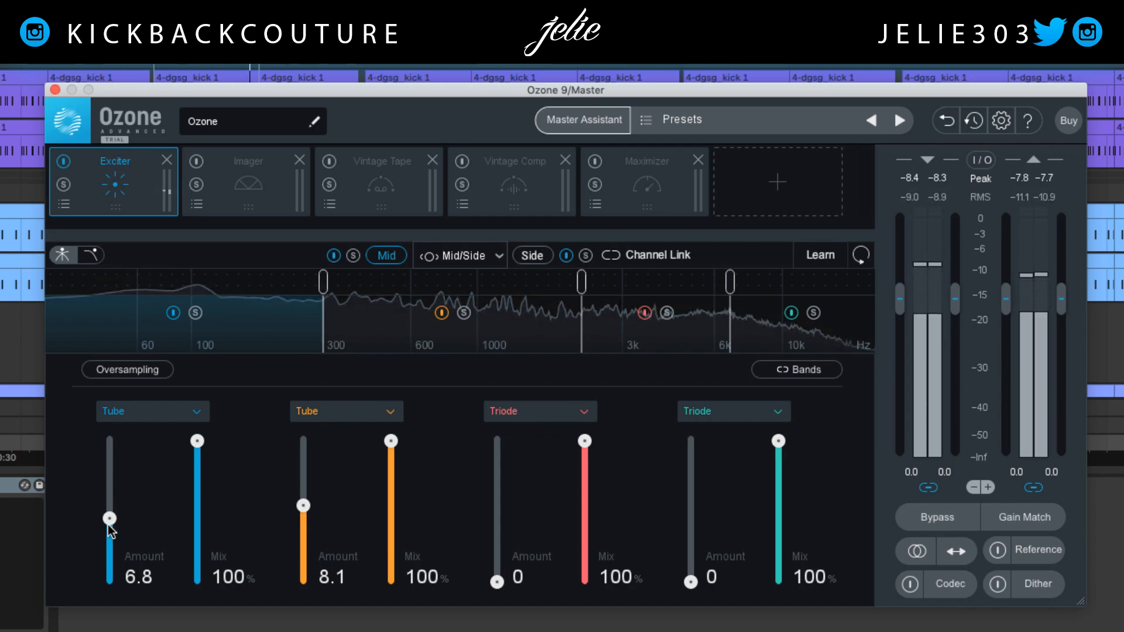
drag(110, 518, 119, 565)
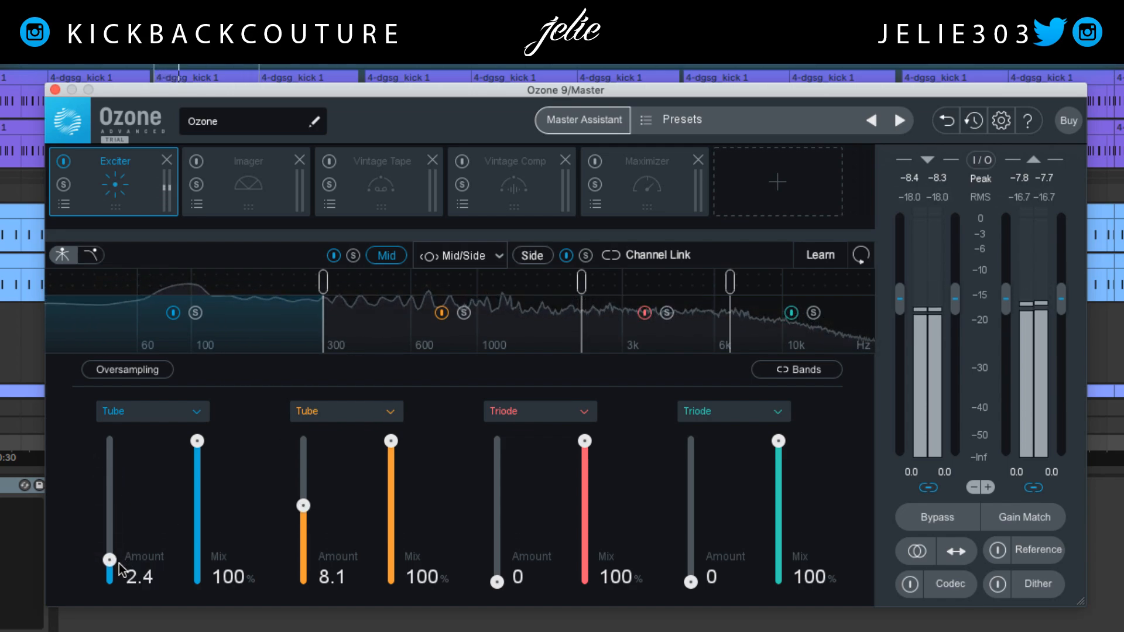
- Set the Exciter's third band to Tube with an amount of 6.0 and the highest band's amount to 6.6
drag(497, 579, 505, 535)
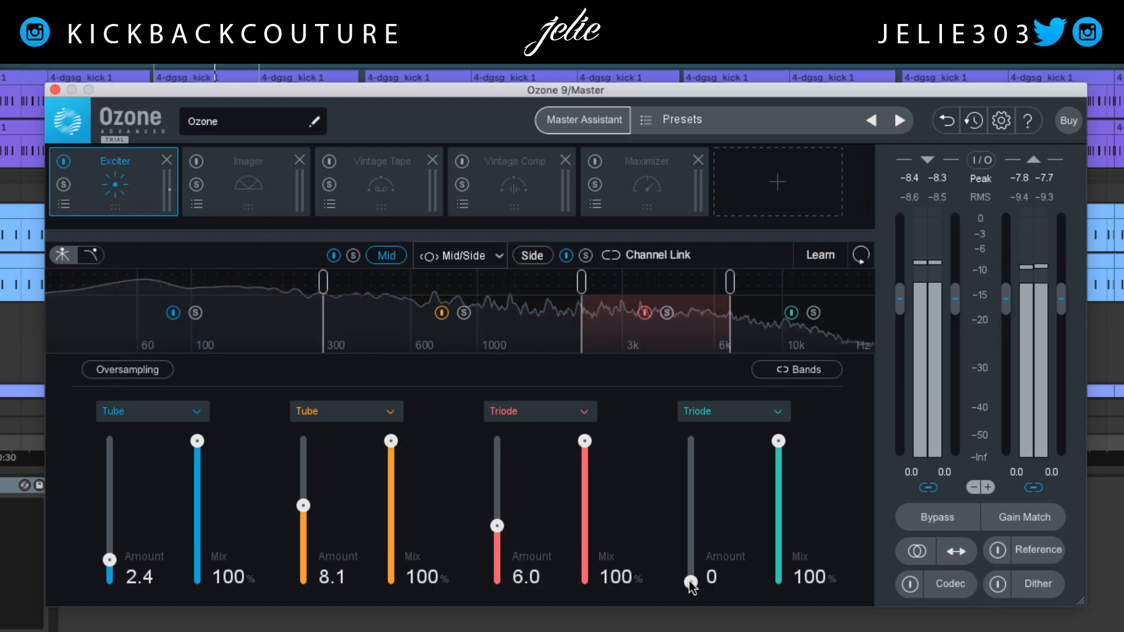
drag(690, 582, 690, 555)
click(530, 415)
click(507, 498)
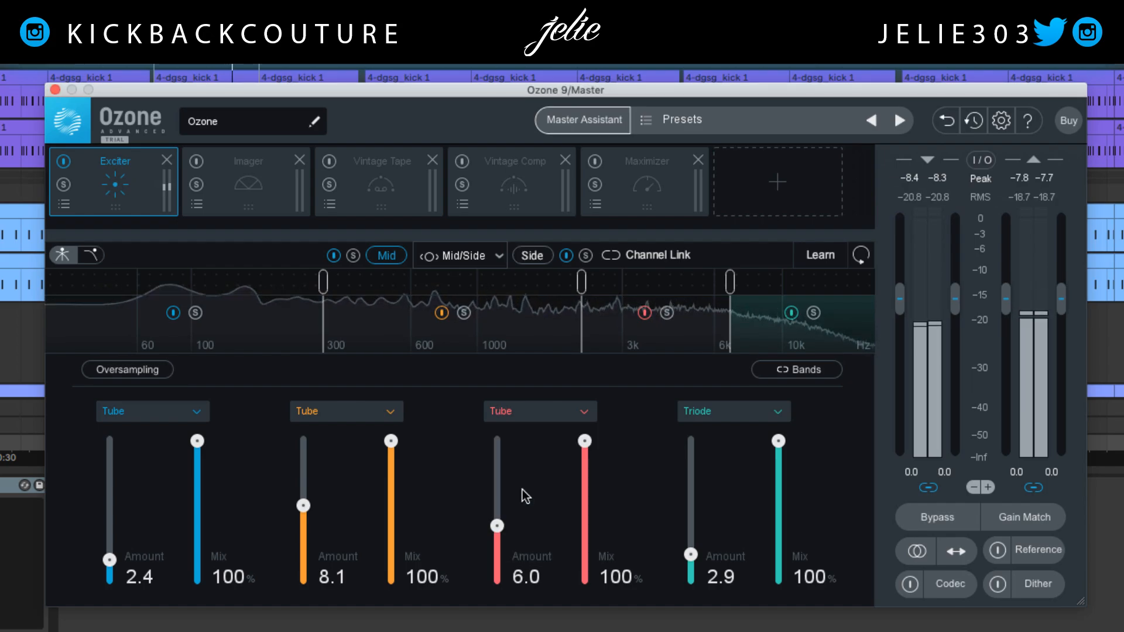
drag(691, 554, 691, 520)
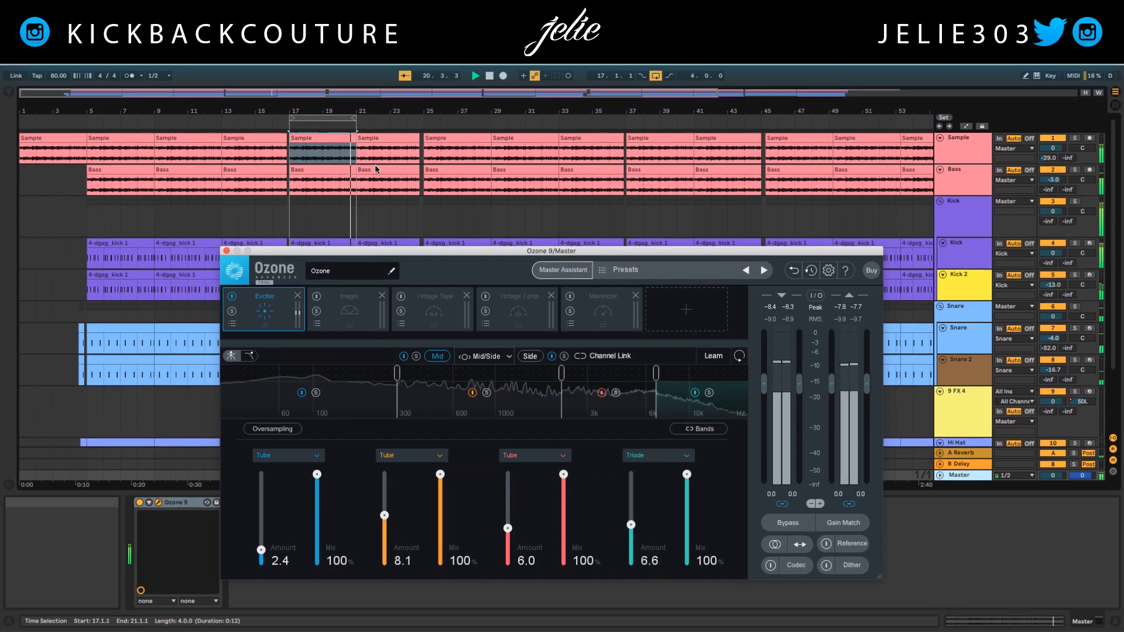
- Loop the Sample clip from bar 25 to bar 29 and play it
click(458, 138)
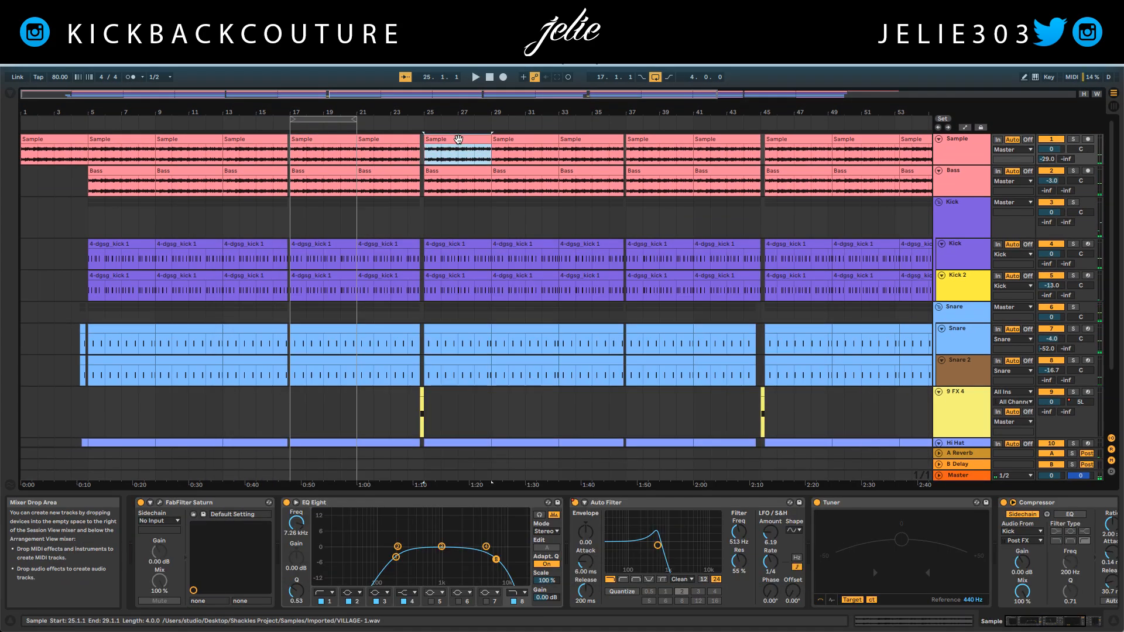
key(super+l)
key(space)
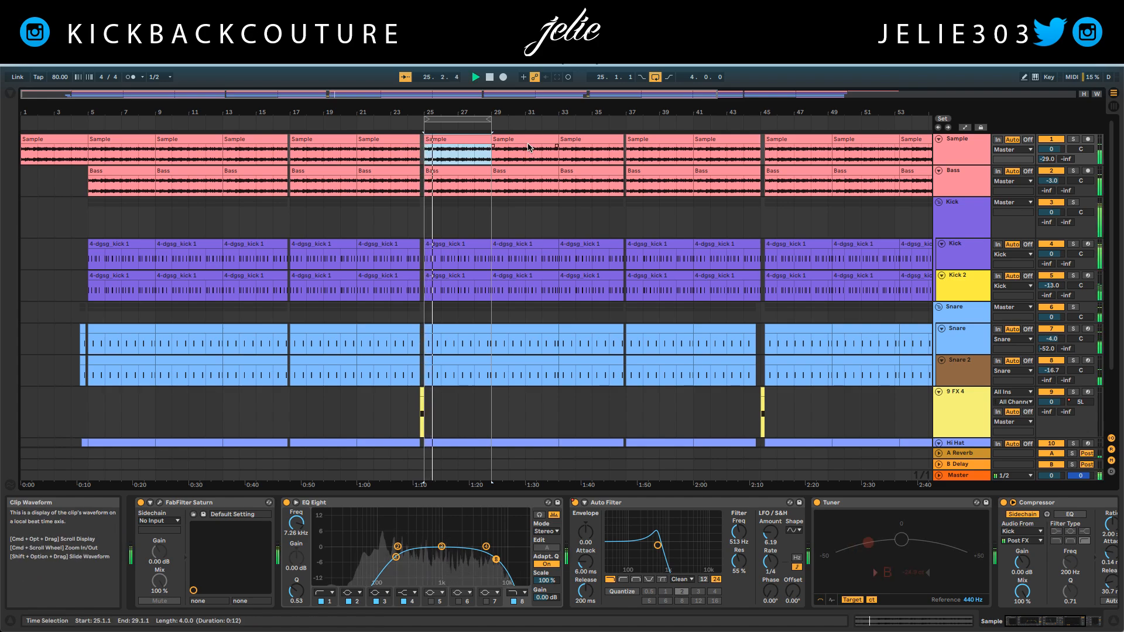
- Loop the Sample clip starting at bar 33, show Ozone on the Master track while it plays, and stop playback
click(577, 142)
key(super+l)
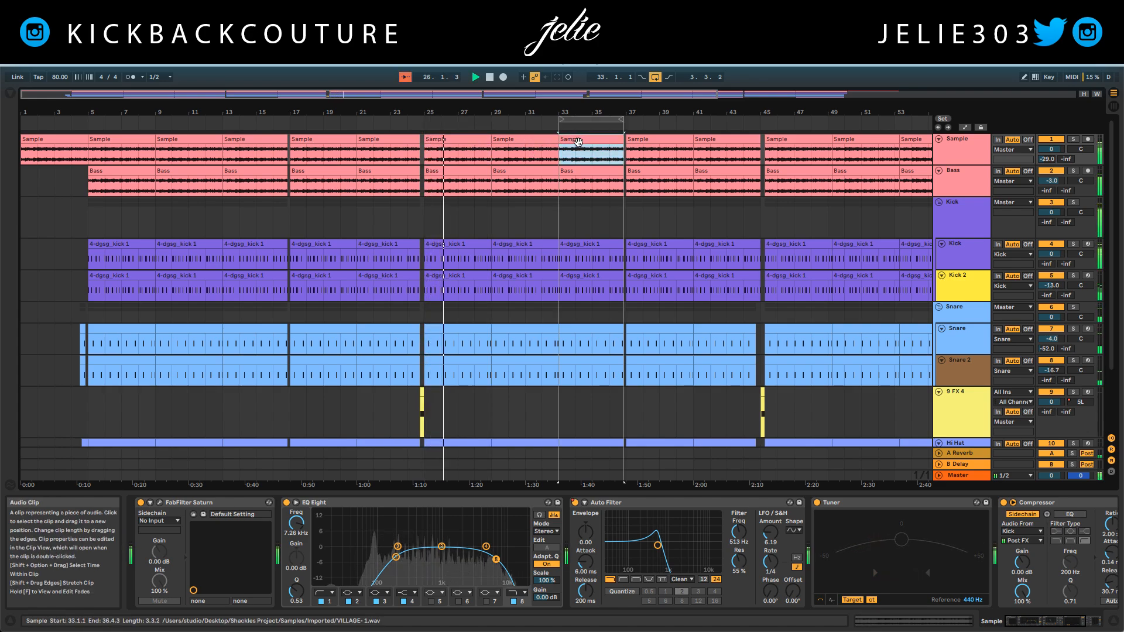
click(960, 475)
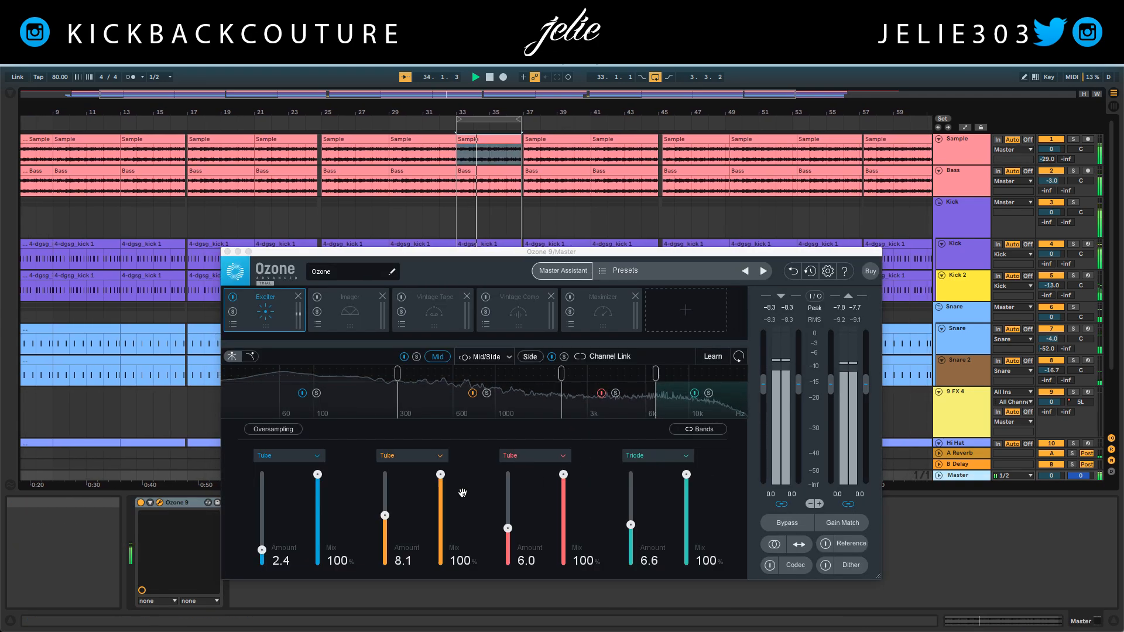
key(space)
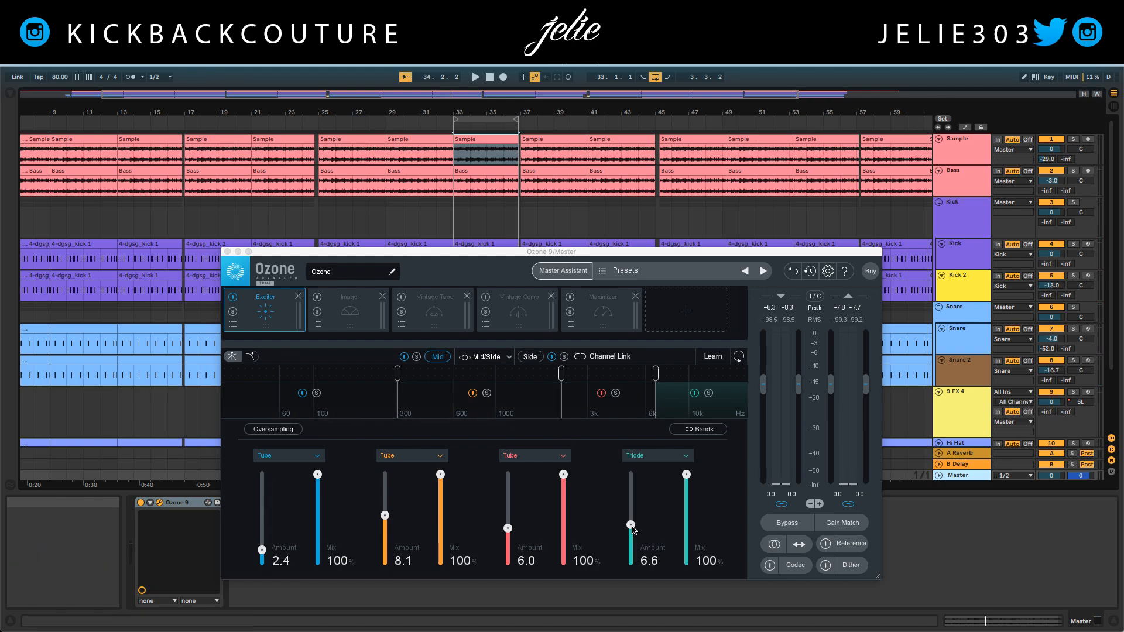
- Set the Exciter's highest band to Tube with an amount of 3.4, the third band to 5.2 and the second to 5.3
drag(631, 525, 631, 529)
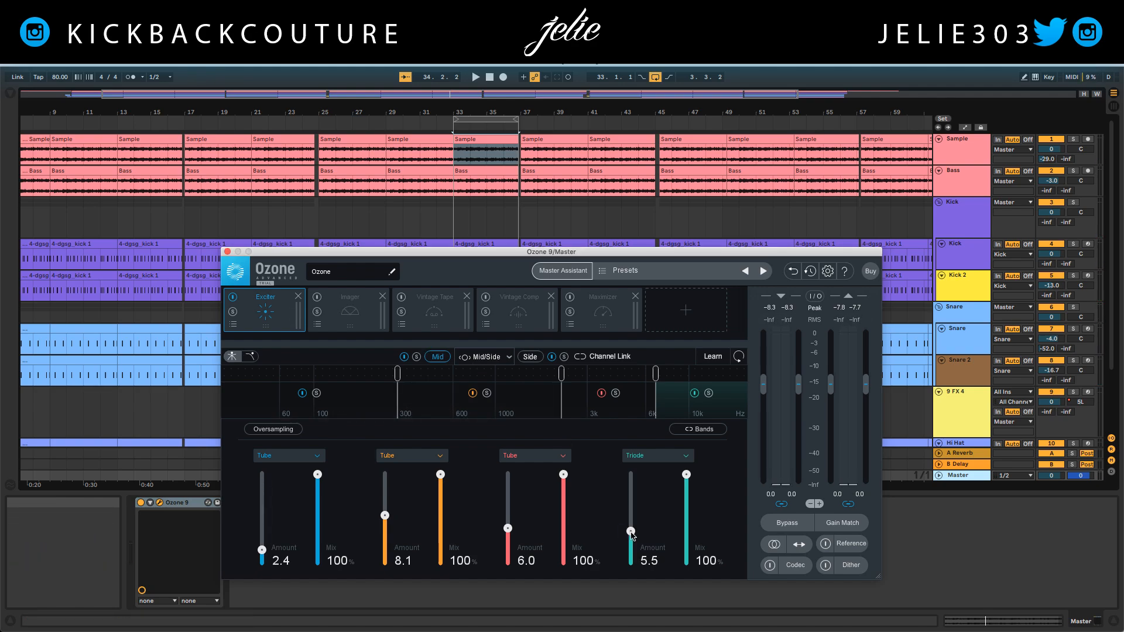
click(640, 459)
click(640, 504)
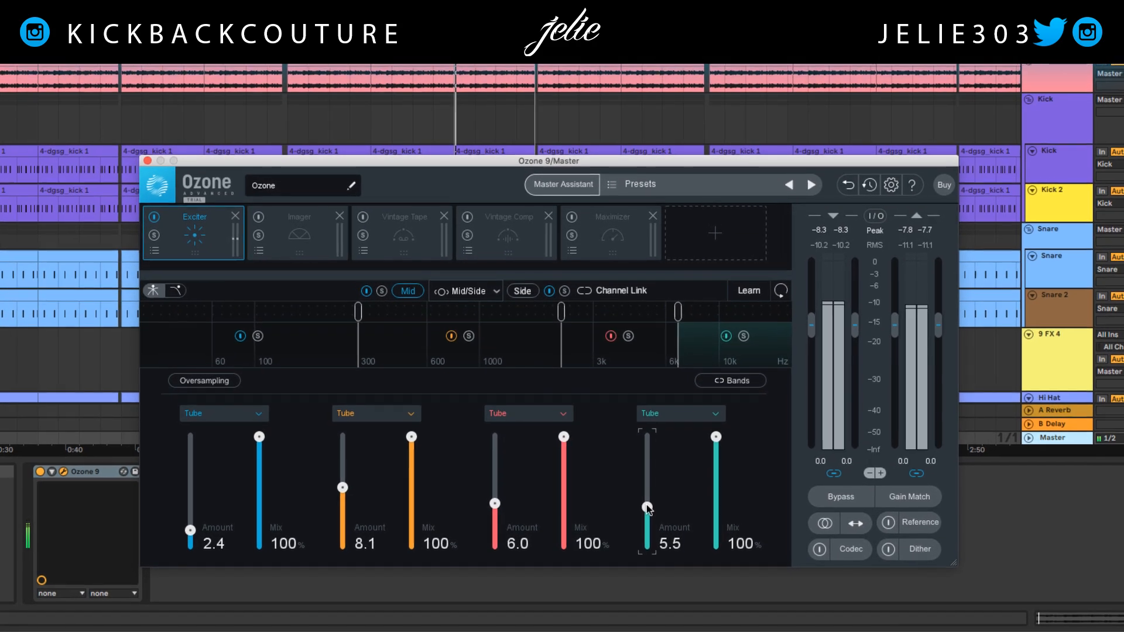
mouse_move(630, 532)
mouse_down()
mouse_move(631, 442)
mouse_move(647, 517)
mouse_up()
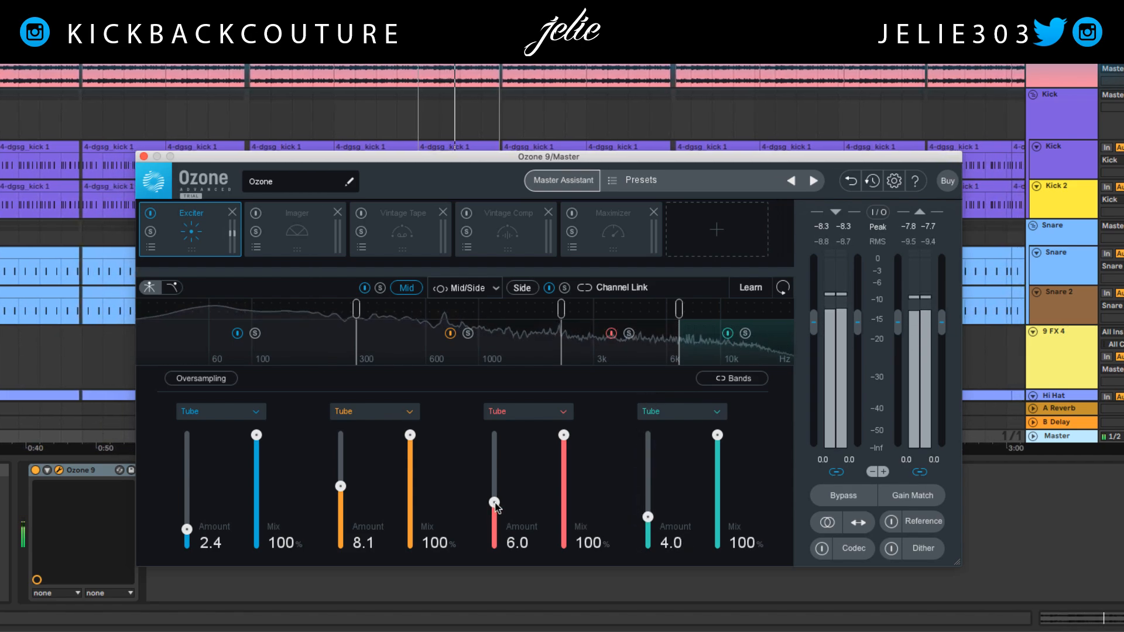
drag(494, 505, 495, 510)
drag(340, 487, 341, 509)
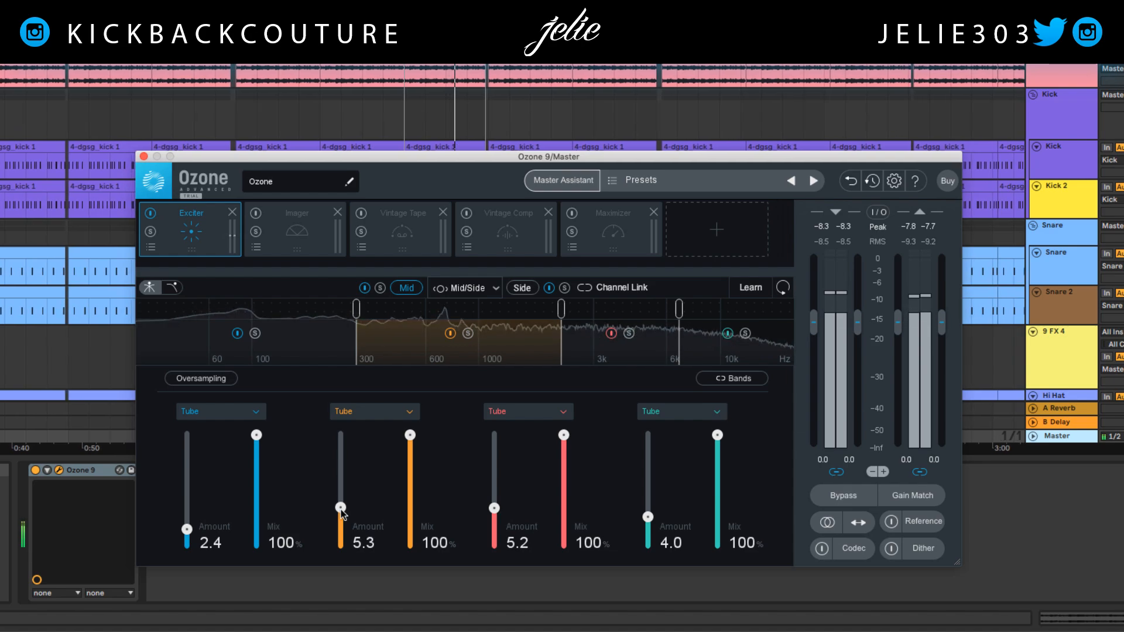
mouse_move(647, 517)
mouse_down()
mouse_move(651, 569)
mouse_move(647, 521)
mouse_up()
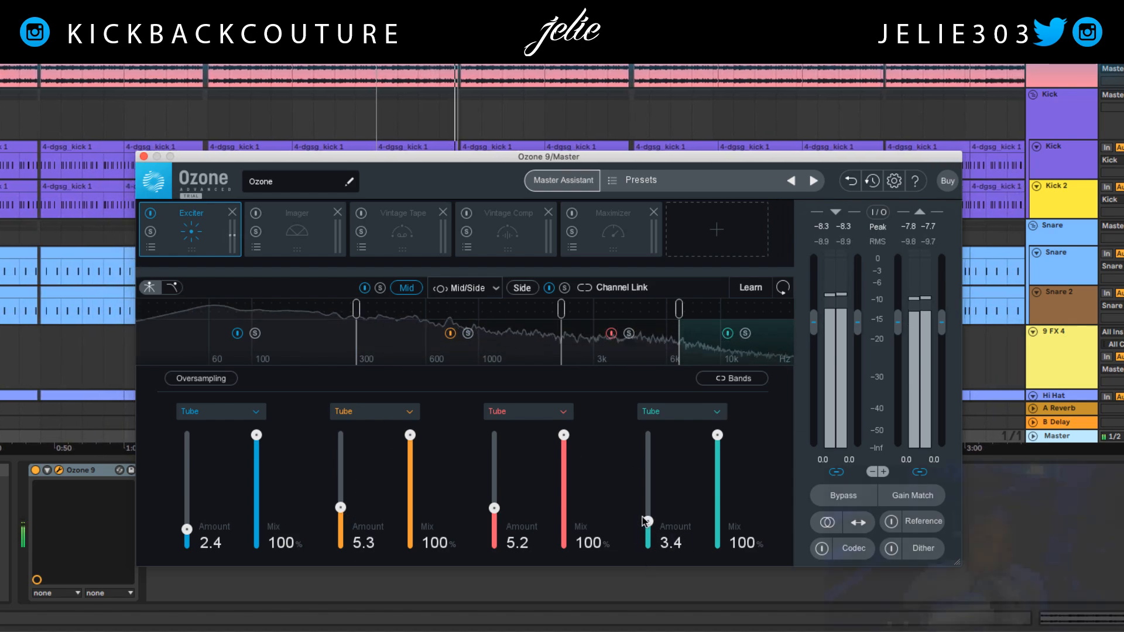
- Enable the Imager module and split its spectrum into two bands at about 300 Hz
click(256, 213)
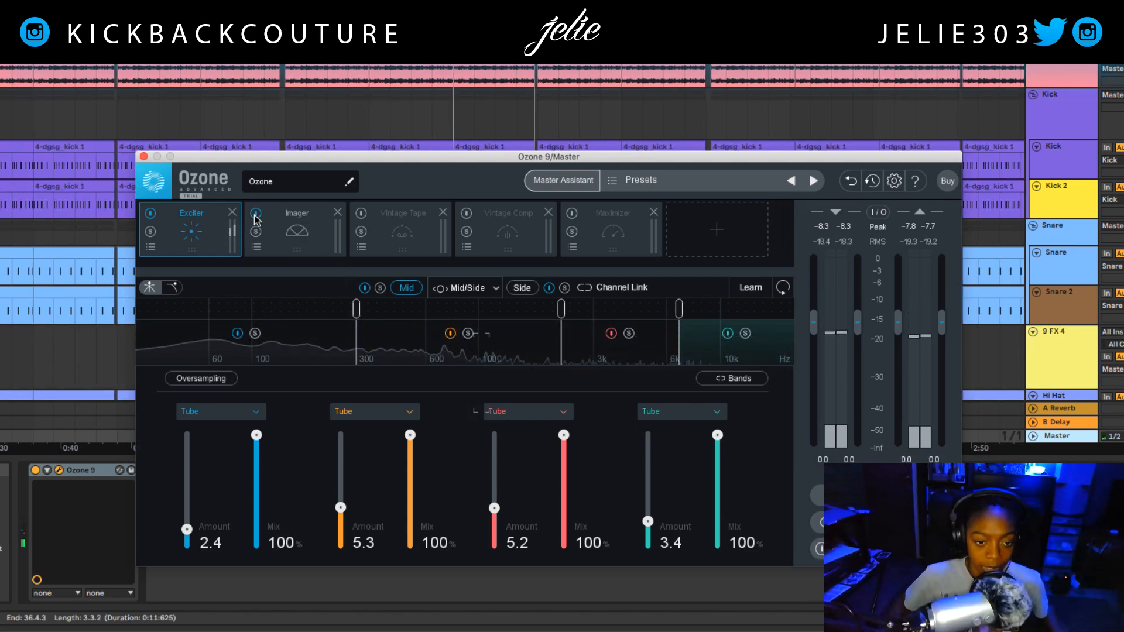
click(295, 233)
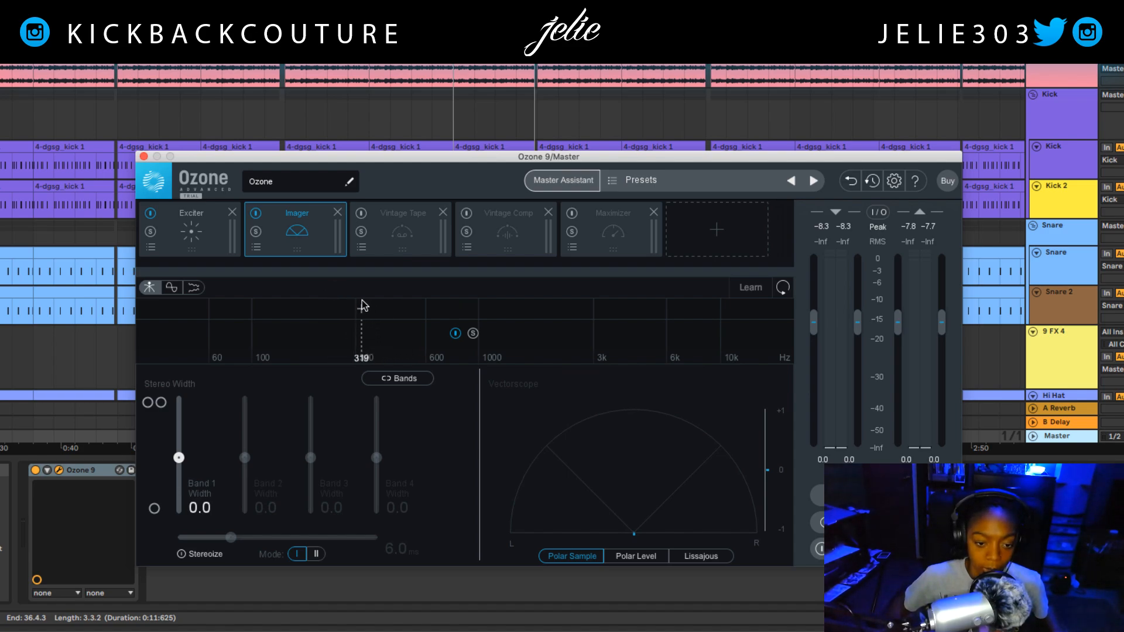
click(356, 309)
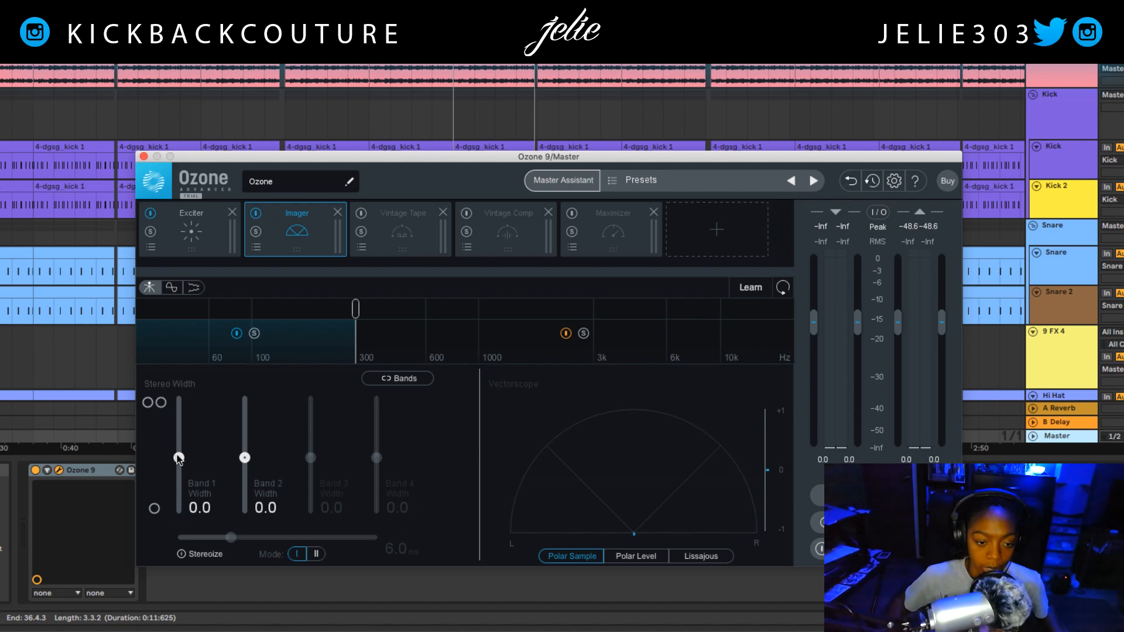
- Play the loop, compare the Imager's Band 1 width at both extremes, and leave it at -100
drag(179, 459, 180, 462)
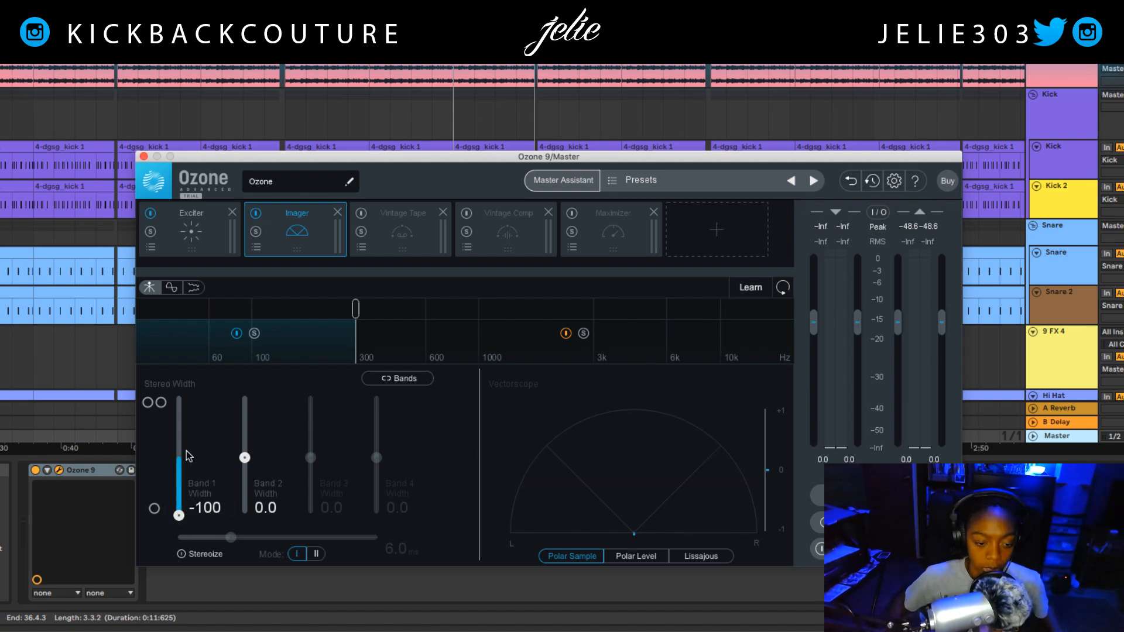
double_click(179, 517)
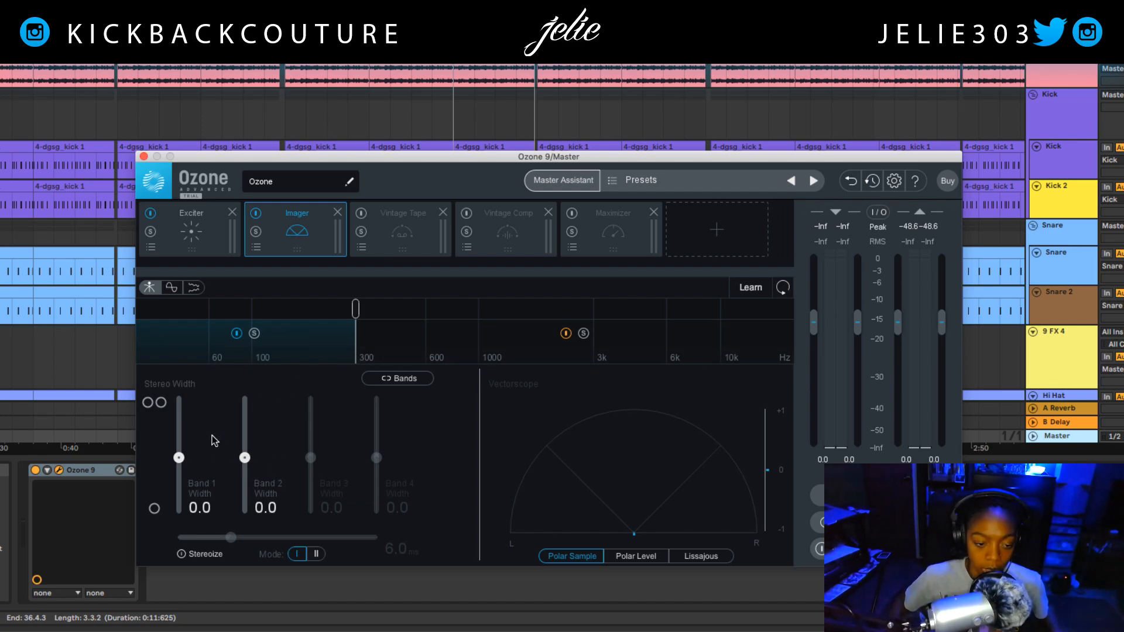
key(space)
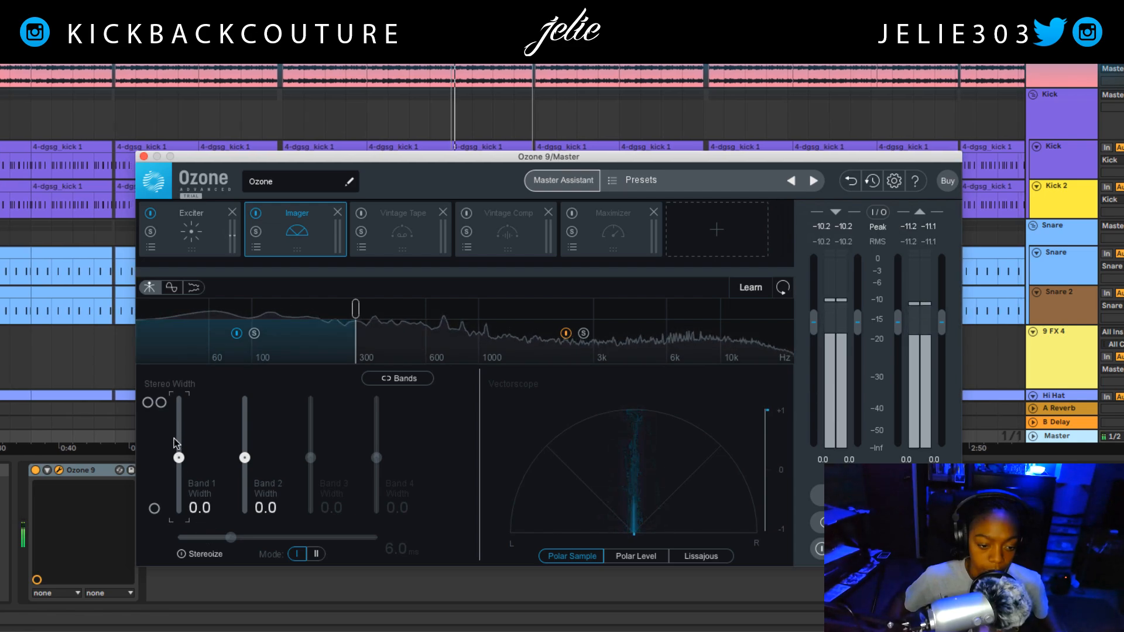
drag(178, 457, 186, 526)
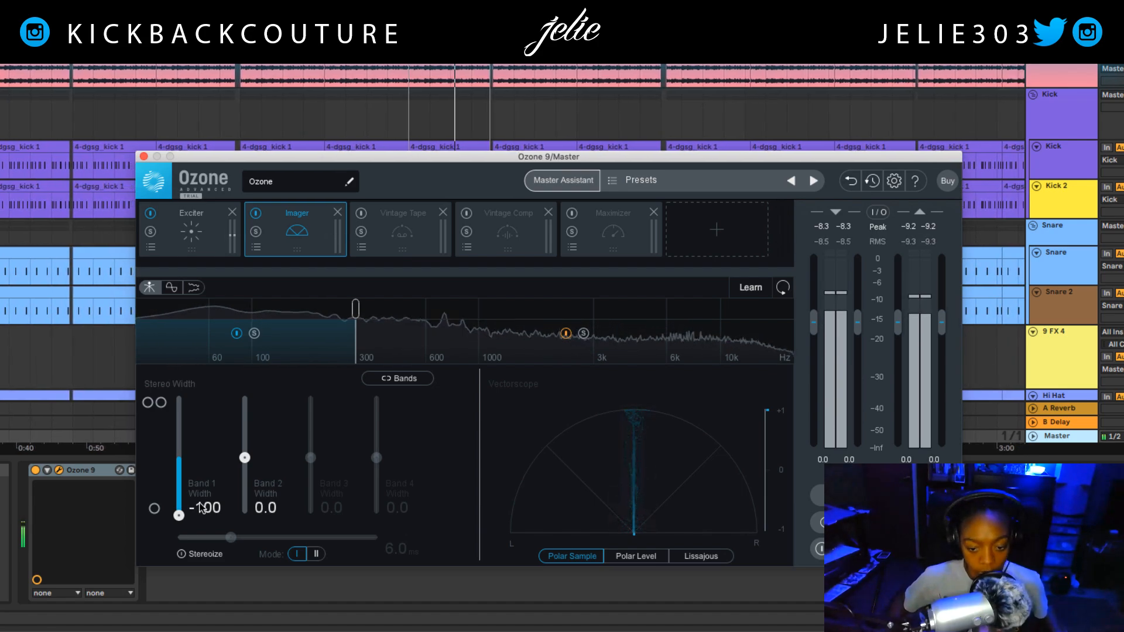
drag(178, 515, 168, 393)
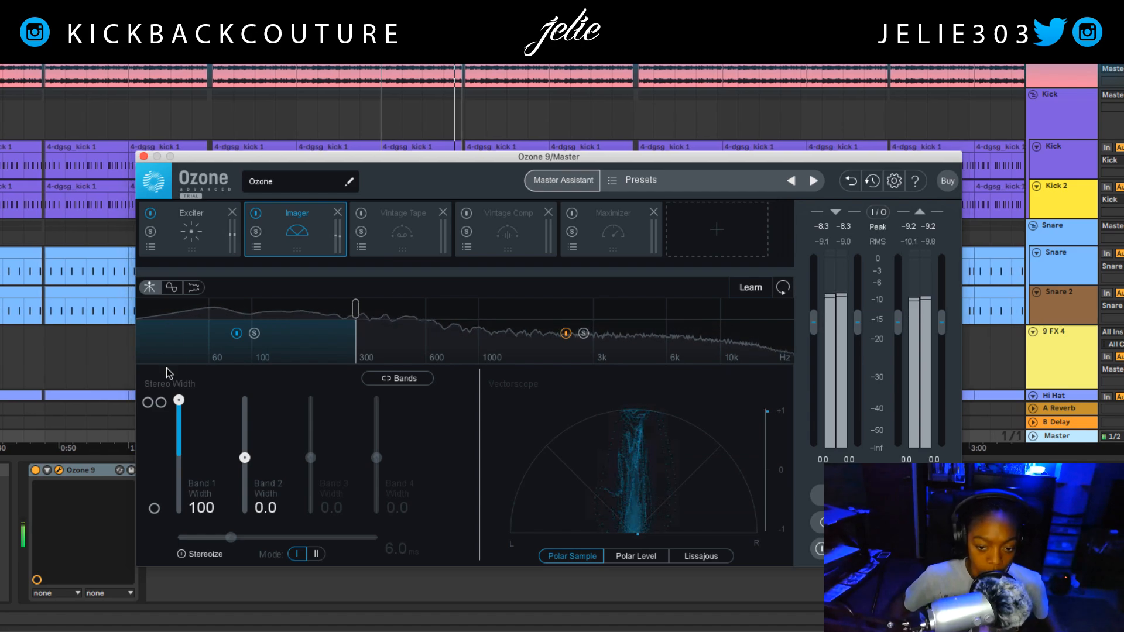
drag(178, 400, 175, 511)
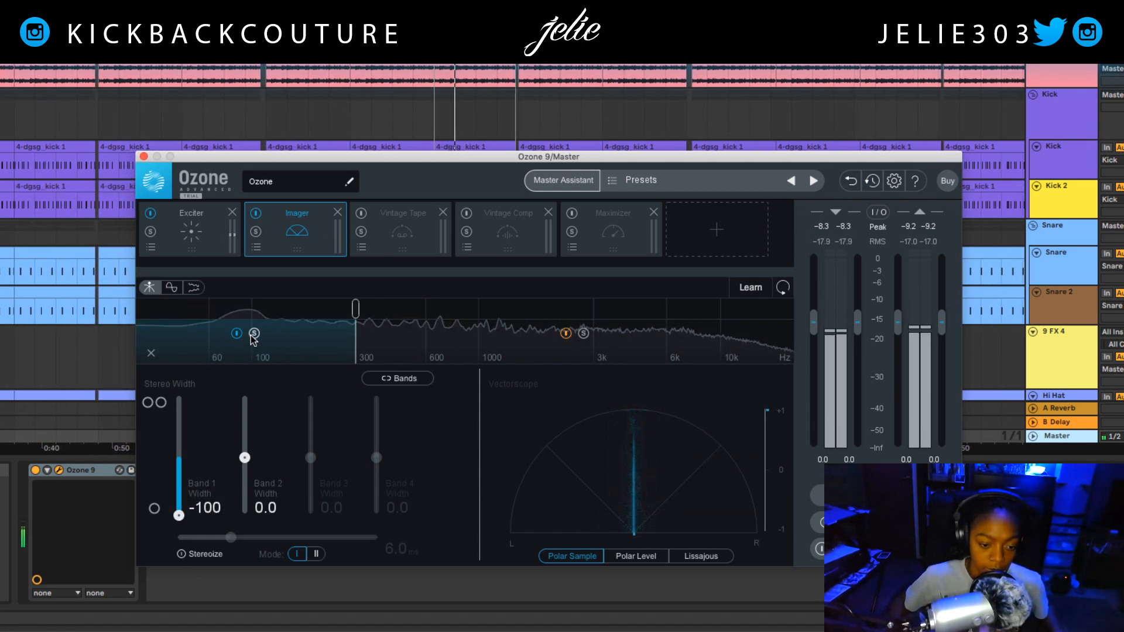
- Audition the Imager's low band in solo at widths of 100 and -100, and solo the high band for comparison
click(253, 335)
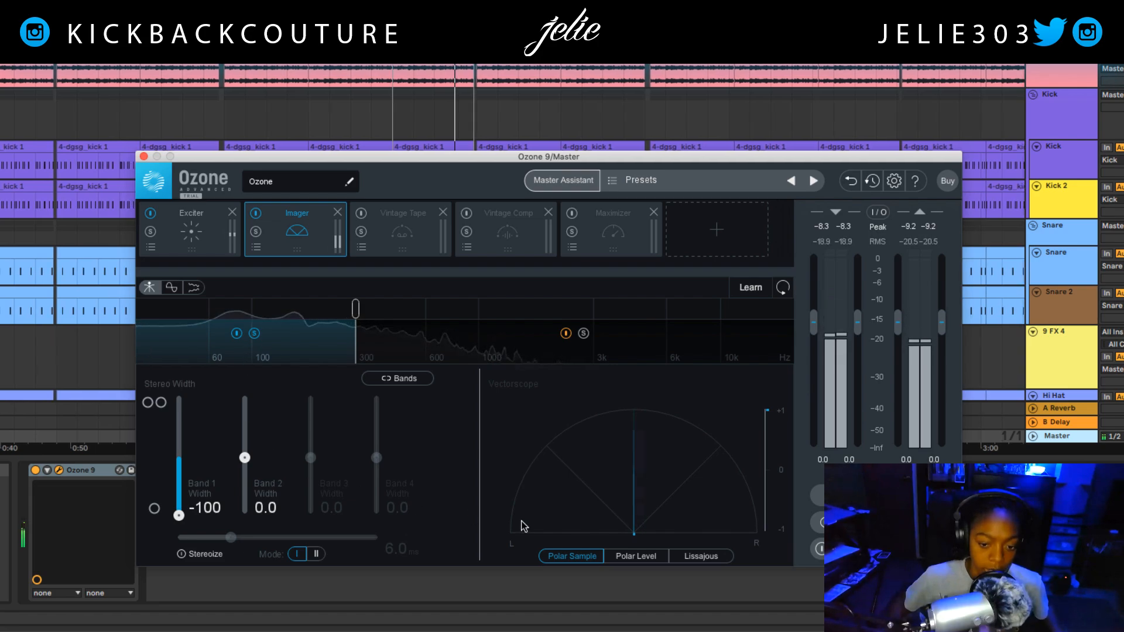
drag(179, 514, 166, 374)
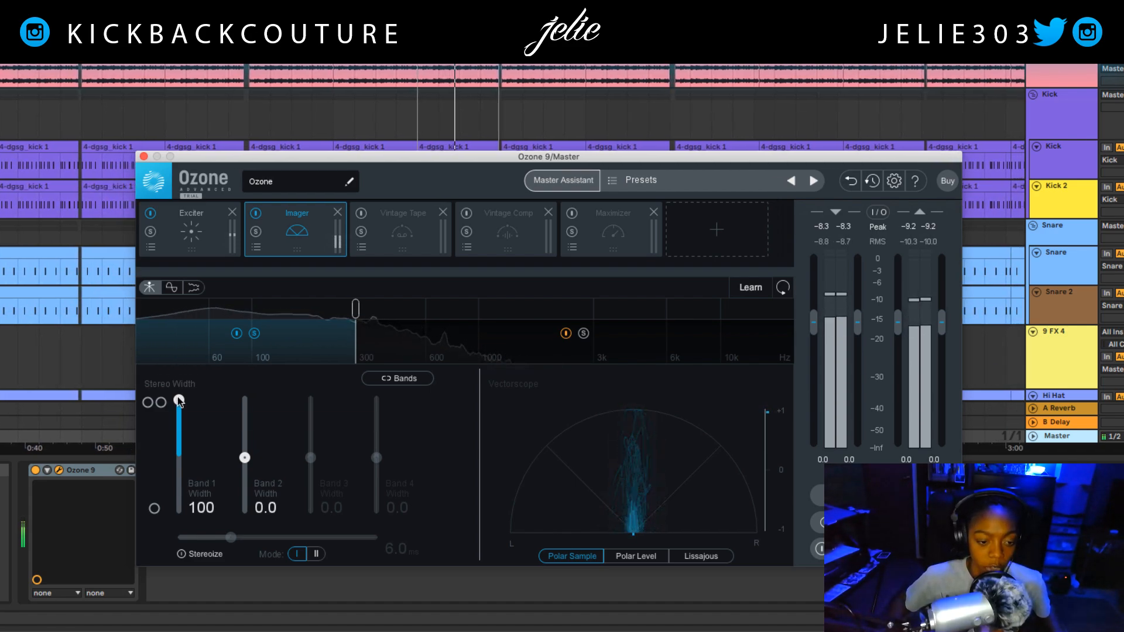
drag(179, 401, 186, 574)
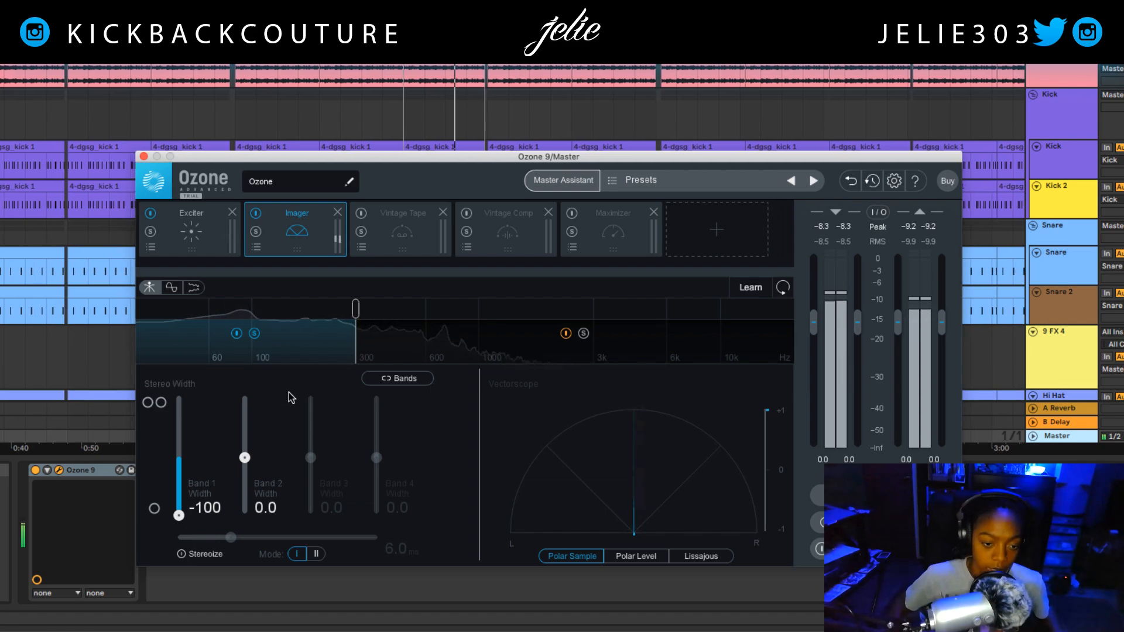
click(584, 334)
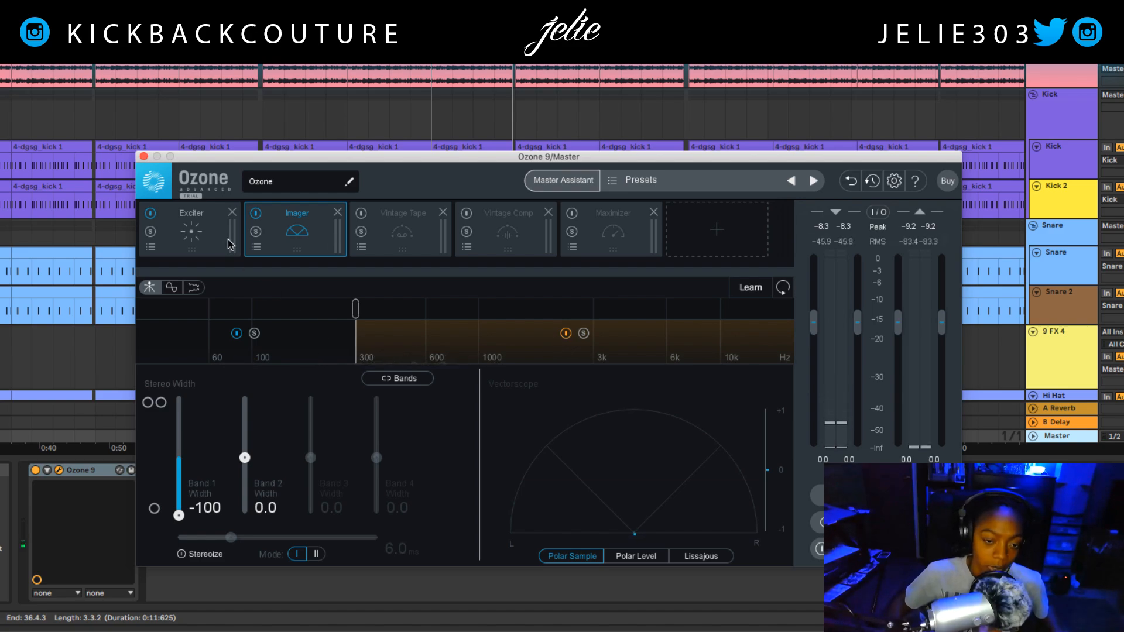
- Enable Vintage Tape, set High Emphasis to 4.9 and Harmonics to 6.2, and try the 15 speed
click(383, 214)
click(361, 215)
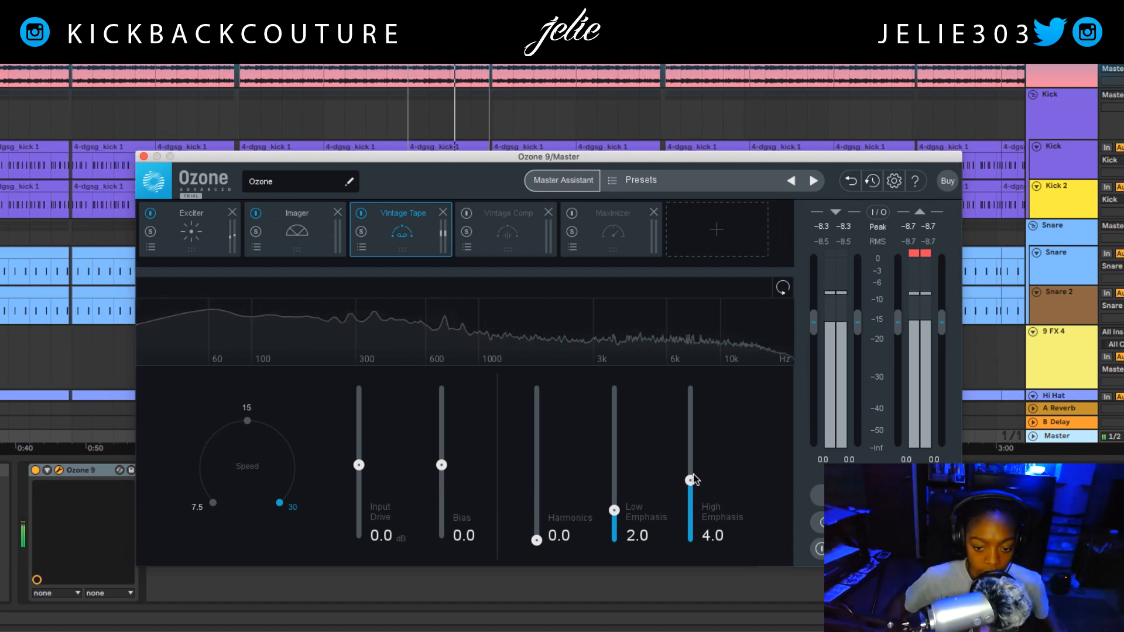
drag(690, 480, 690, 467)
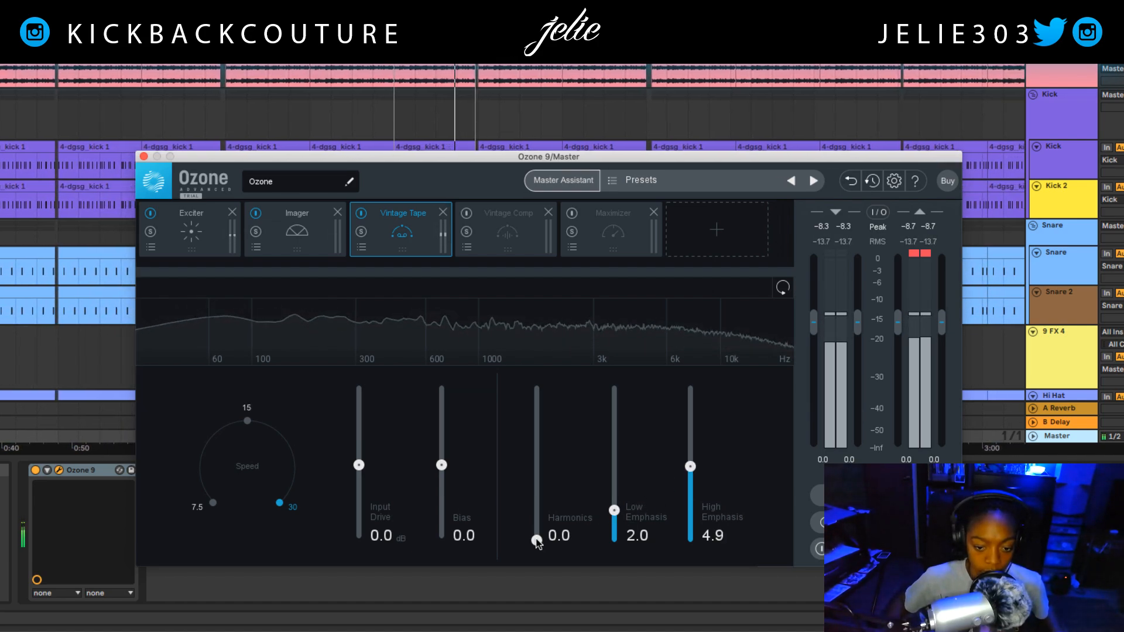
drag(537, 540, 537, 485)
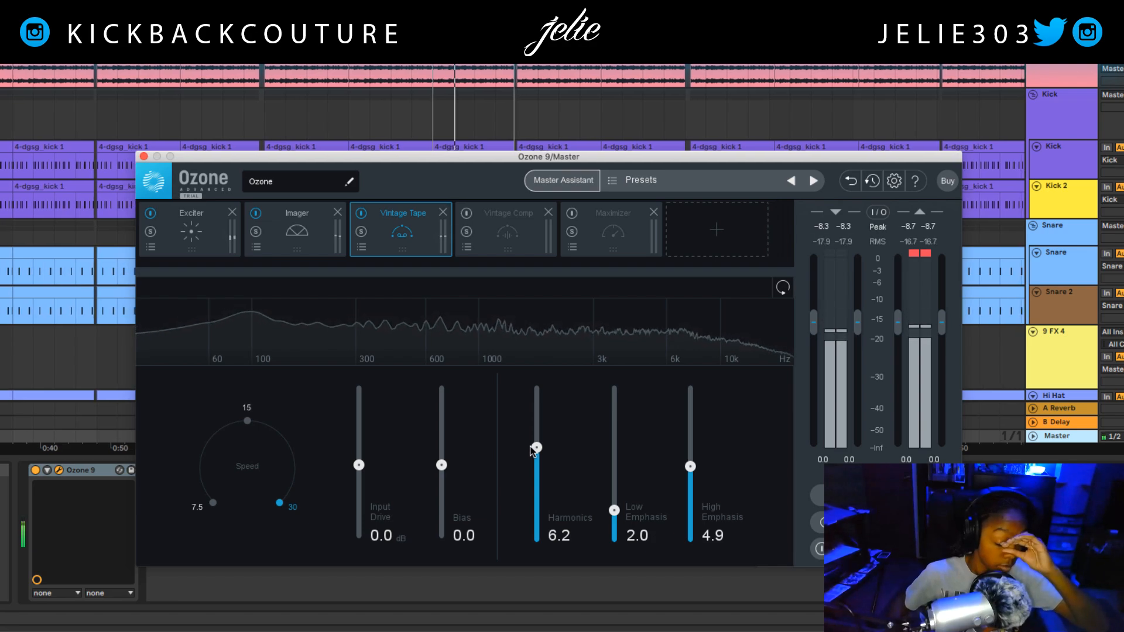
click(246, 427)
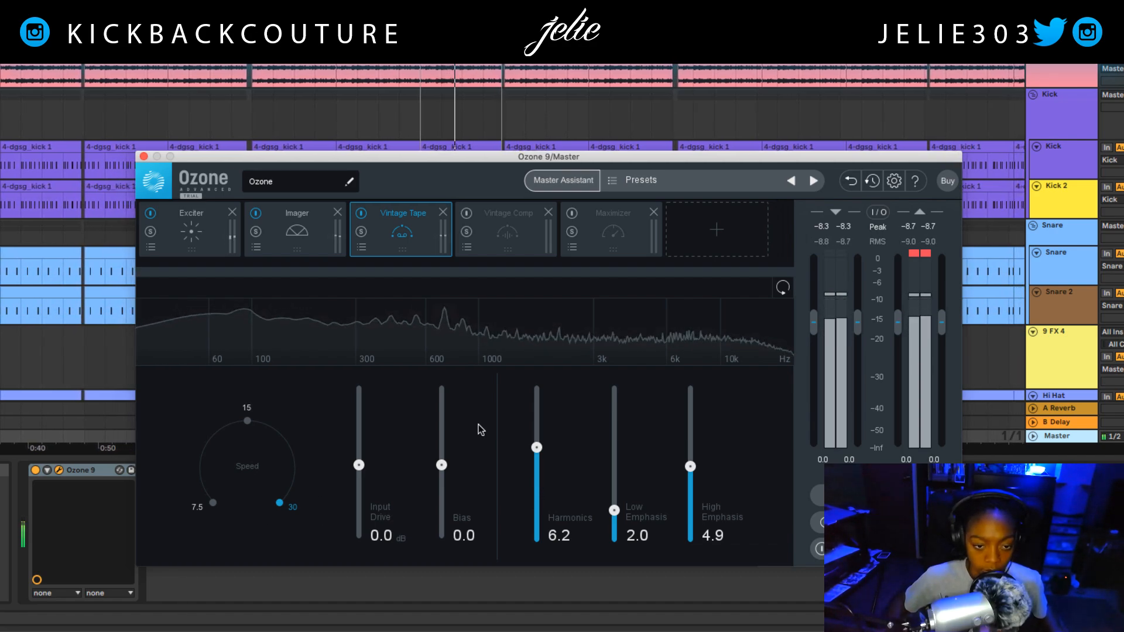
- Bypass and re-enable Vintage Tape twice during playback to compare the sound with and without it
click(362, 213)
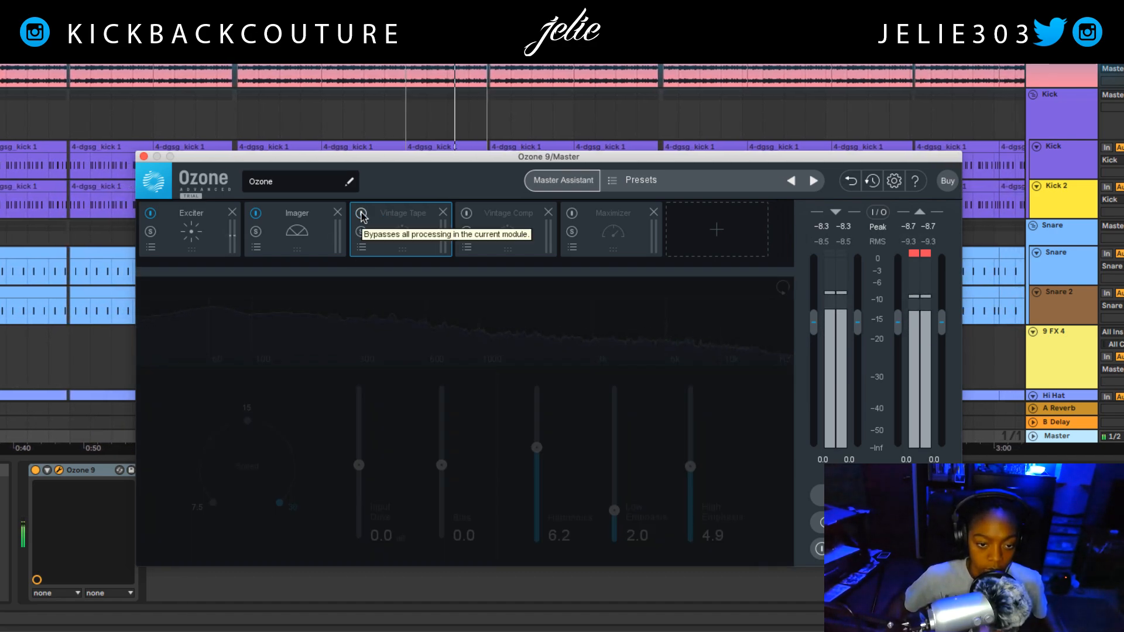
click(361, 214)
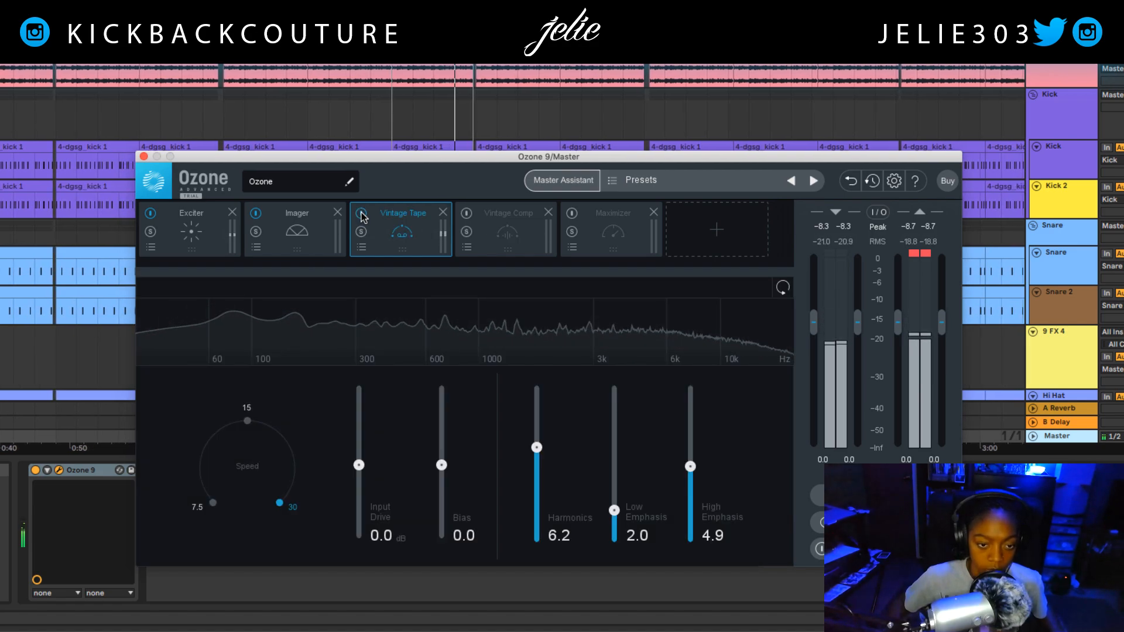
click(362, 214)
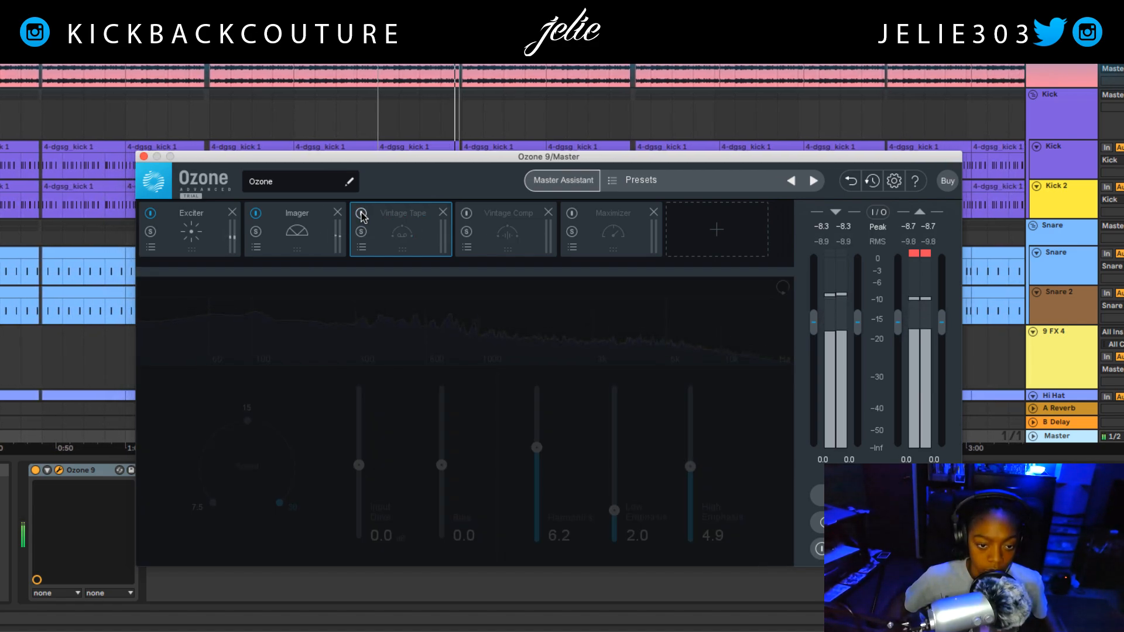
click(361, 214)
- Try Vintage Tape with Low Emphasis, High Emphasis and Harmonics all at 10.0, comparing it against the bypassed sound
drag(609, 512, 603, 382)
drag(690, 464, 688, 400)
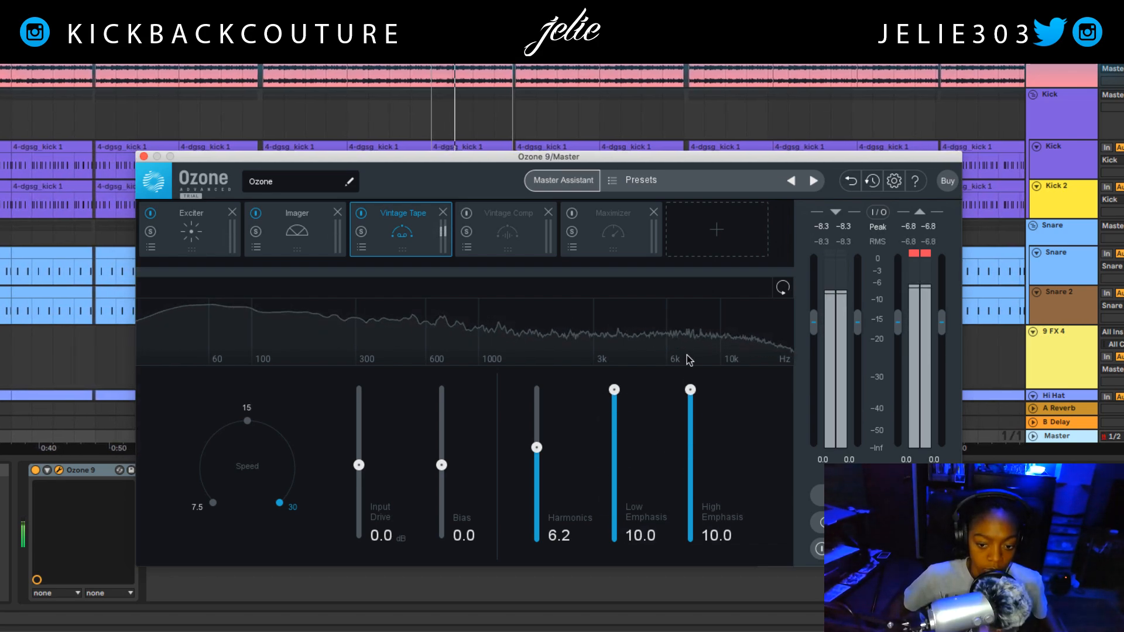
drag(545, 447, 534, 385)
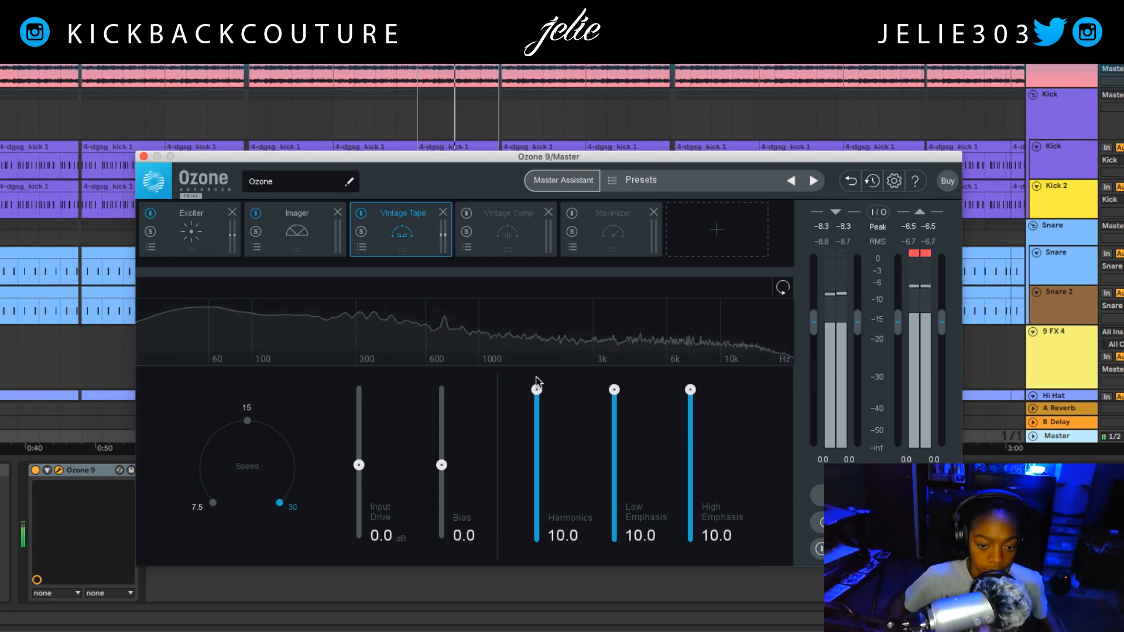
click(361, 214)
click(361, 214)
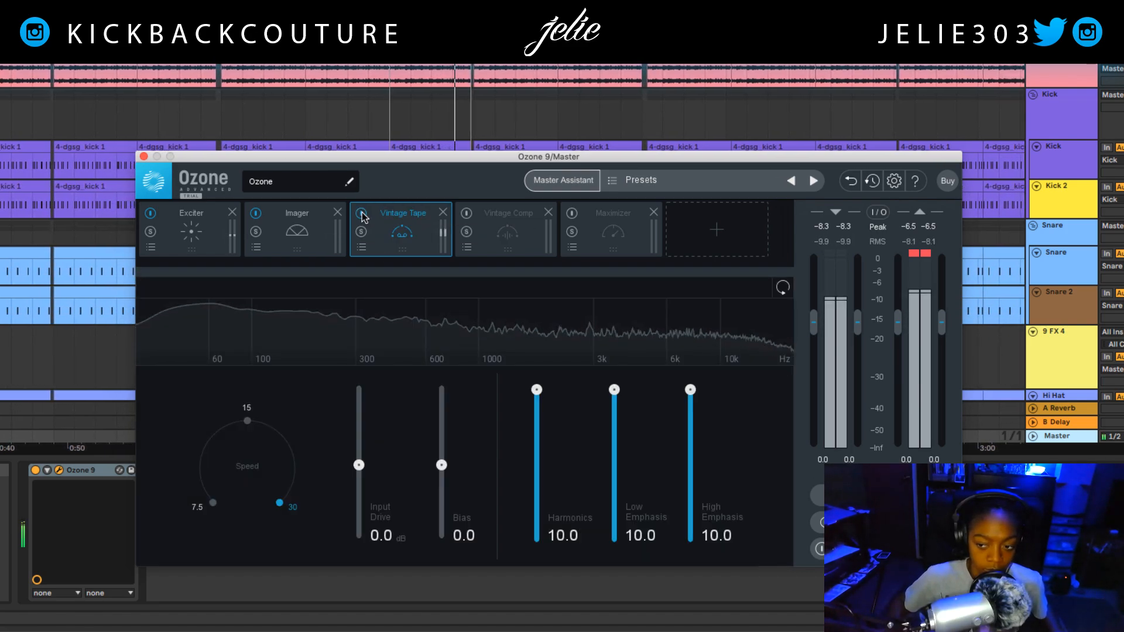
- Set Vintage Tape's Harmonics to 5.9, Low Emphasis to 5.4 and High Emphasis to 6.0
drag(536, 390, 537, 452)
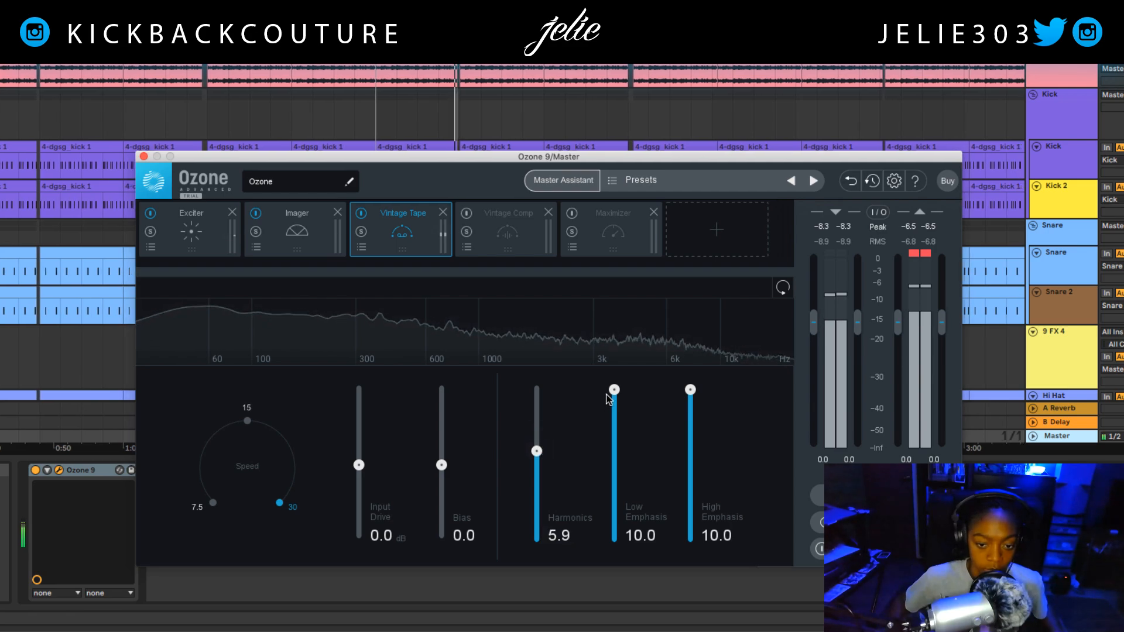
drag(614, 390, 618, 460)
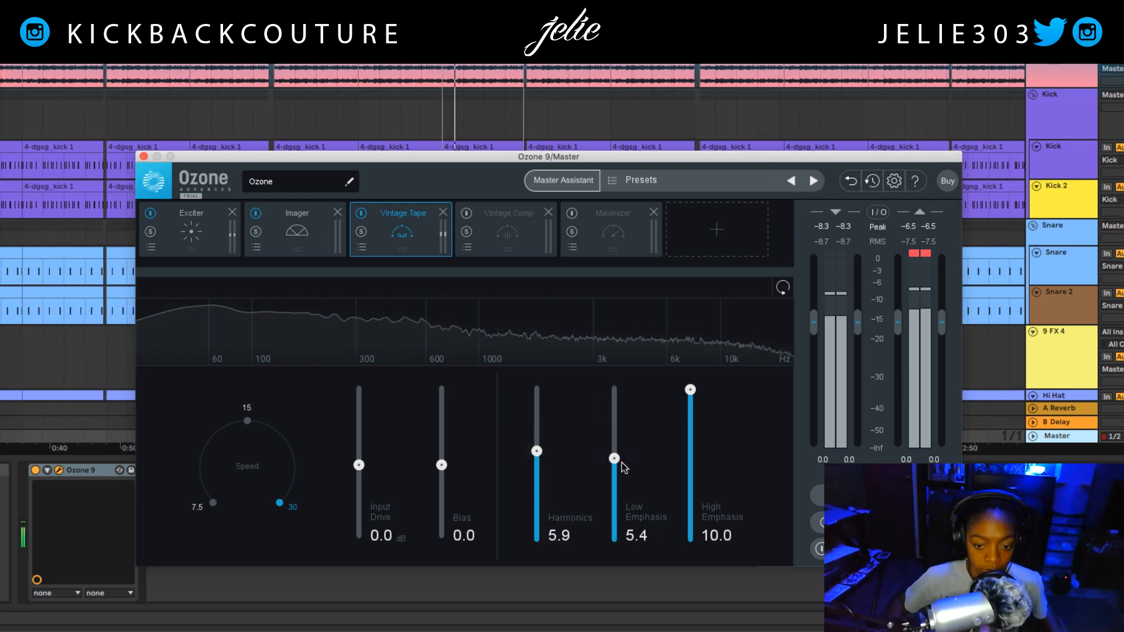
drag(691, 390, 696, 459)
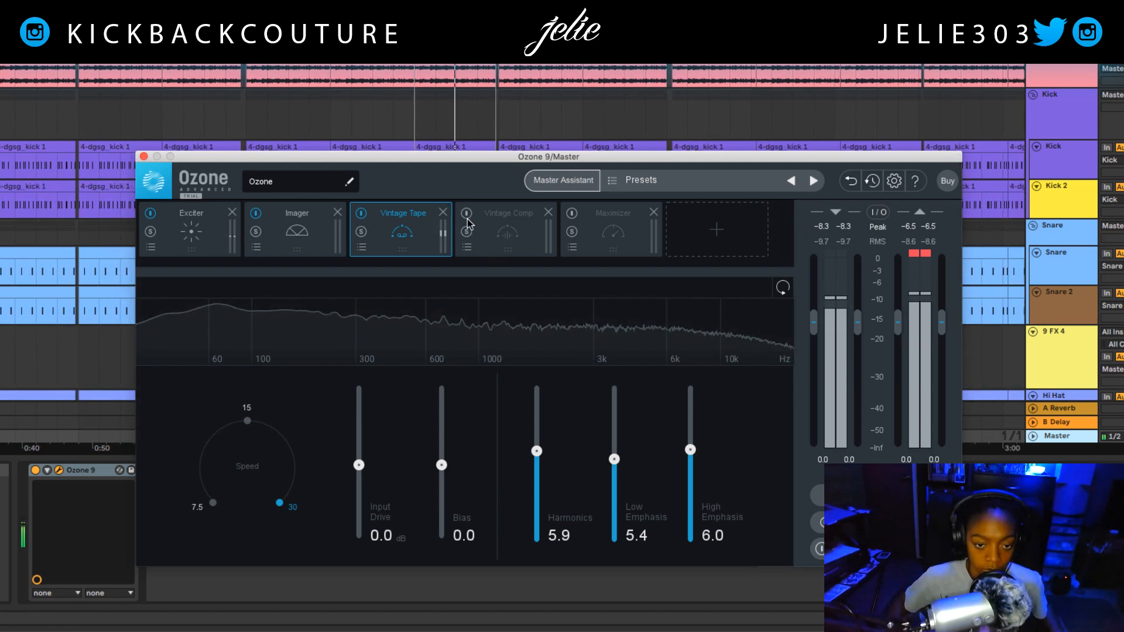
- Enable Vintage Comp, switch its channel processing to Mid/Side, and play the loop
click(495, 221)
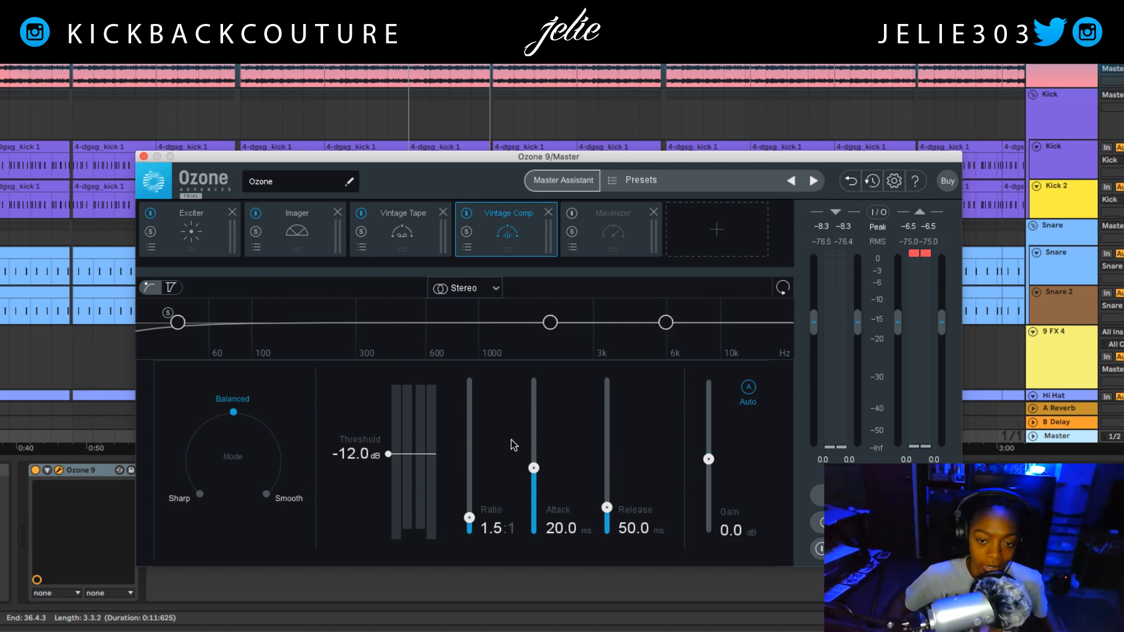
click(464, 289)
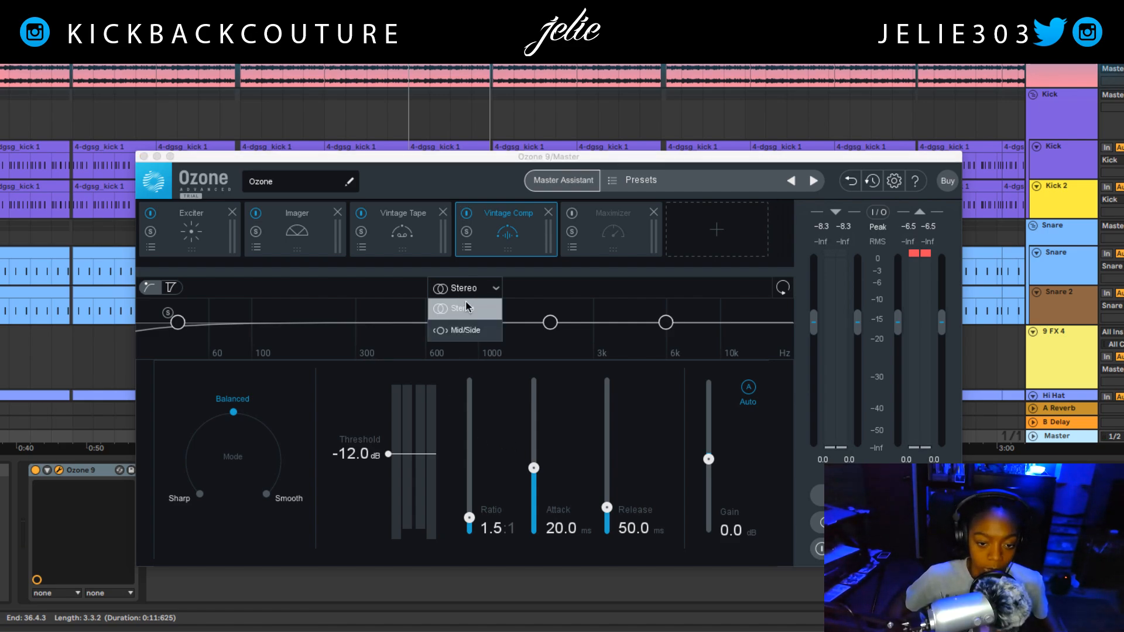
click(469, 316)
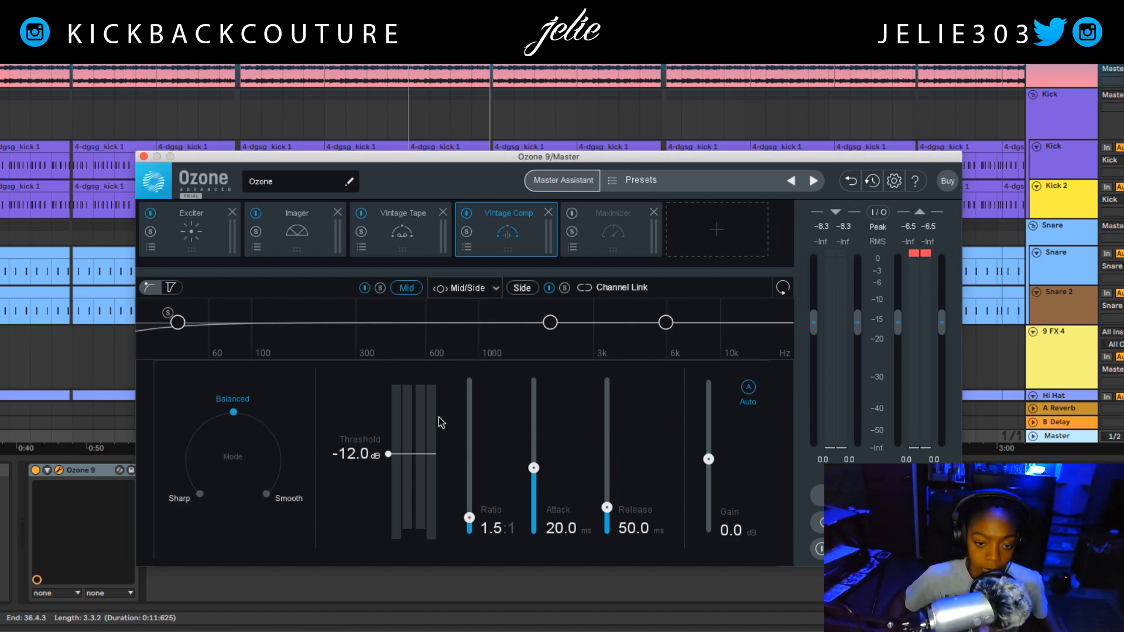
key(space)
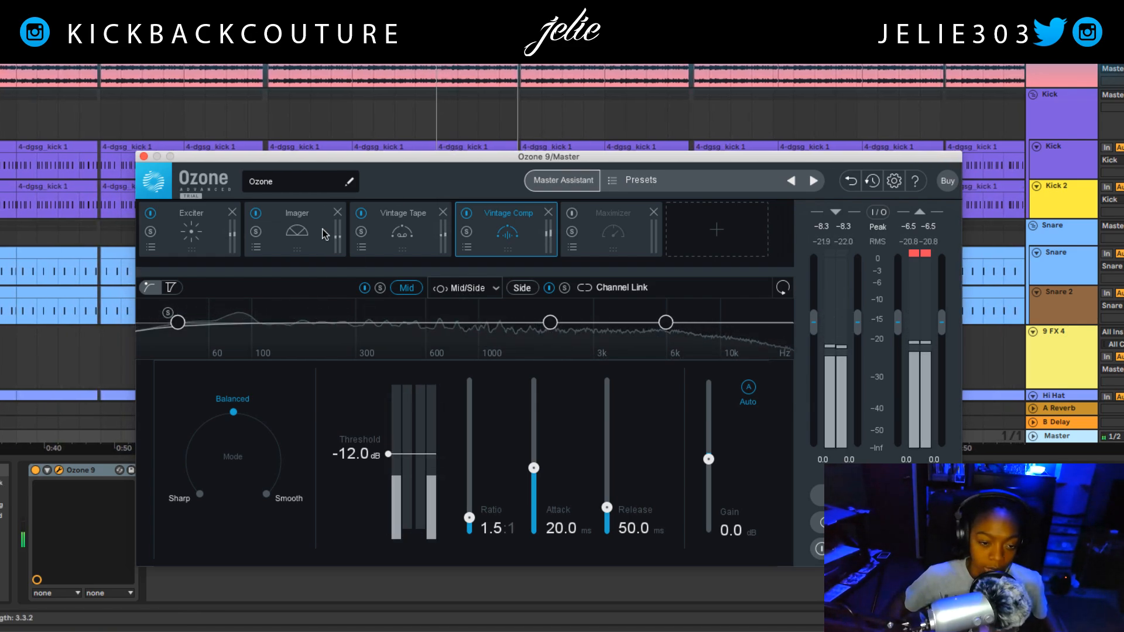
- Open the Exciter's Side channel, bypass Vintage Comp, Vintage Tape and Imager, and play the loop
click(188, 221)
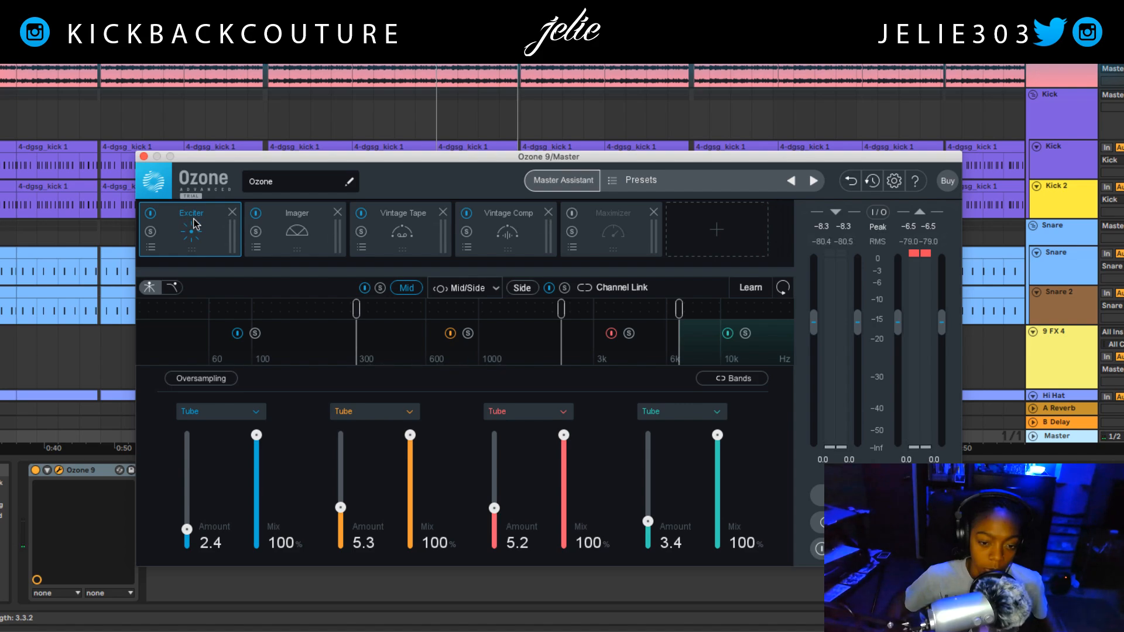
click(516, 290)
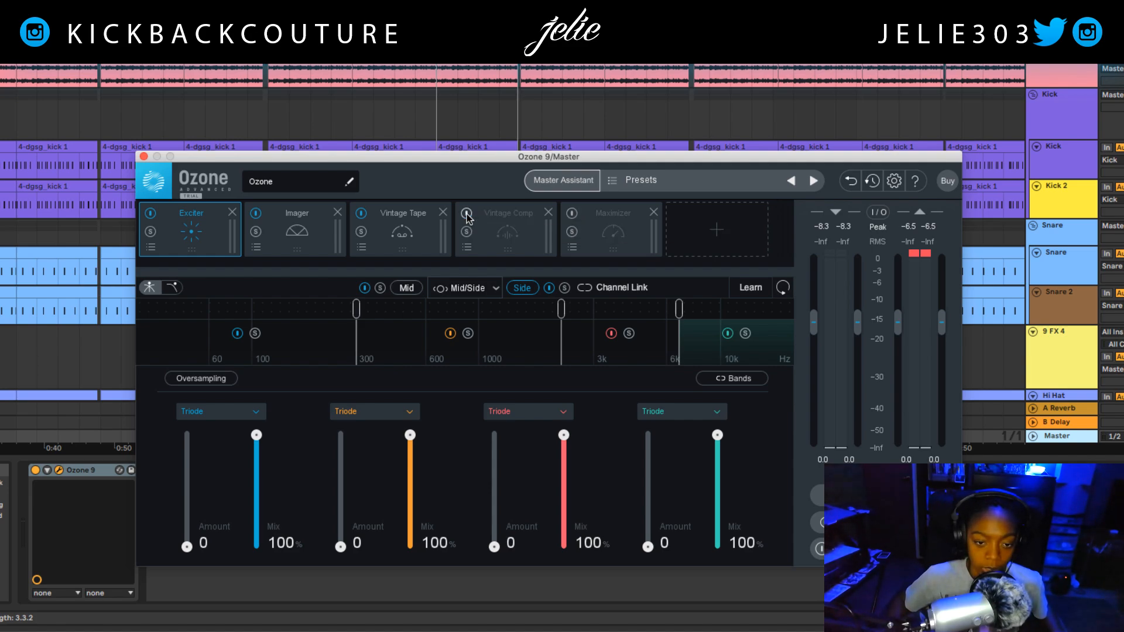
click(361, 213)
click(256, 213)
key(space)
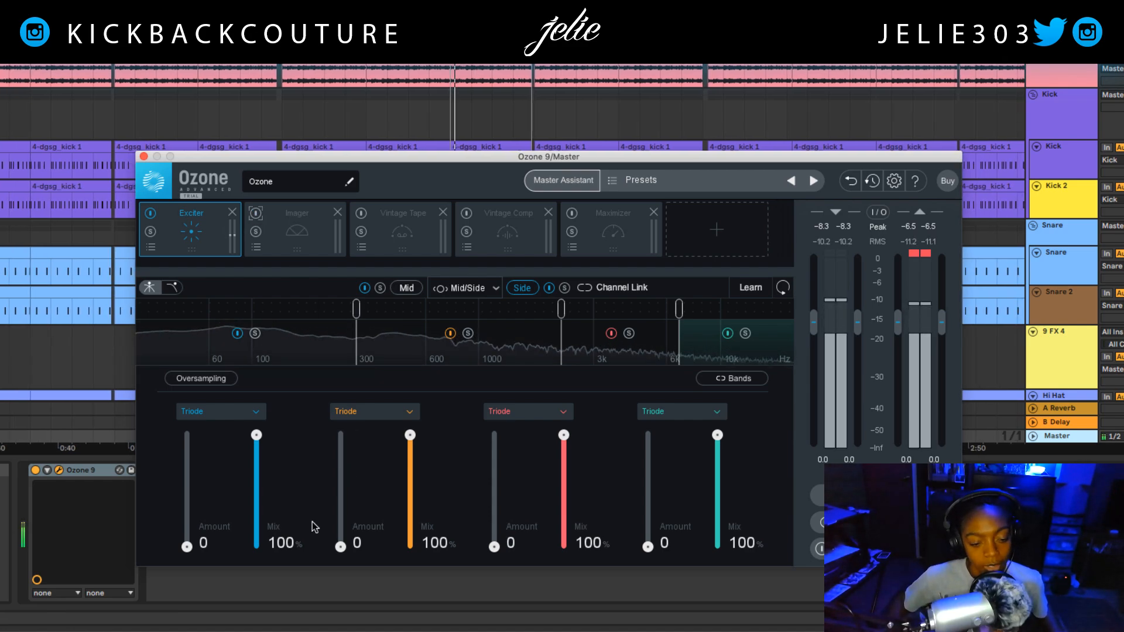
- Set the Exciter's low band on the Side channel to Tube with an amount of 4.0, then stop playback
click(244, 411)
click(225, 481)
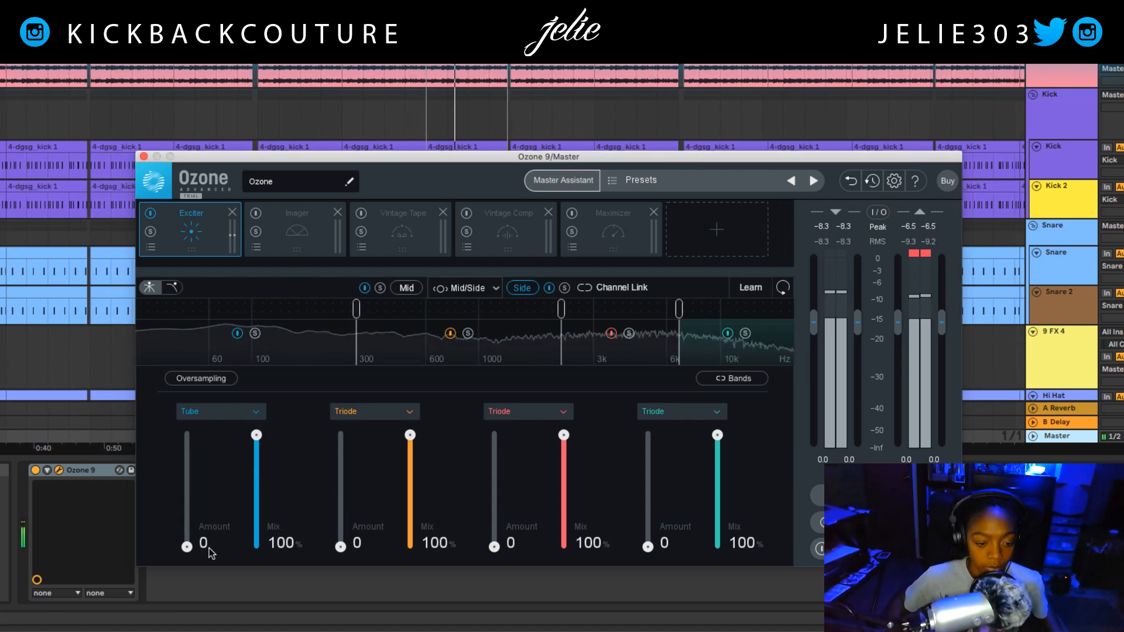
drag(186, 547, 189, 512)
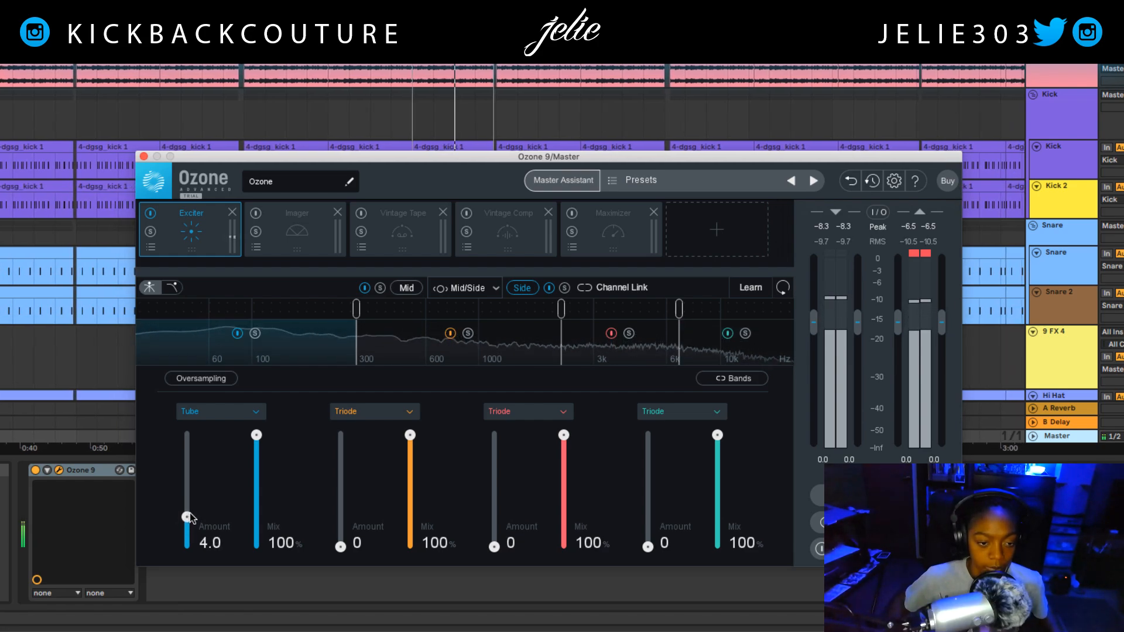
key(space)
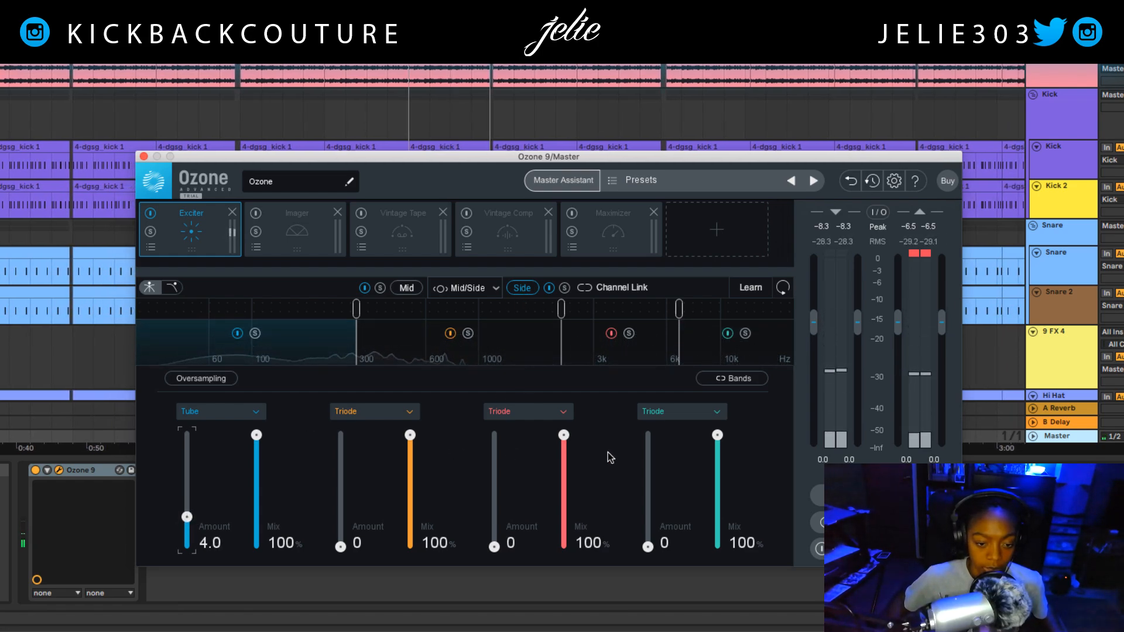
- Set the Exciter's highest band on the Side channel to an amount of 8.2 and the Tube mode
drag(647, 545, 653, 438)
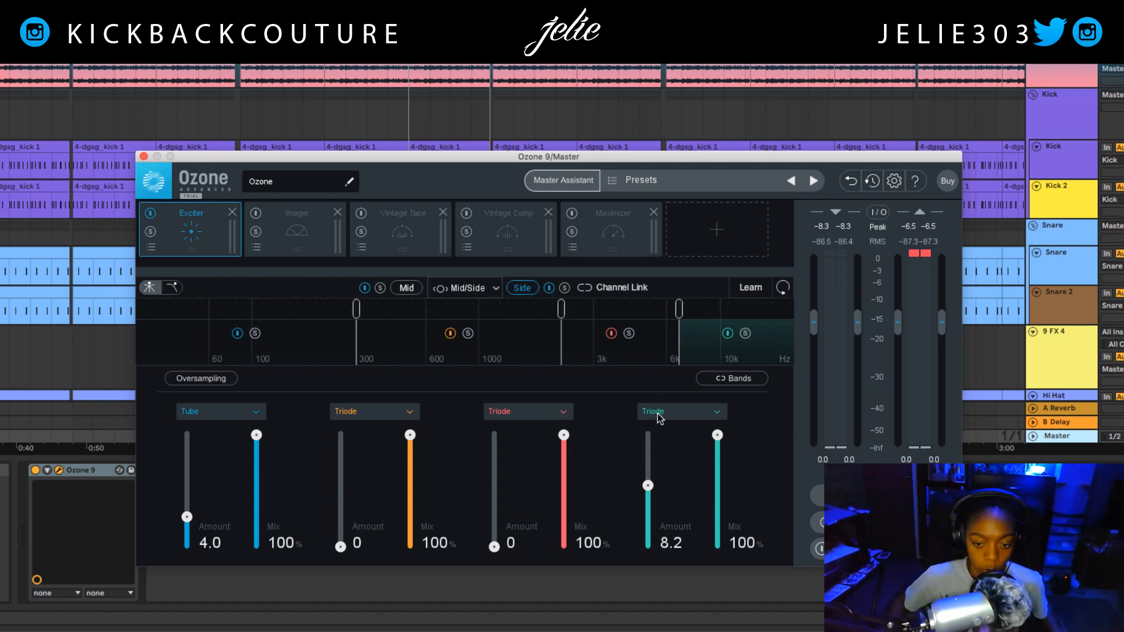
click(659, 417)
click(652, 463)
click(664, 411)
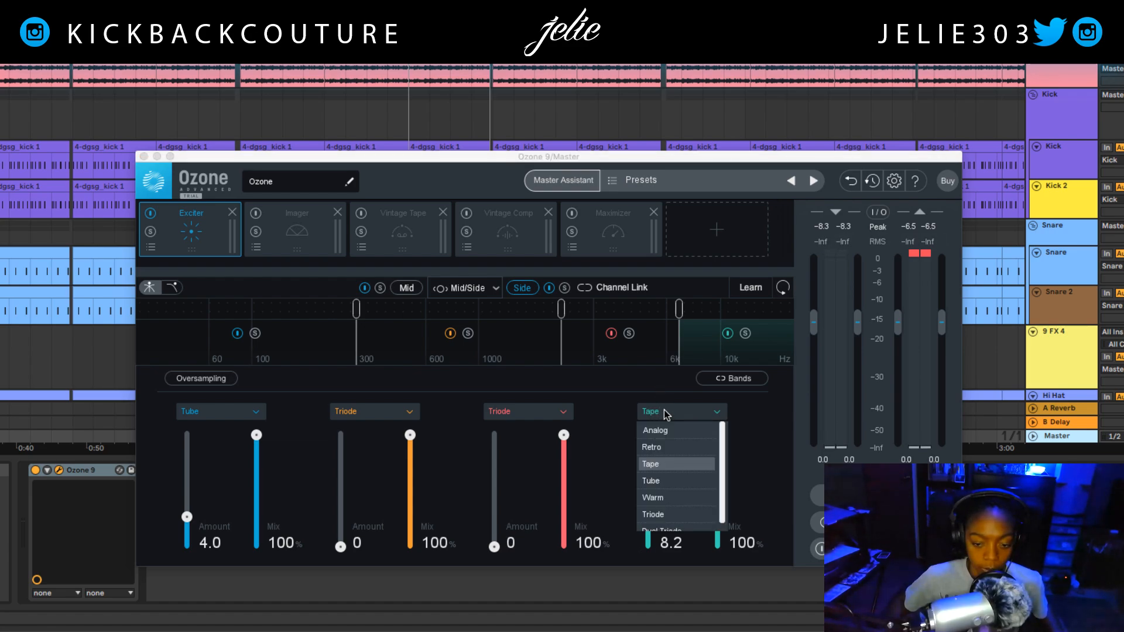
click(655, 480)
- Set the Exciter's two middle Side bands to Tube, with amounts of 7.6 for the low-mid and 7.0 for the high-mid band
click(520, 411)
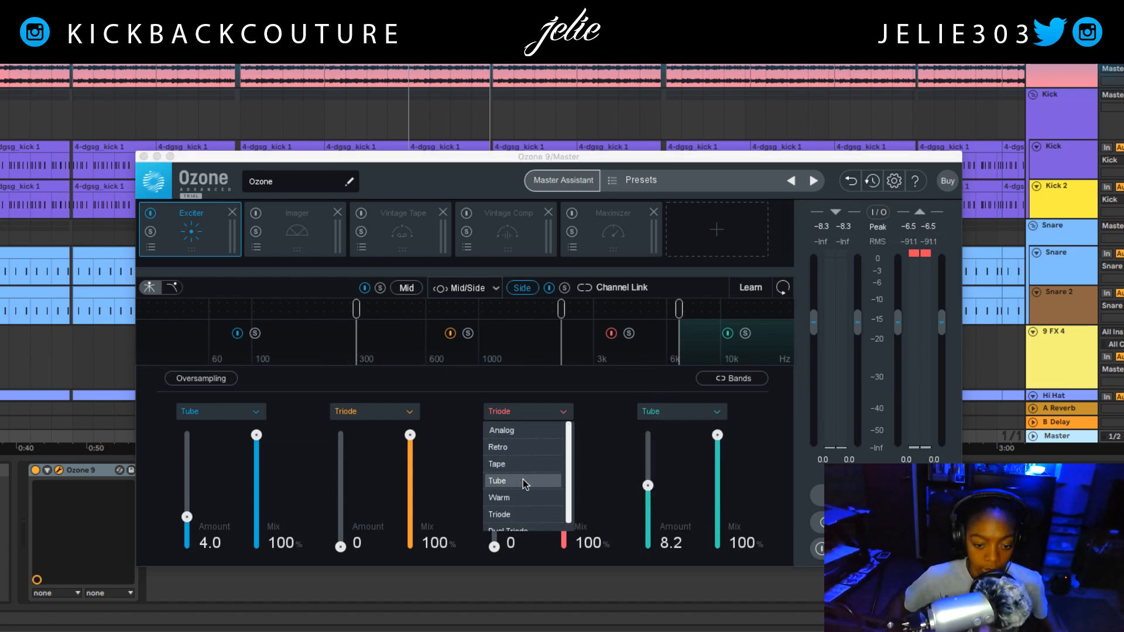
click(522, 479)
click(358, 412)
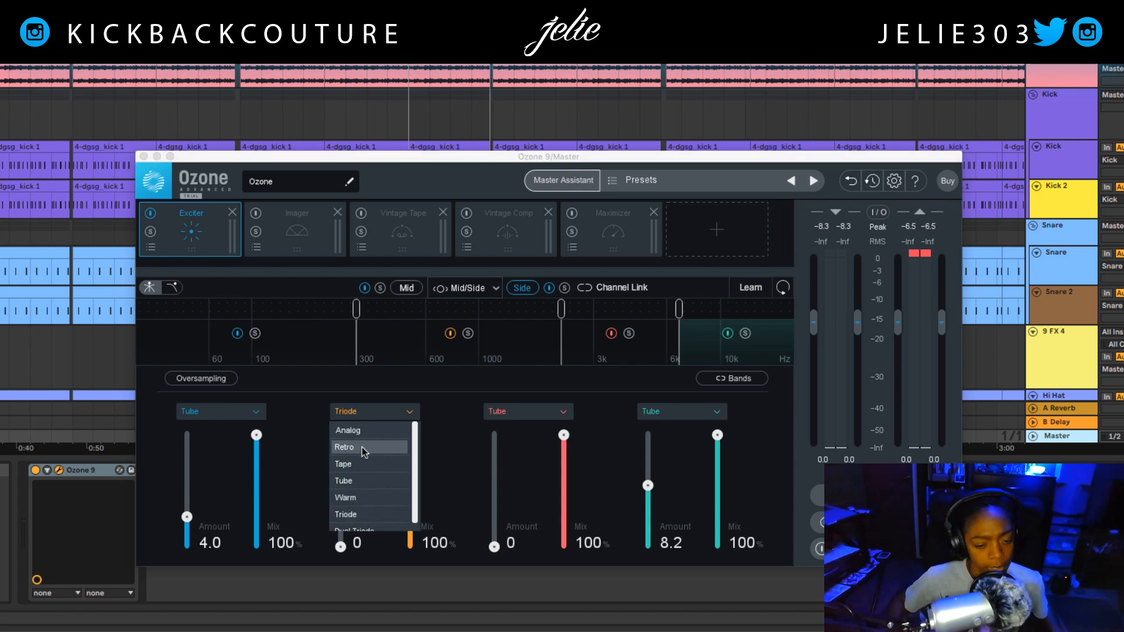
click(370, 484)
drag(342, 547, 340, 489)
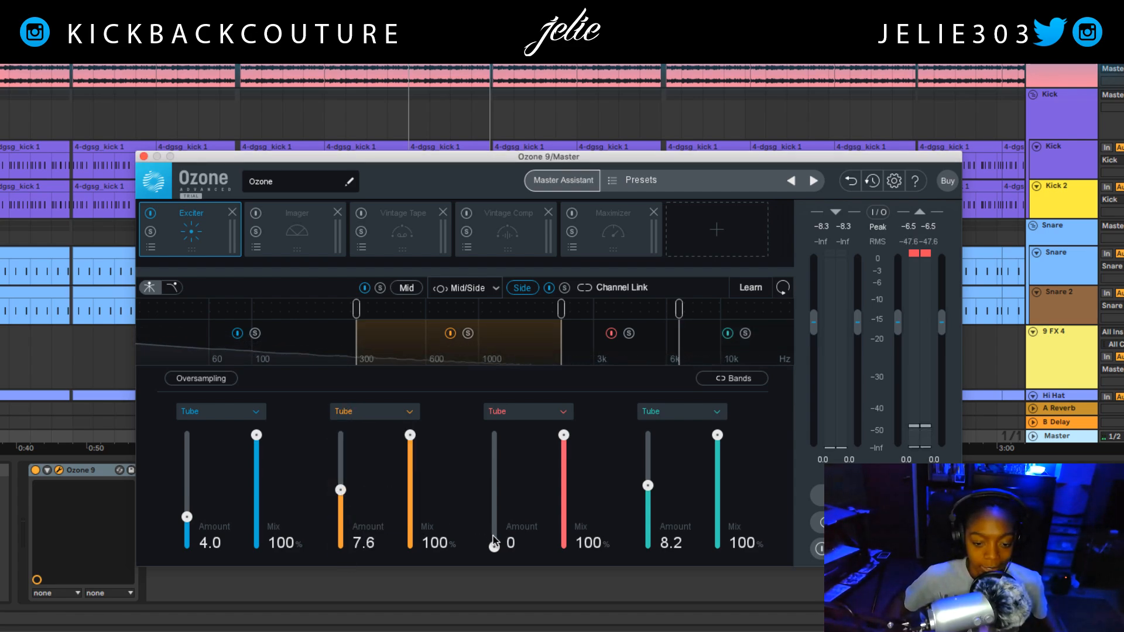
drag(493, 535, 494, 496)
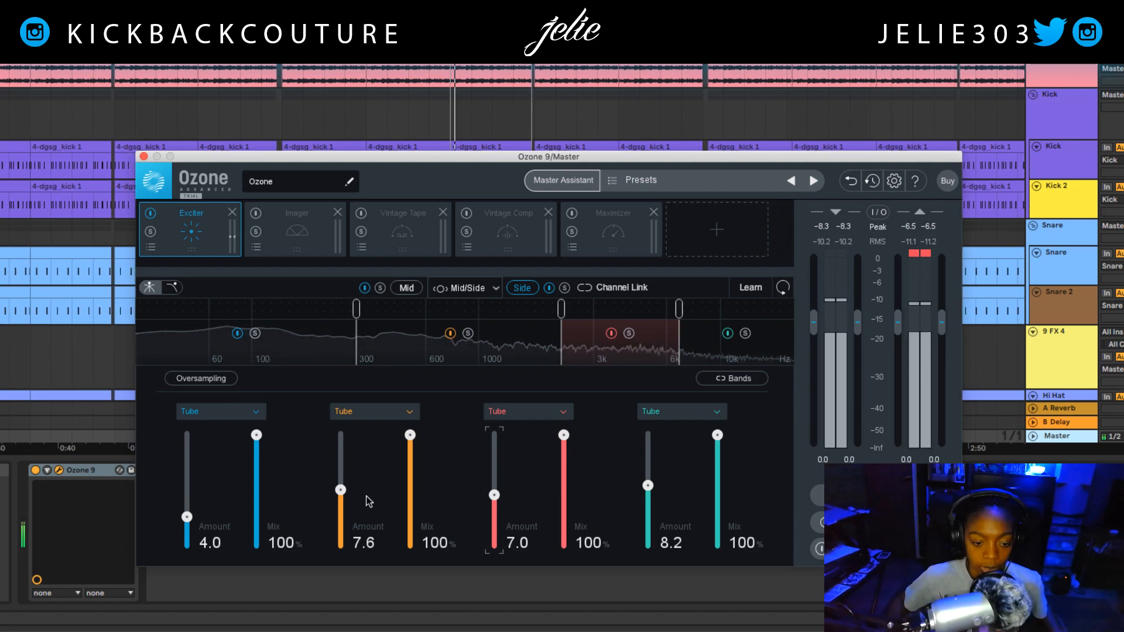
- Lower the amount of the Exciter's low Side band to 2.4 while listening to the loop
drag(188, 518, 191, 527)
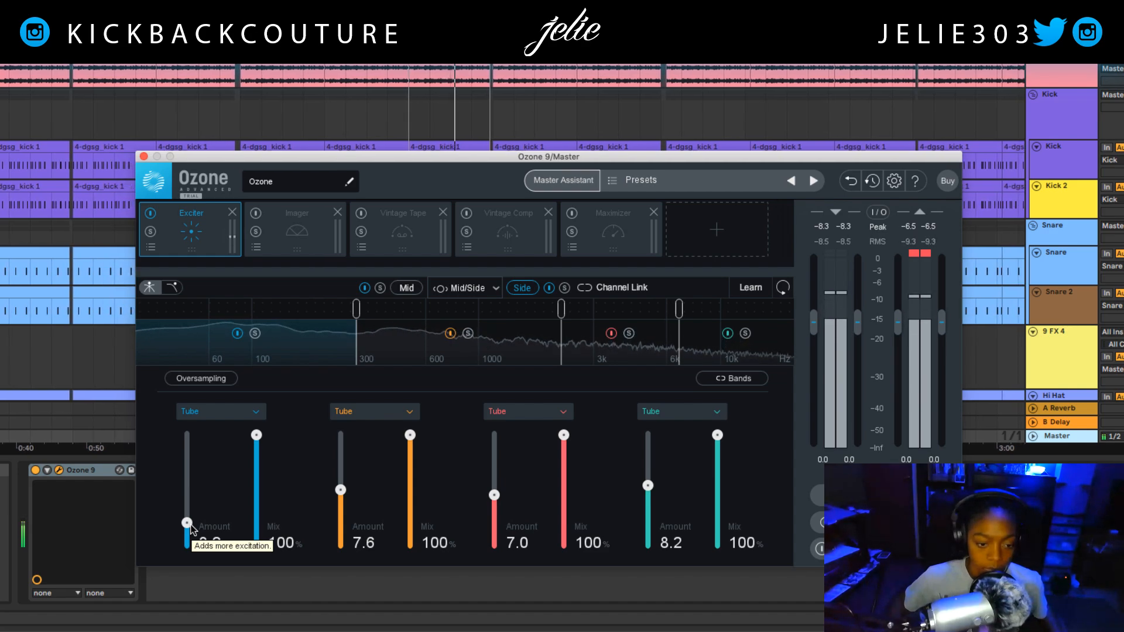
mouse_move(190, 526)
mouse_down()
mouse_move(187, 434)
mouse_move(193, 553)
mouse_move(189, 531)
mouse_up()
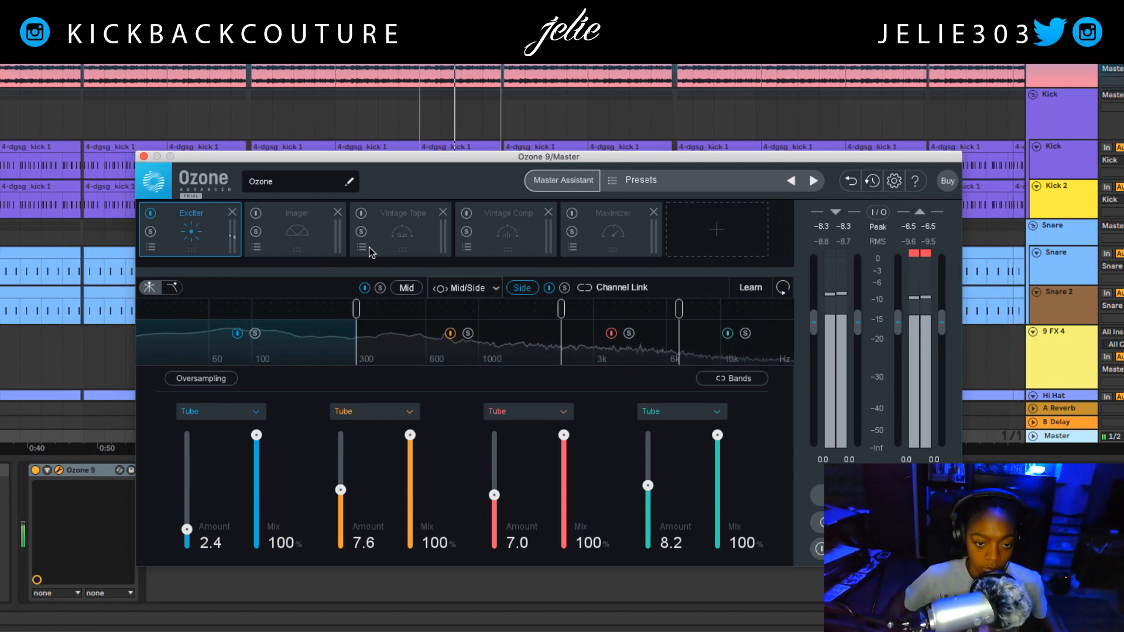
key(space)
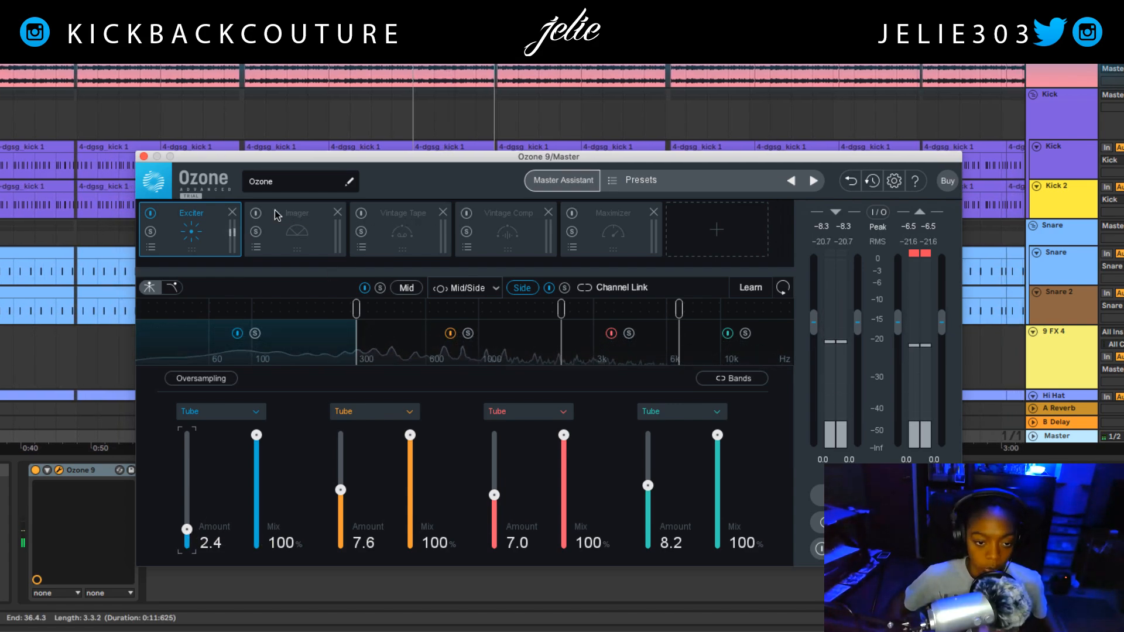
- Re-enable Imager, Vintage Tape and Vintage Comp, and set Vintage Comp's Mid ratio to 2.0:1 during playback
click(256, 214)
click(361, 213)
key(space)
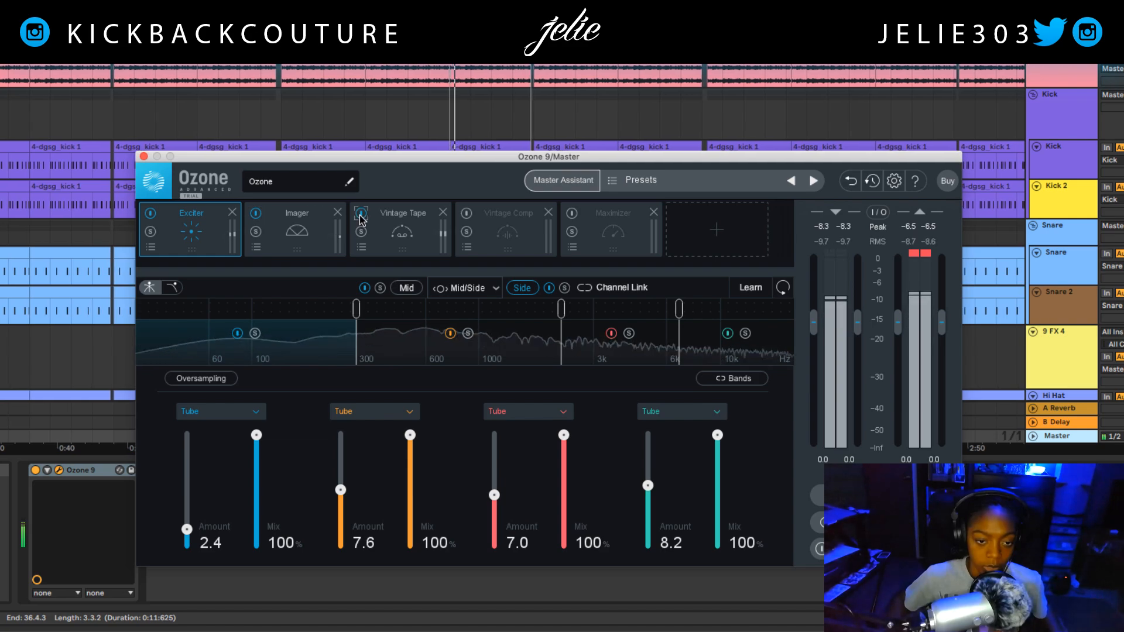
click(467, 213)
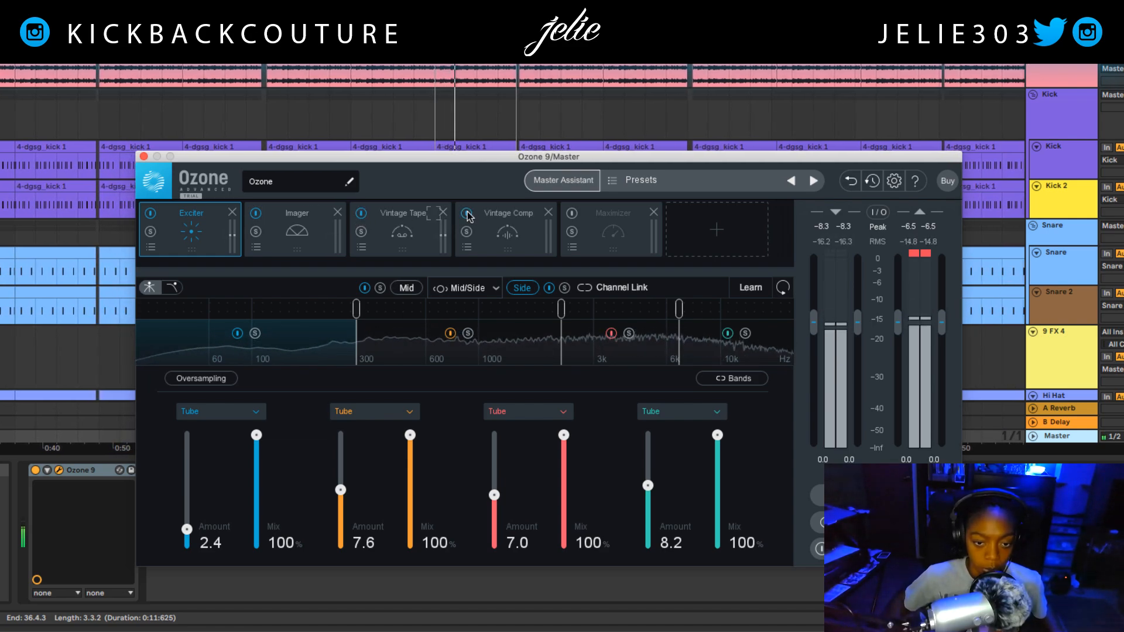
click(496, 249)
key(space)
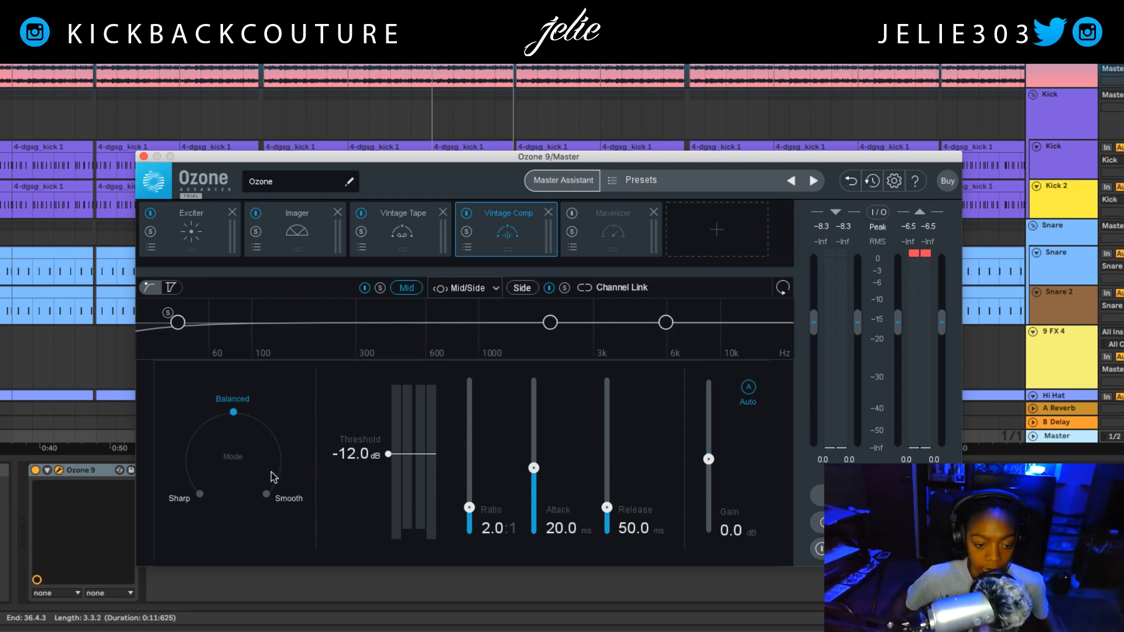
- Try different attack and release times on Vintage Comp's Mid channel, down to 0.1 ms attack and 38.2 ms release
key(space)
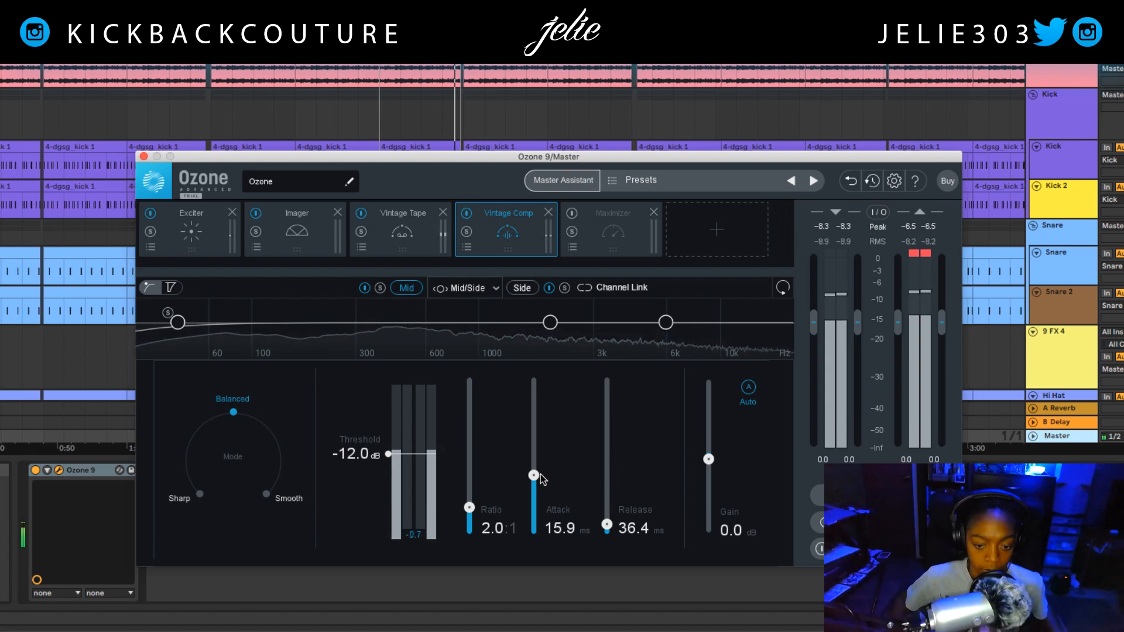
drag(542, 478, 542, 477)
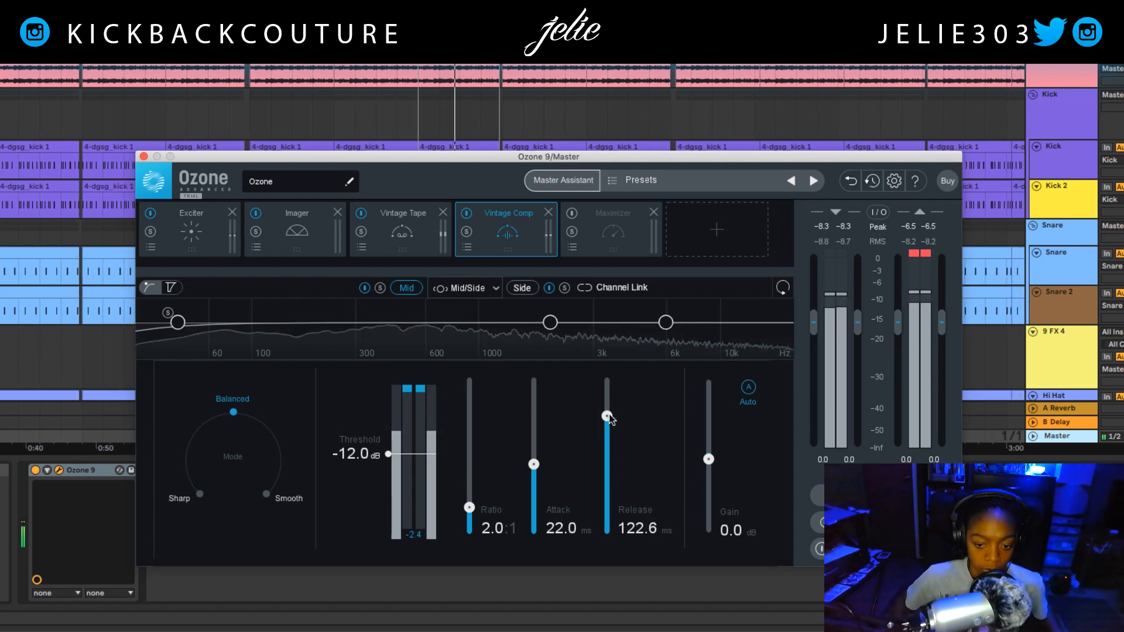
drag(609, 418, 612, 501)
drag(533, 464, 534, 455)
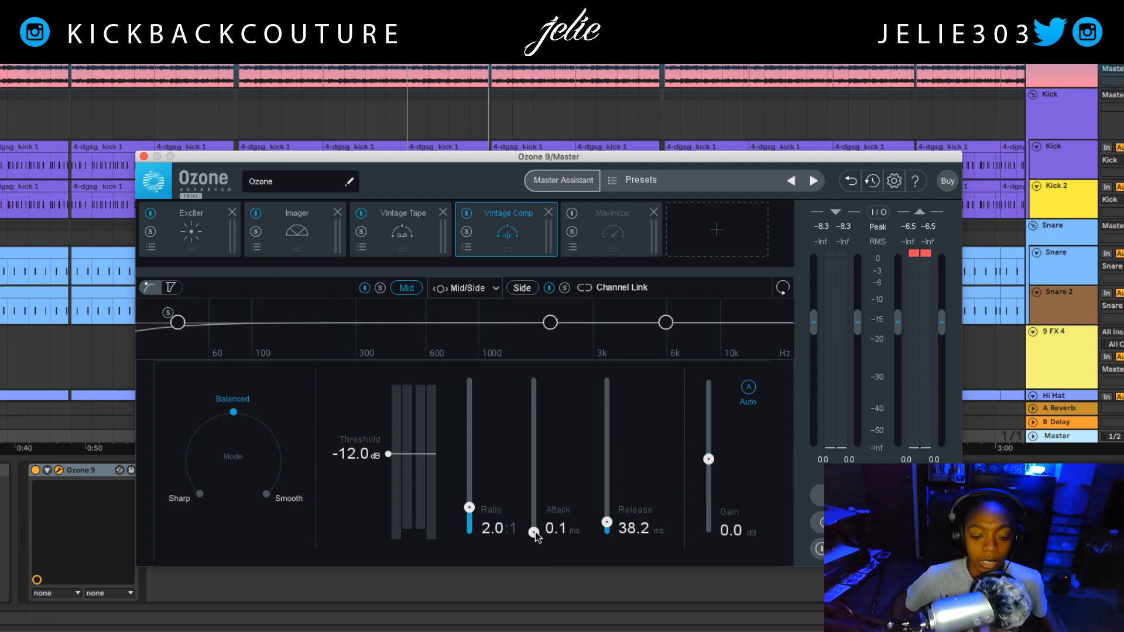
- Set Vintage Comp's Mid attack to 20.7 ms and release to 56.8 ms by ear while the loop plays
key(space)
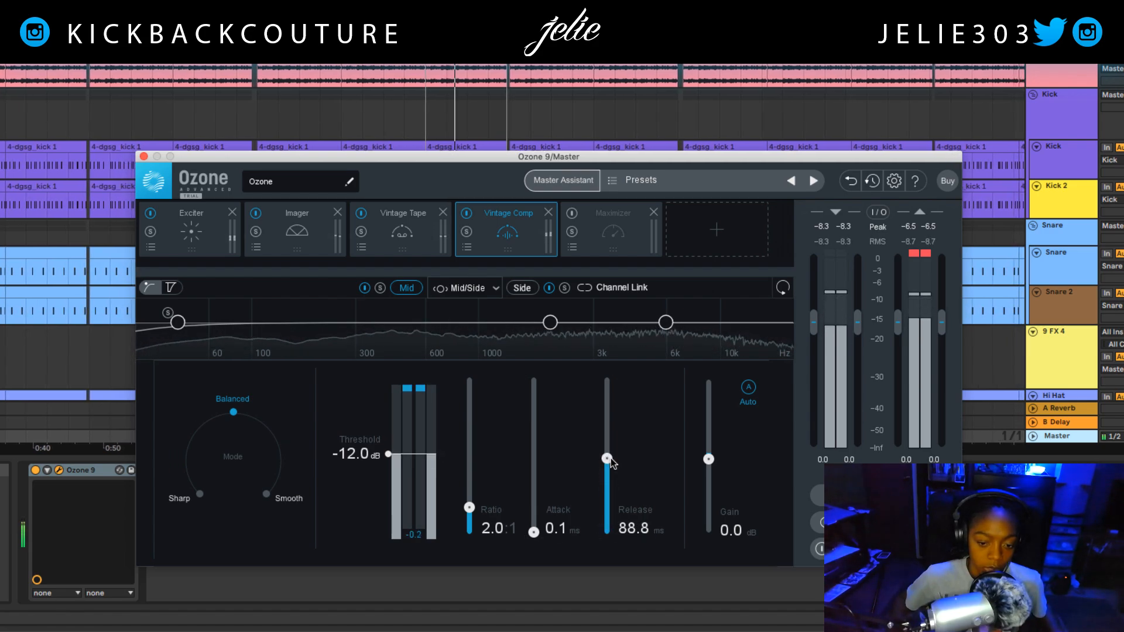
drag(535, 530, 537, 434)
drag(604, 461, 609, 560)
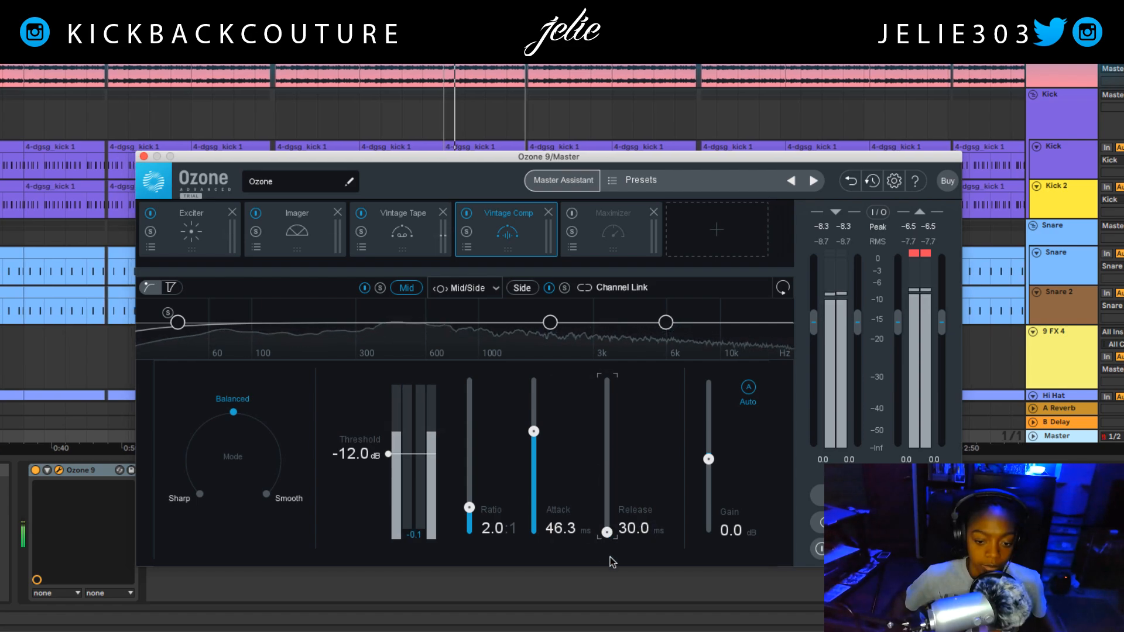
drag(533, 431, 534, 467)
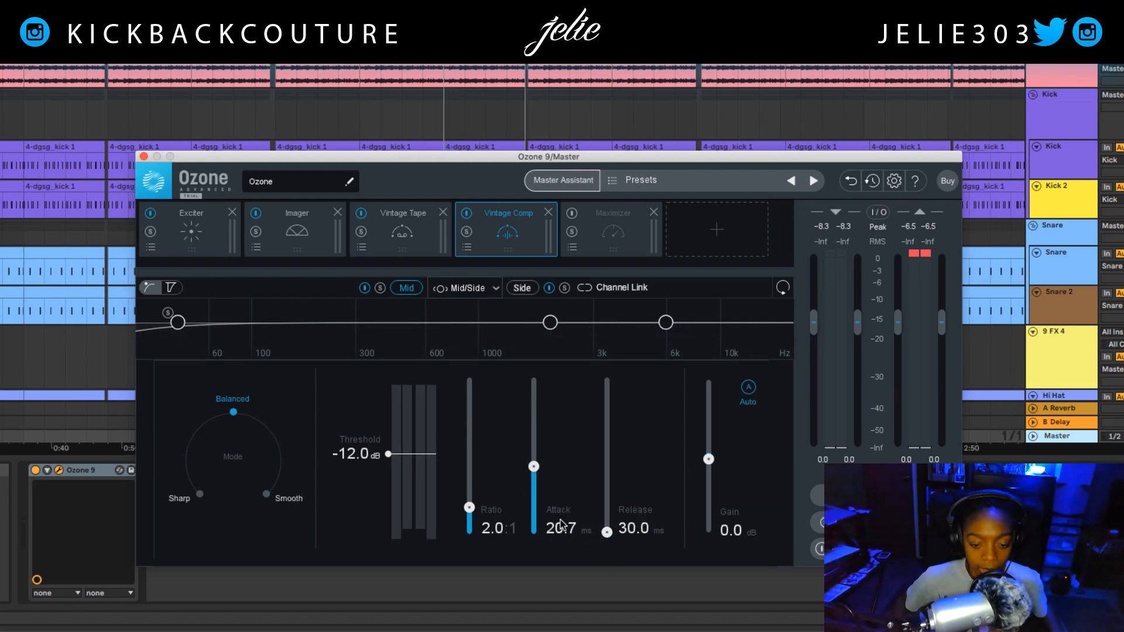
key(space)
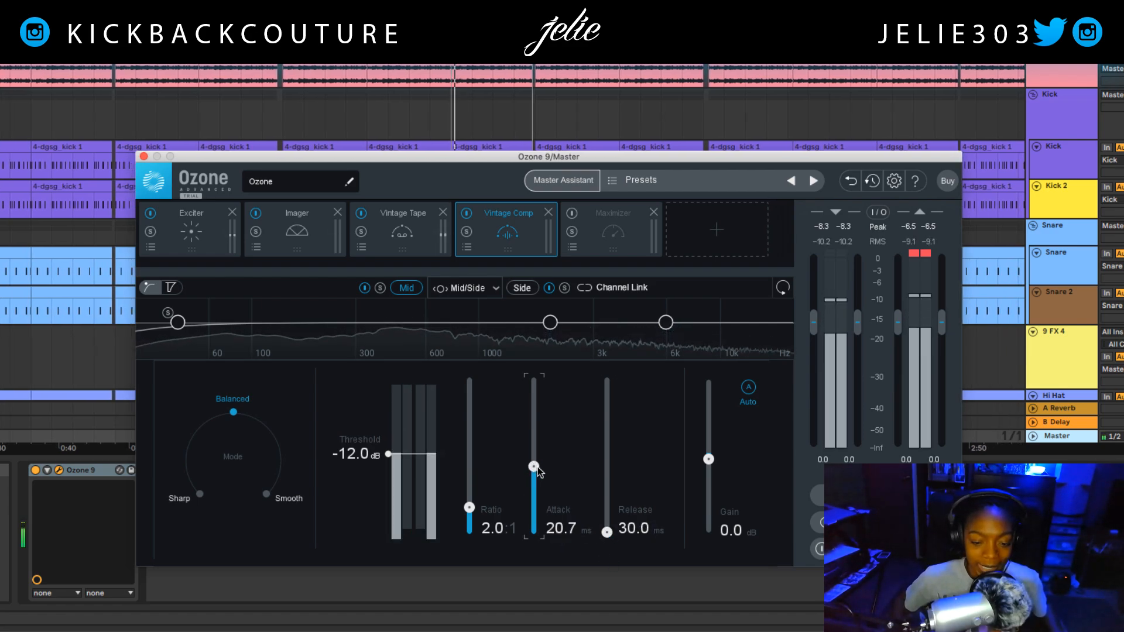
drag(611, 532, 606, 496)
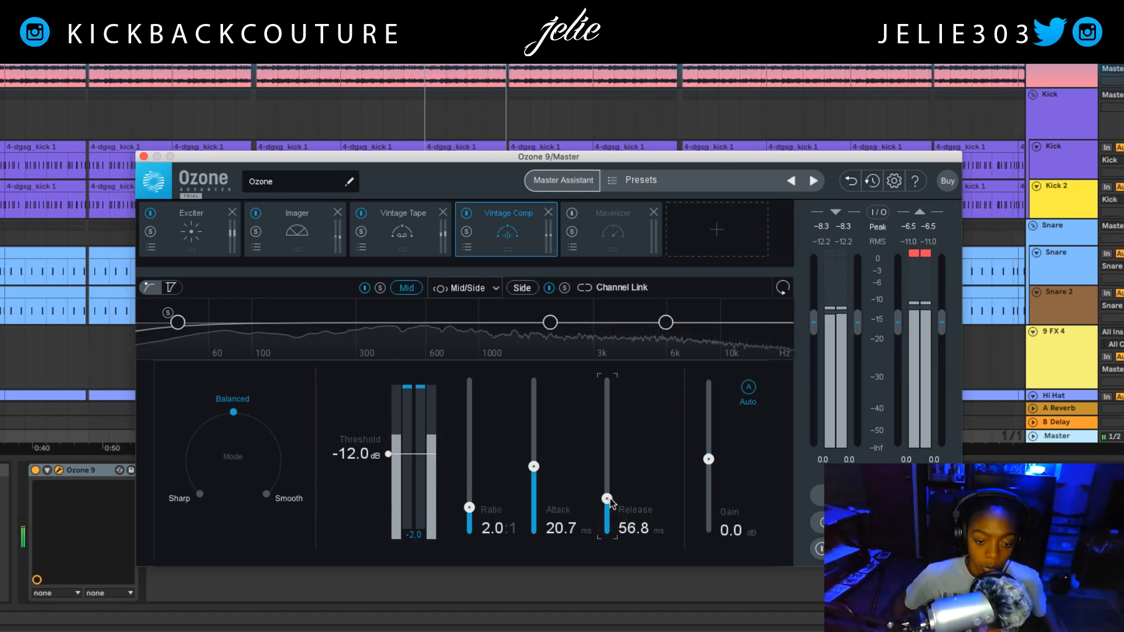
key(space)
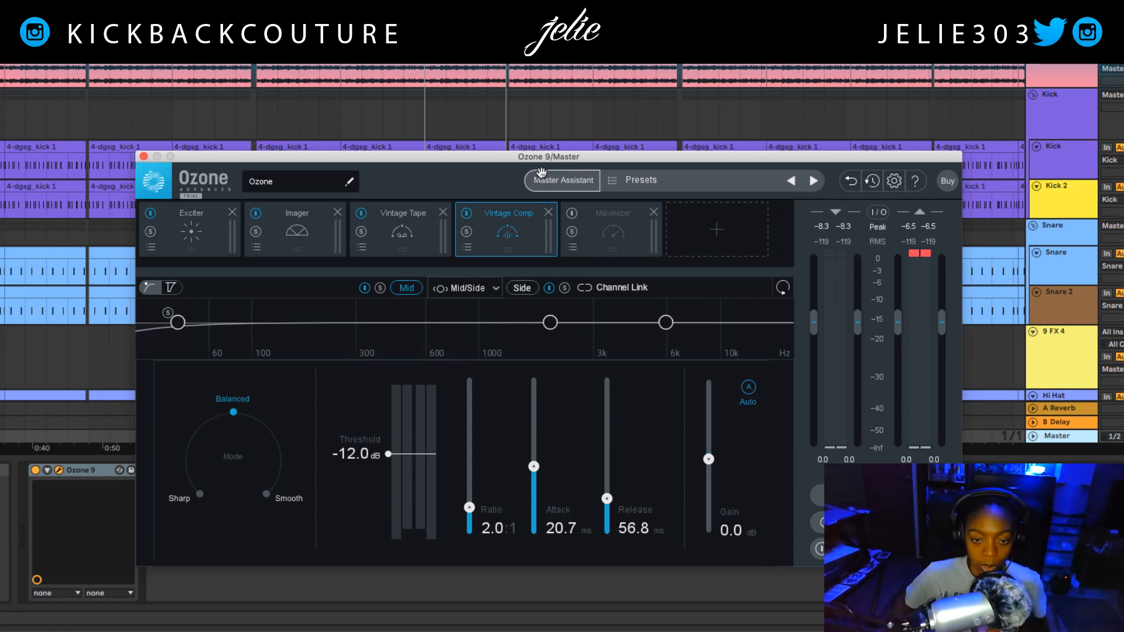
- Move the plug-in window aside, switch Vintage Comp to its Side channel and set the threshold to -34.8 dB
drag(550, 158, 489, 155)
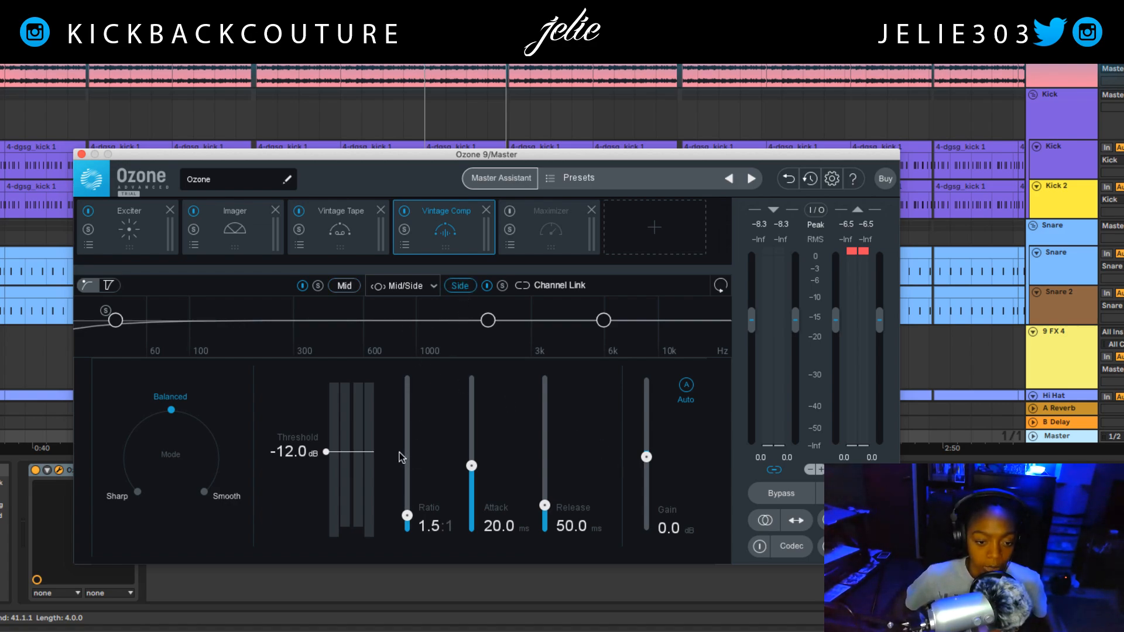
key(space)
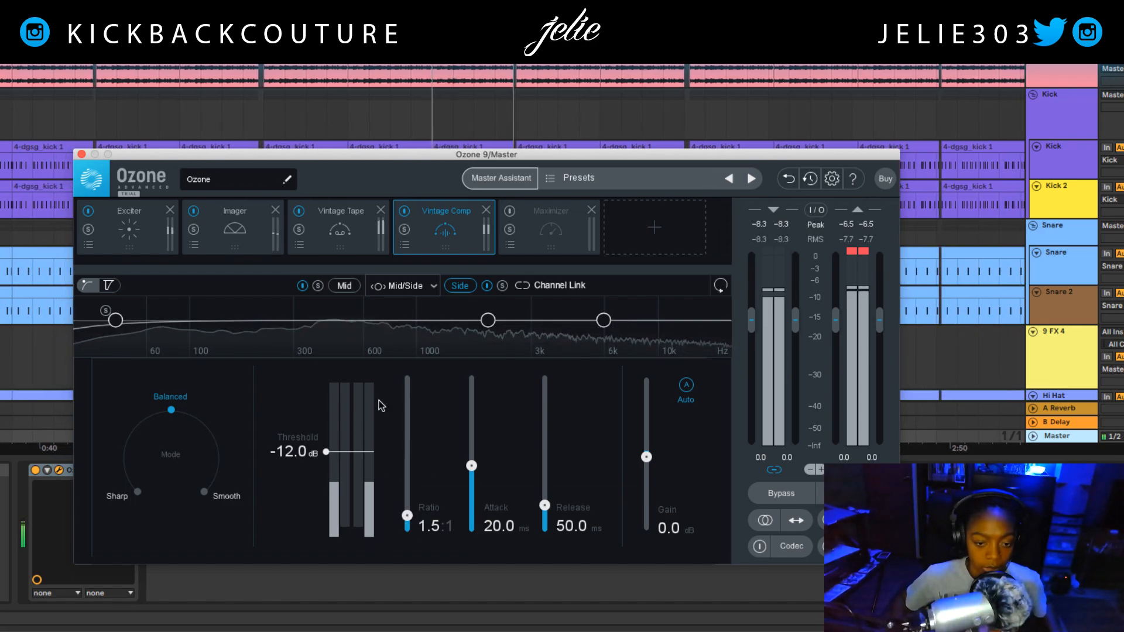
key(space)
drag(327, 452, 327, 500)
key(space)
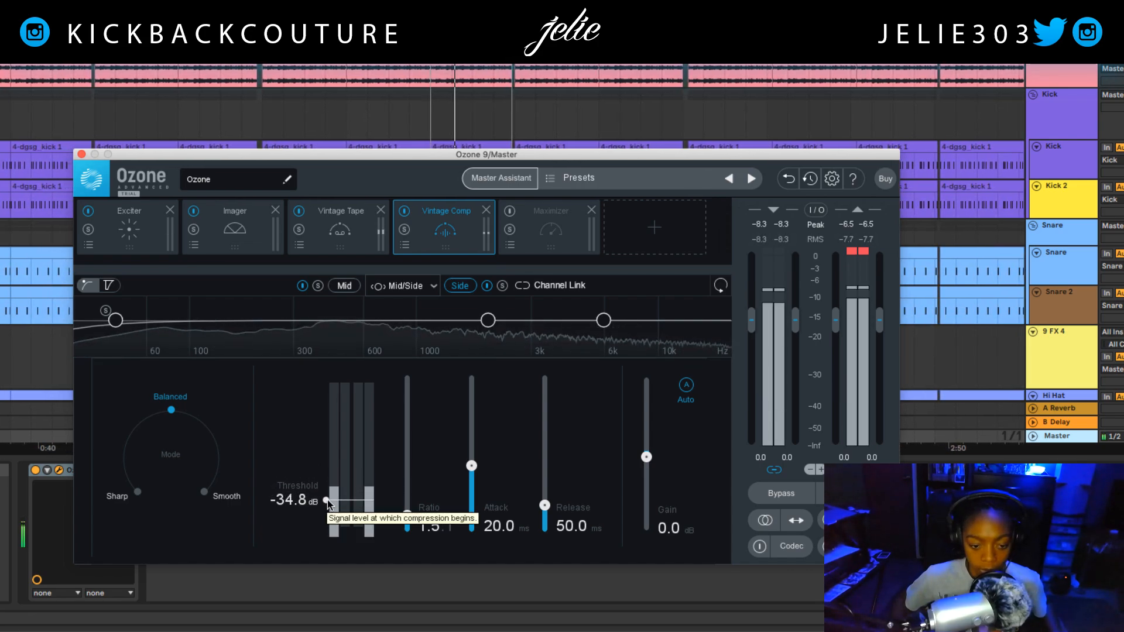
- Listen to Vintage Comp's Side channel soloed, and set its gain to 2.6 dB with the solo off
key(space)
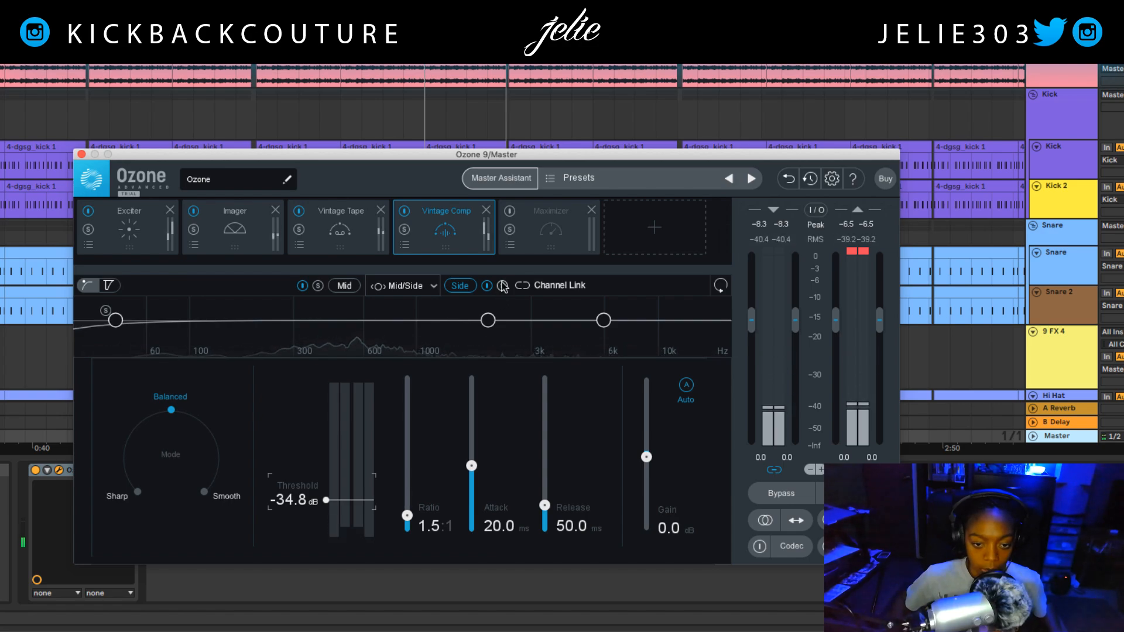
key(space)
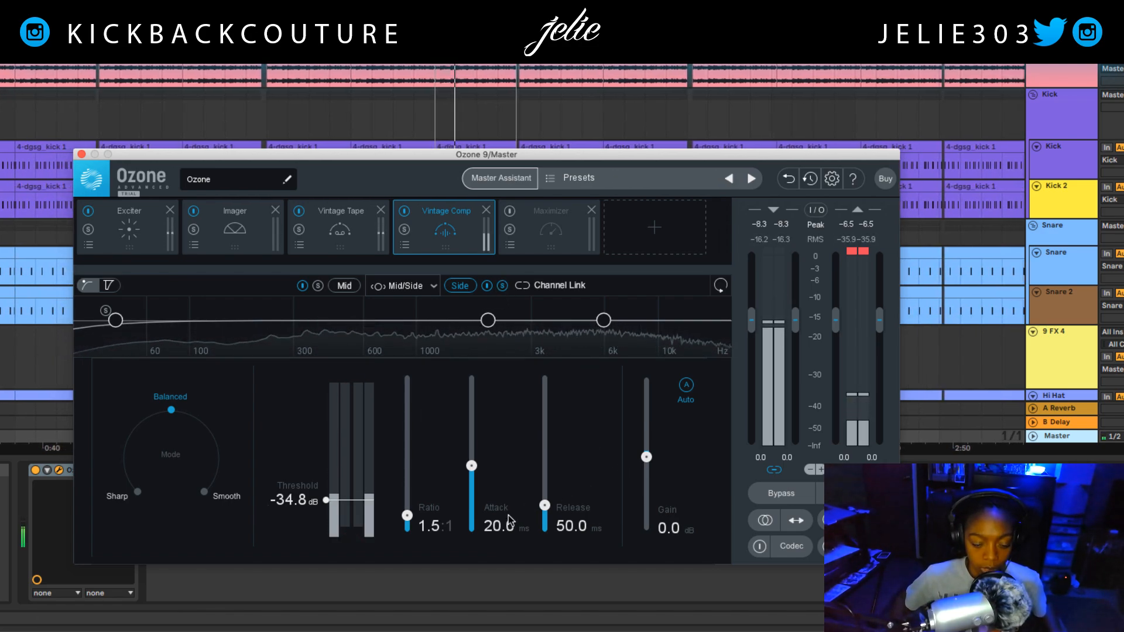
drag(646, 457, 648, 437)
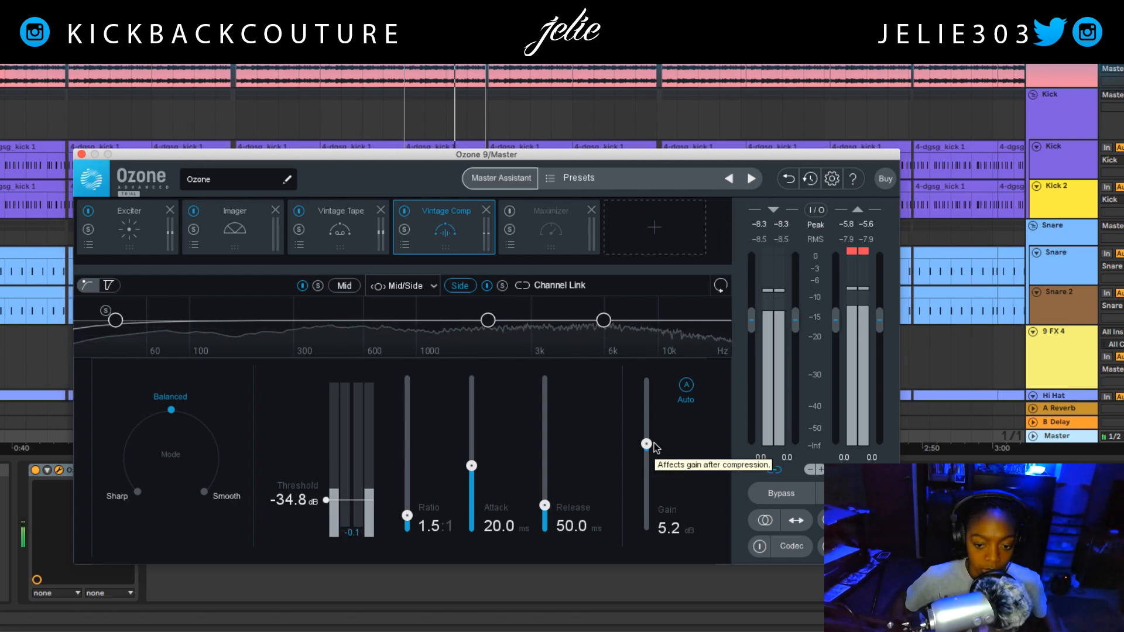
drag(654, 449, 656, 454)
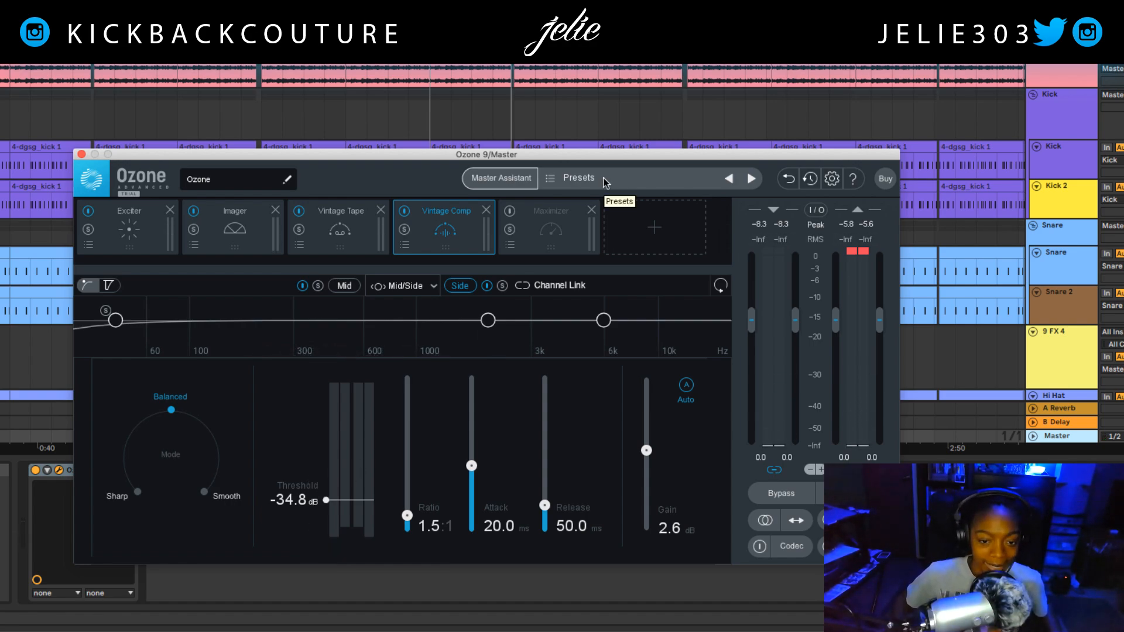
- Open the Maximizer, turn it on, and compare the looped beat with it bypassed and active
click(540, 214)
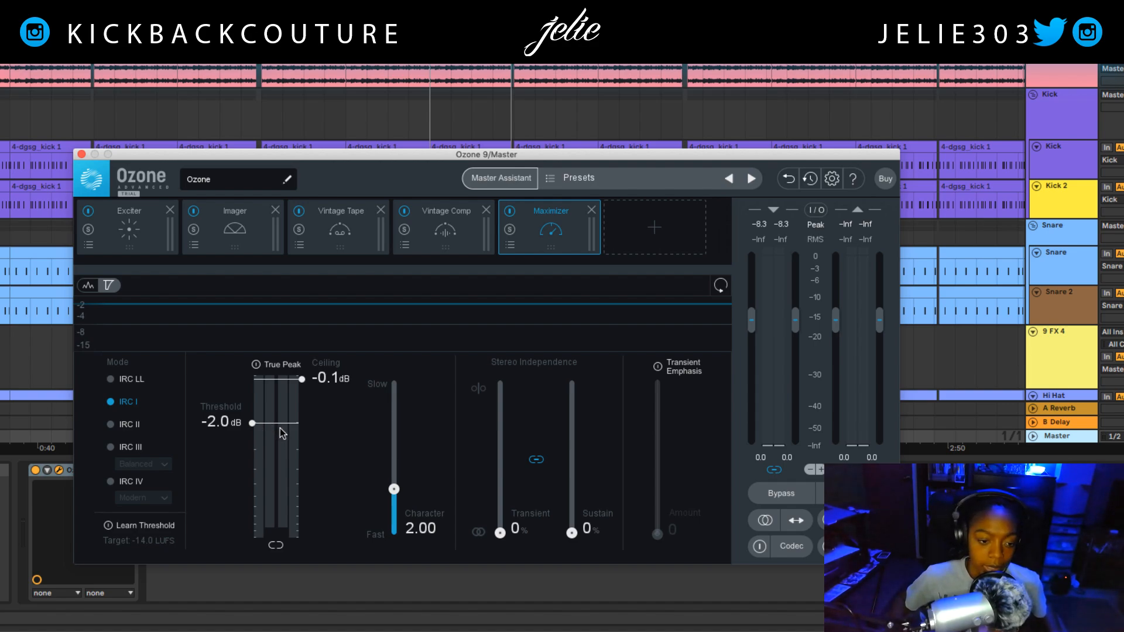
key(space)
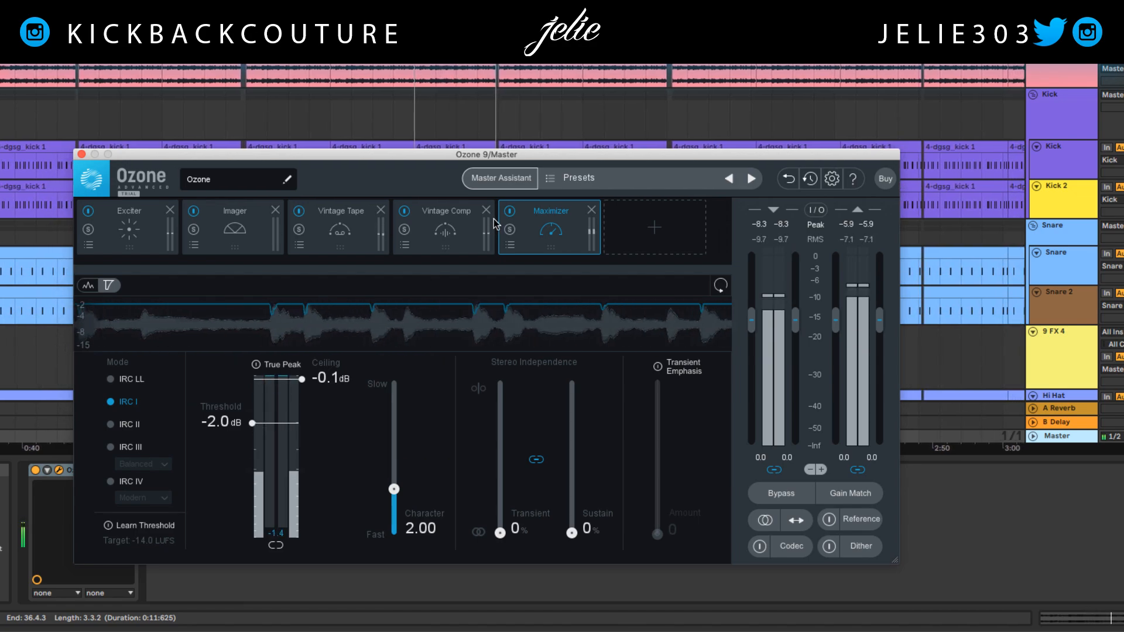
click(509, 211)
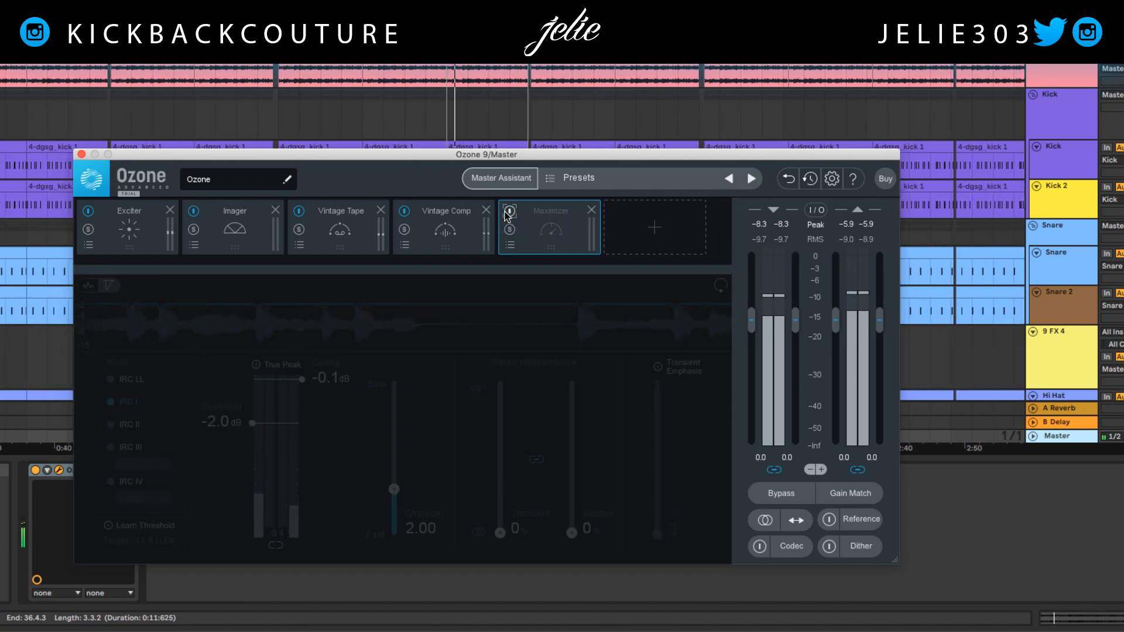
click(509, 211)
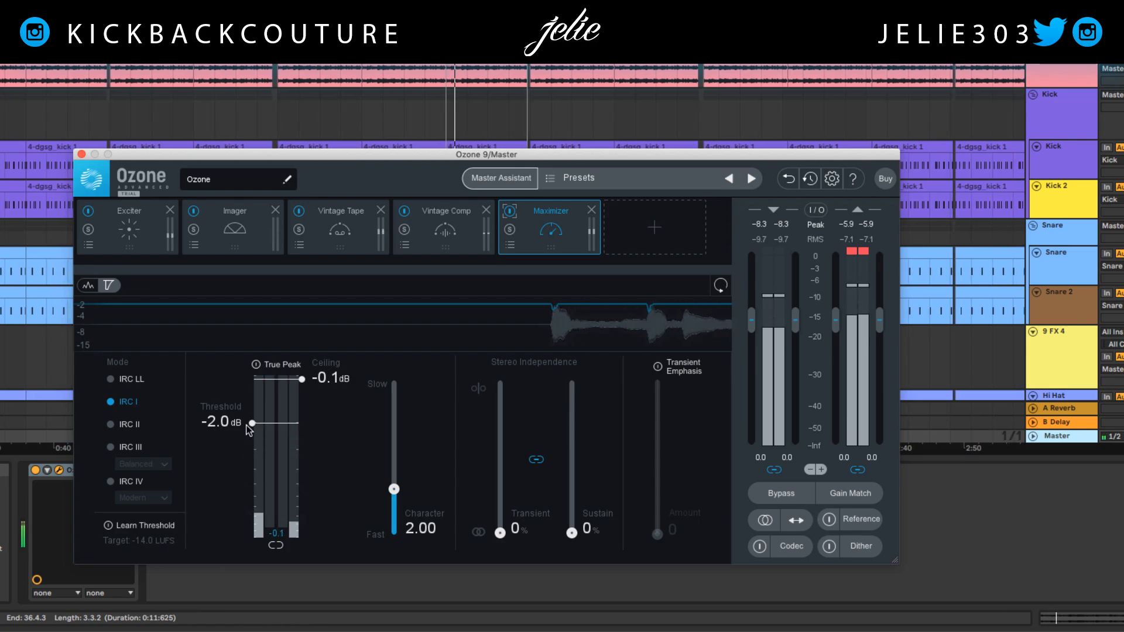
- Try a Maximizer threshold of -0.7 dB by ear while the loop plays
drag(252, 423, 248, 393)
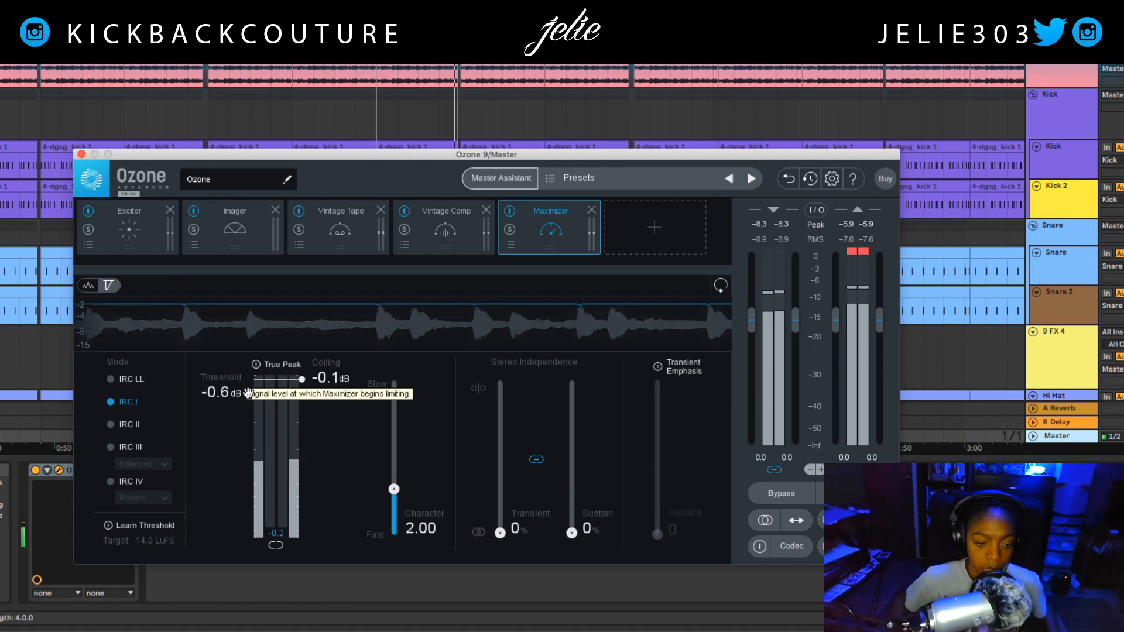
drag(248, 393, 249, 396)
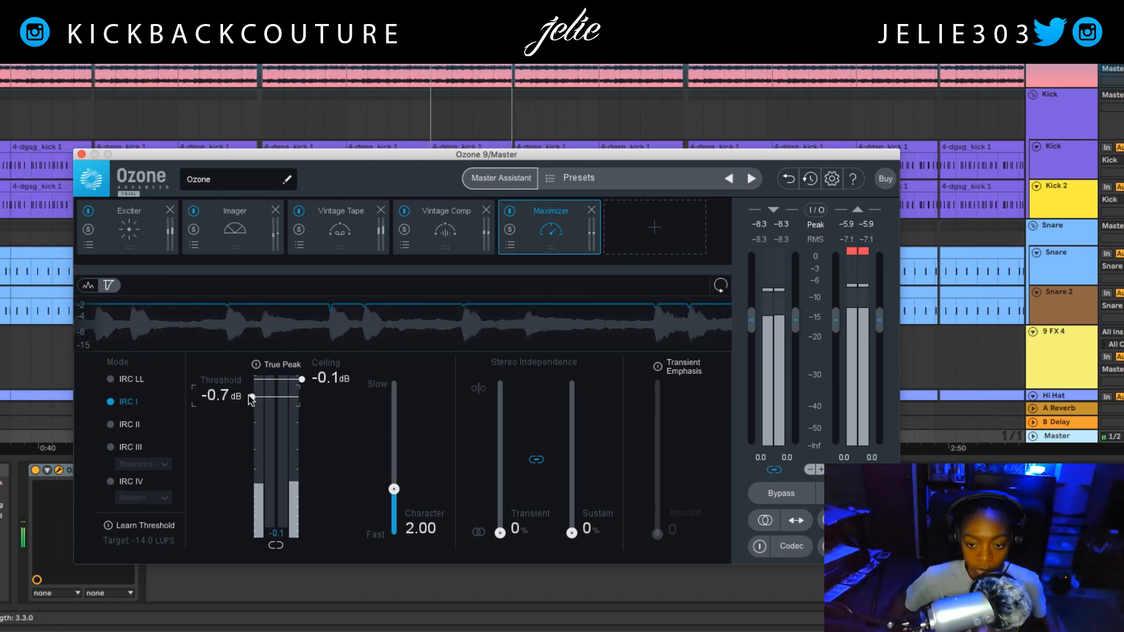
key(space)
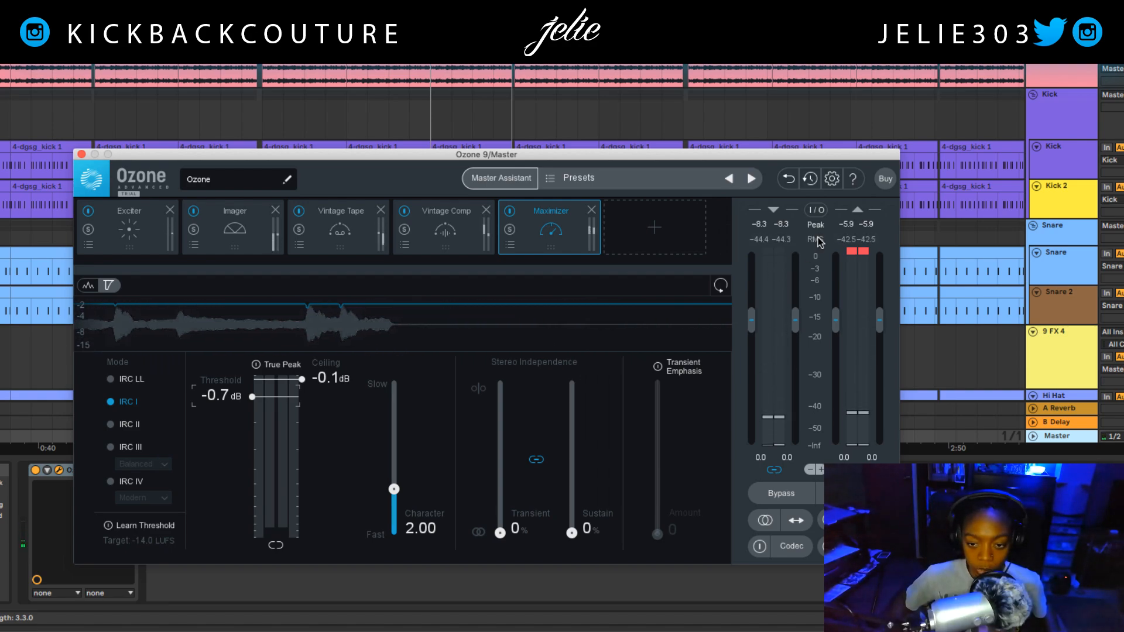
- Try the K-System type for the I/O meters, and set the meter type to Short Term with the Stereo source
click(816, 212)
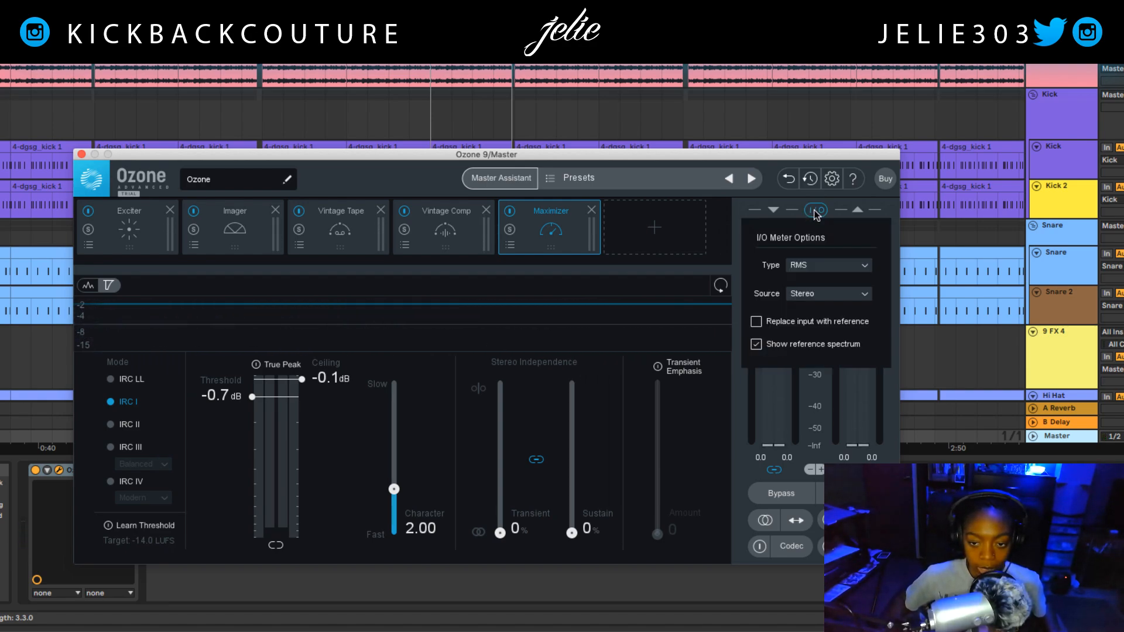
click(815, 263)
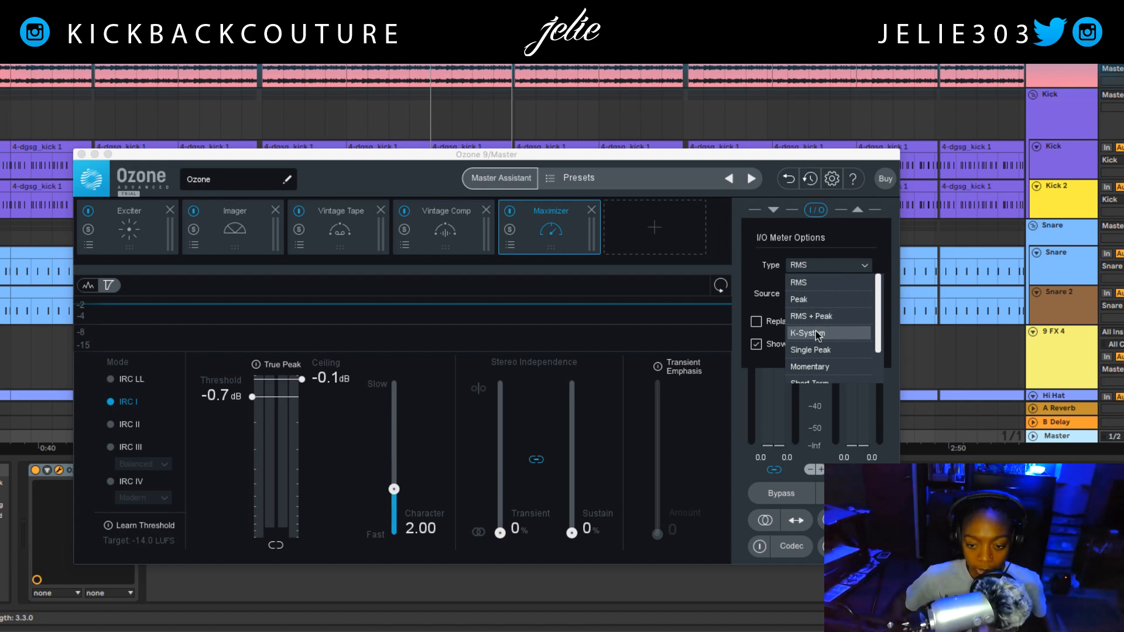
scroll(819, 346, down, 3)
scroll(824, 353, up, 3)
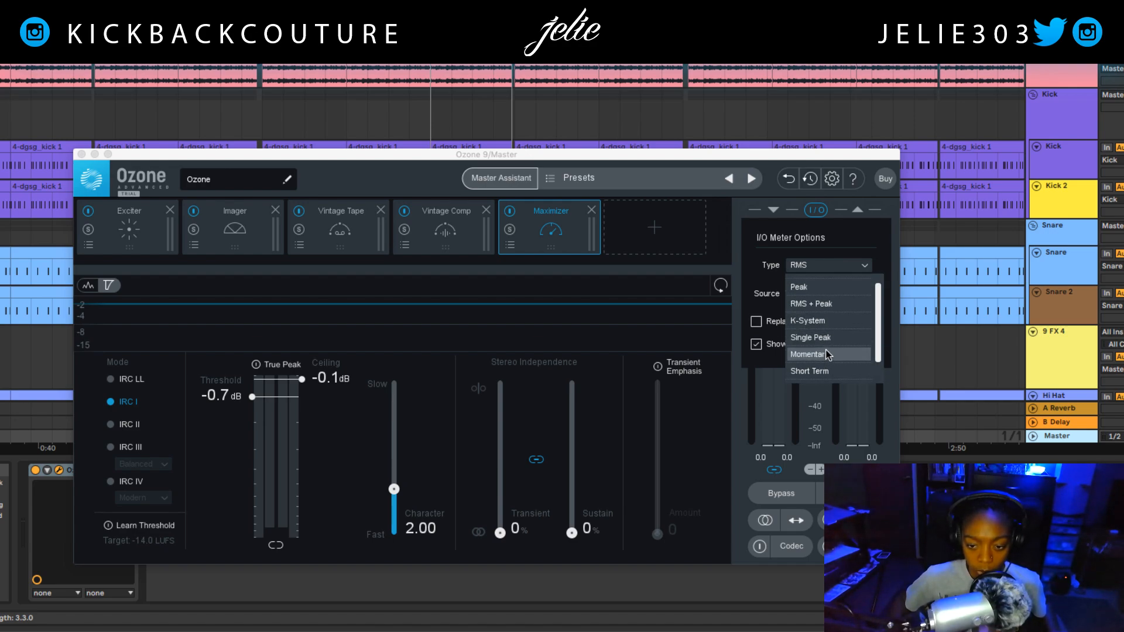
click(808, 320)
click(812, 265)
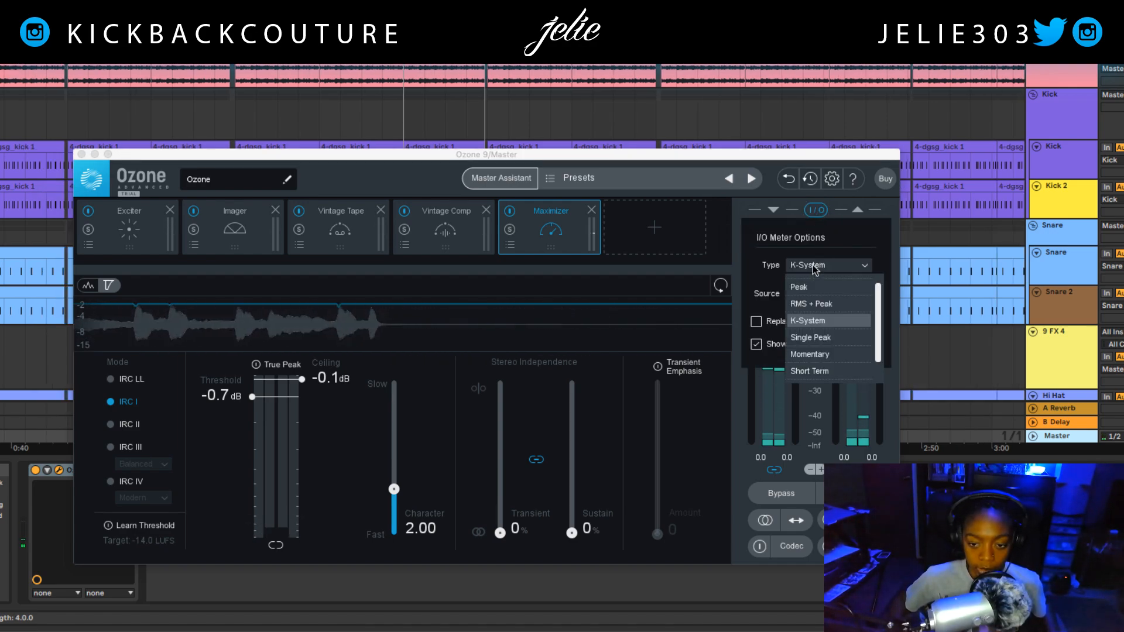
scroll(821, 351, down, 2)
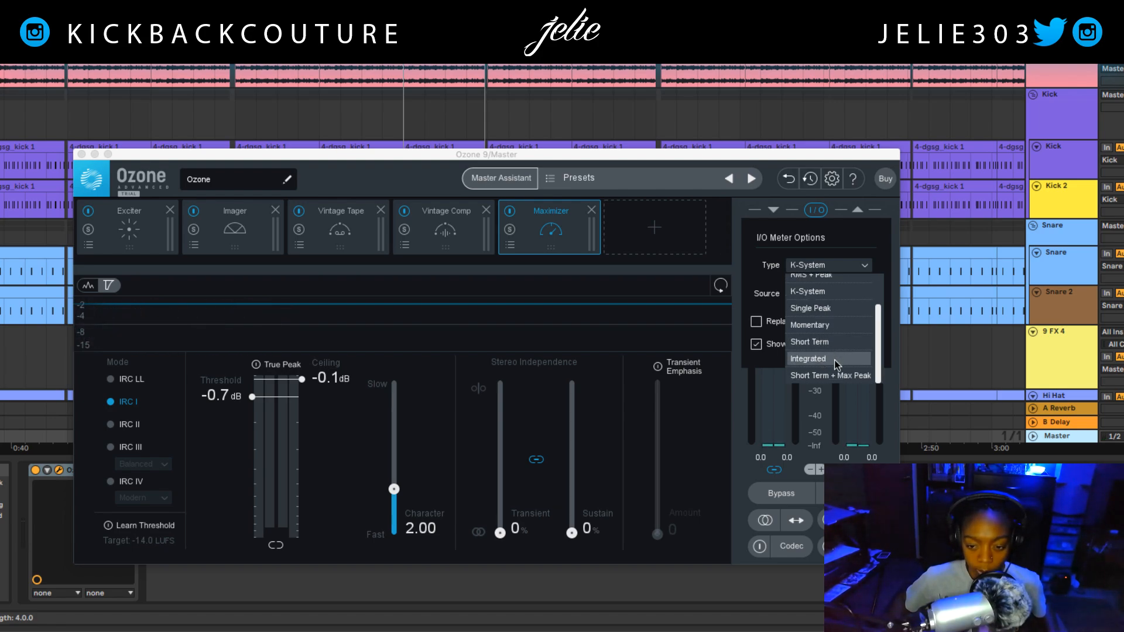
scroll(834, 345, up, 2)
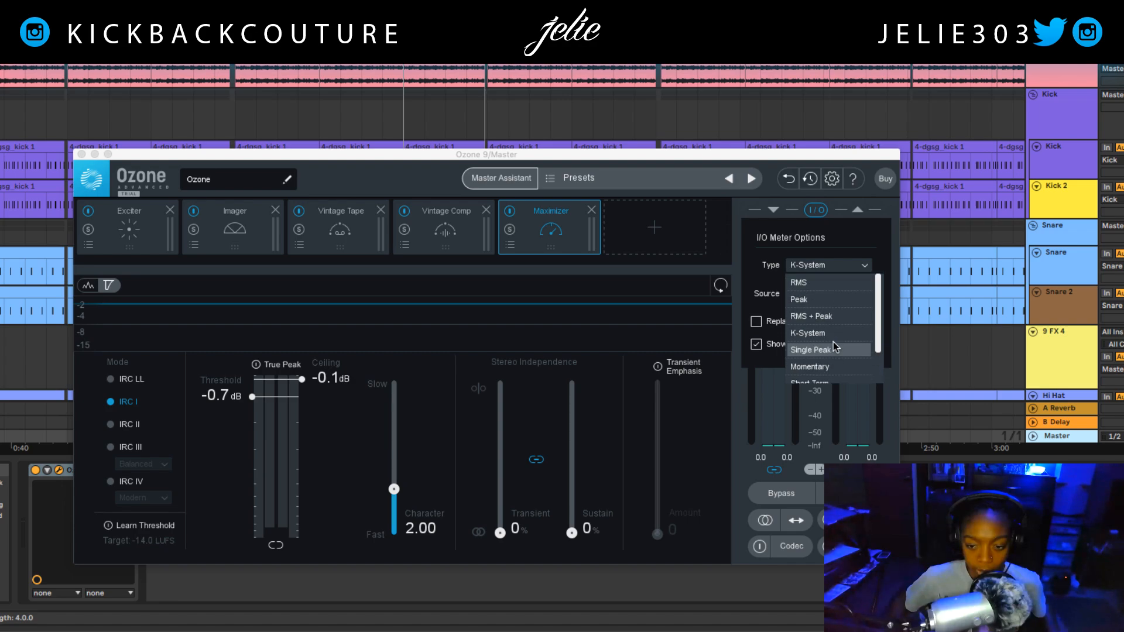
scroll(834, 345, down, 3)
click(834, 349)
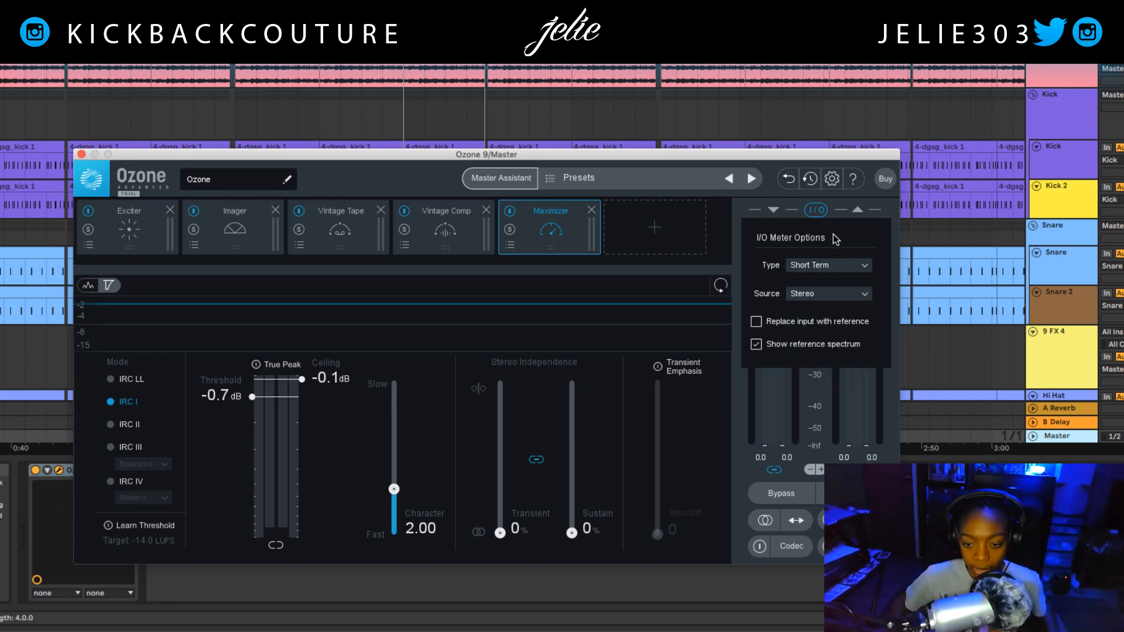
click(817, 211)
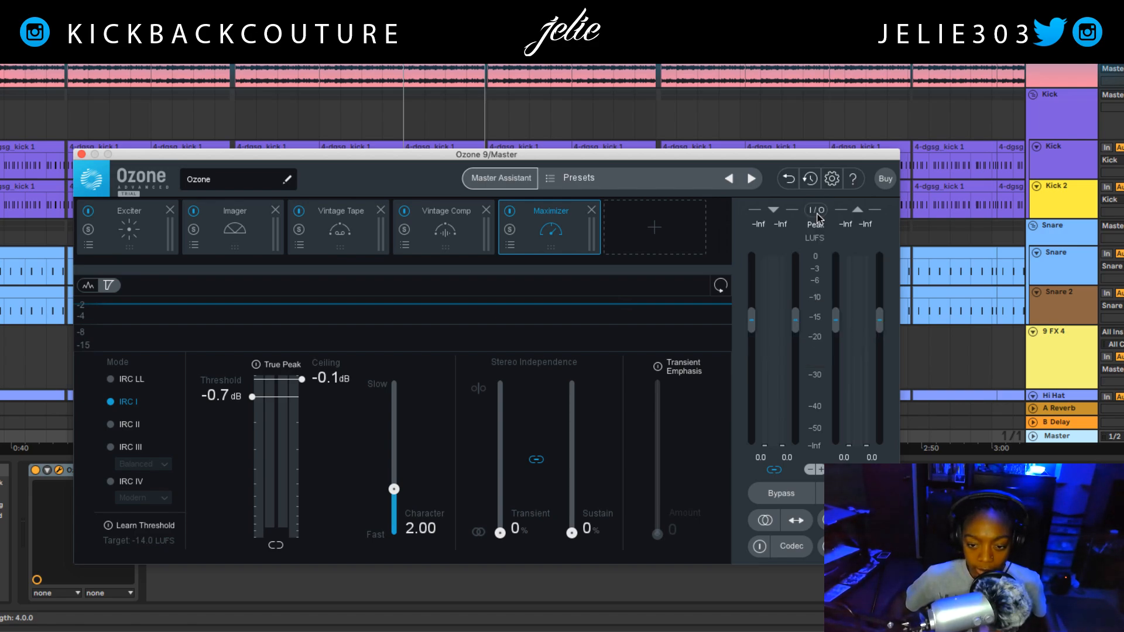
- Play the loop and check the short-term LUFS and peak levels on Ozone's input and output meters
key(space)
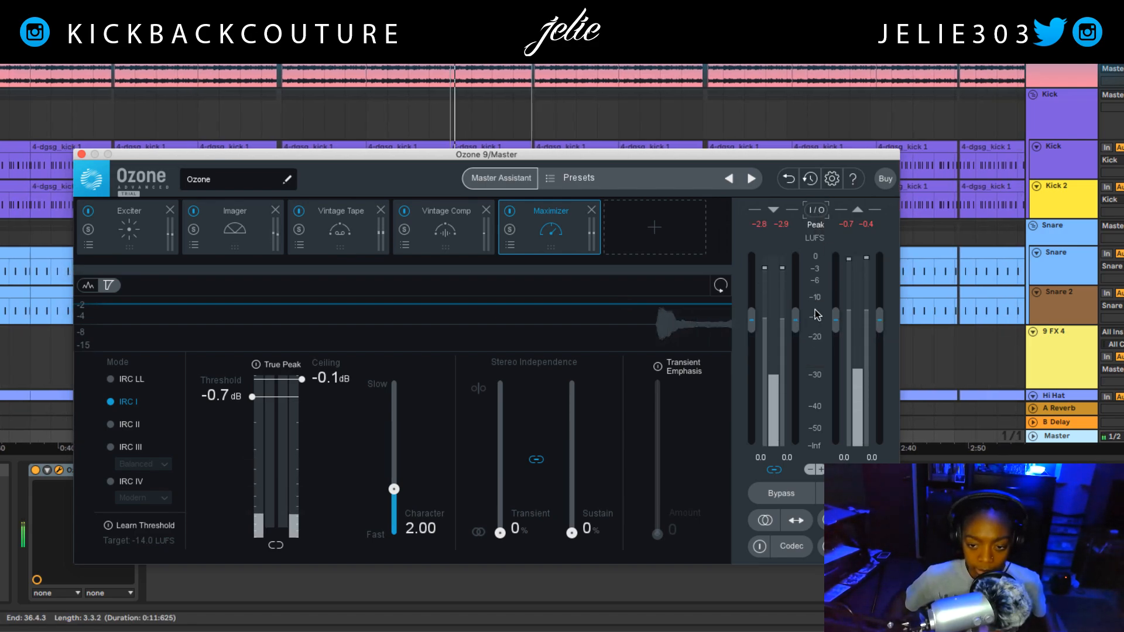
key(space)
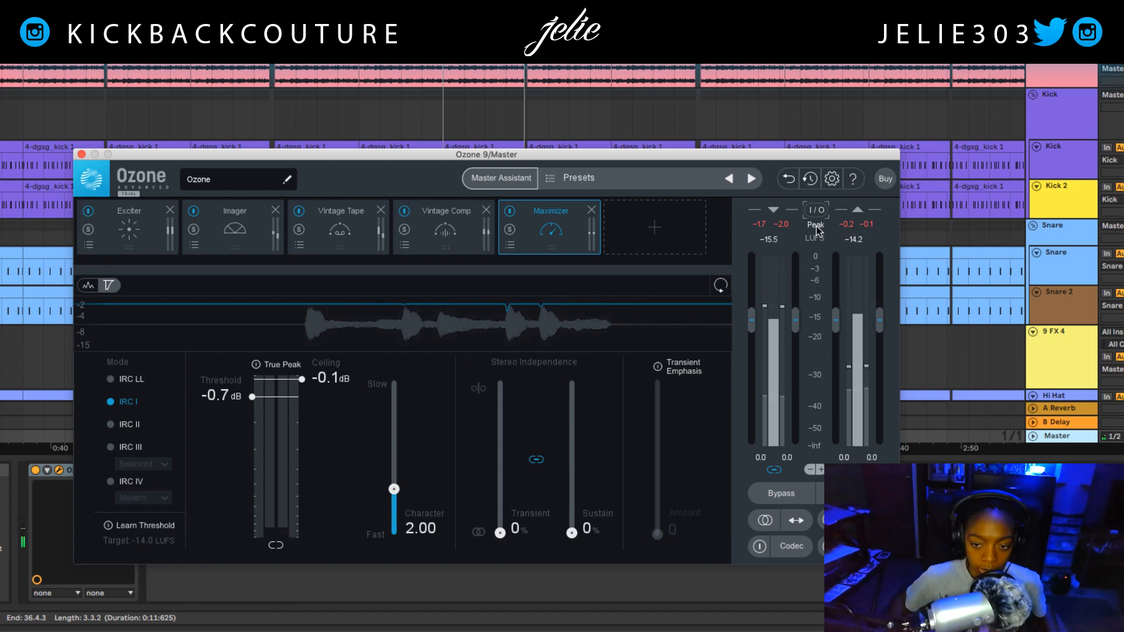
key(space)
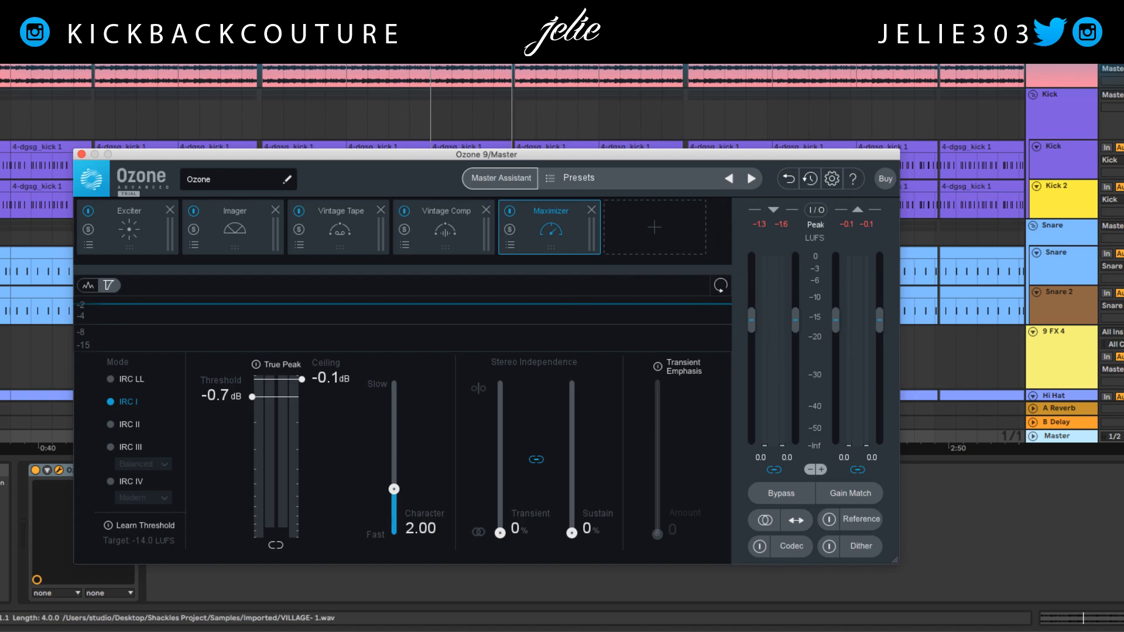
- Loop the 3.3.0-long section ending at 24.4.1, play it, and bring back Ozone on the Master track
click(331, 59)
key(space)
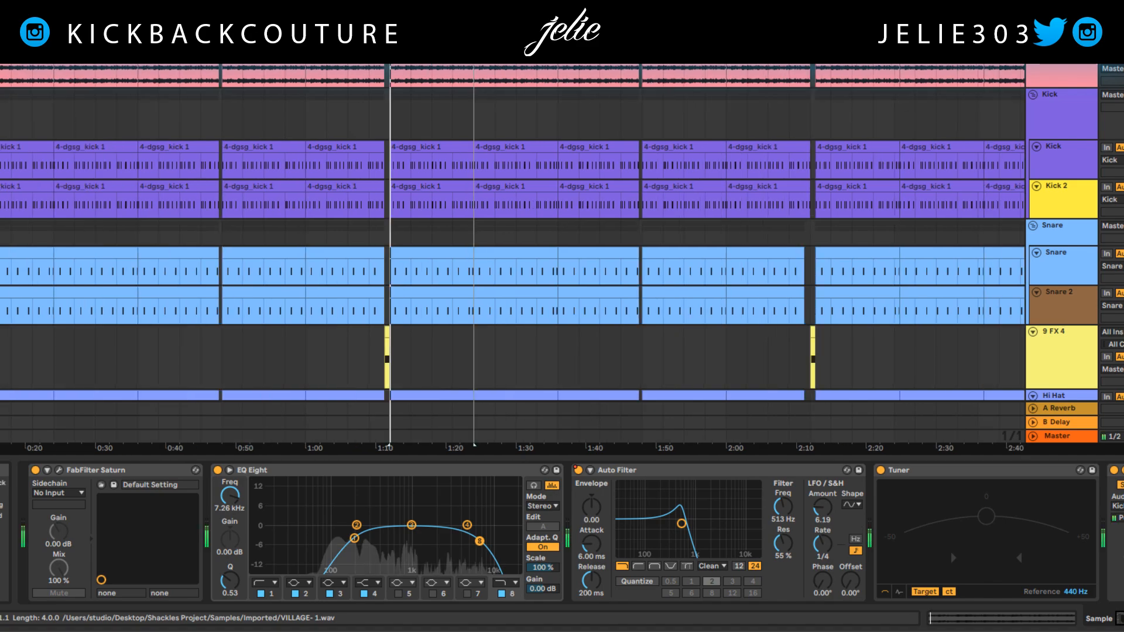
click(344, 60)
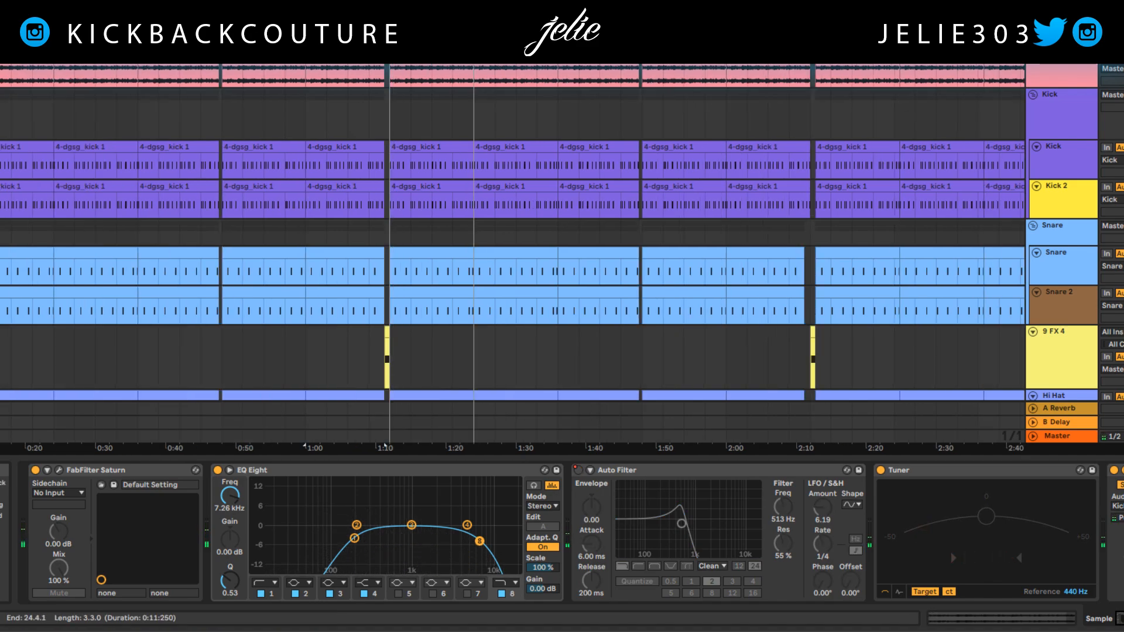
key(space)
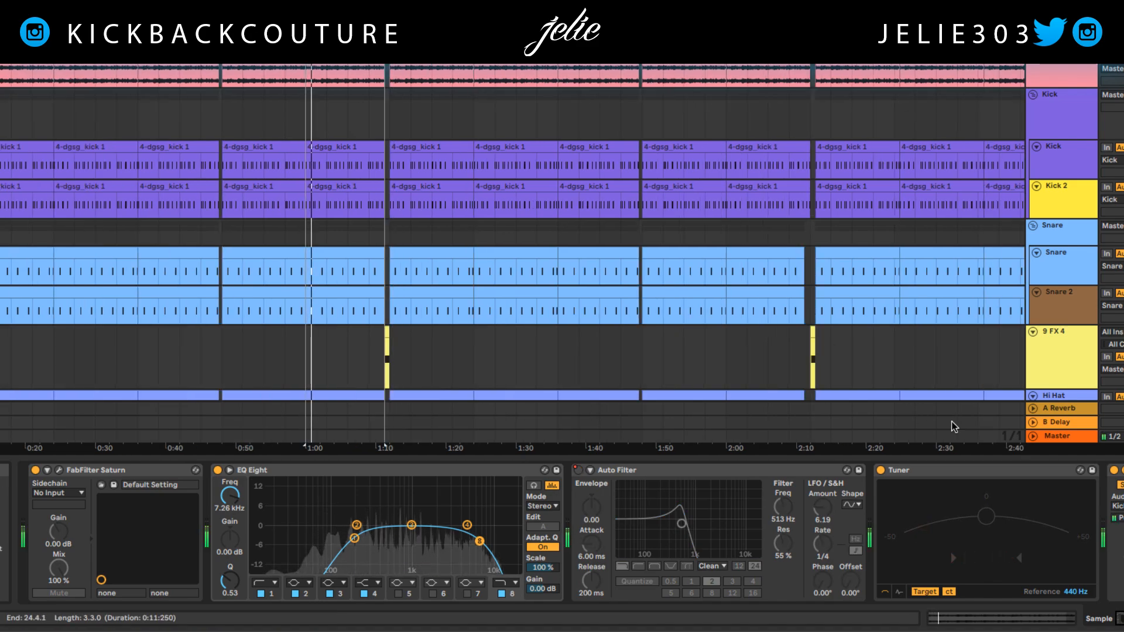
click(1052, 438)
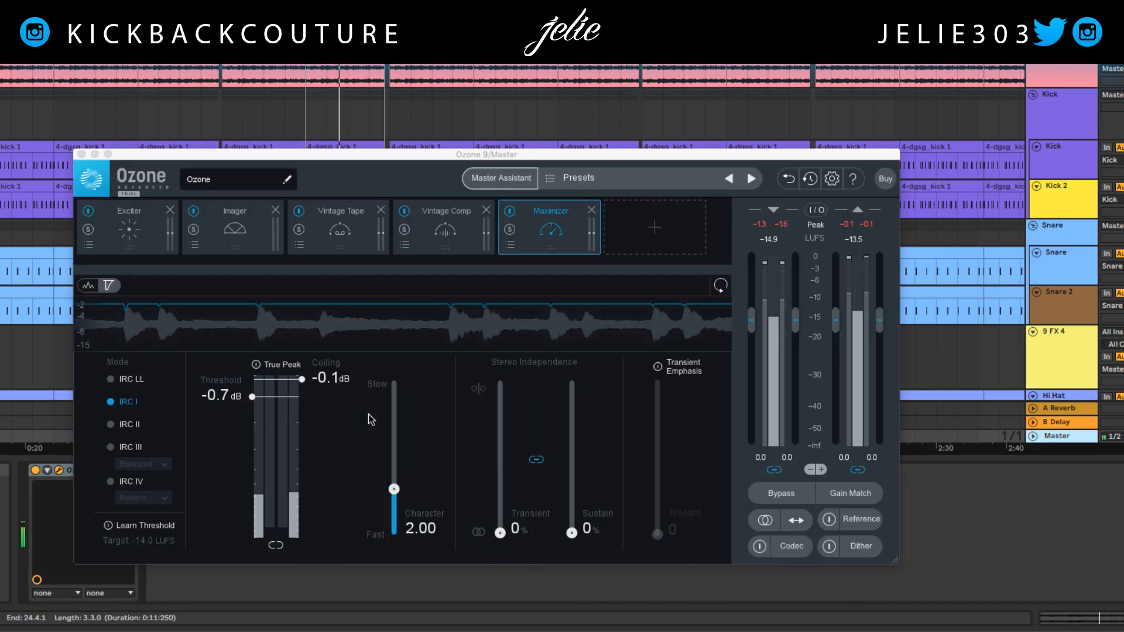
- Set the Maximizer's threshold to -0.3 dB by ear while the section loops, trying 0.0 and -0.2 dB as well
drag(253, 398, 255, 378)
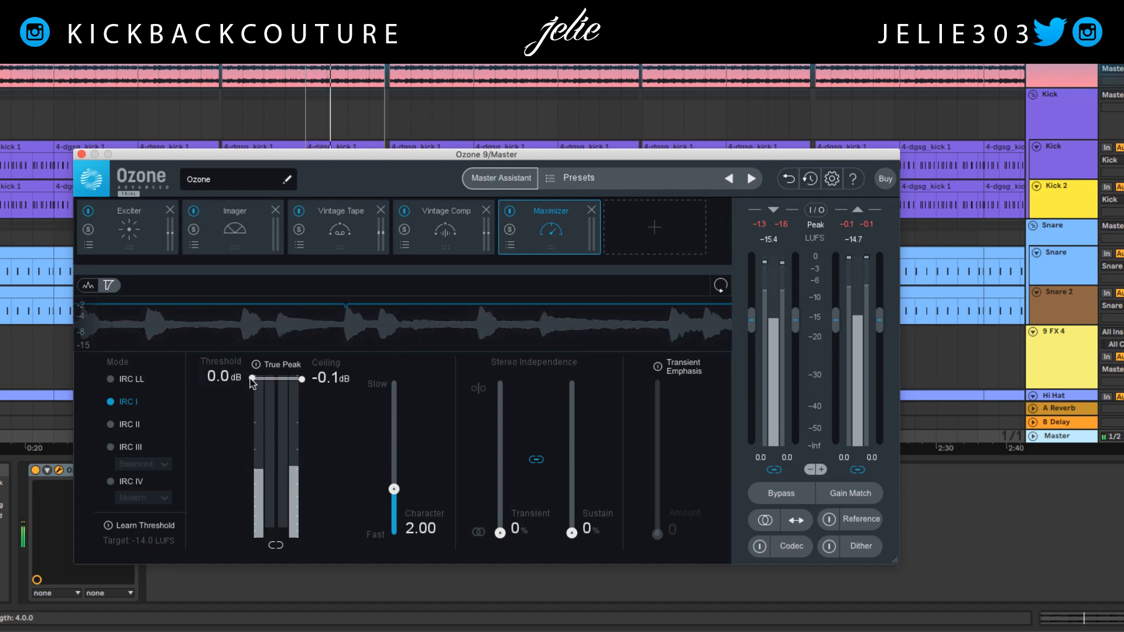
drag(251, 379, 251, 384)
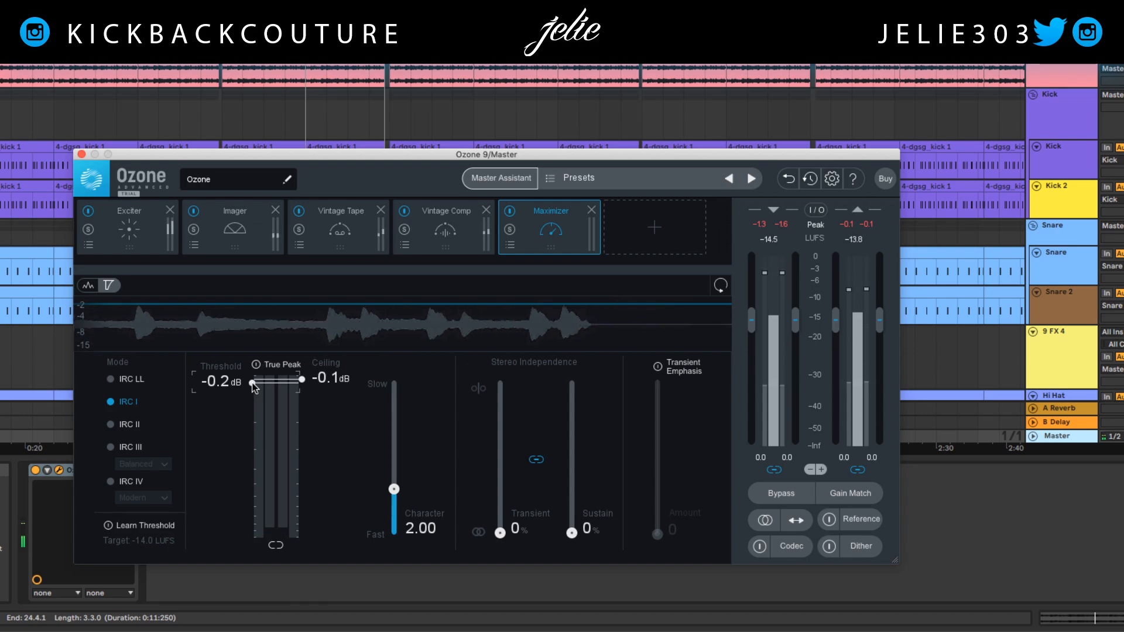
drag(252, 384, 253, 386)
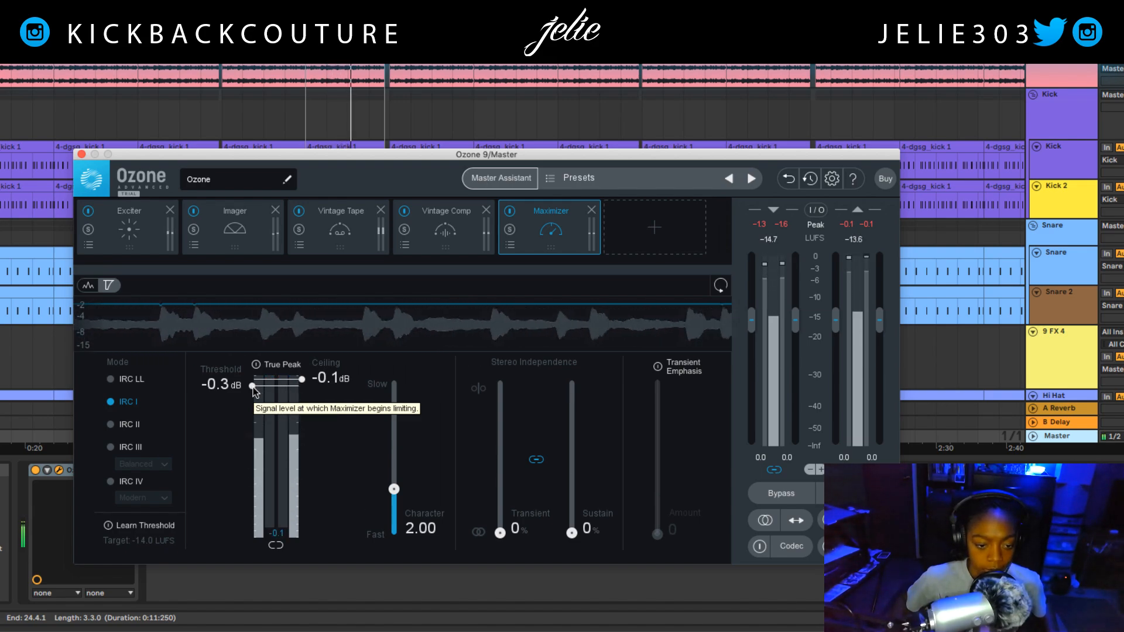
key(space)
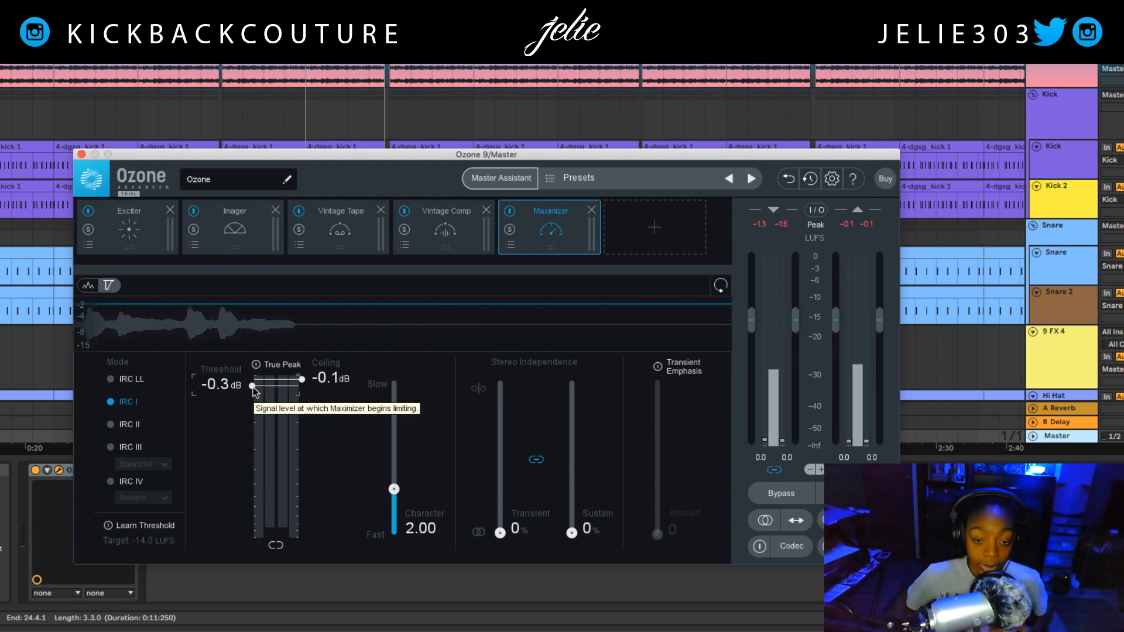
- Review Vintage Comp's Side settings against the Maximizer, and return to the Maximizer
click(448, 216)
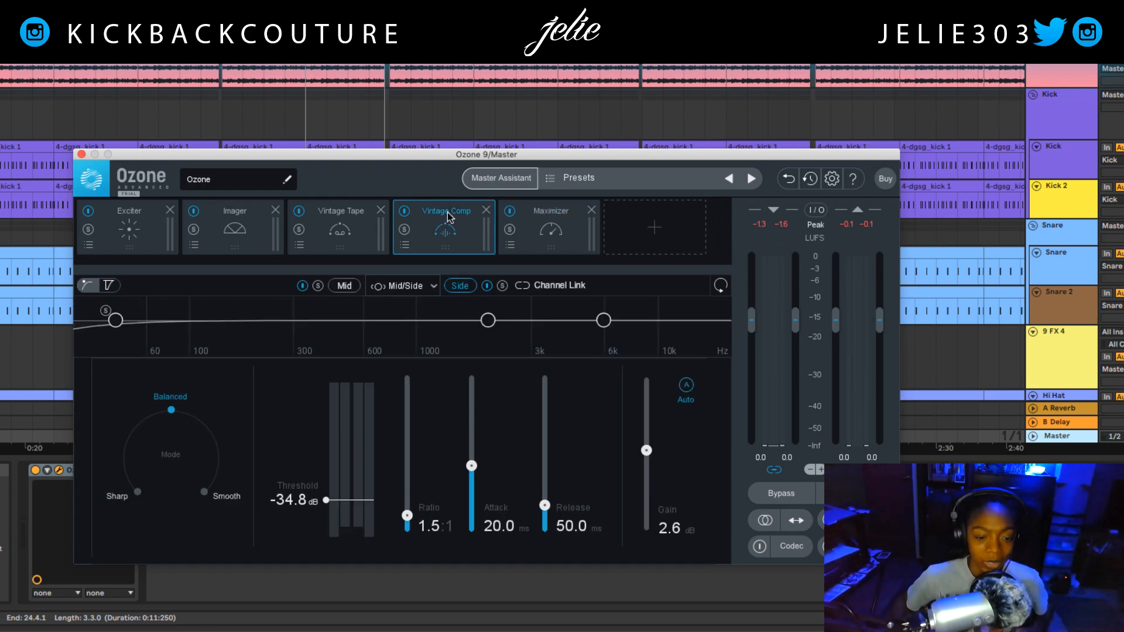
click(545, 216)
click(477, 218)
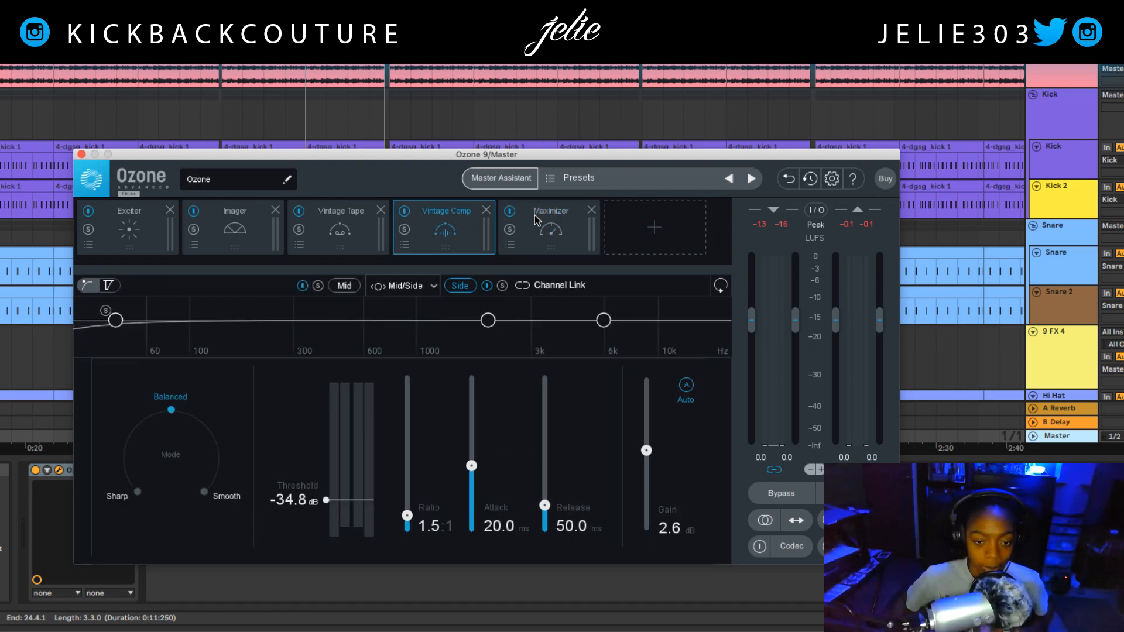
click(535, 245)
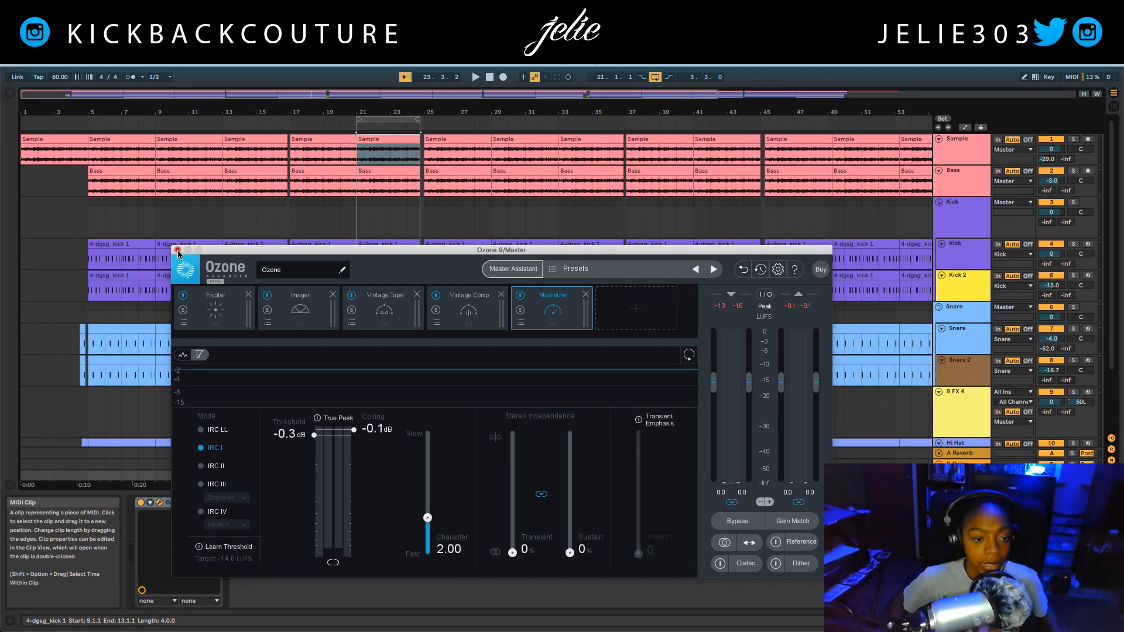
- Close the Ozone window and compare the looped beat with the Ozone 9 device off and on, leaving it on
click(178, 252)
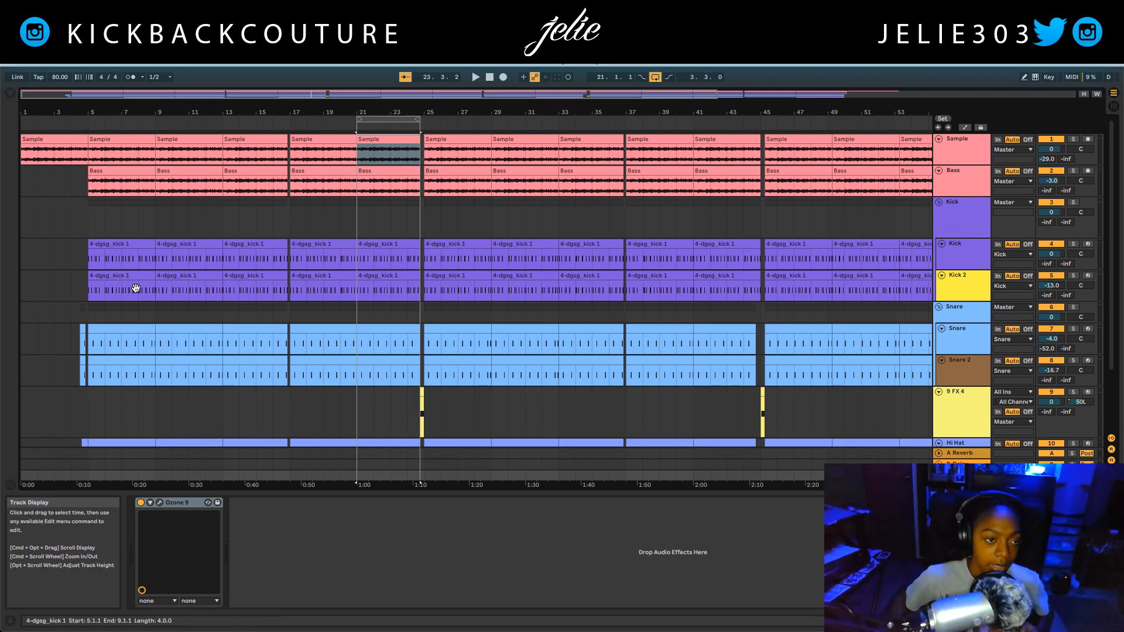
click(141, 505)
key(space)
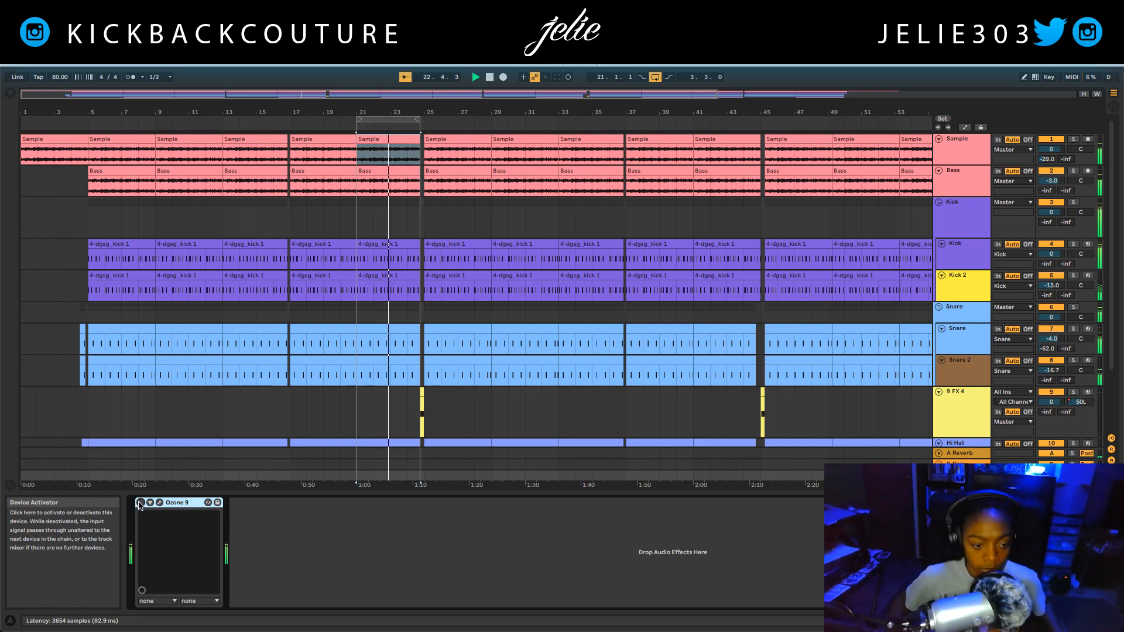
click(141, 504)
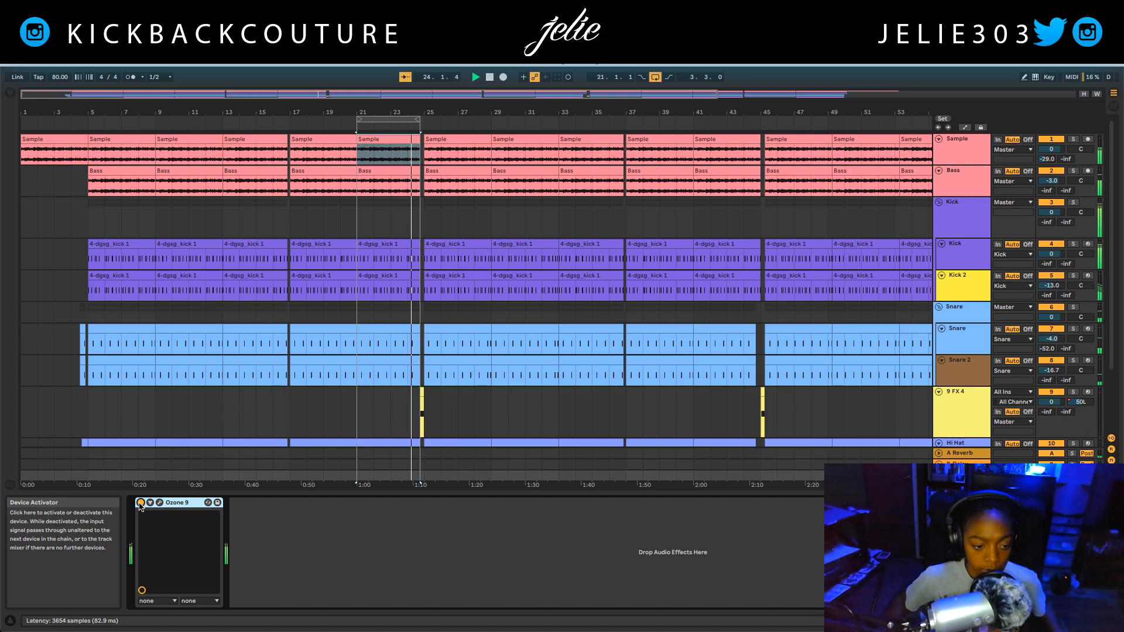
click(140, 503)
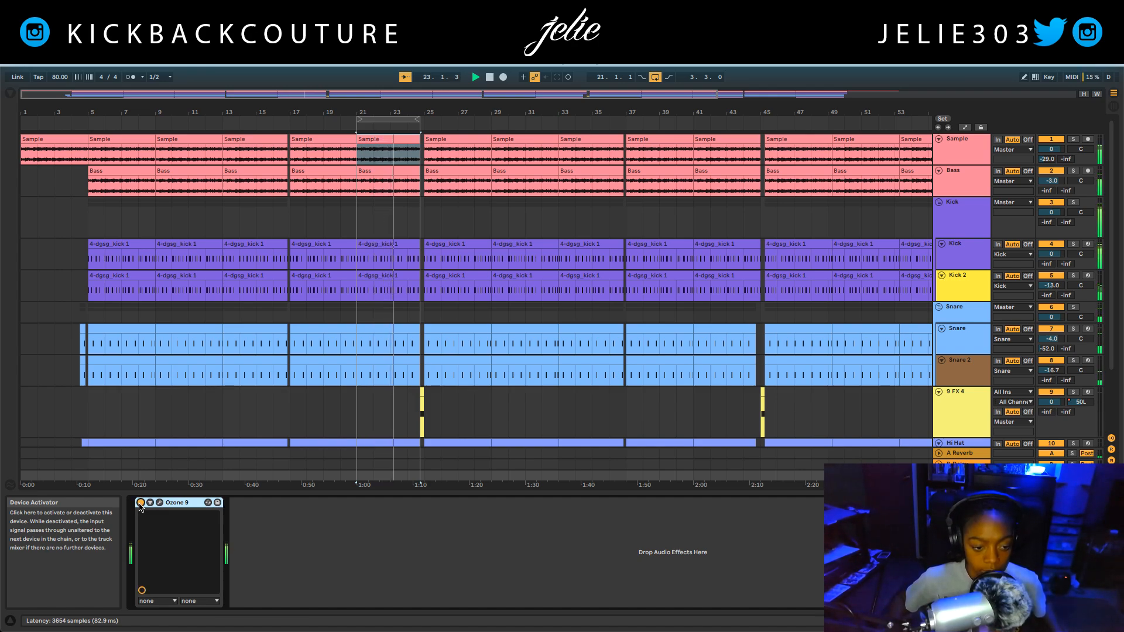
click(140, 504)
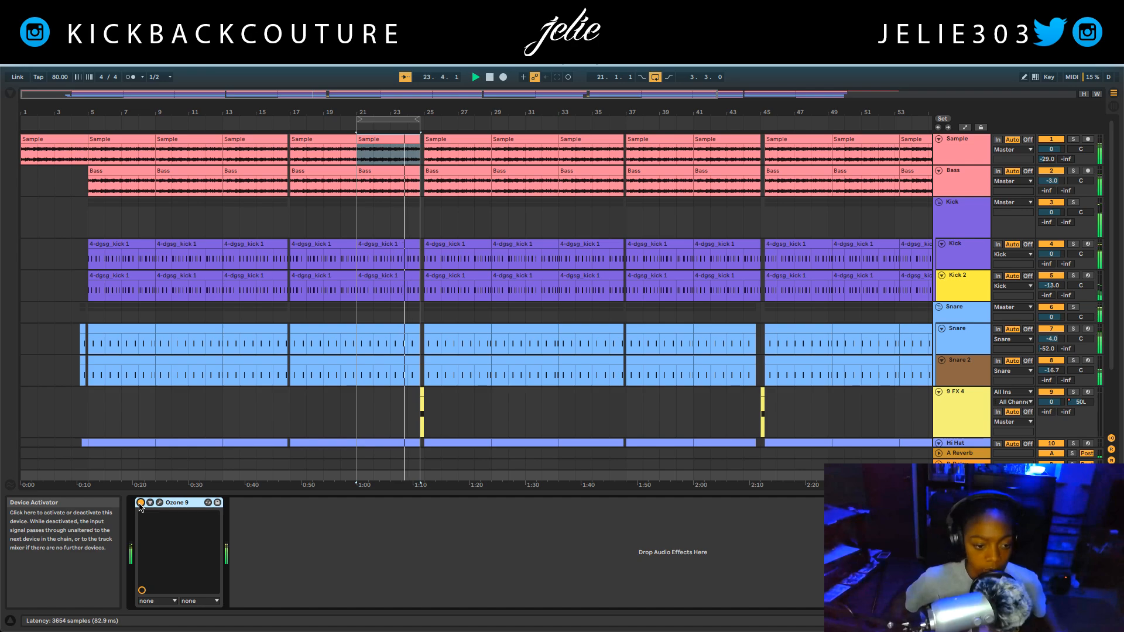
key(space)
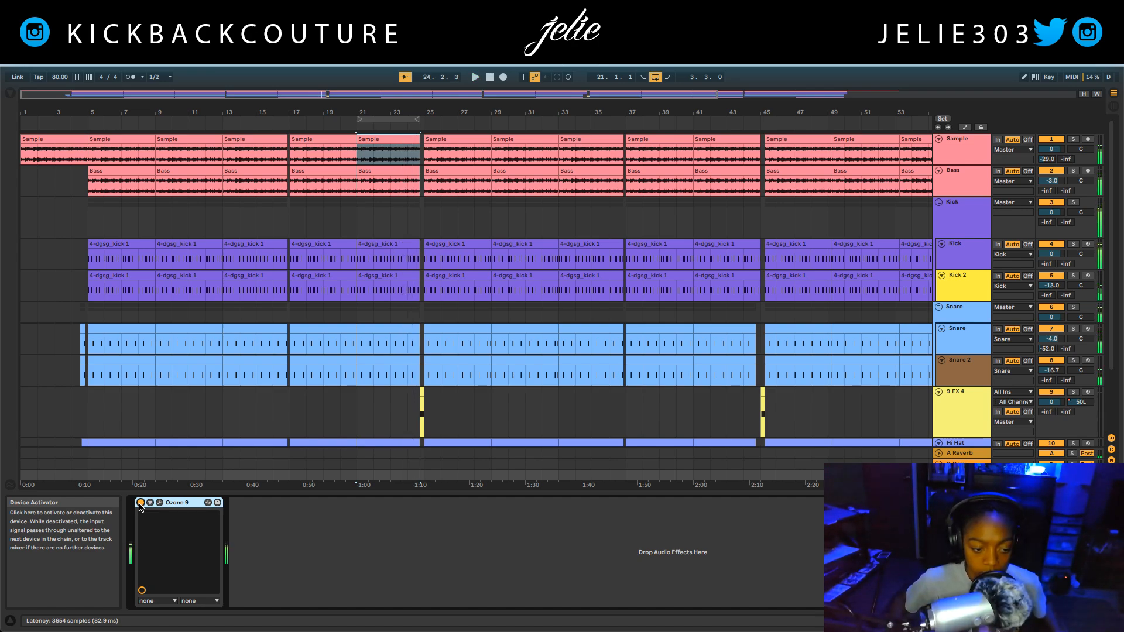
- Switch to the Reason rack with its open Ozone 9 window and remove the Equalizer 1 module from the chain
click(316, 540)
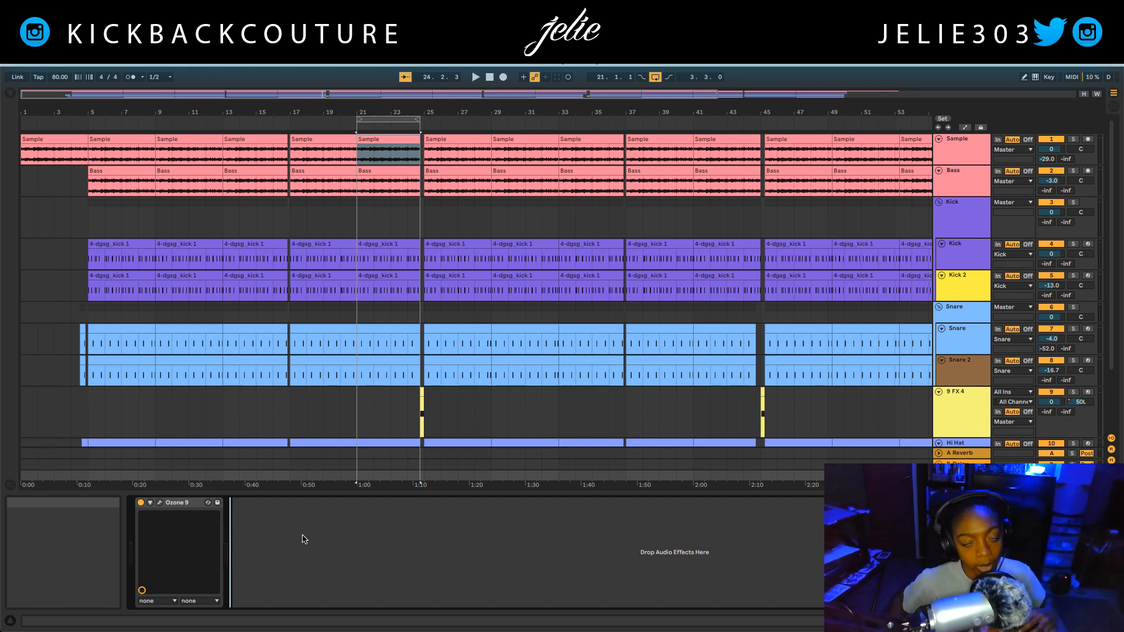
key(super+Tab)
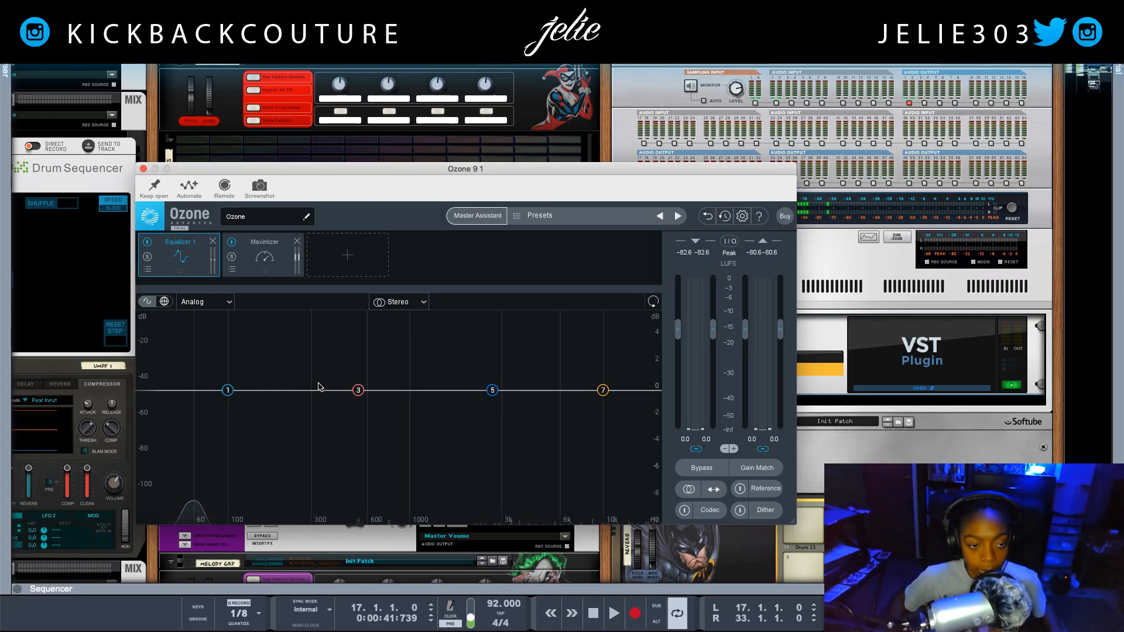
drag(410, 178, 431, 184)
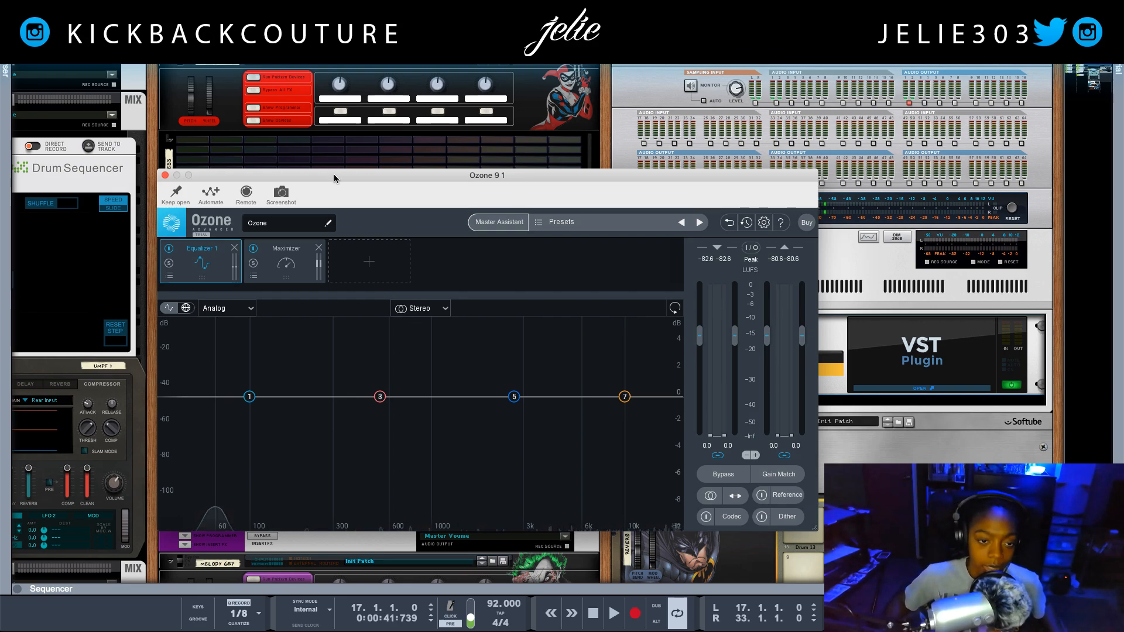
drag(335, 175, 304, 185)
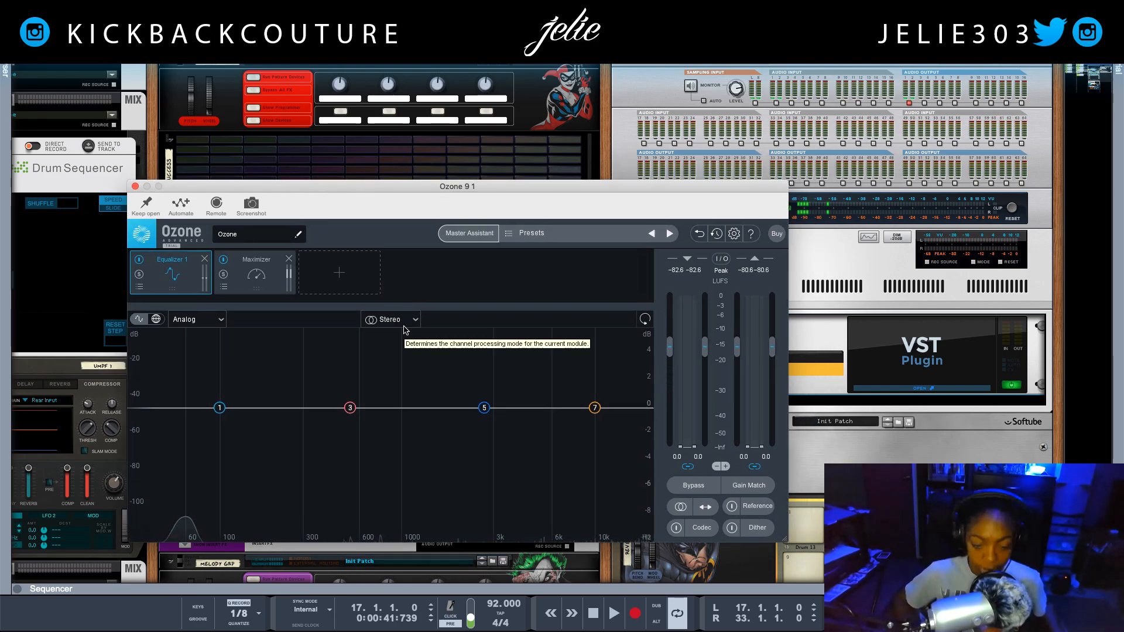
click(205, 259)
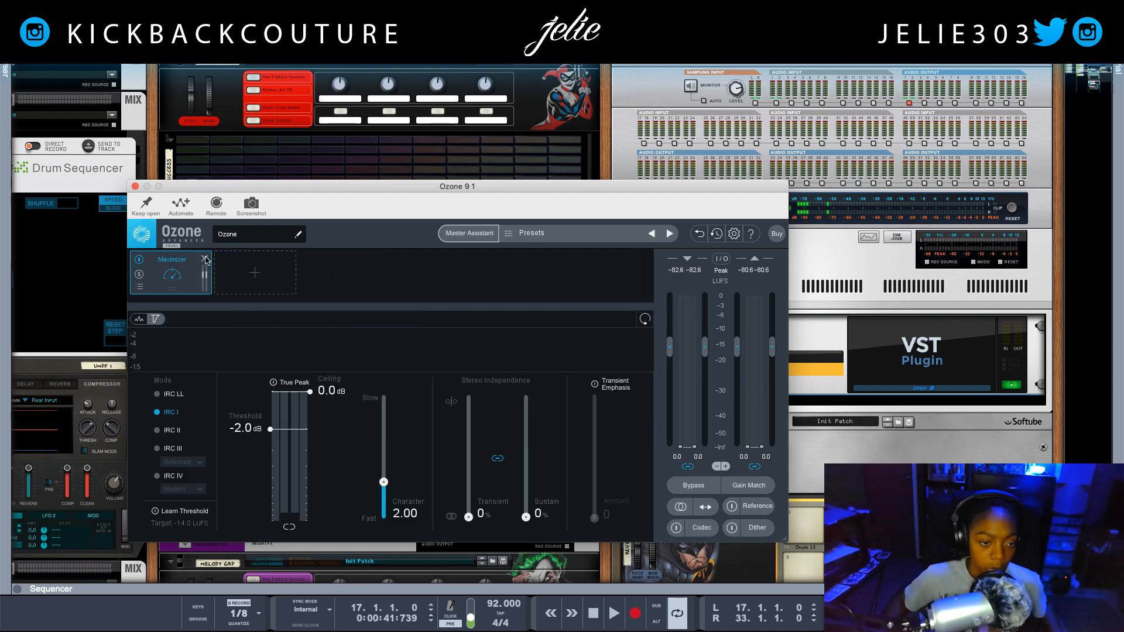
- Bypass the Maximizer and add Exciter, Imager and Vintage Comp modules to the Ozone chain
click(252, 285)
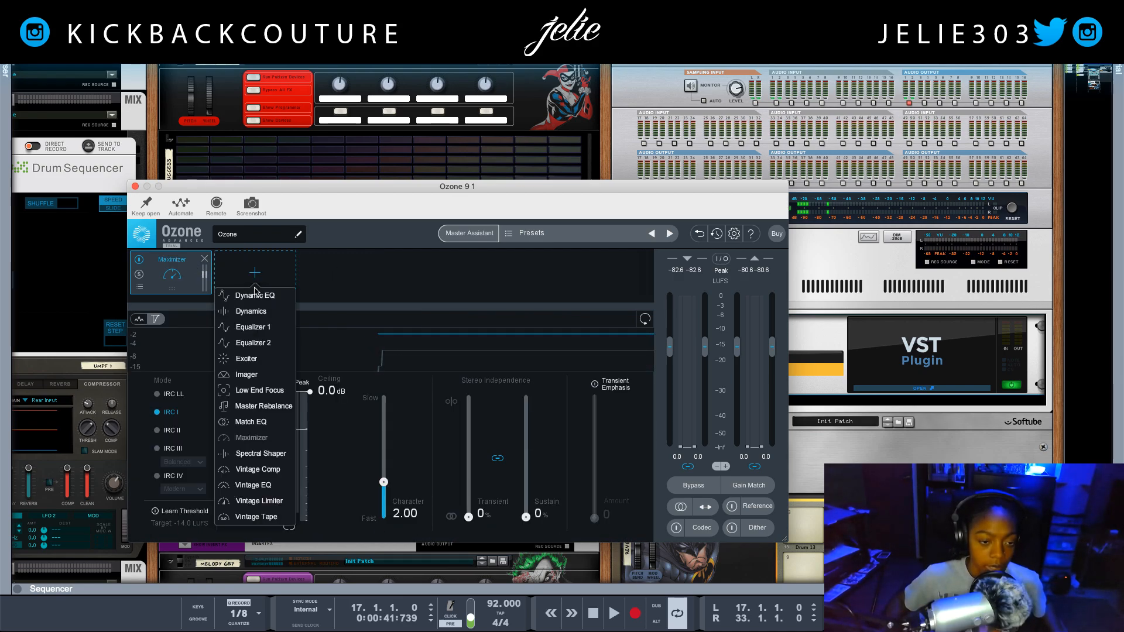
click(253, 286)
click(257, 276)
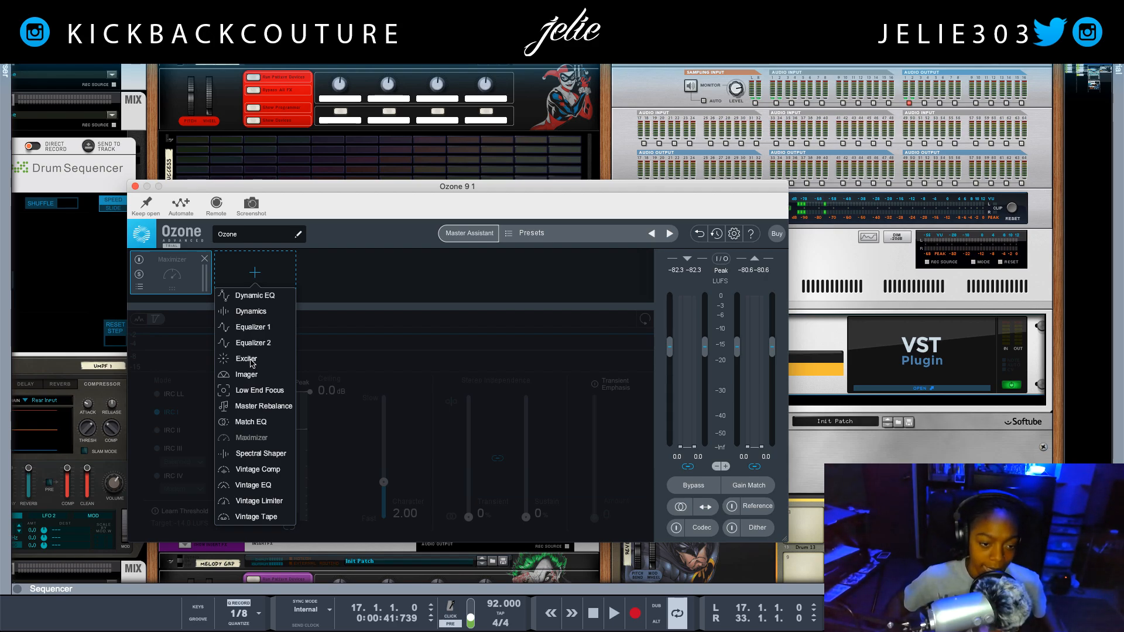
click(246, 359)
click(349, 271)
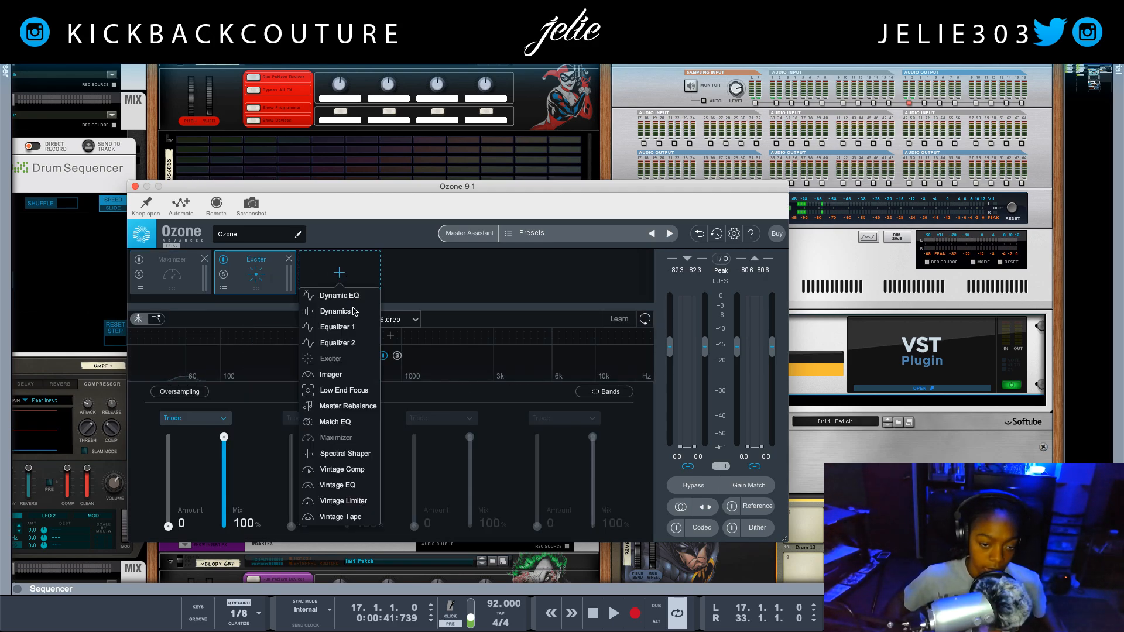
click(352, 373)
click(421, 274)
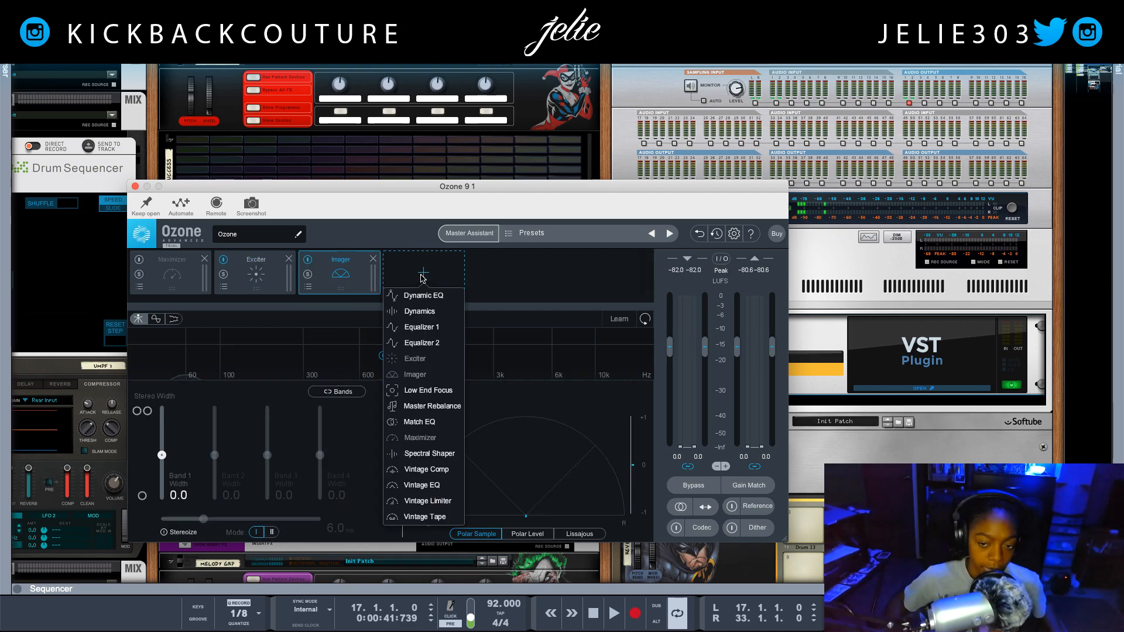
click(435, 472)
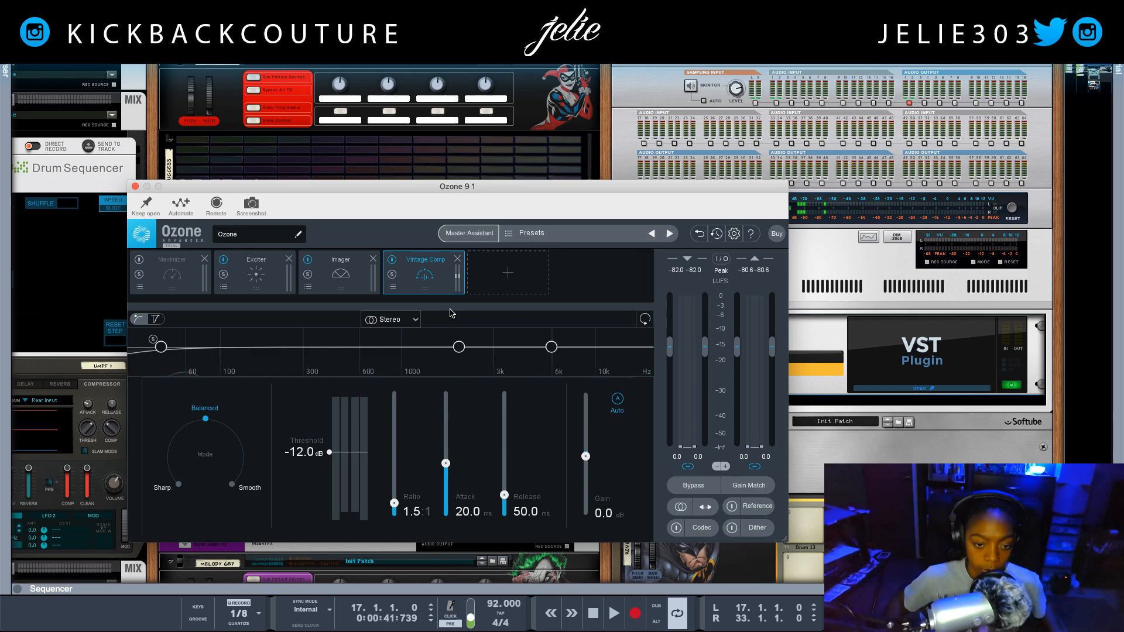
- Move the Maximizer to the end of the chain and insert Vintage Tape between Imager and Vintage Comp
click(507, 273)
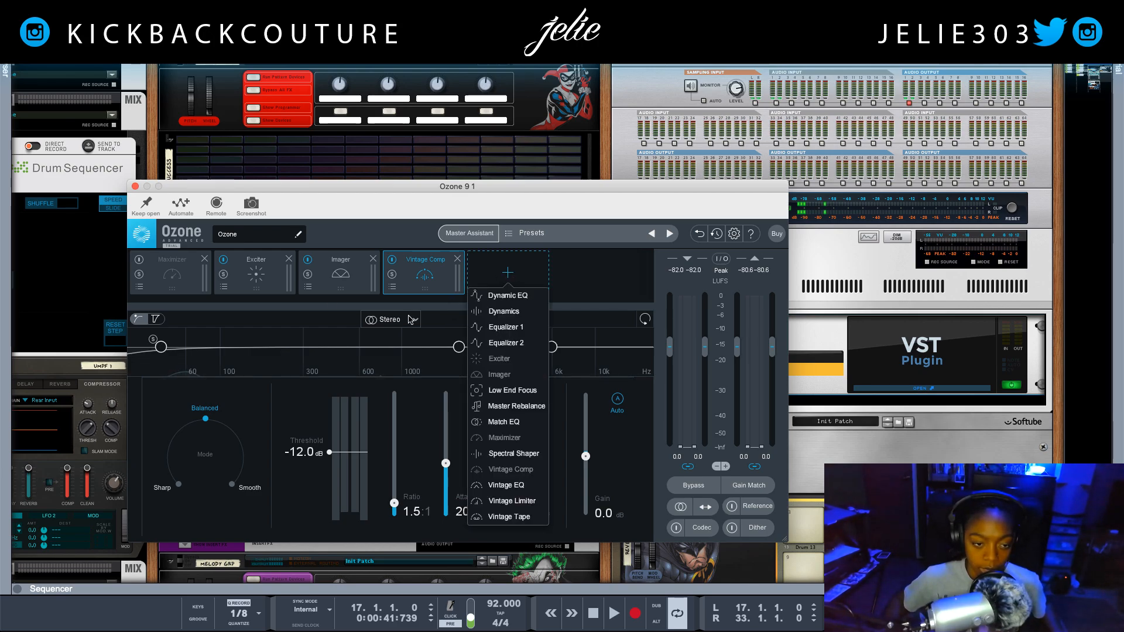
click(171, 273)
drag(171, 273, 507, 260)
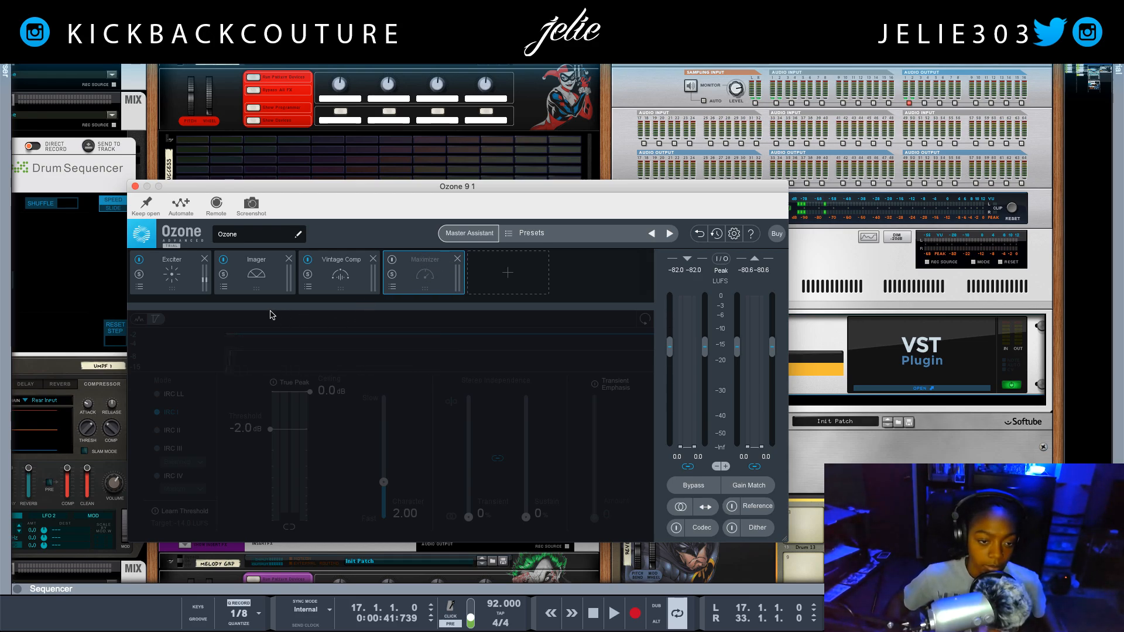
click(507, 274)
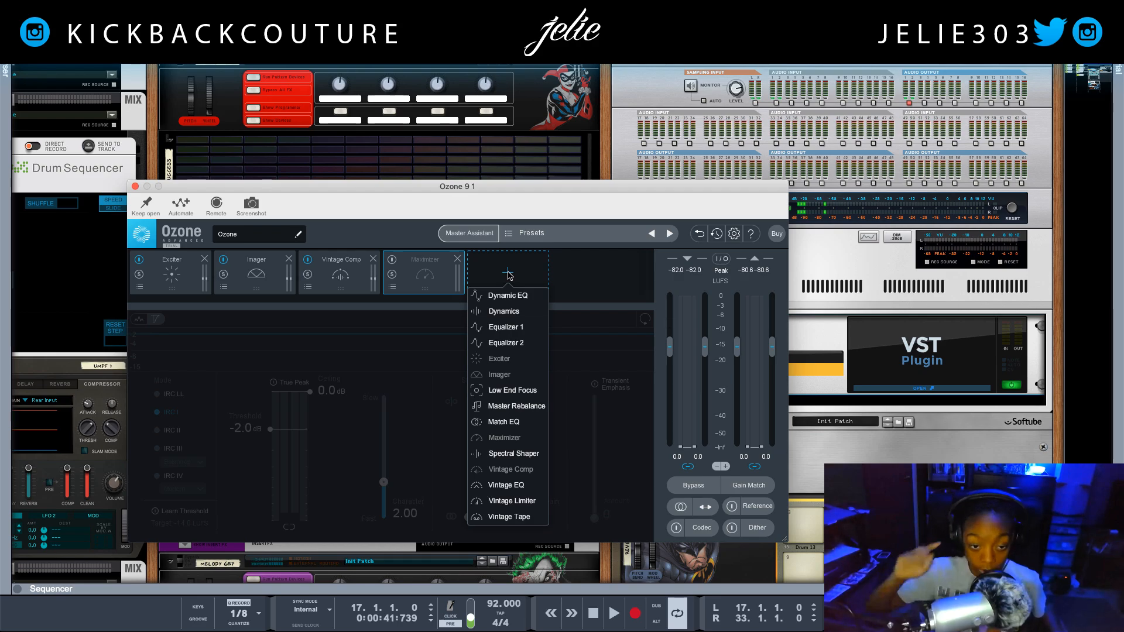
click(508, 515)
drag(506, 259, 339, 262)
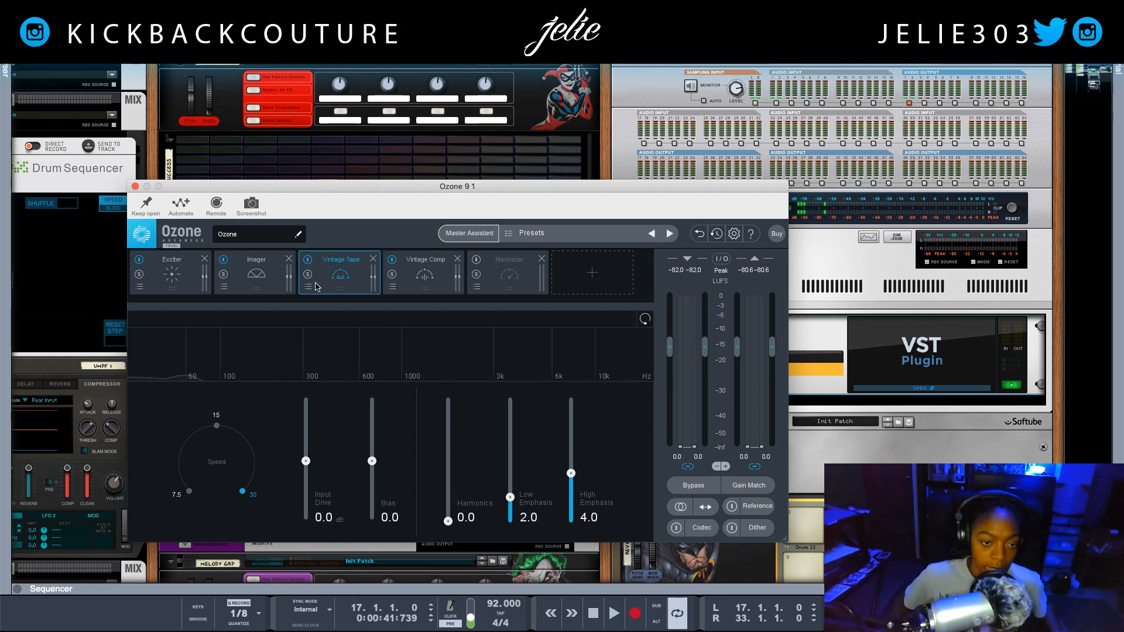
- Bypass the Exciter, Imager, Vintage Tape and Vintage Comp modules, and show the Exciter's settings
click(222, 261)
click(308, 260)
click(392, 260)
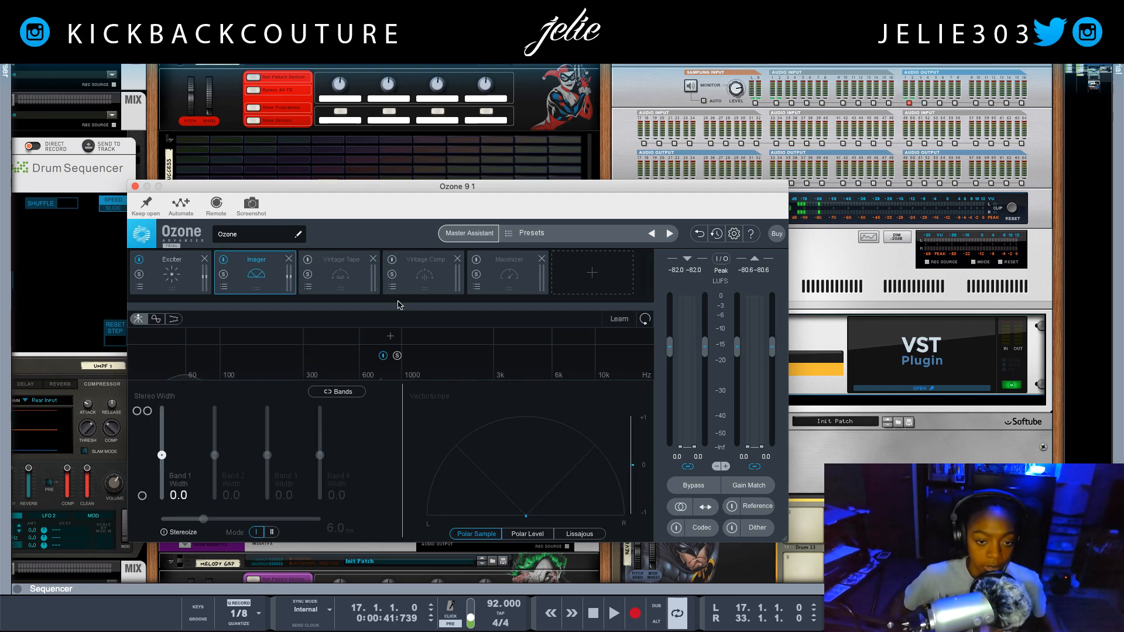
click(223, 260)
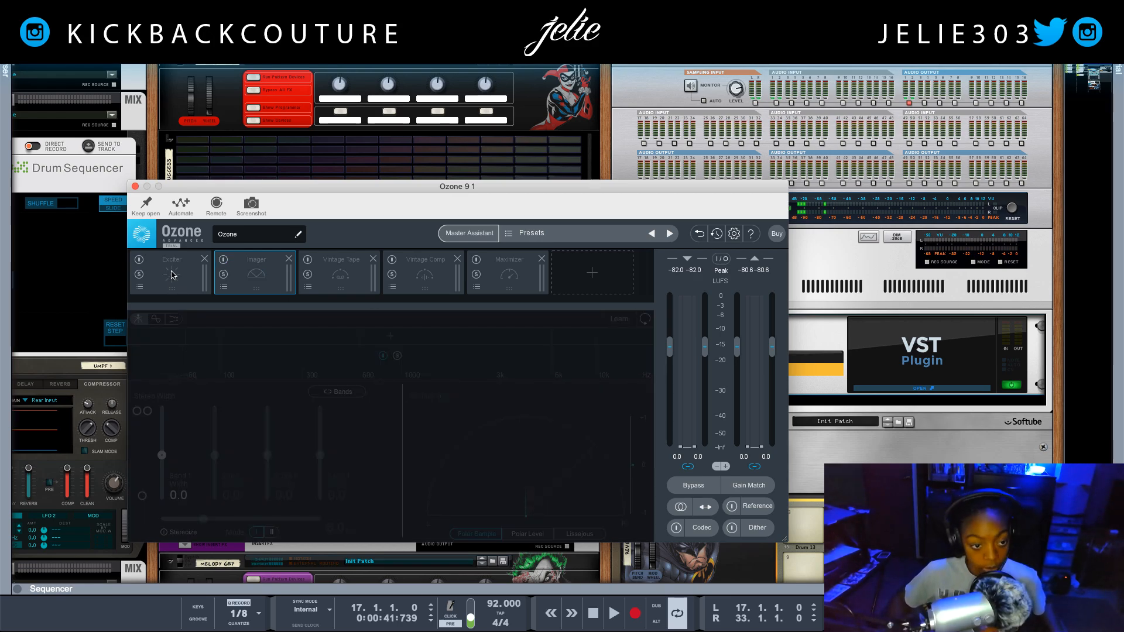
click(169, 273)
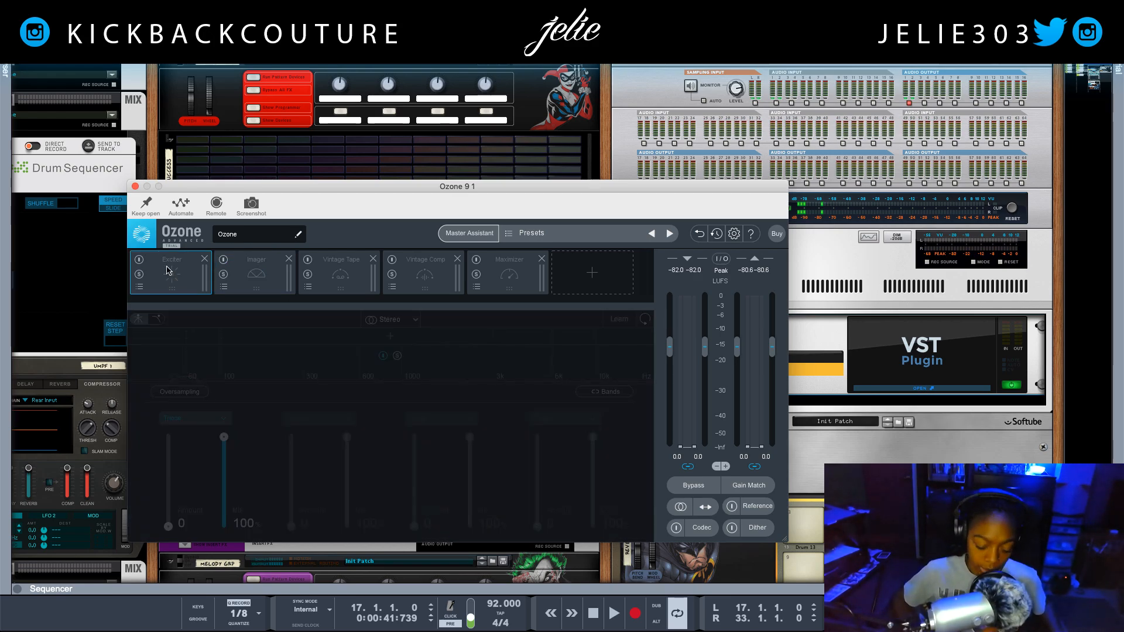
- Play the beat from bar 17 to hear it with every Ozone module bypassed, and stop playback
key(space)
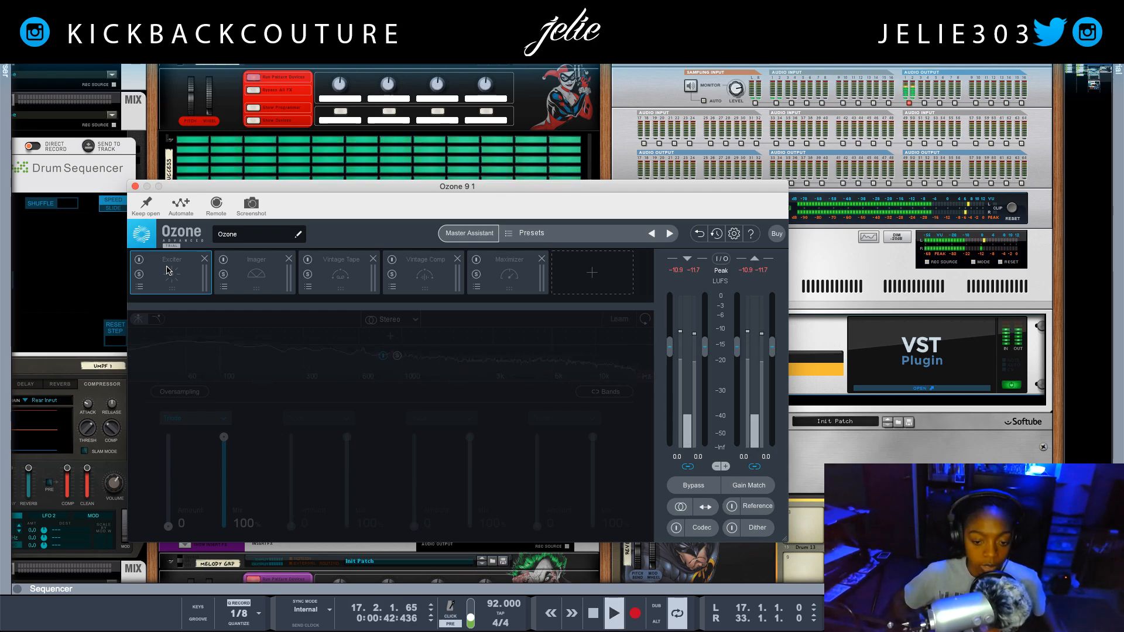
drag(261, 186, 281, 184)
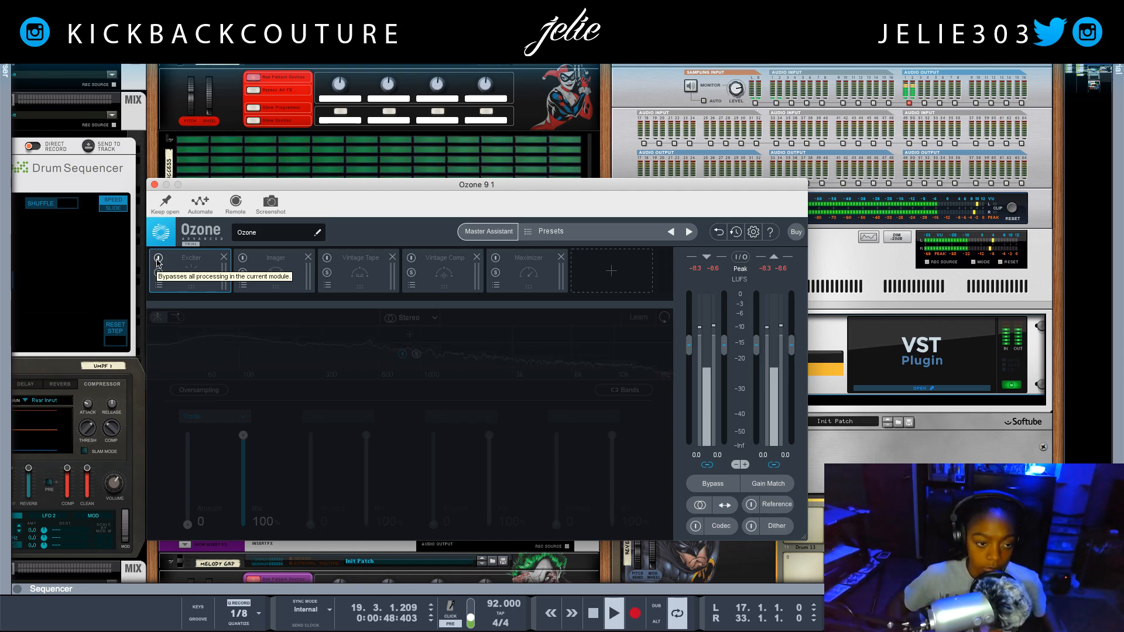
key(space)
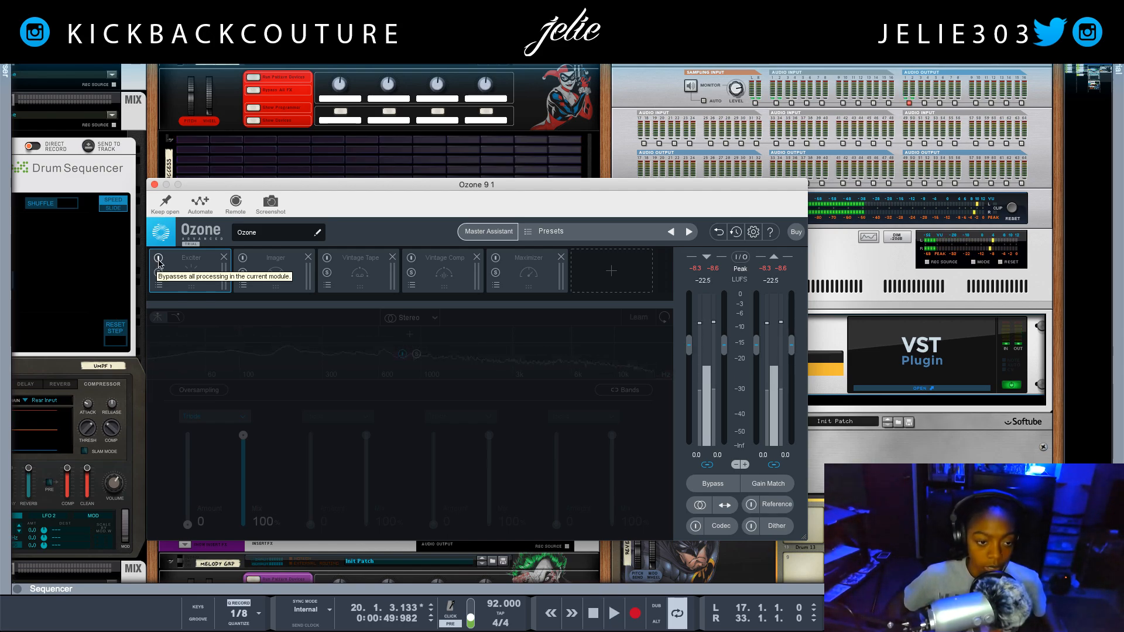
- Enable the Exciter, set its channel processing to Mid/Side, and play the beat again from bar 17
click(158, 258)
key(space)
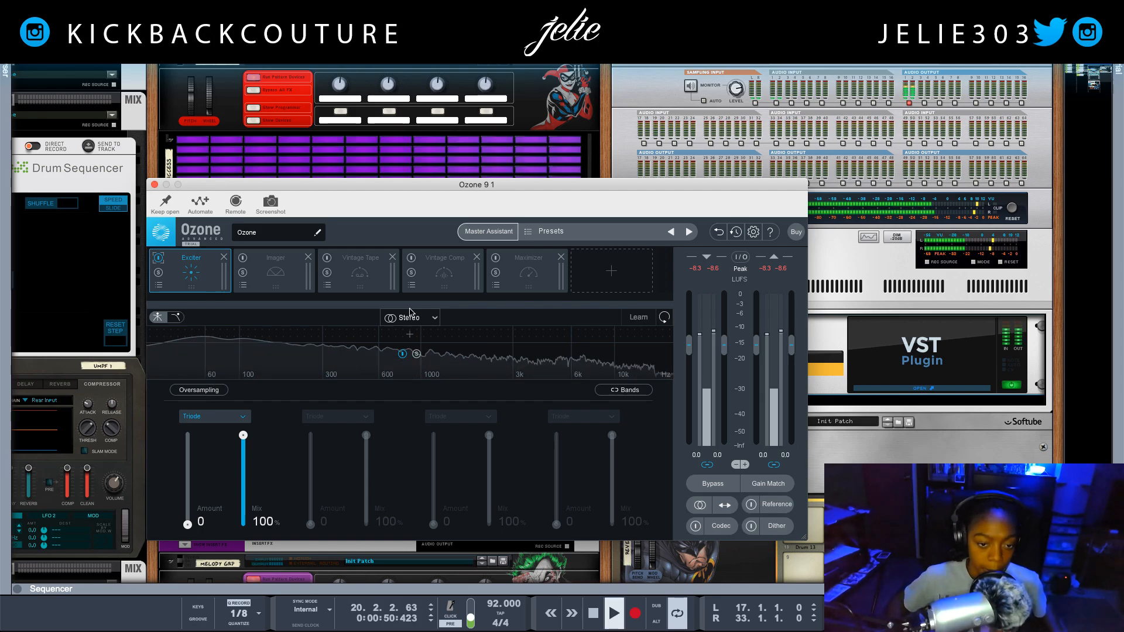
click(410, 316)
click(415, 350)
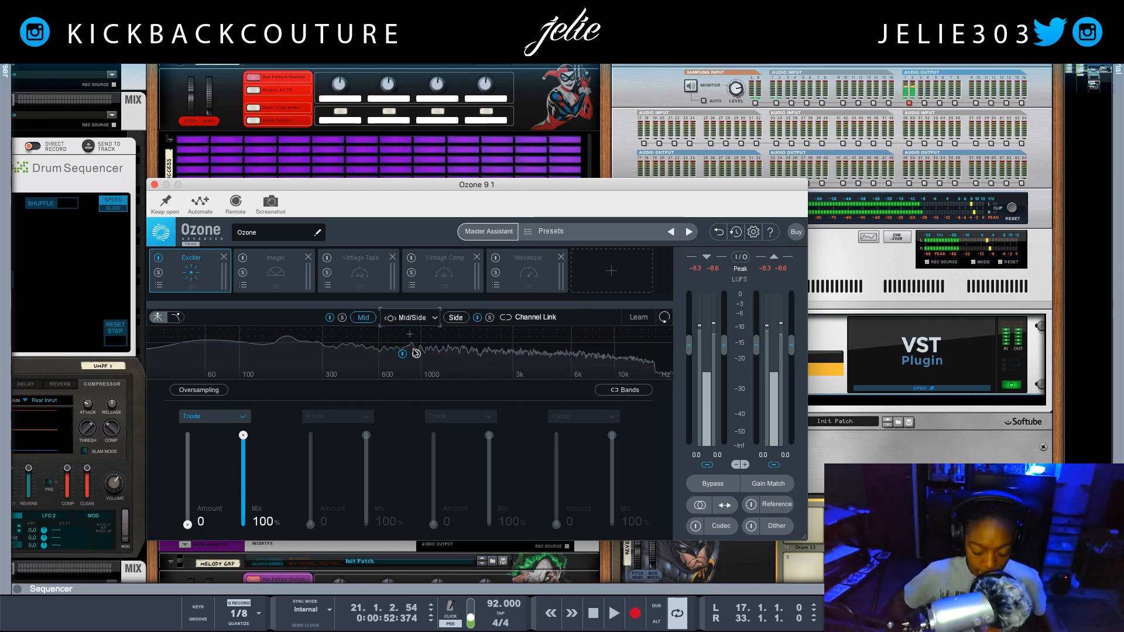
key(KP_1)
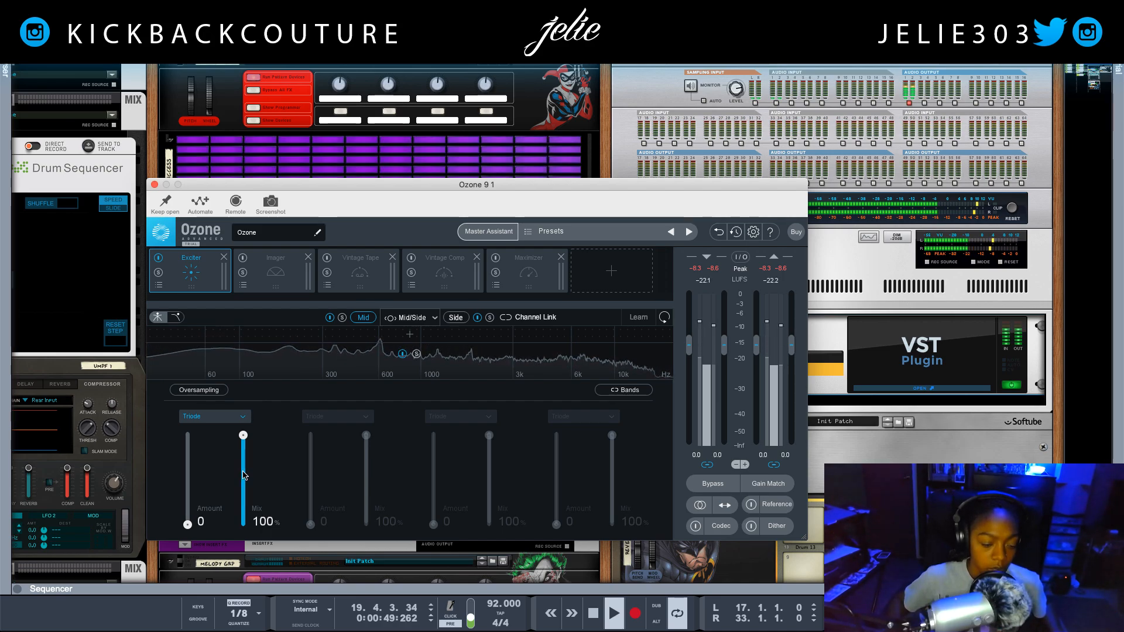
- Set the Exciter's Mid channel to Tube saturation with an amount of 5.5
click(212, 416)
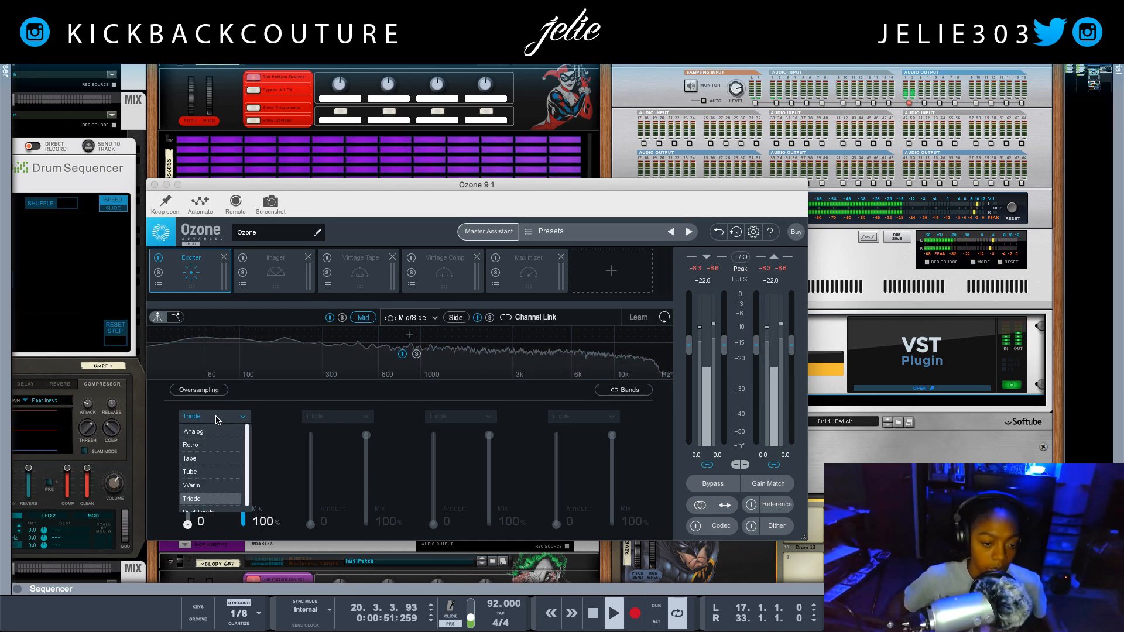
click(207, 472)
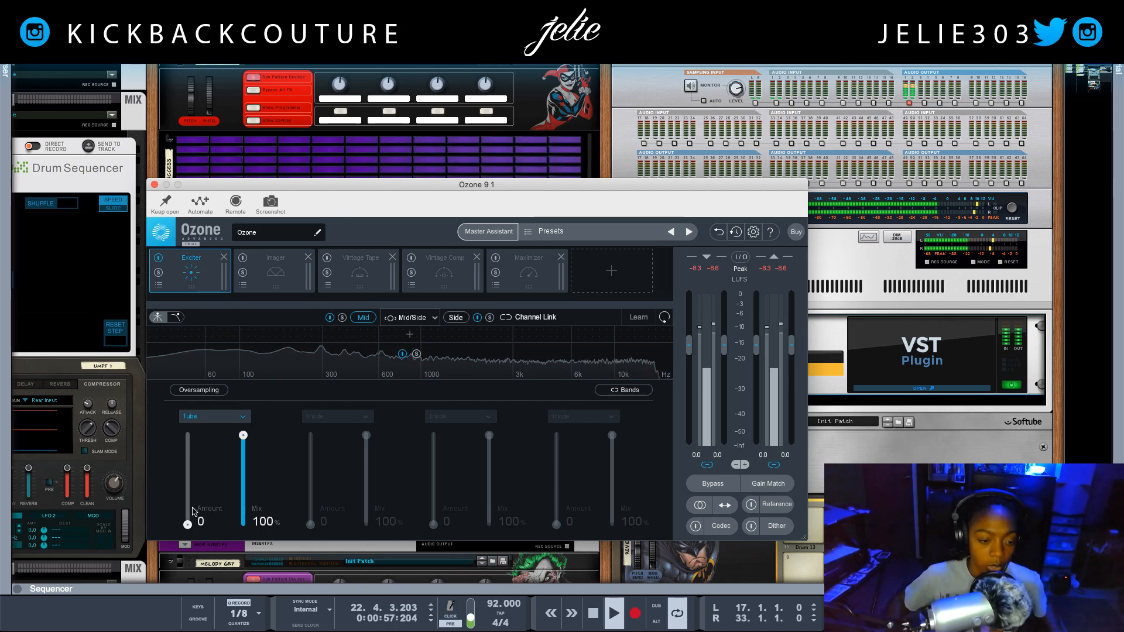
drag(187, 525, 188, 493)
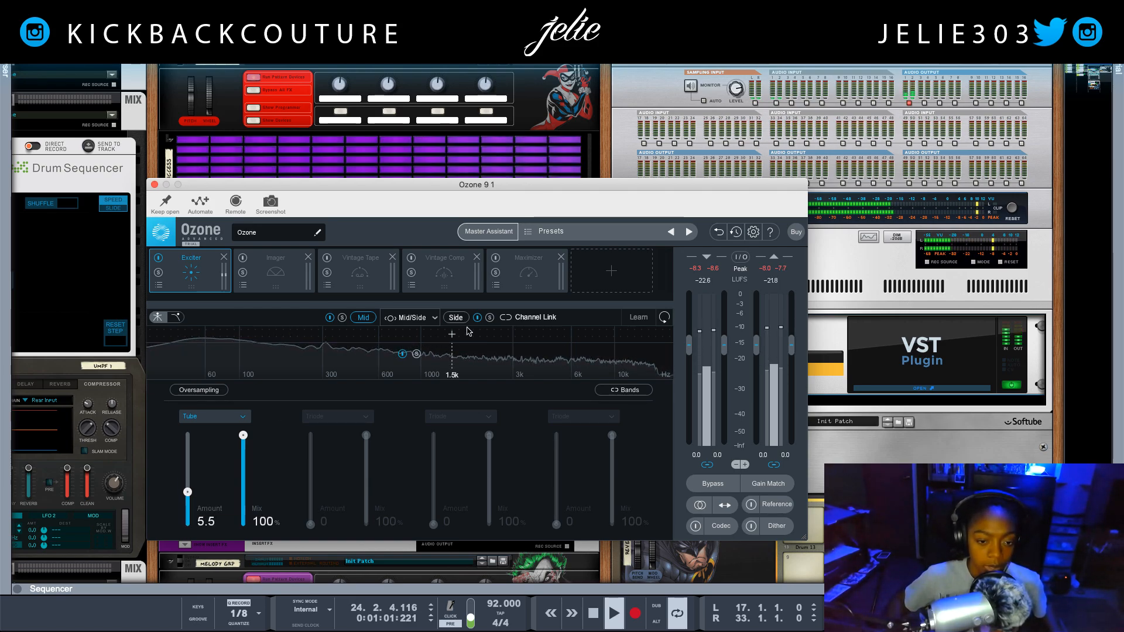
- Split the Exciter's Side channel into three bands, with crossovers near 300 Hz and a little above 2 kHz
click(458, 317)
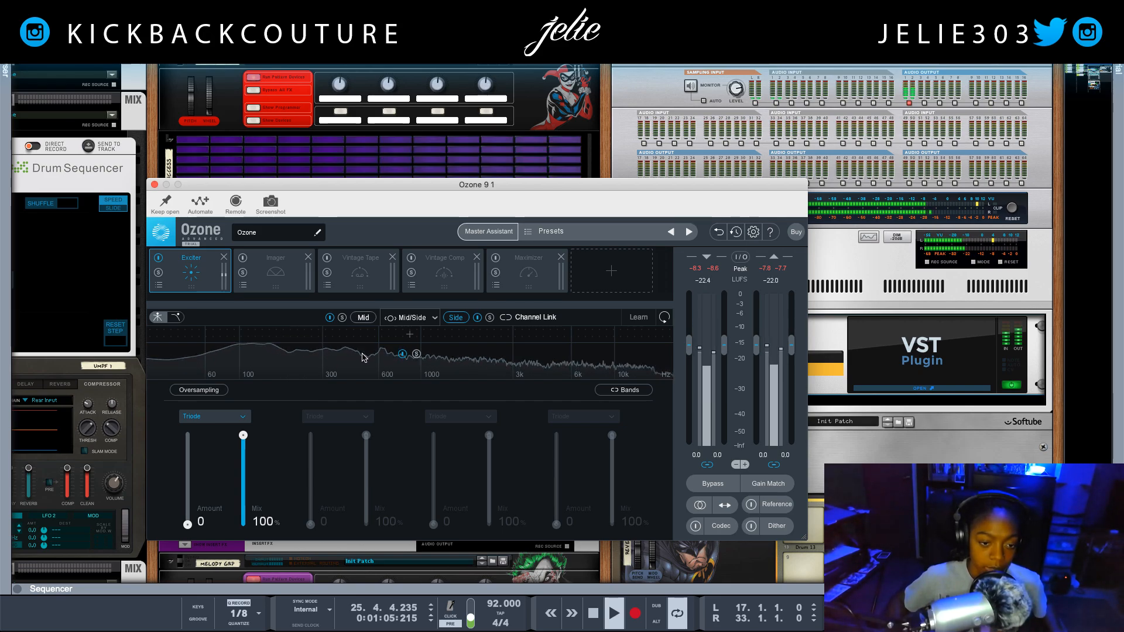
click(489, 338)
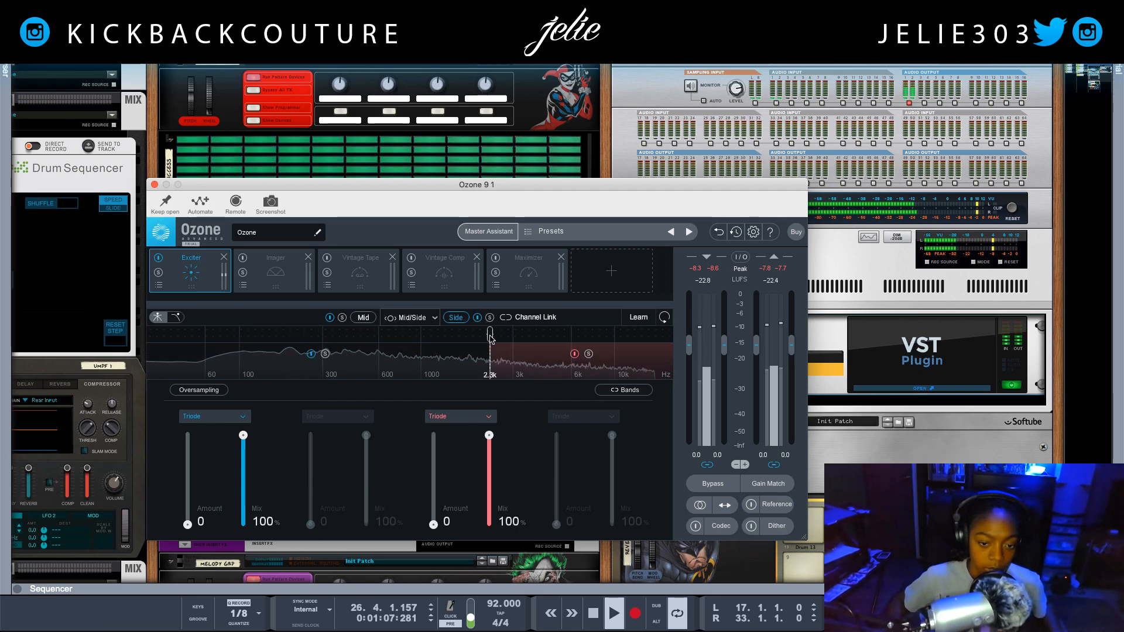
click(363, 335)
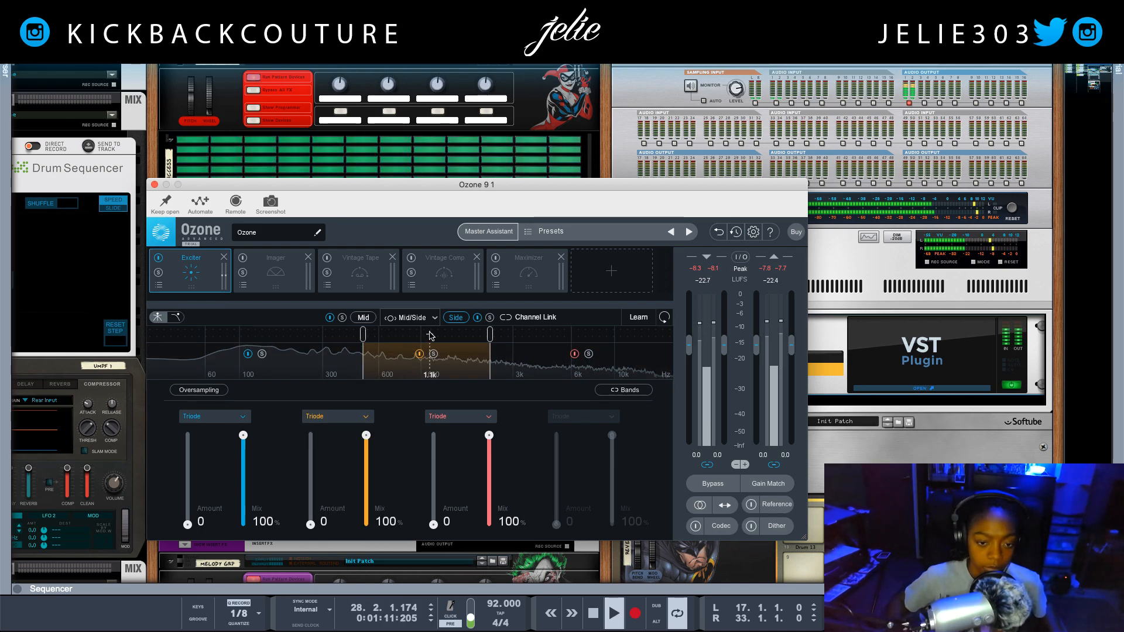
drag(361, 339, 370, 341)
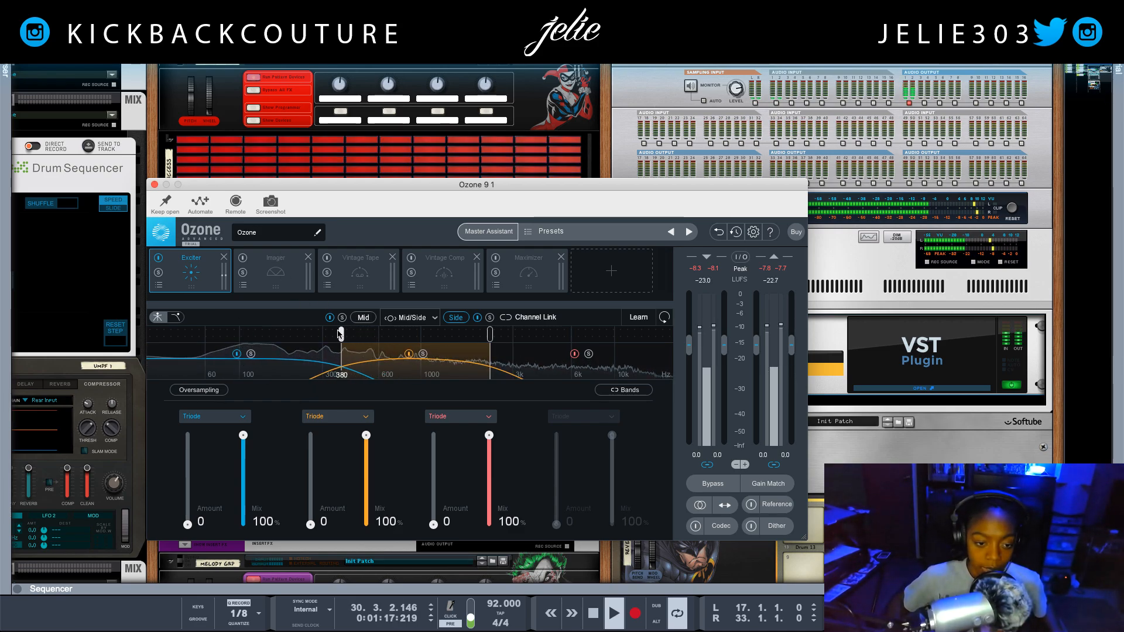
drag(340, 335, 322, 334)
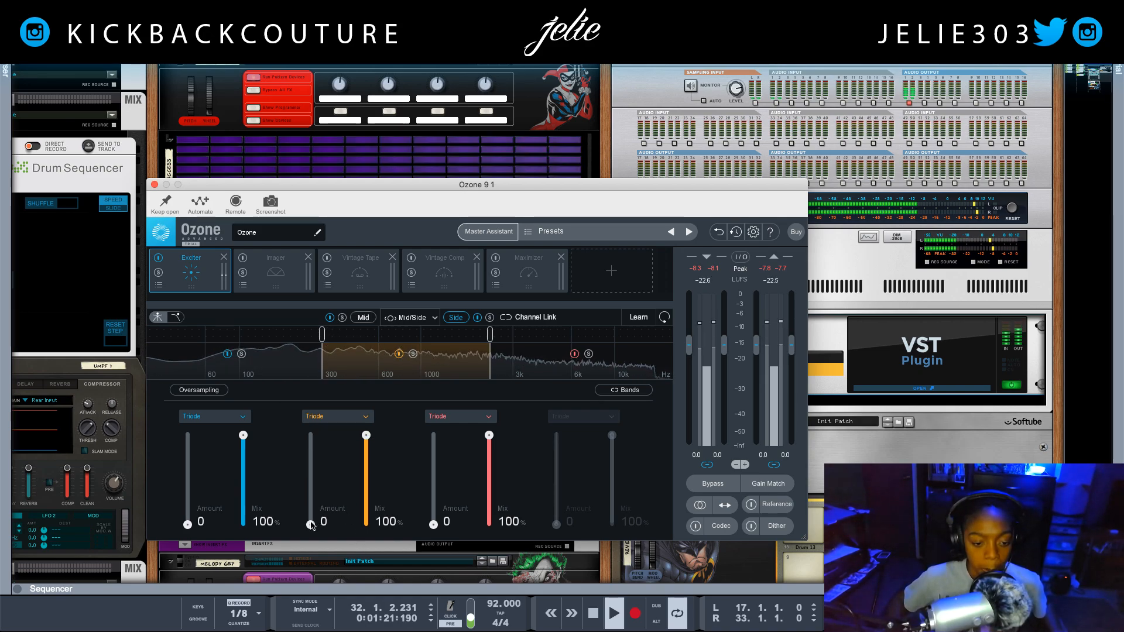
- Set the Side channel's second band to Tube with amount 8.2 and its third band to Tube with amount 7.5
click(334, 417)
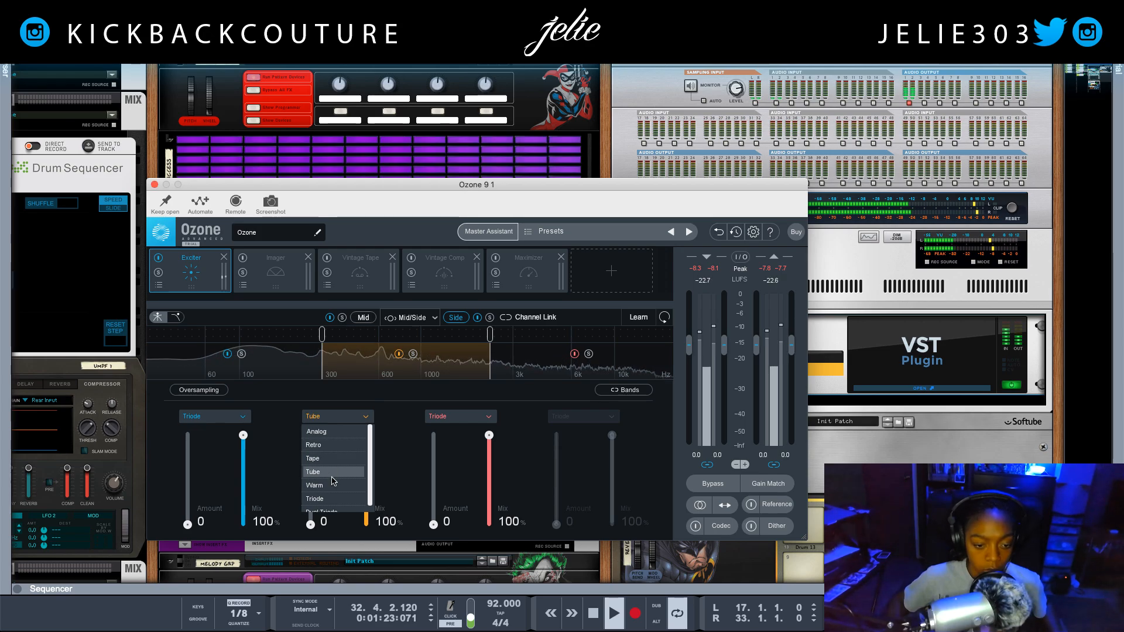
click(331, 486)
drag(310, 524, 312, 476)
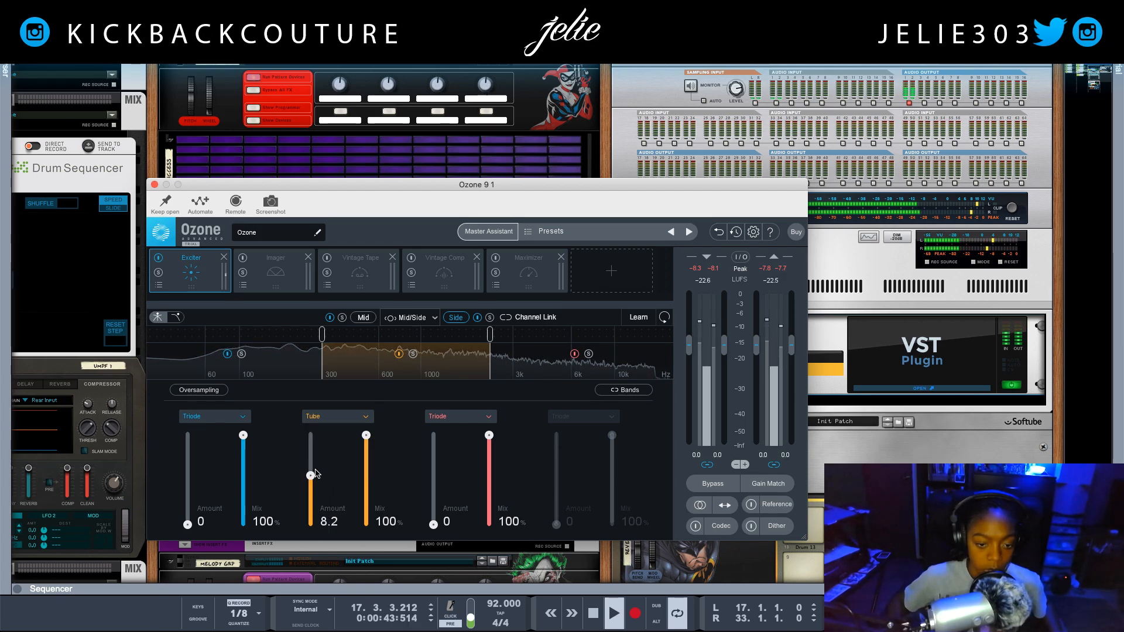
click(462, 417)
click(447, 472)
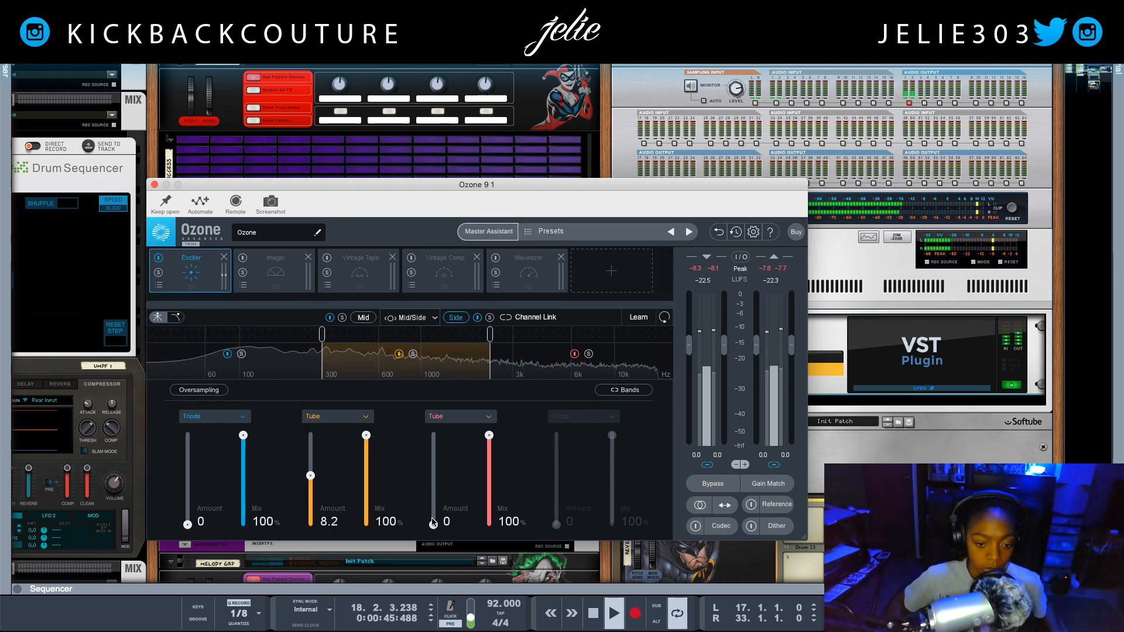
drag(433, 524, 425, 479)
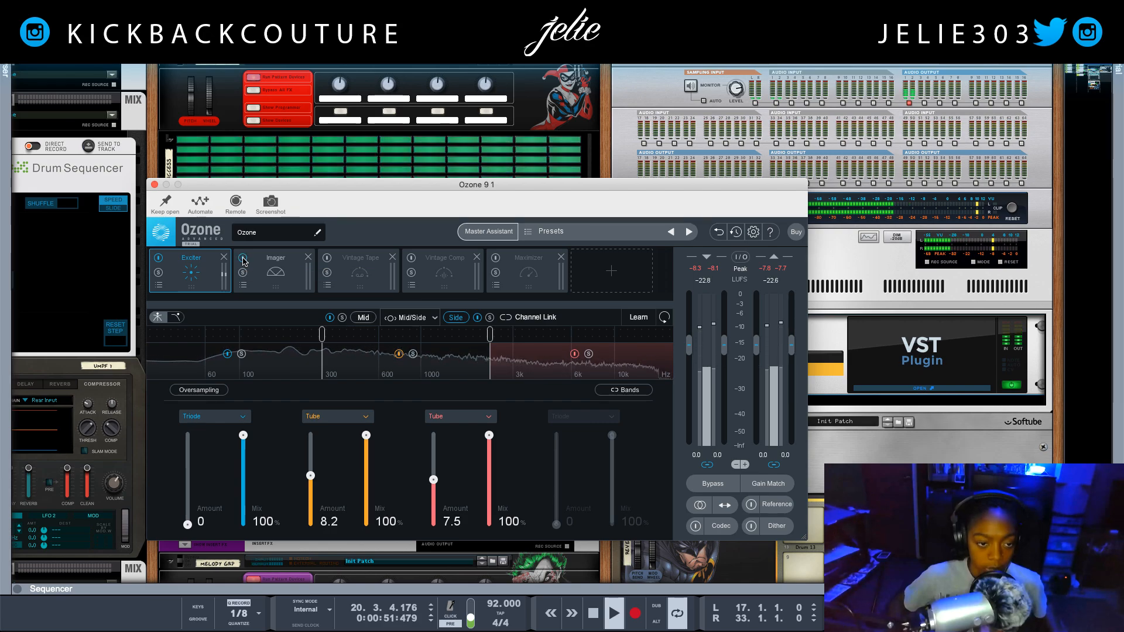
click(243, 260)
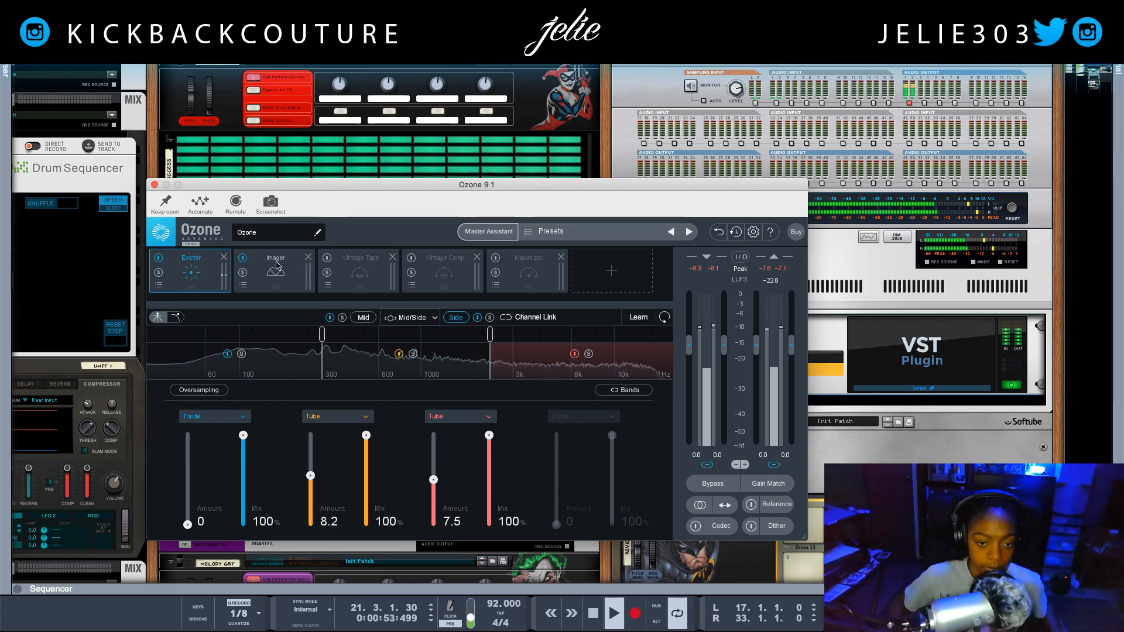
click(277, 265)
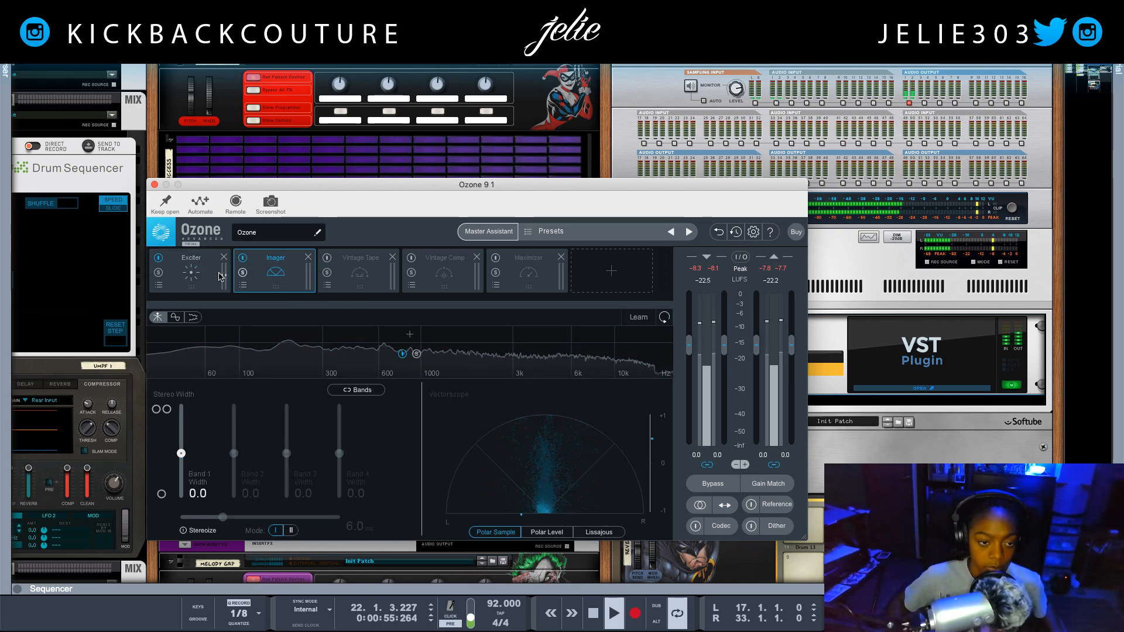
click(243, 258)
click(194, 261)
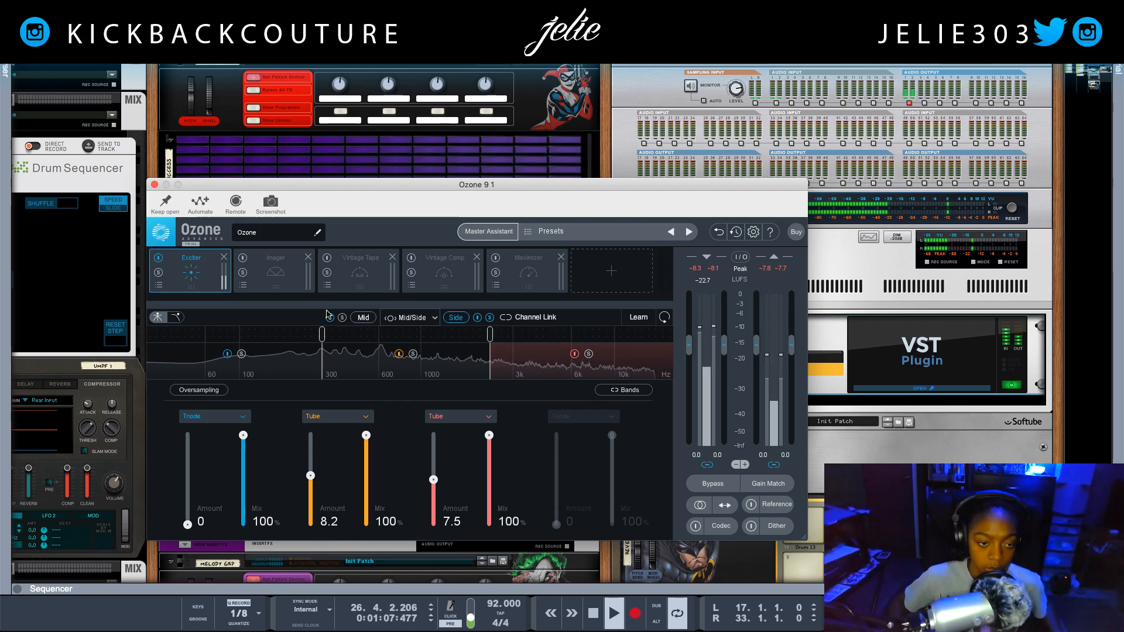
- Compare the playing beat with the Exciter bypassed and active, ending with it active
click(158, 258)
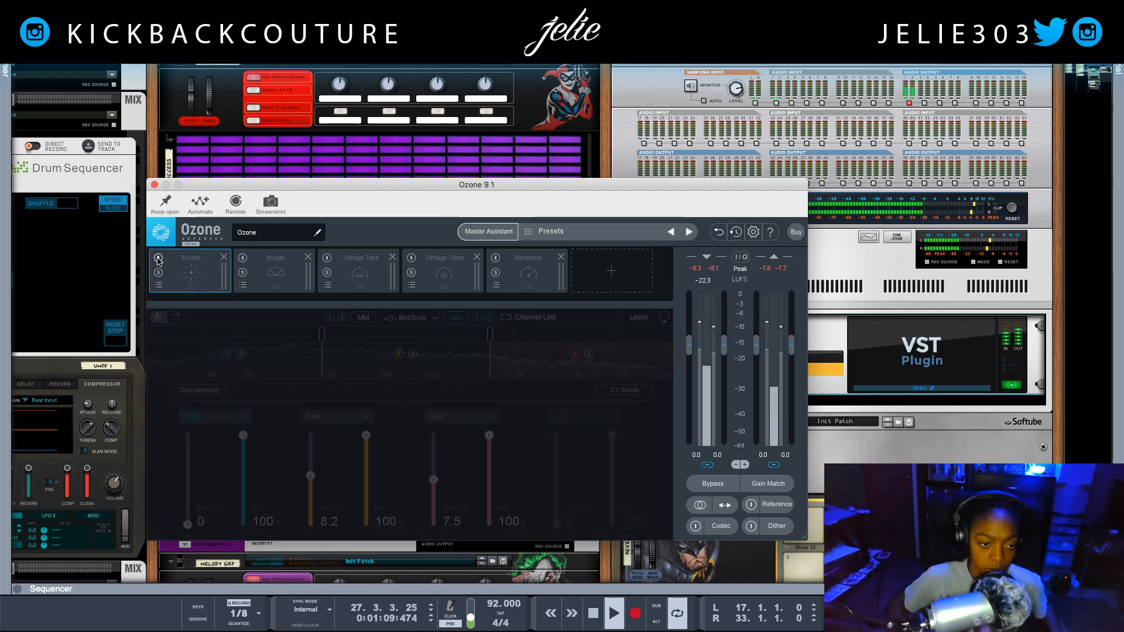
click(158, 258)
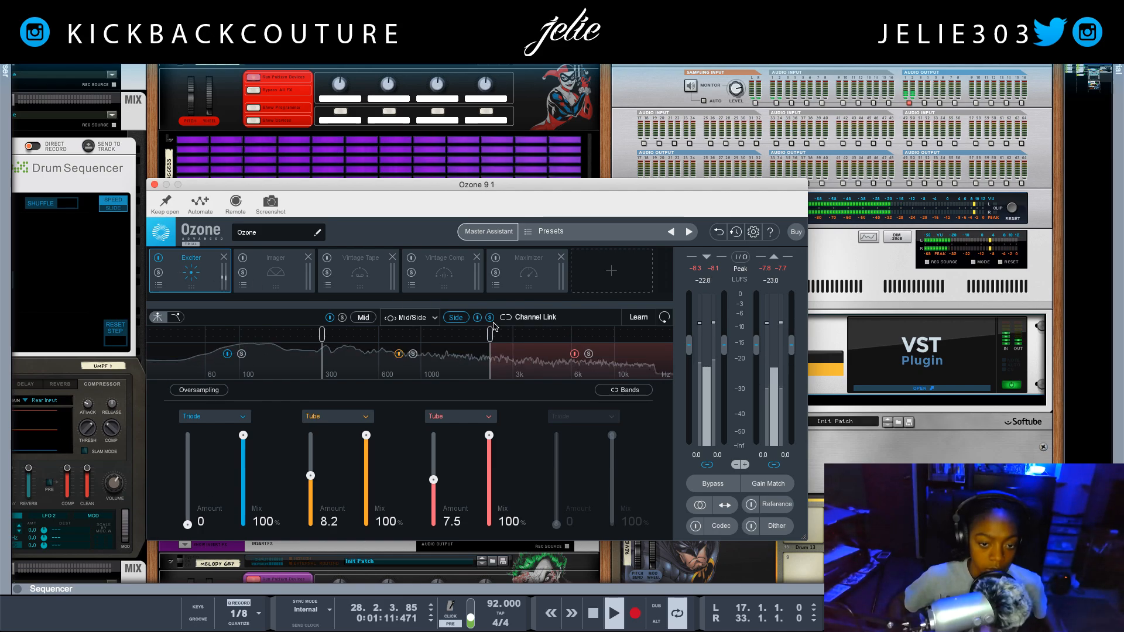
click(158, 258)
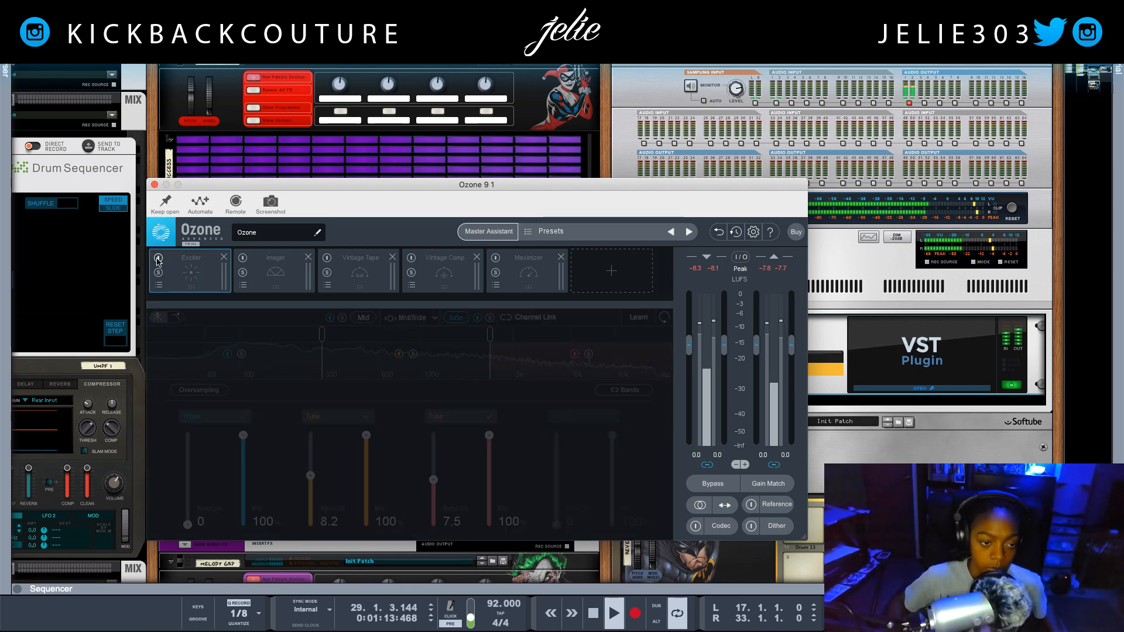
click(158, 258)
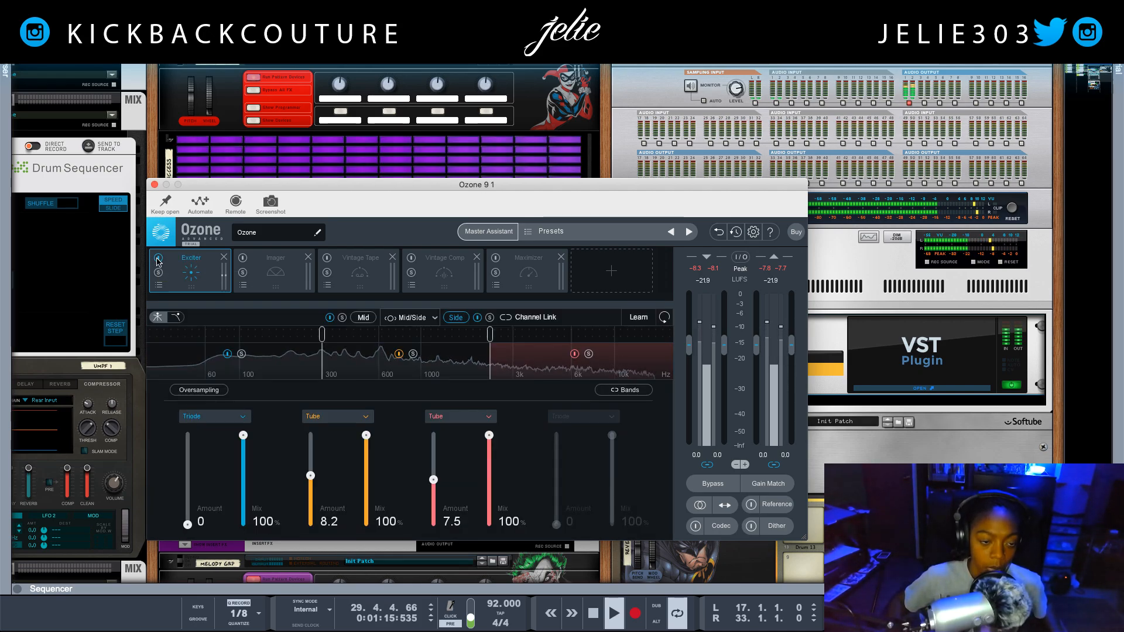
- Split the Imager into two bands near 300 Hz and set Band 1's width to -100, auditioning that band in solo before stopping playback
click(289, 264)
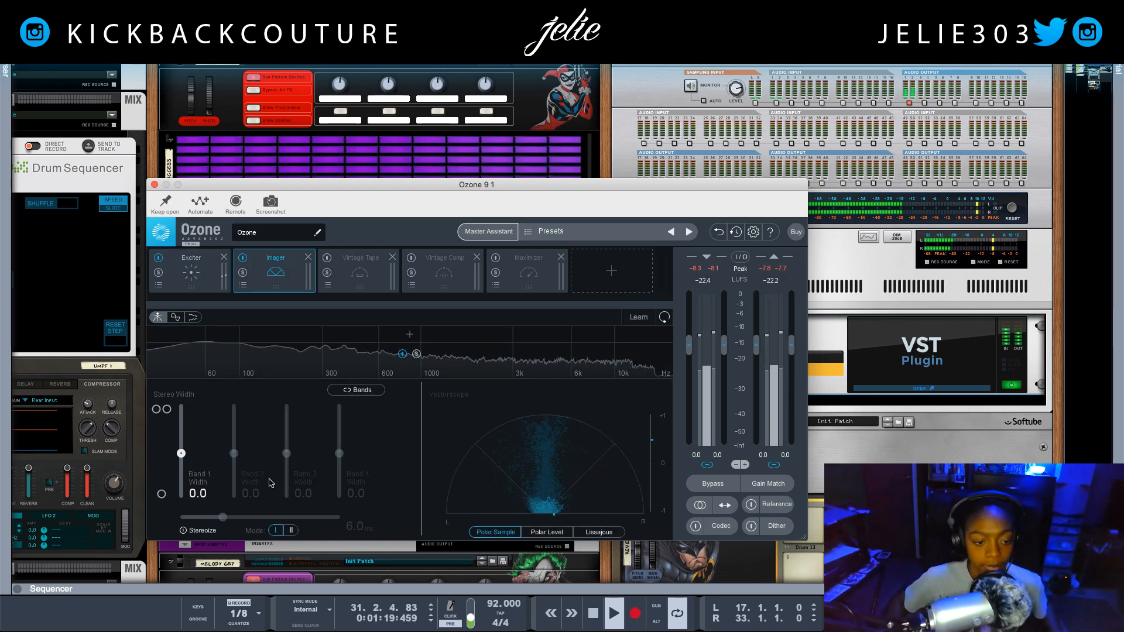
click(325, 344)
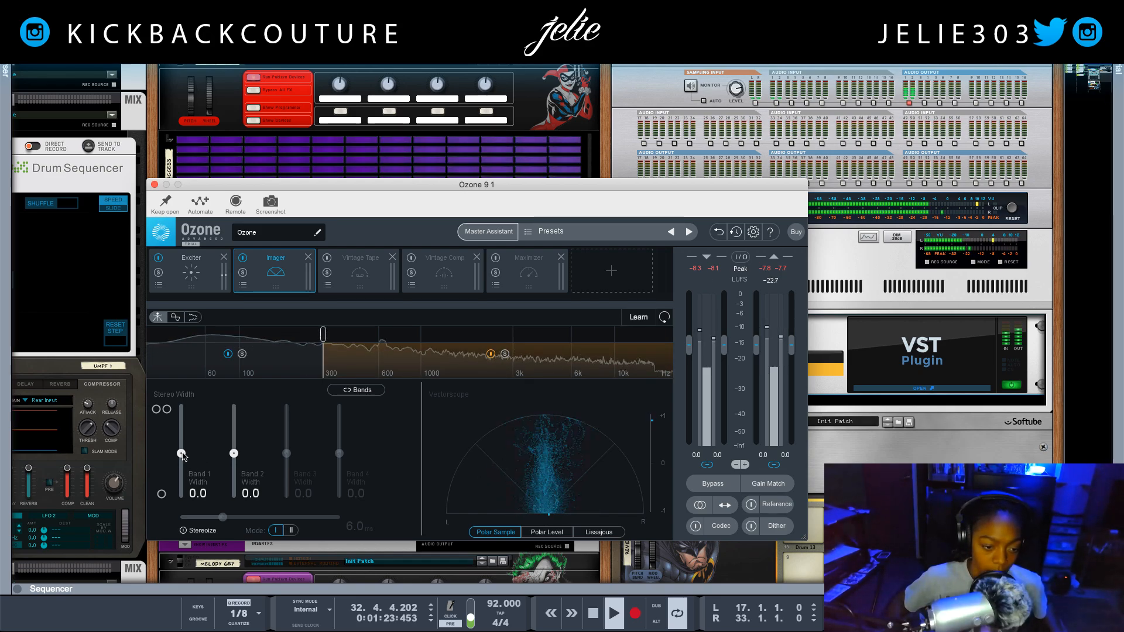
drag(181, 453, 181, 500)
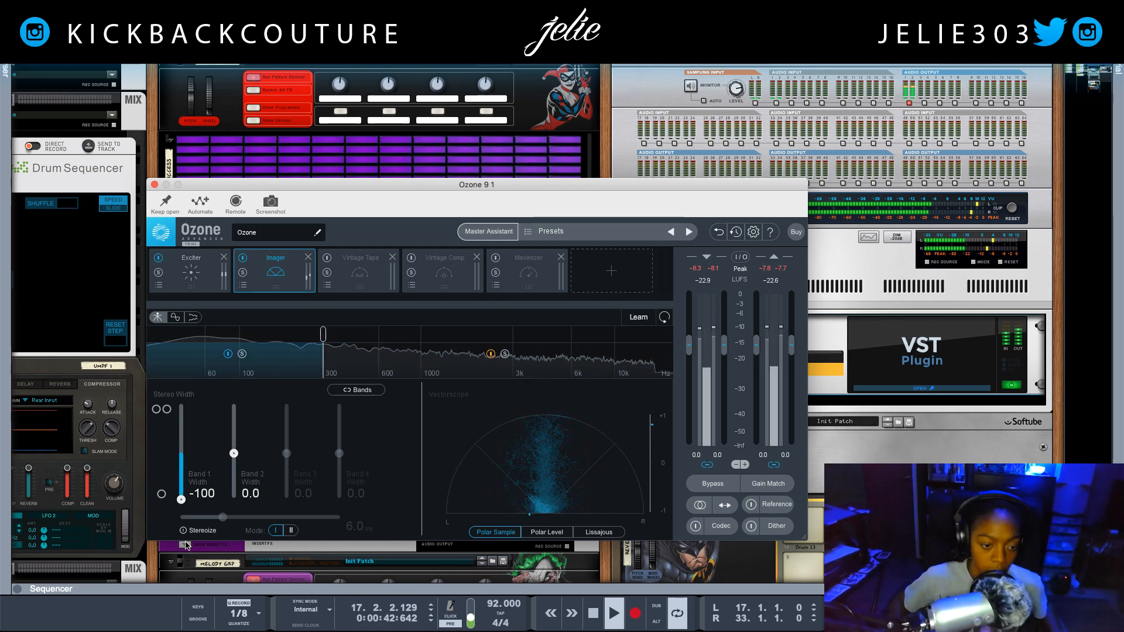
click(242, 354)
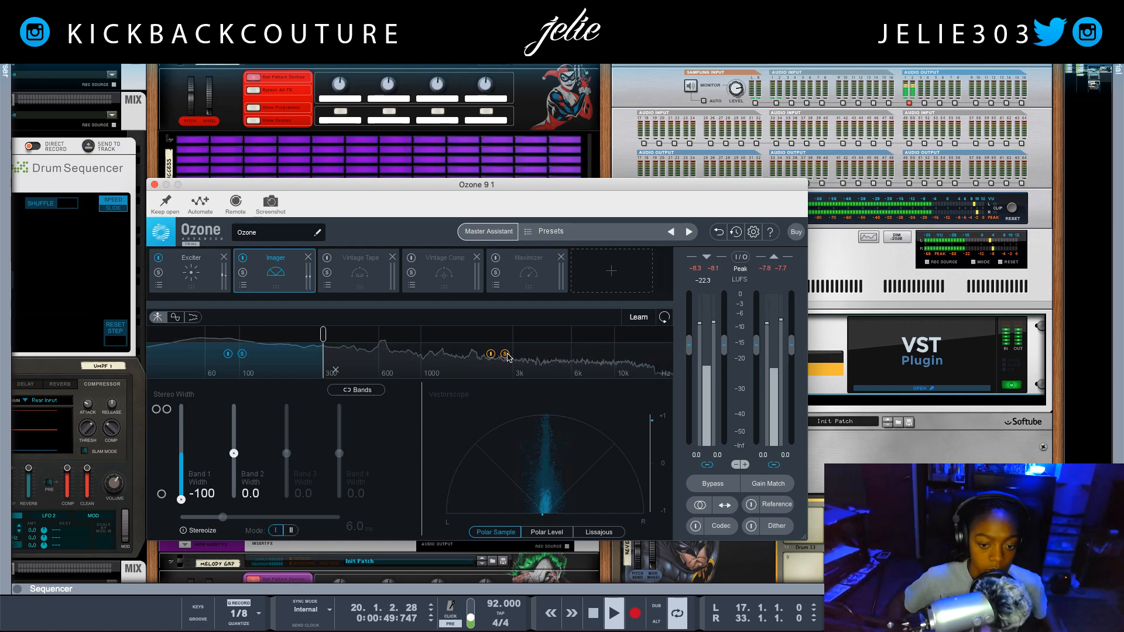
key(space)
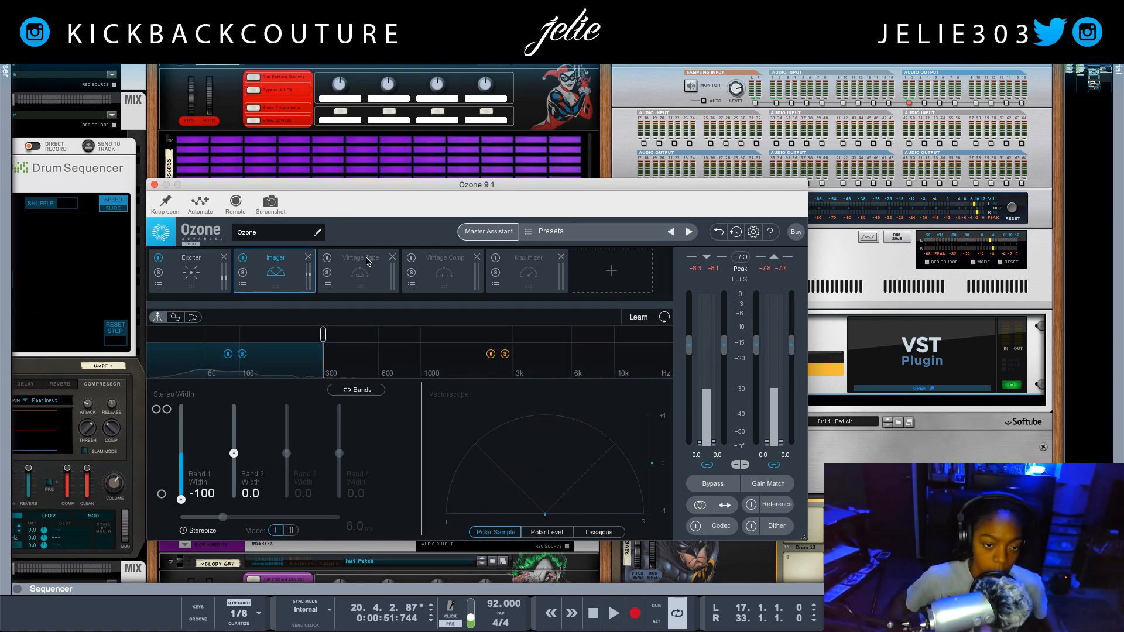
- Resume playback and compare the beat with the Imager bypassed and active, ending with it active
click(242, 258)
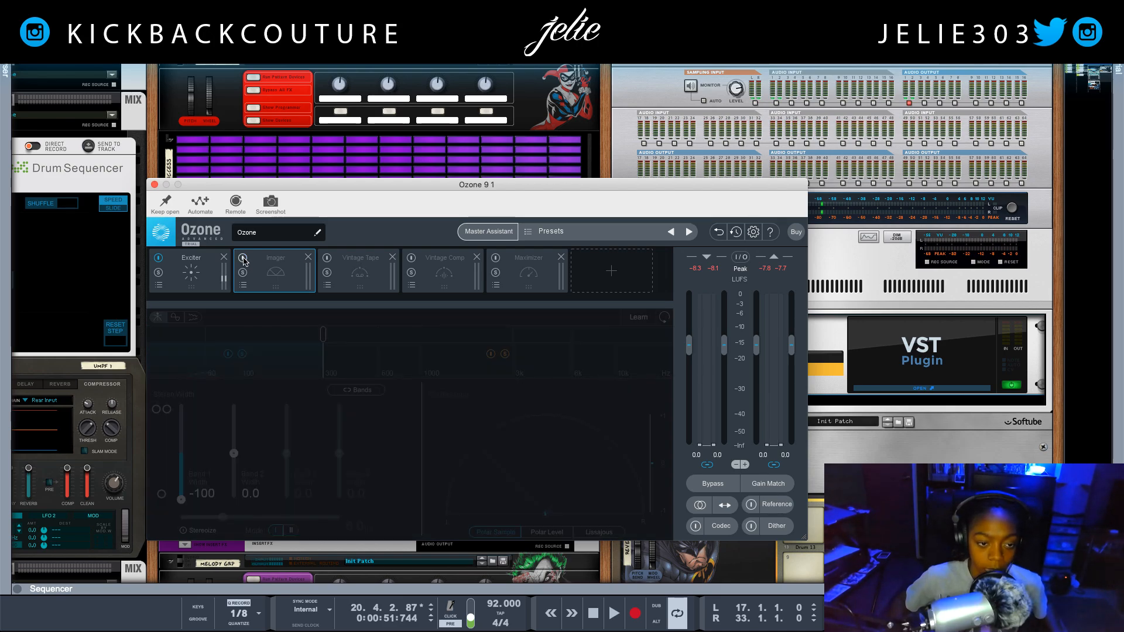
key(space)
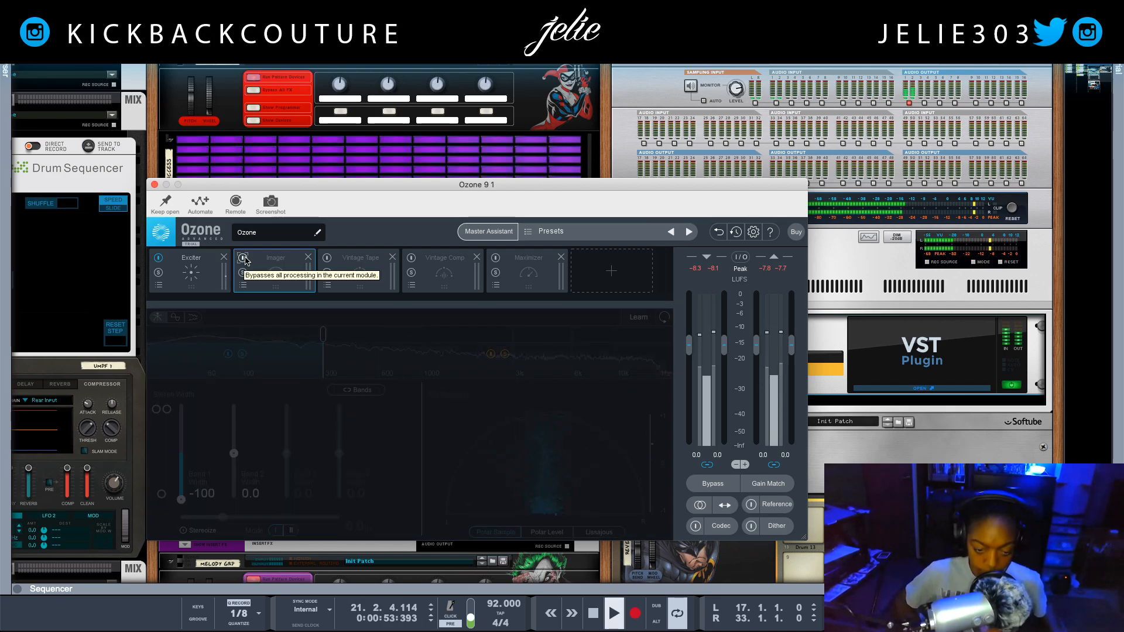
click(243, 258)
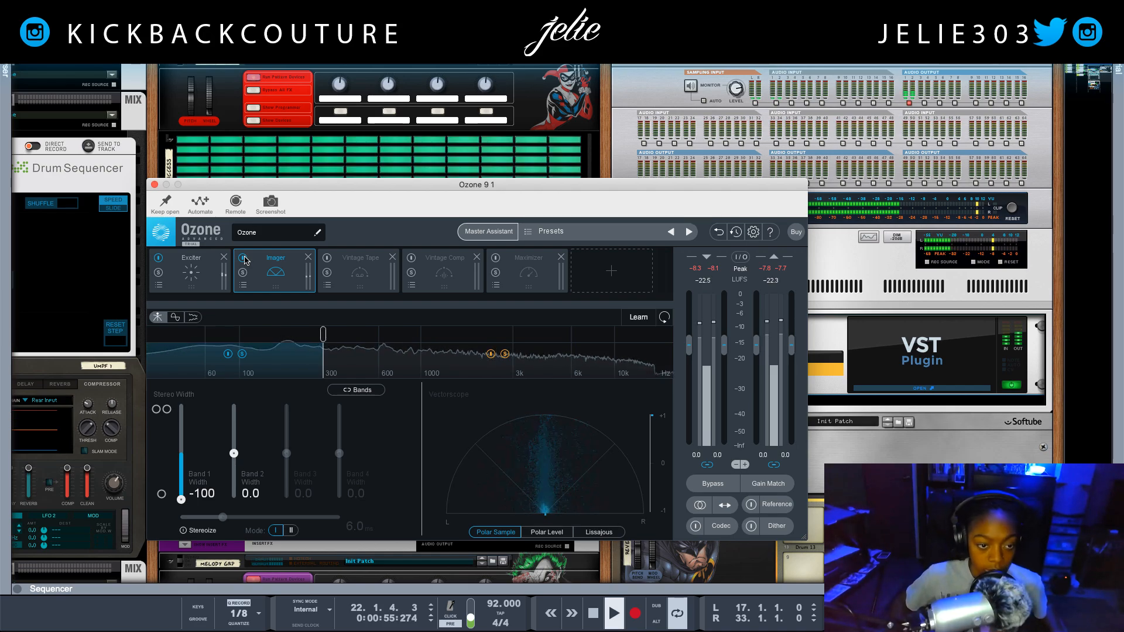
click(244, 258)
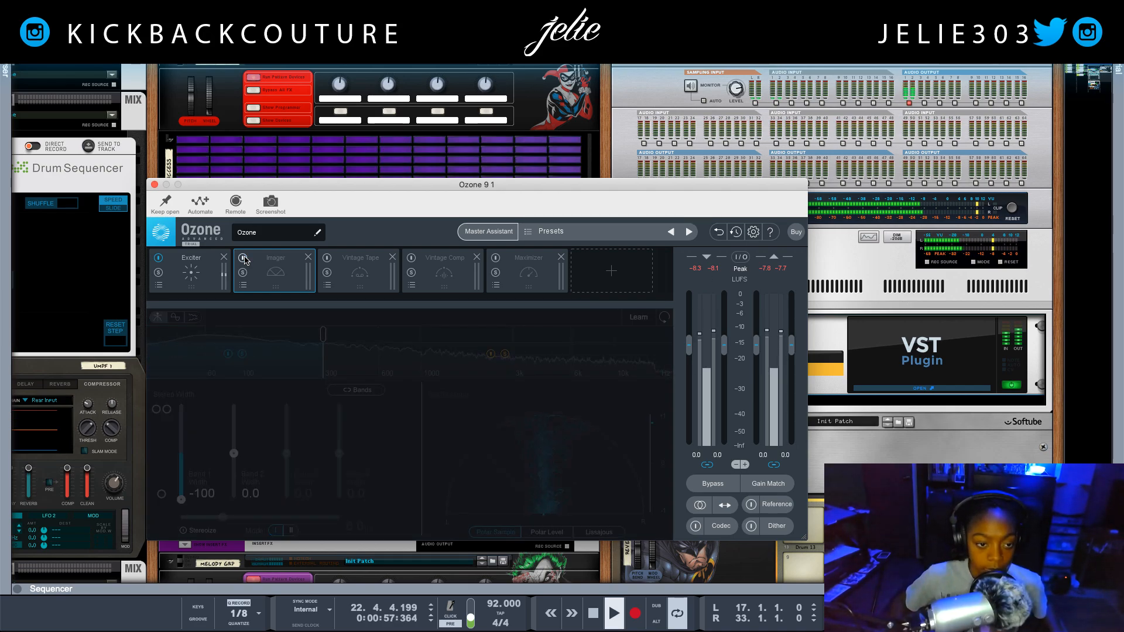
click(243, 259)
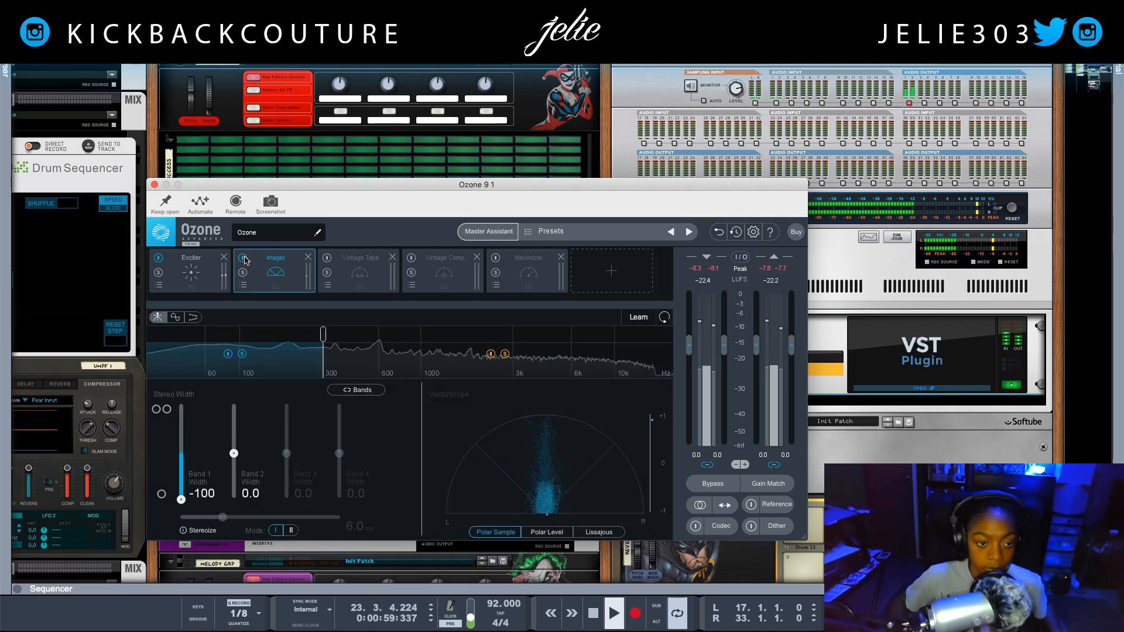
click(244, 258)
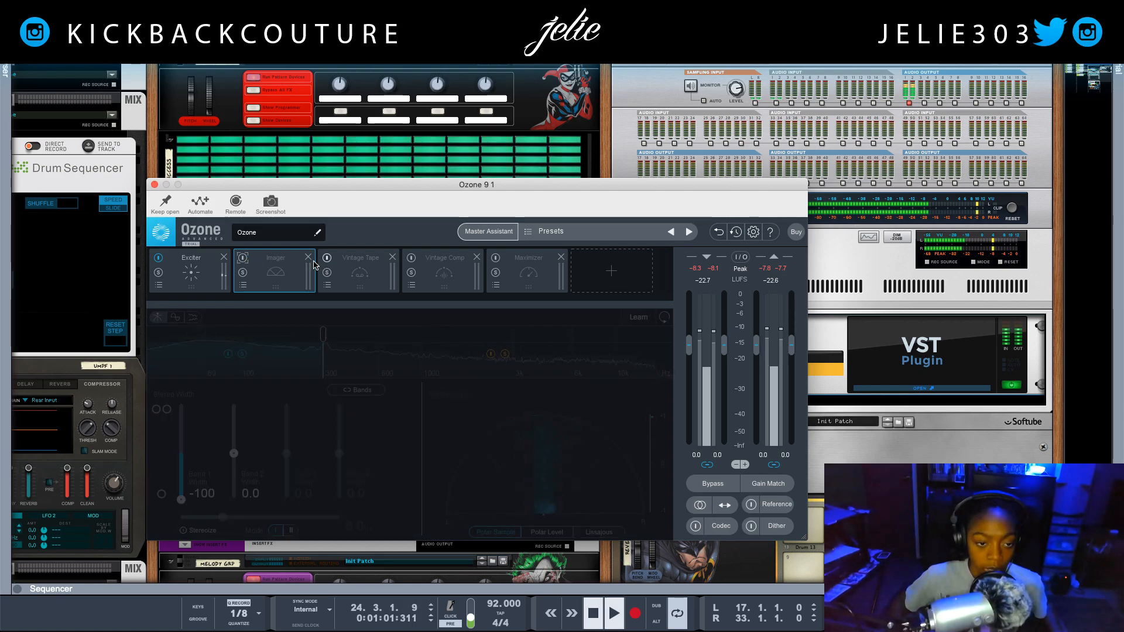
click(243, 259)
- Enable the Vintage Tape module and raise its Harmonics to 5.3
click(330, 265)
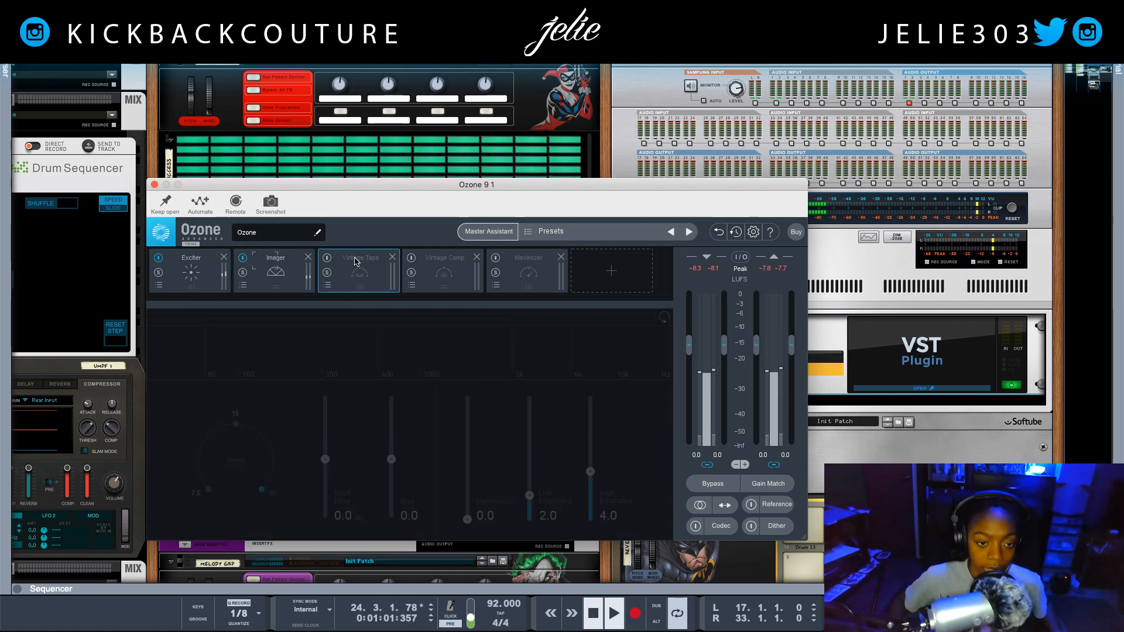
click(325, 258)
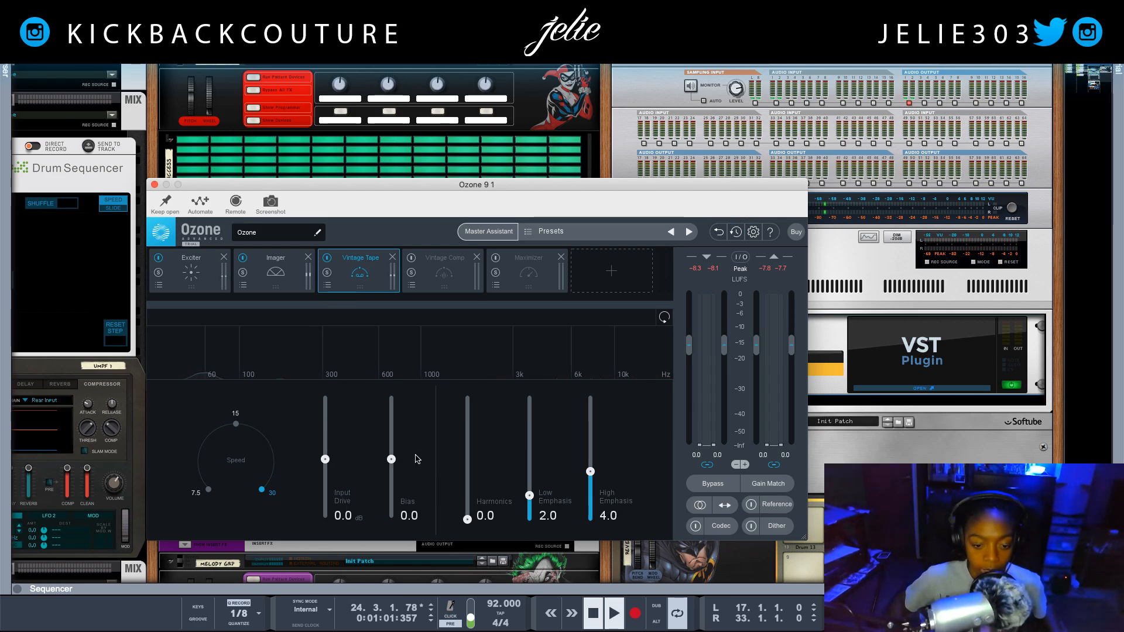
drag(467, 519, 466, 453)
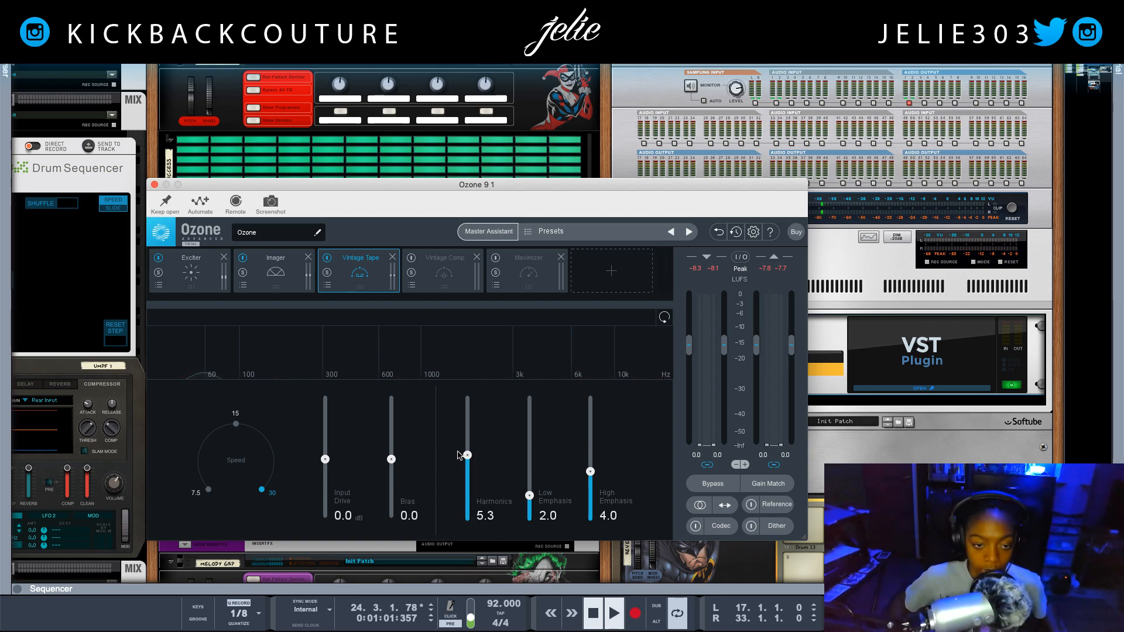
- Play the beat from bar 17 and set Vintage Tape's Low Emphasis to 4.3, High Emphasis to 5.3 and Harmonics to 4.6
key(shift+Return)
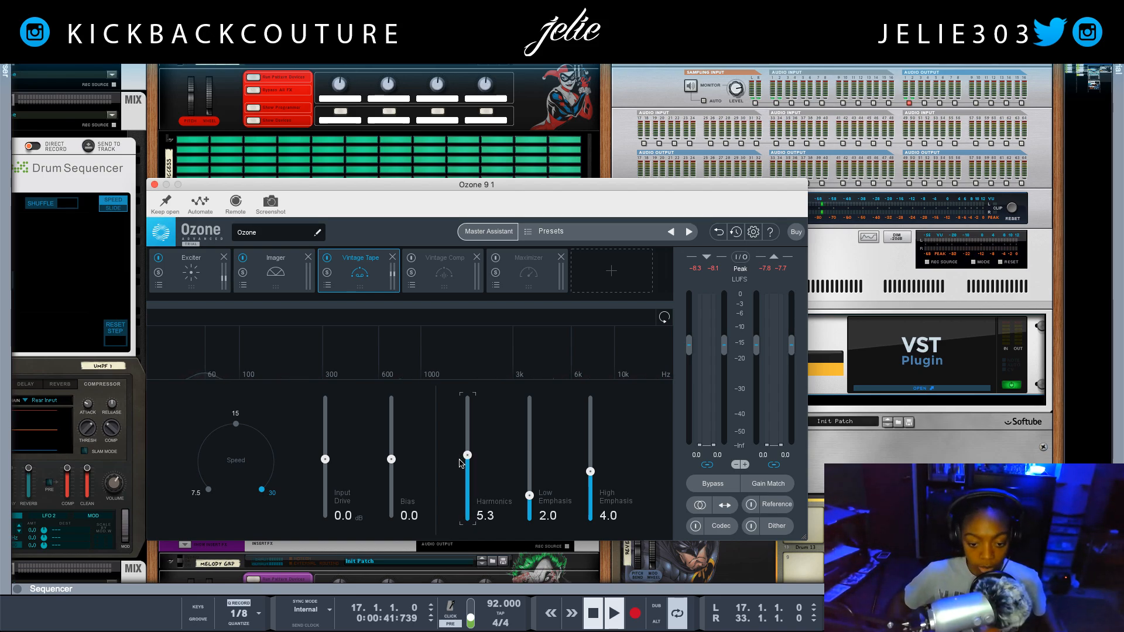
click(587, 611)
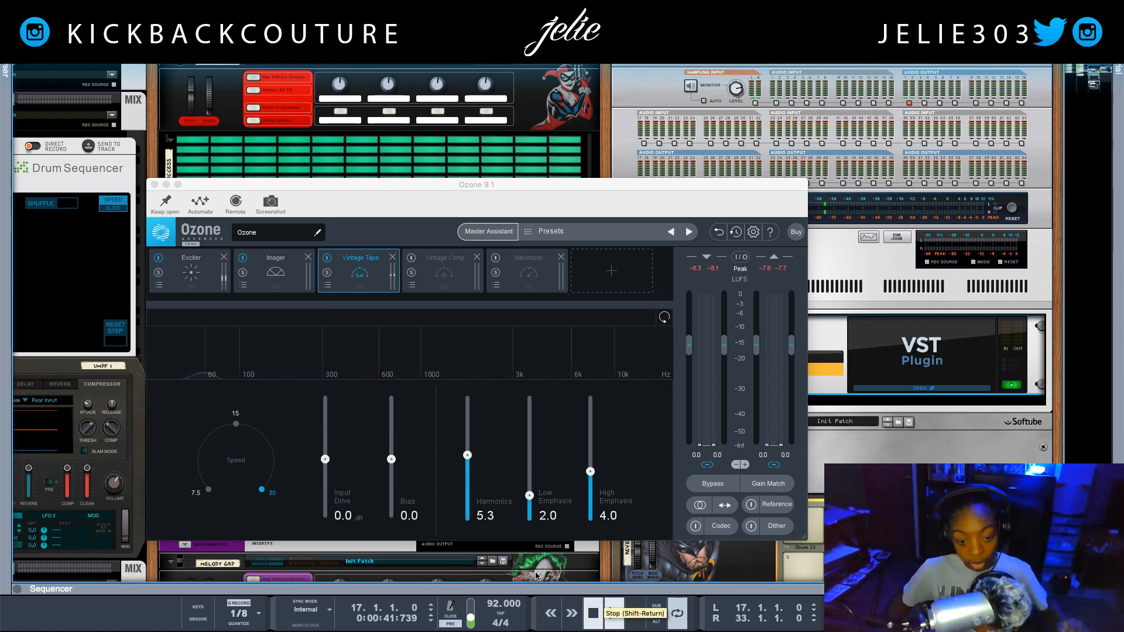
key(space)
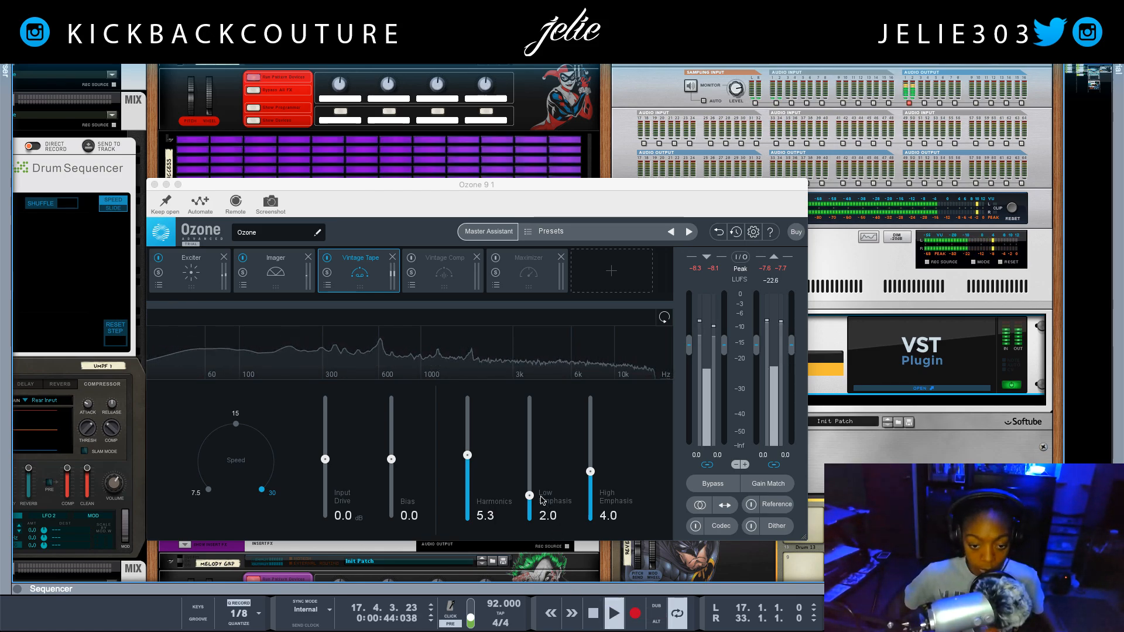
drag(530, 496, 590, 455)
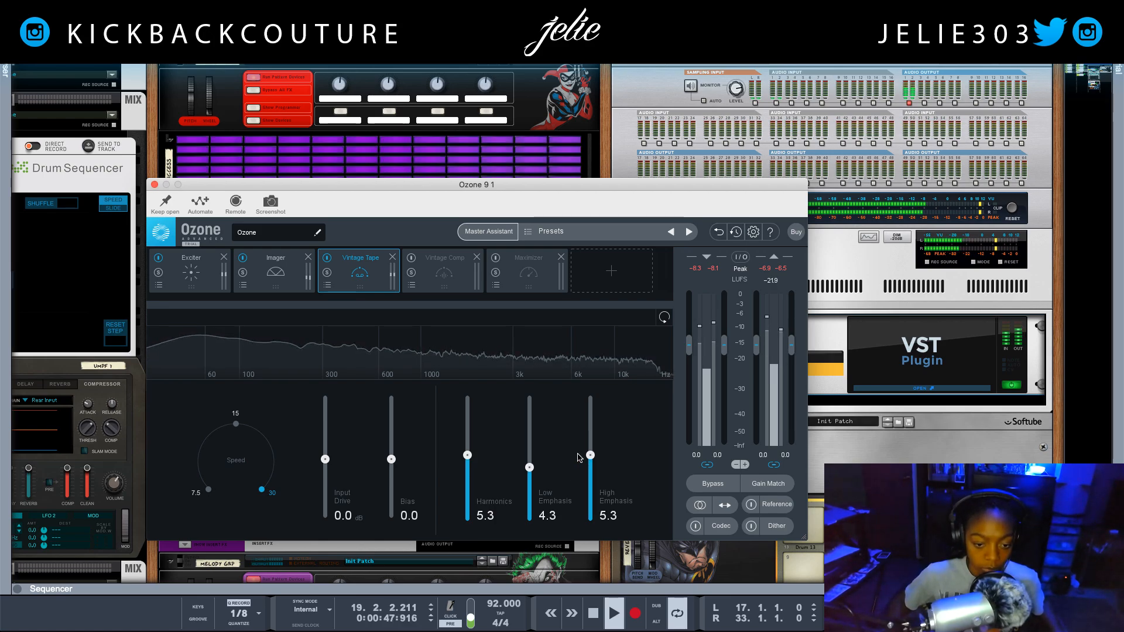
drag(468, 456, 467, 464)
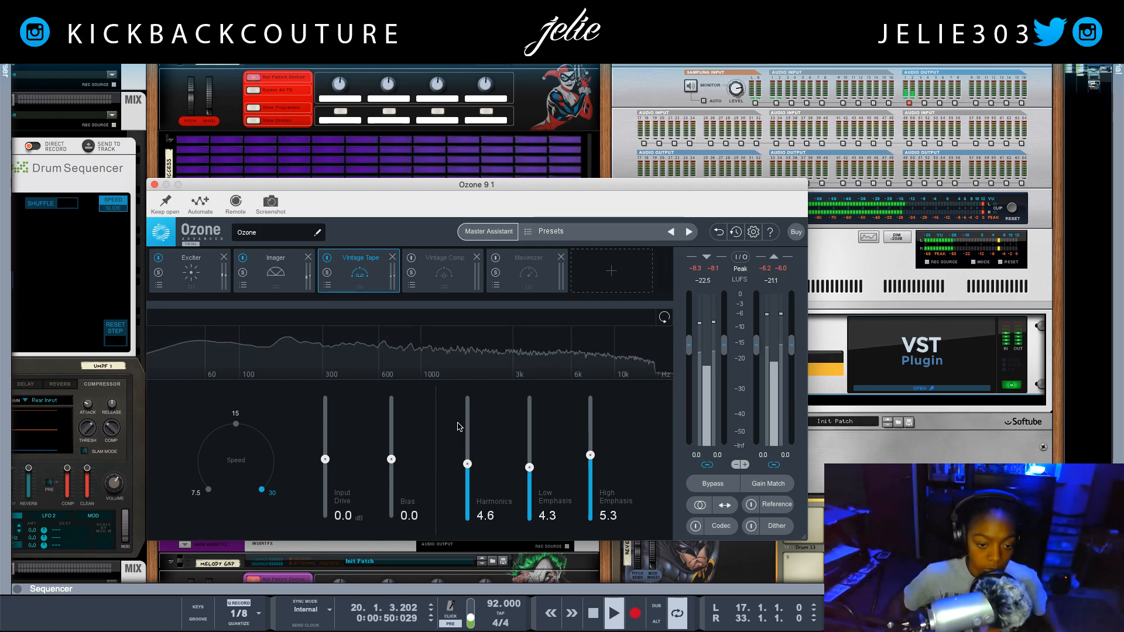
- Compare the beat with Vintage Tape bypassed and active, leave it active, and stop playback
click(327, 258)
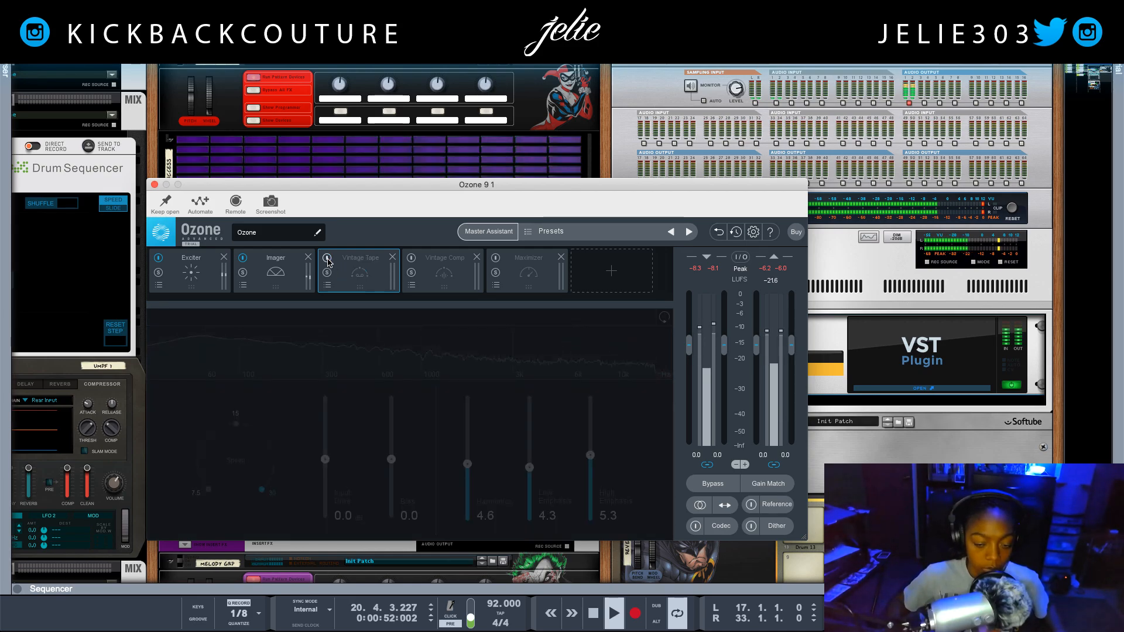
click(327, 258)
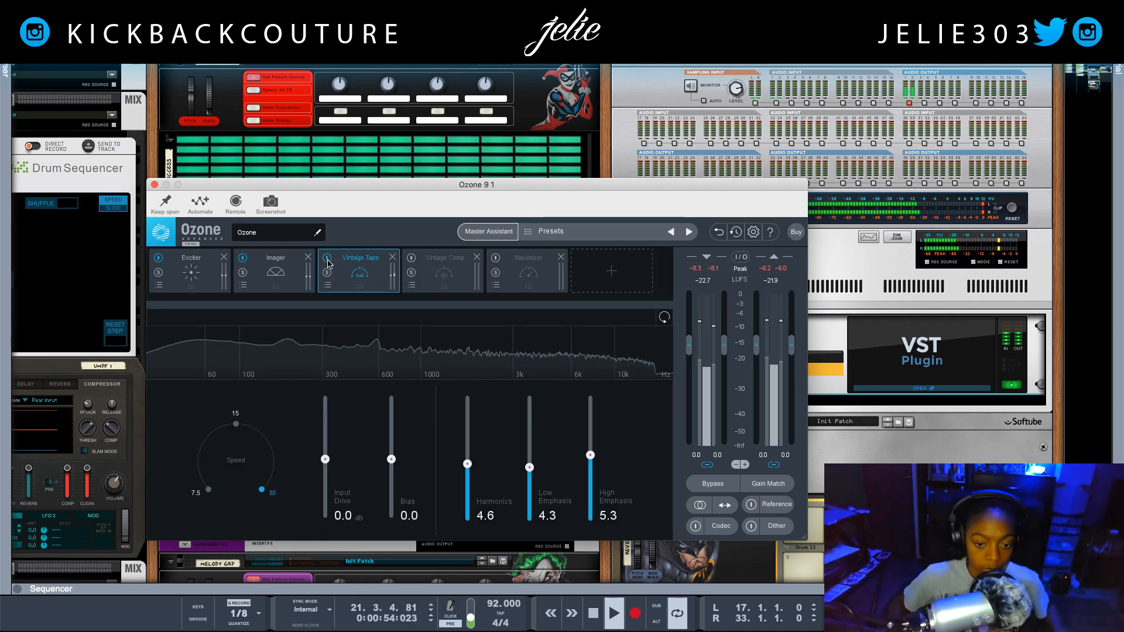
click(327, 259)
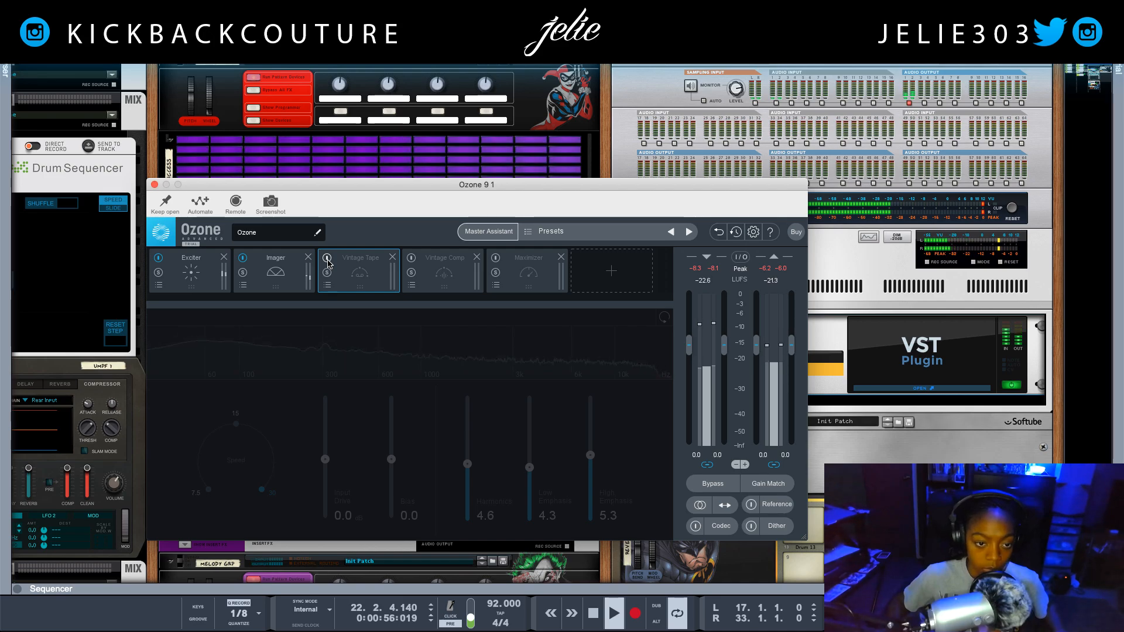
click(327, 258)
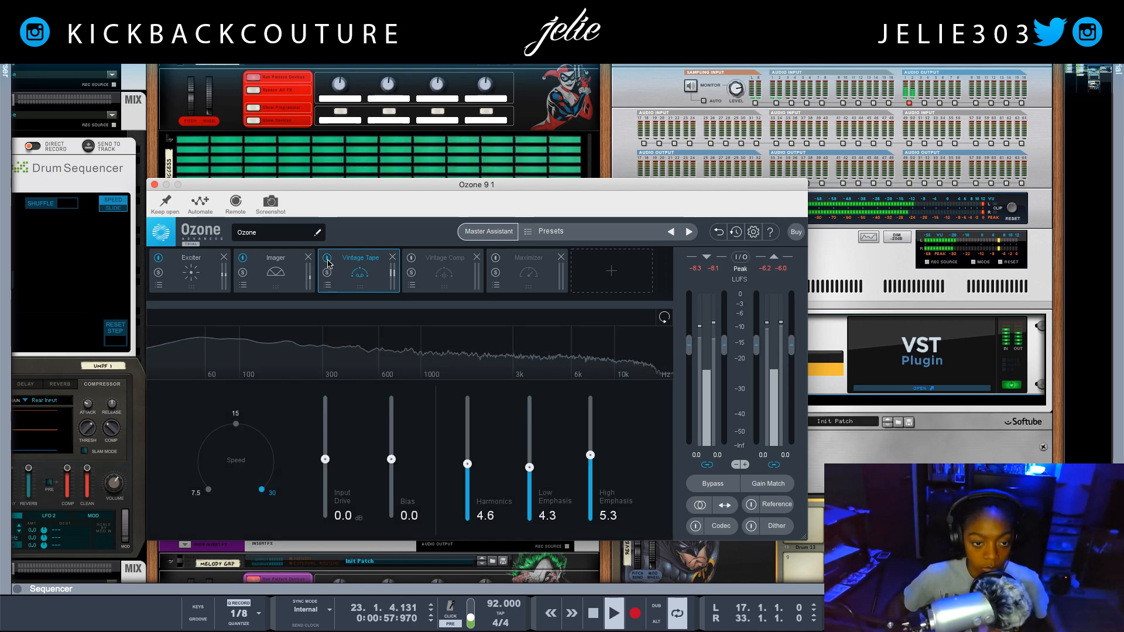
key(space)
- Enable the Vintage Comp module and set its channel processing to Mid/Side
click(411, 258)
click(449, 260)
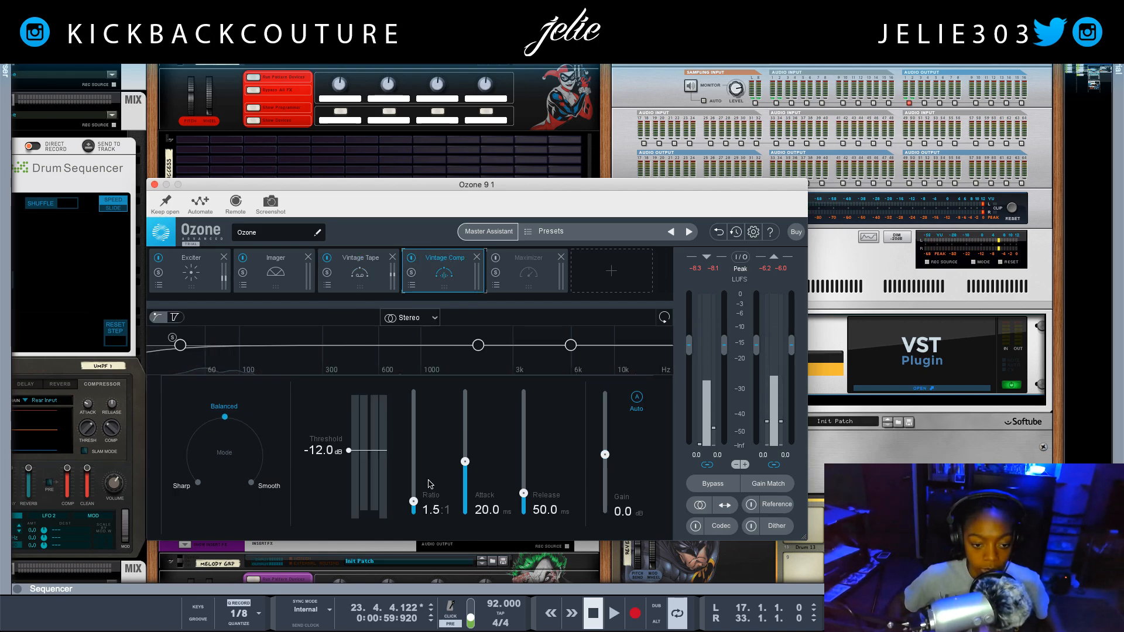
click(413, 319)
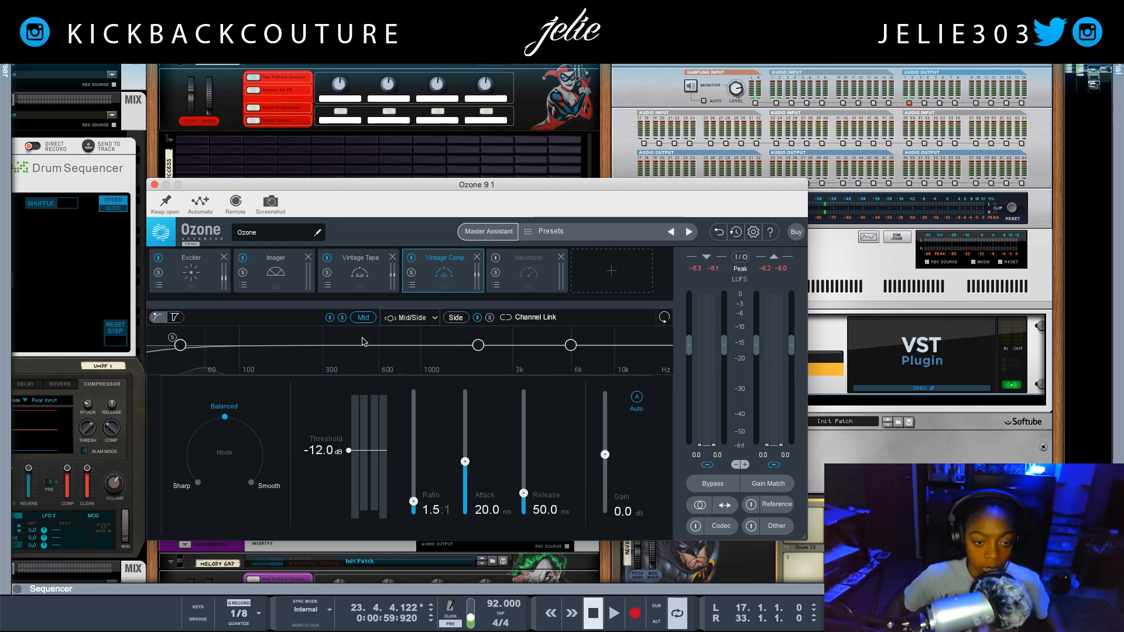
- Resume playback and set the Vintage Comp's Mid channel to a threshold of -19.9 dB and a release of 31.7 ms
key(space)
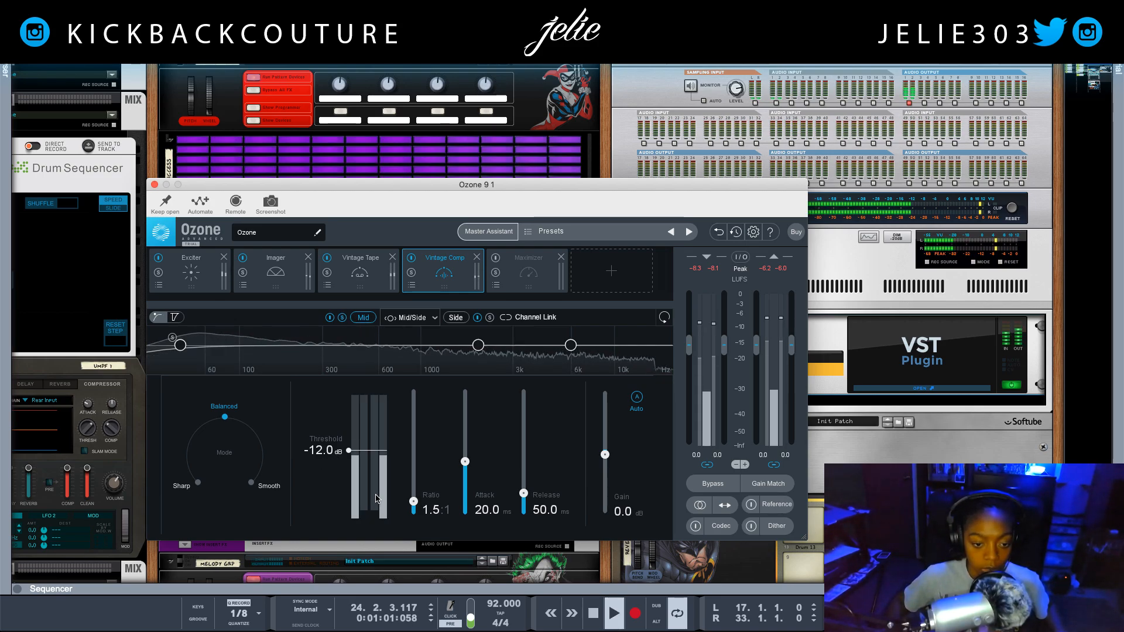
drag(349, 450, 349, 466)
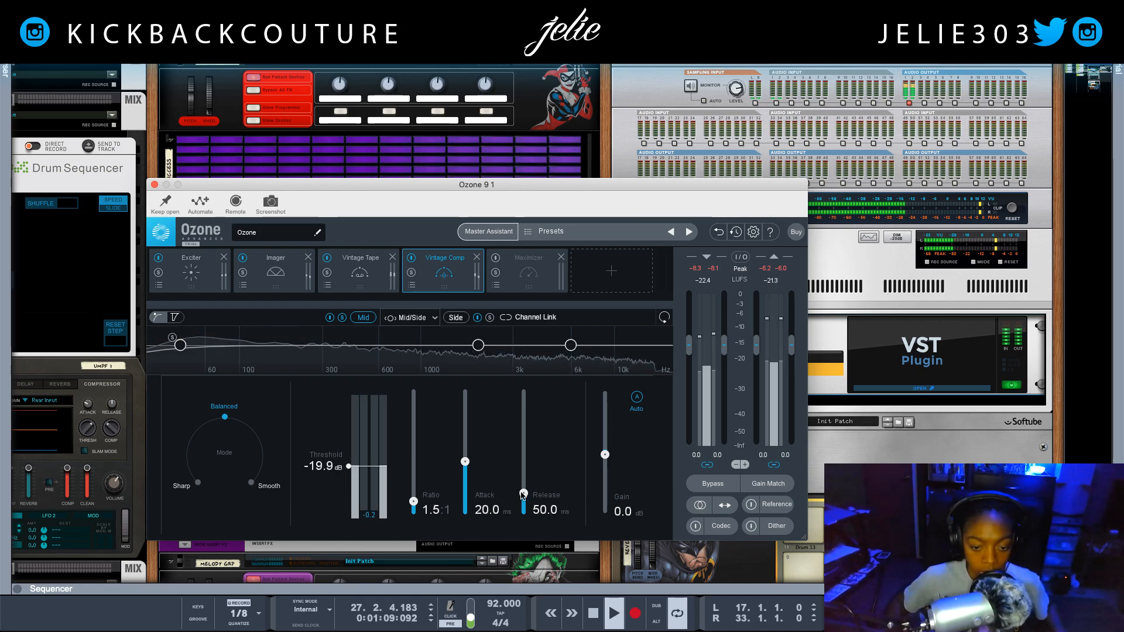
drag(523, 495, 524, 511)
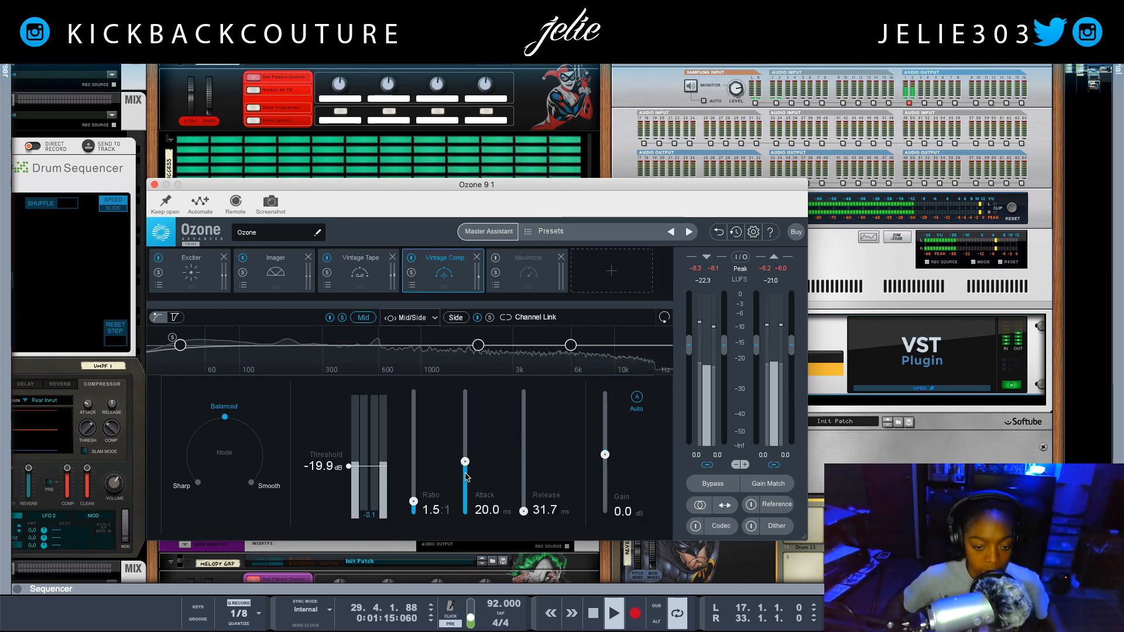
- Set the Vintage Comp's Mid channel to an attack of 28.6 ms and a threshold of -24.8 dB, and stop playback
drag(465, 460, 465, 451)
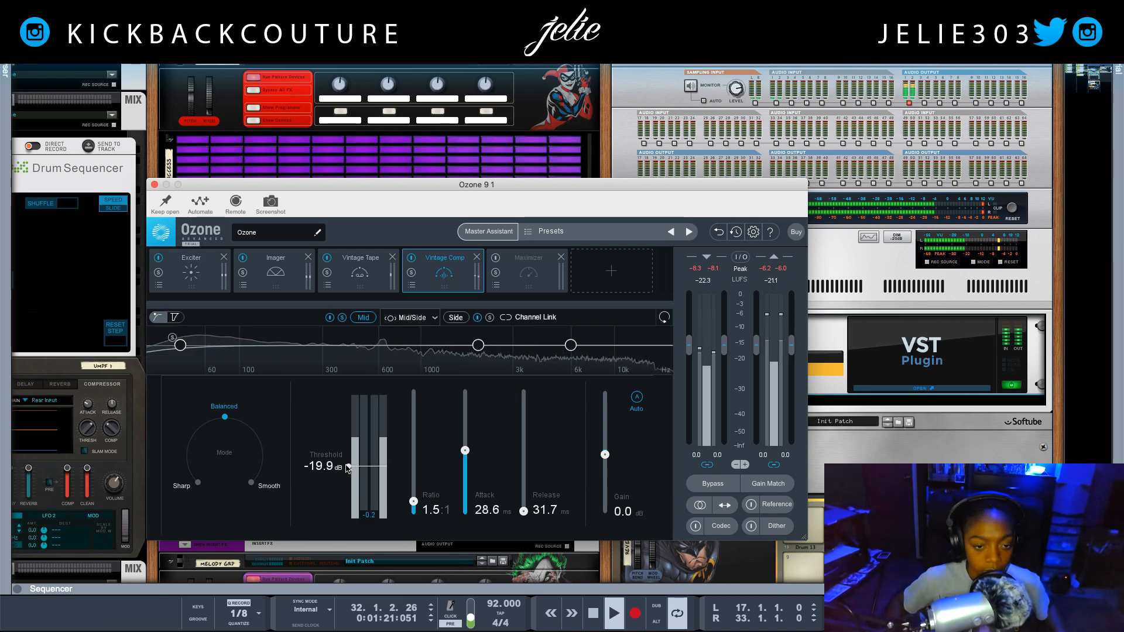
drag(348, 466, 352, 480)
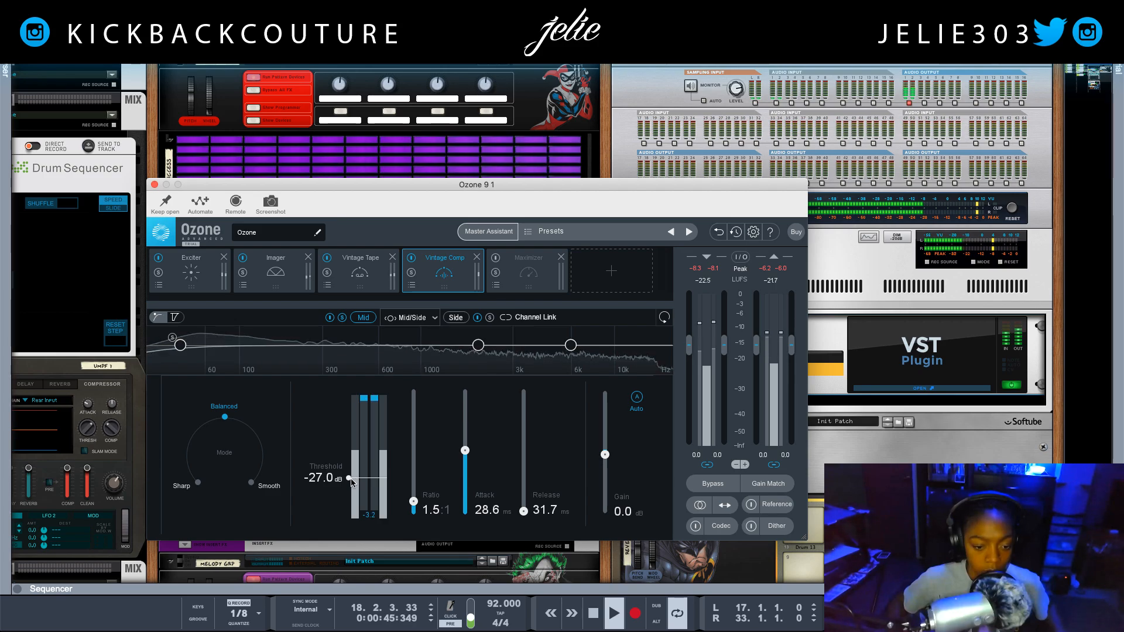
drag(350, 478, 349, 476)
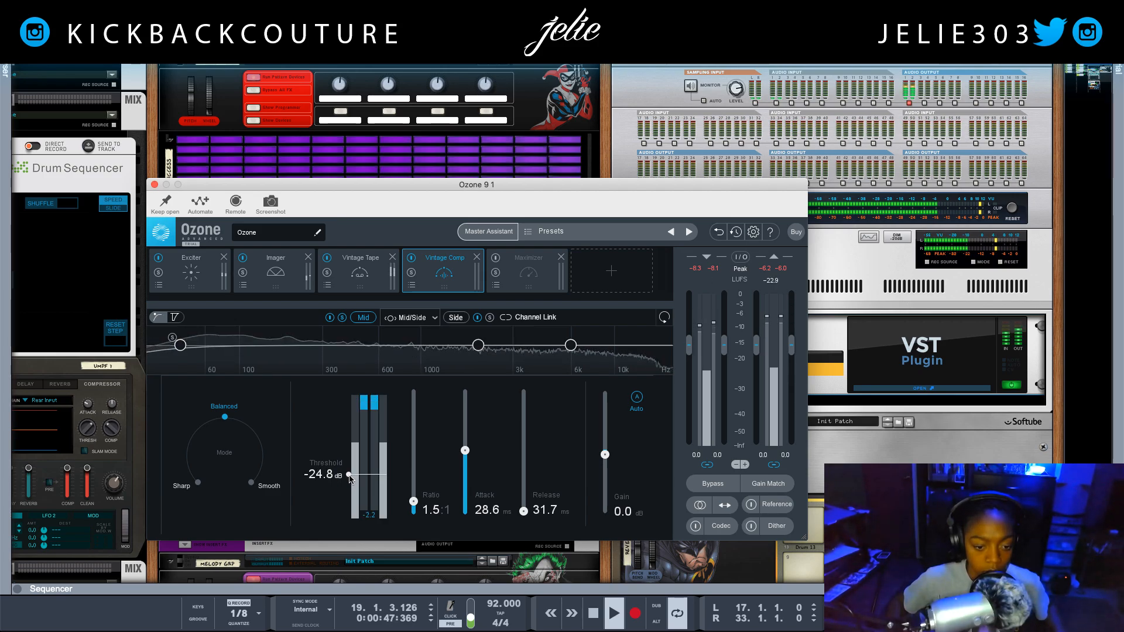
key(space)
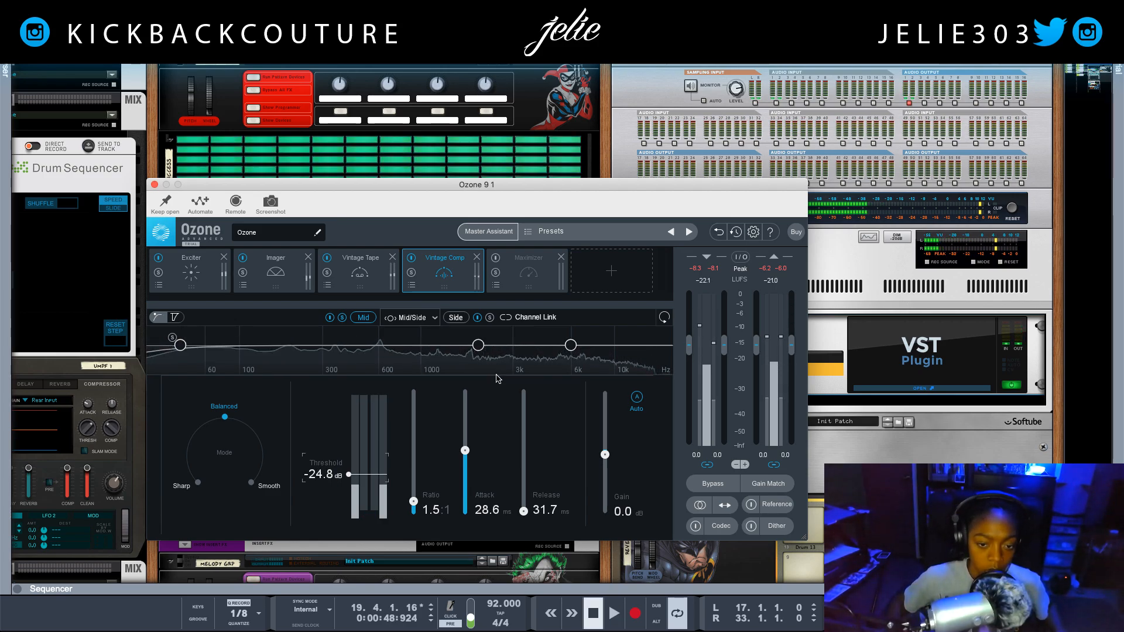
- Play the beat, set the Vintage Comp's Side channel to threshold -38.4 dB, attack 25.6 ms and release 39.3 ms, and stop playback
click(455, 318)
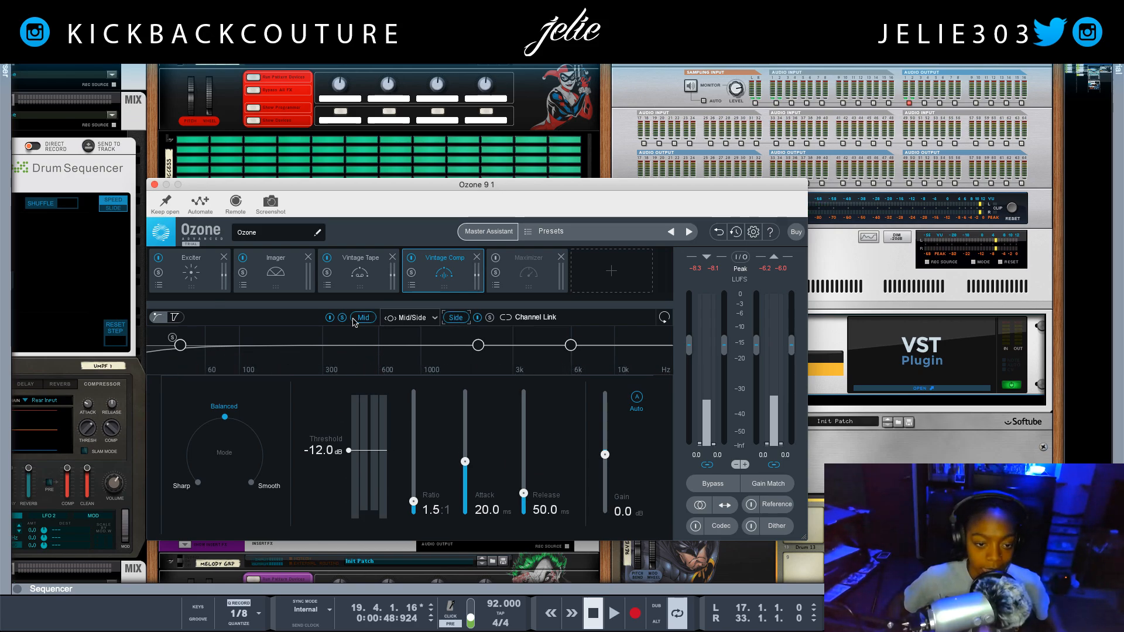
key(space)
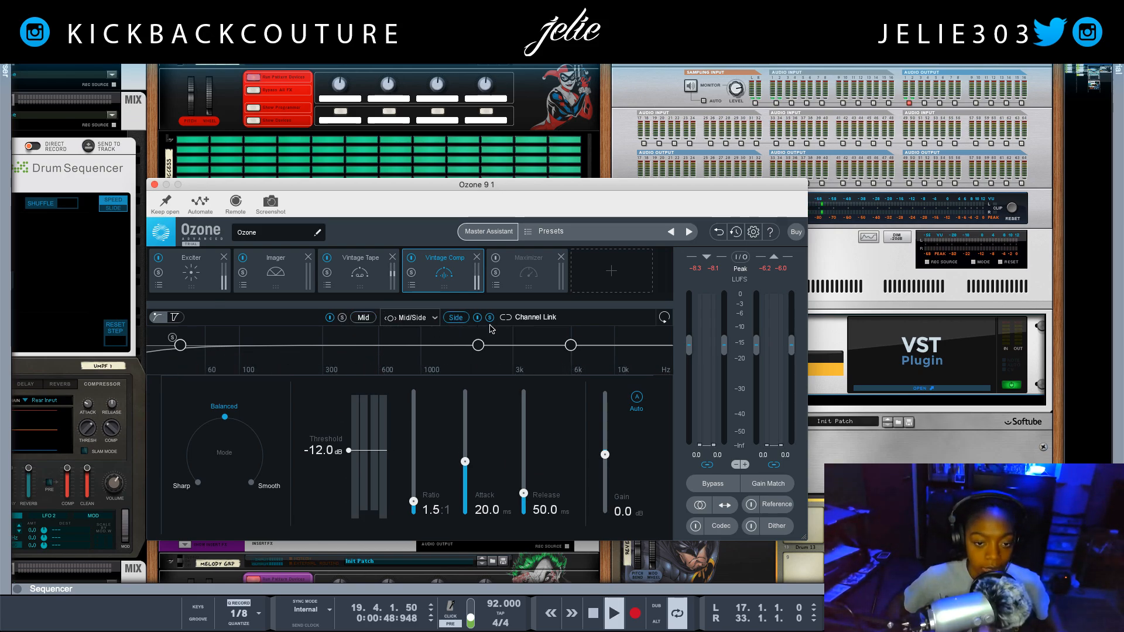
drag(350, 457, 352, 482)
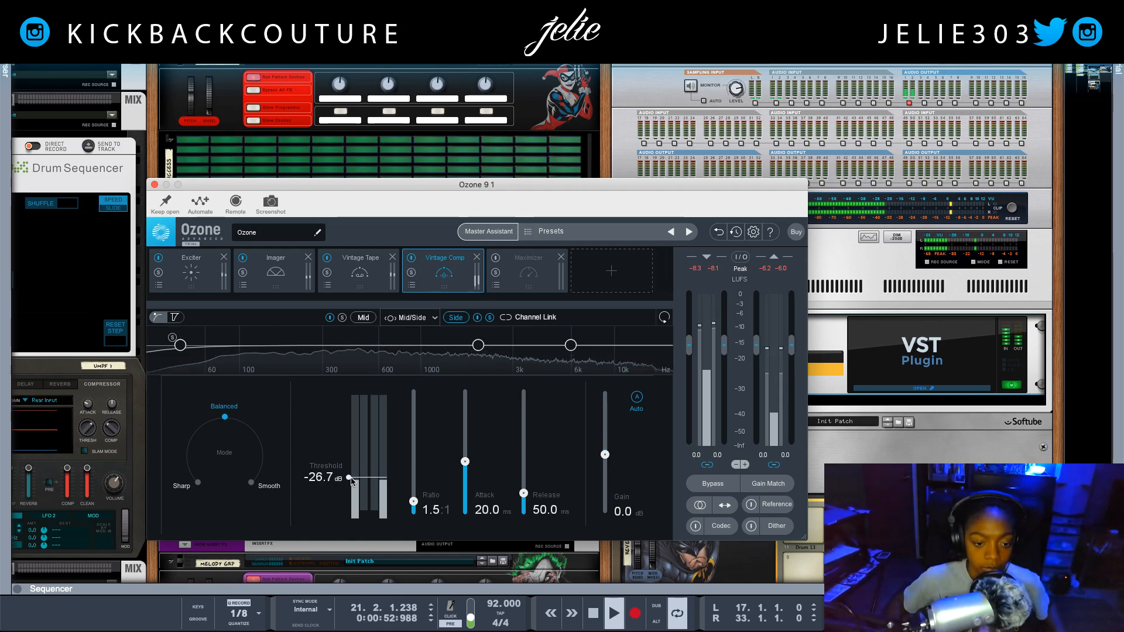
drag(350, 479, 353, 492)
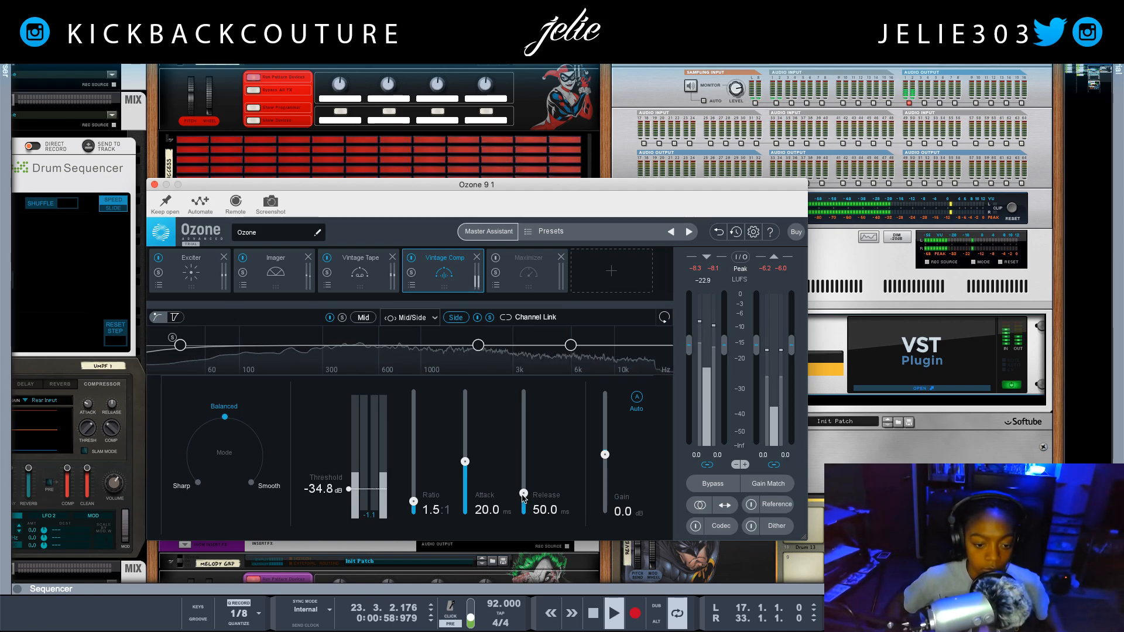
drag(353, 490, 348, 494)
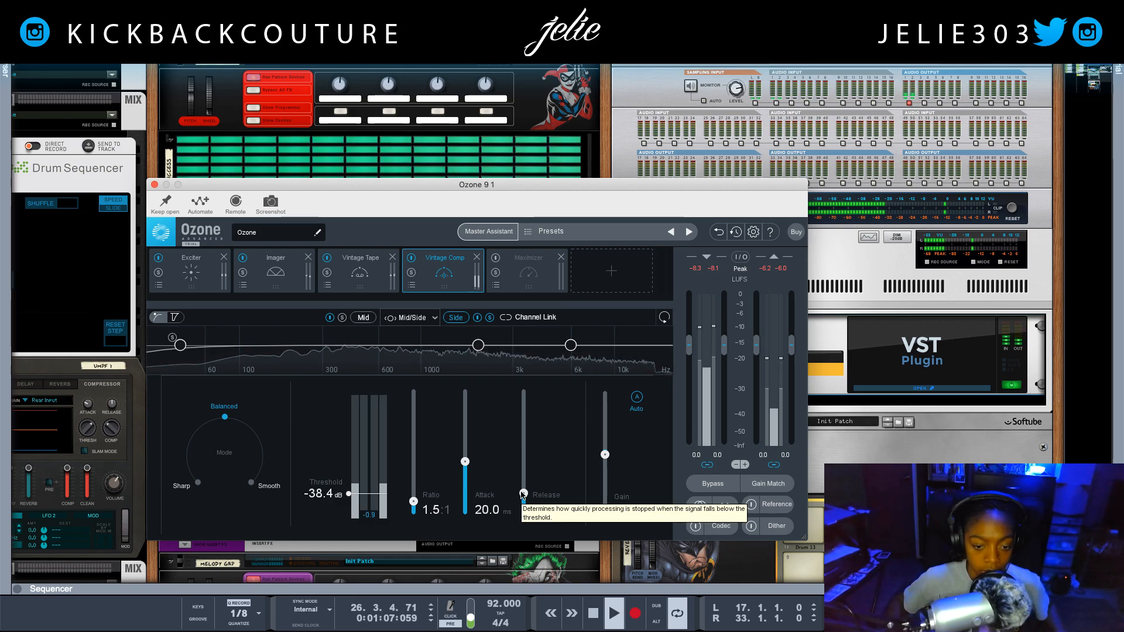
drag(465, 461, 467, 456)
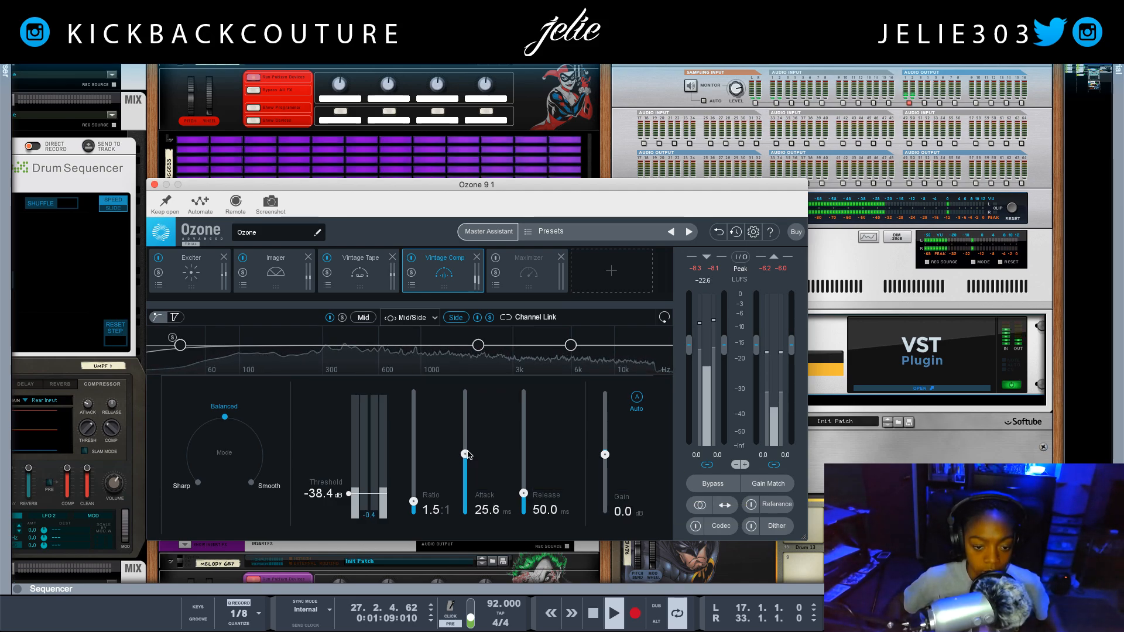
drag(523, 494, 524, 504)
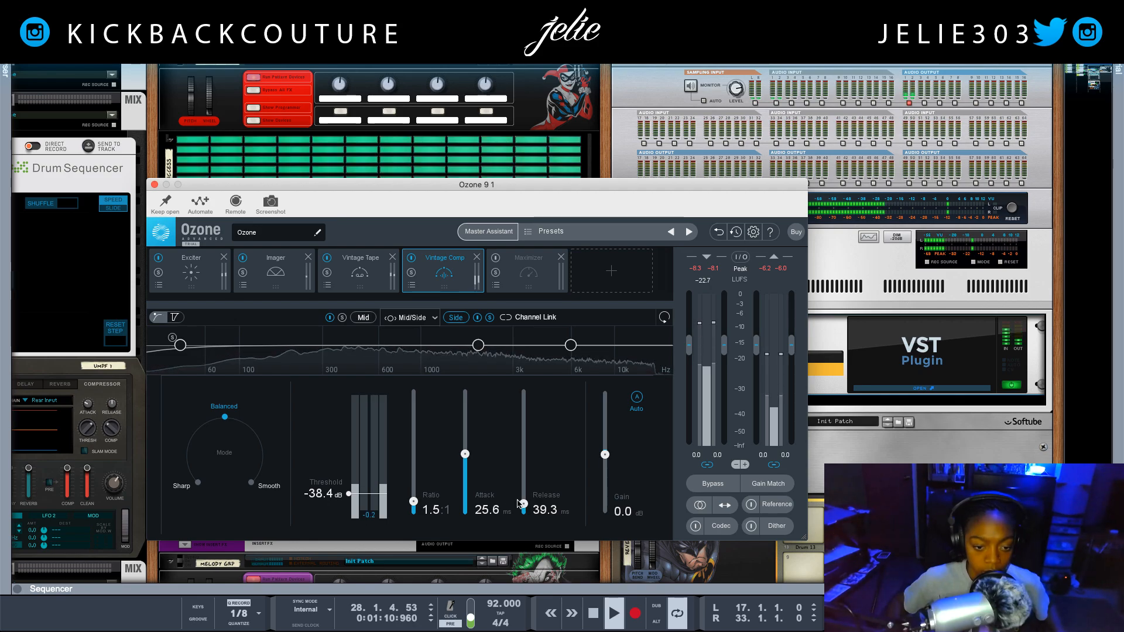
key(space)
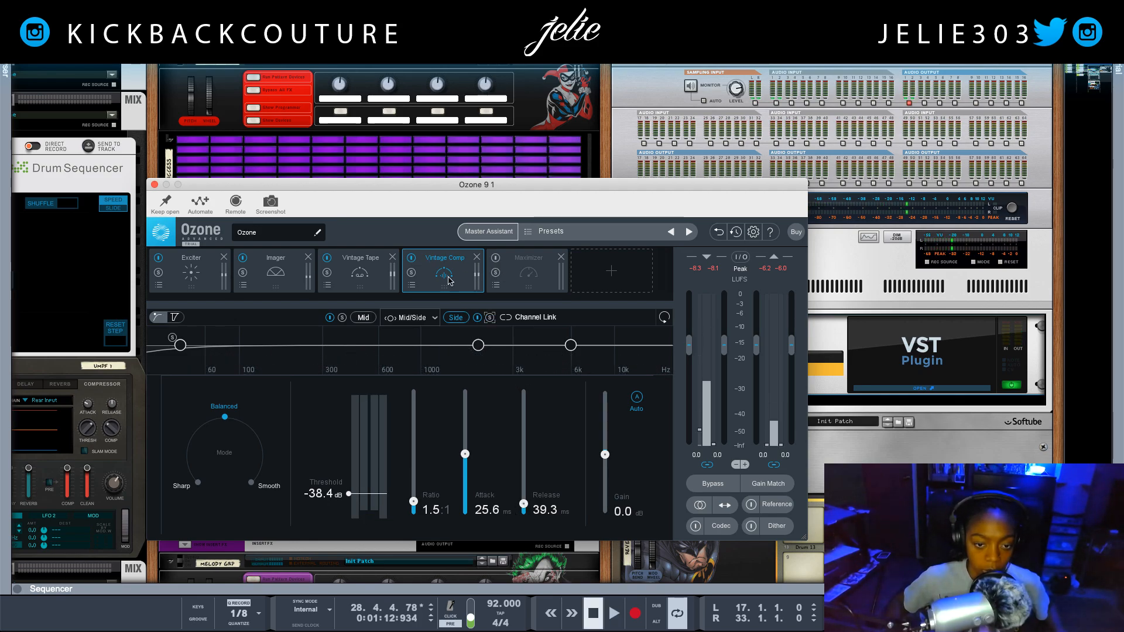
- Play the beat and compare it with Vintage Comp bypassed and active, leaving the module active
click(411, 258)
key(space)
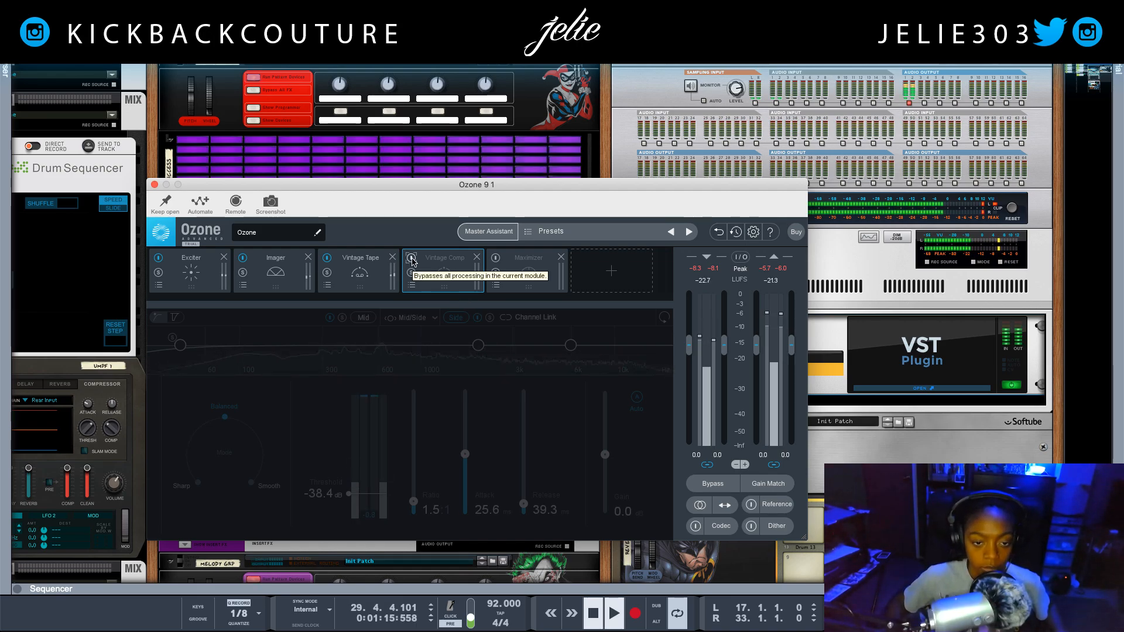
click(412, 258)
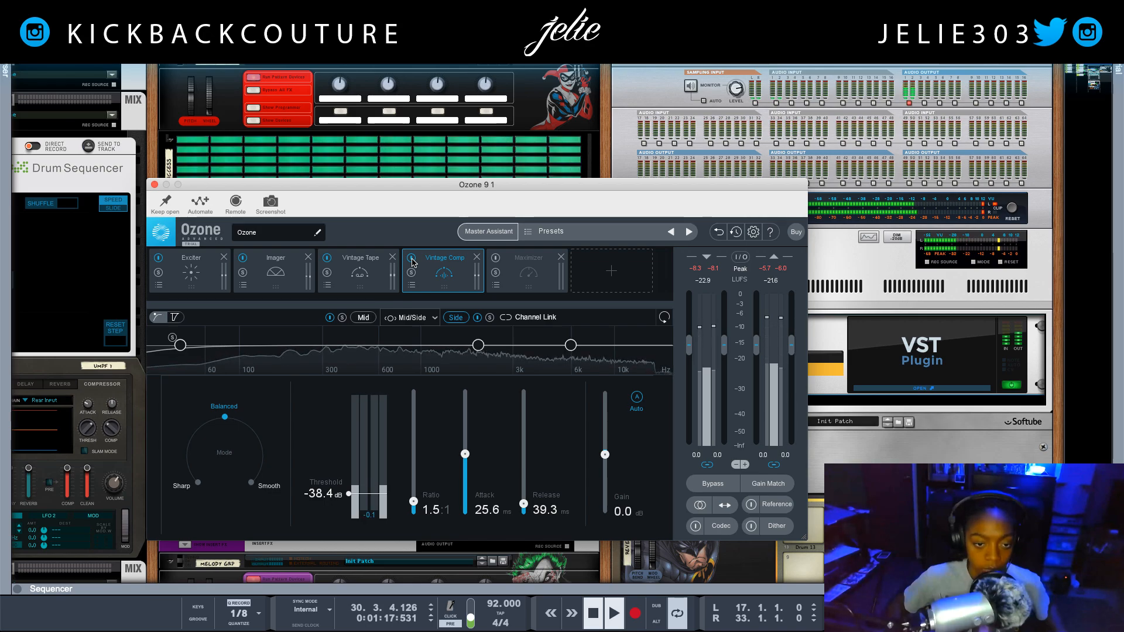
click(412, 258)
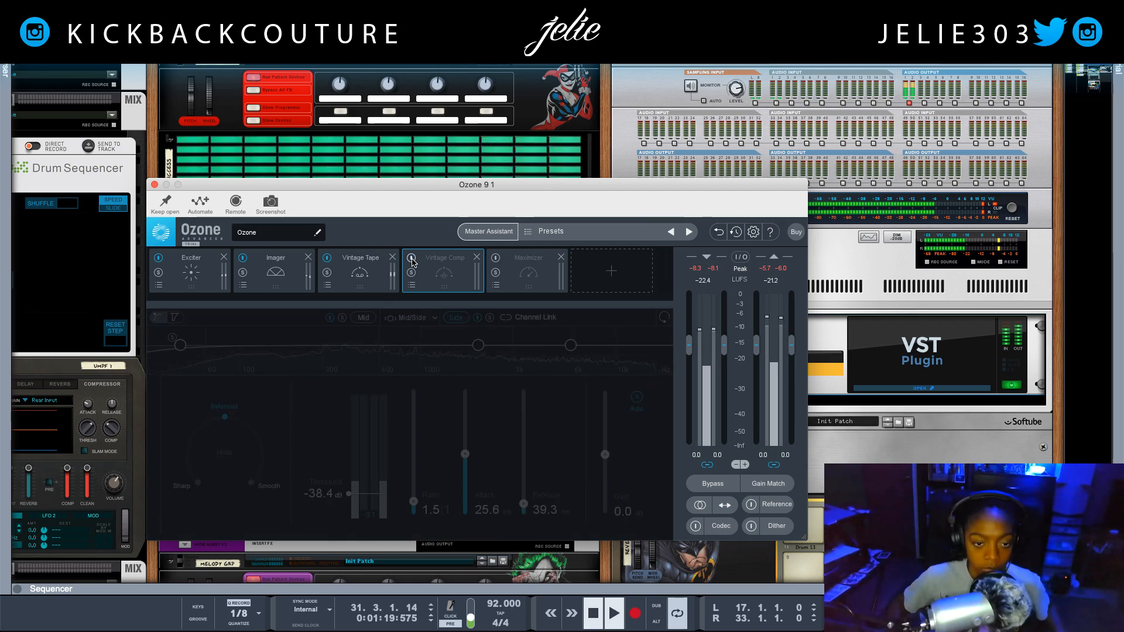
click(411, 258)
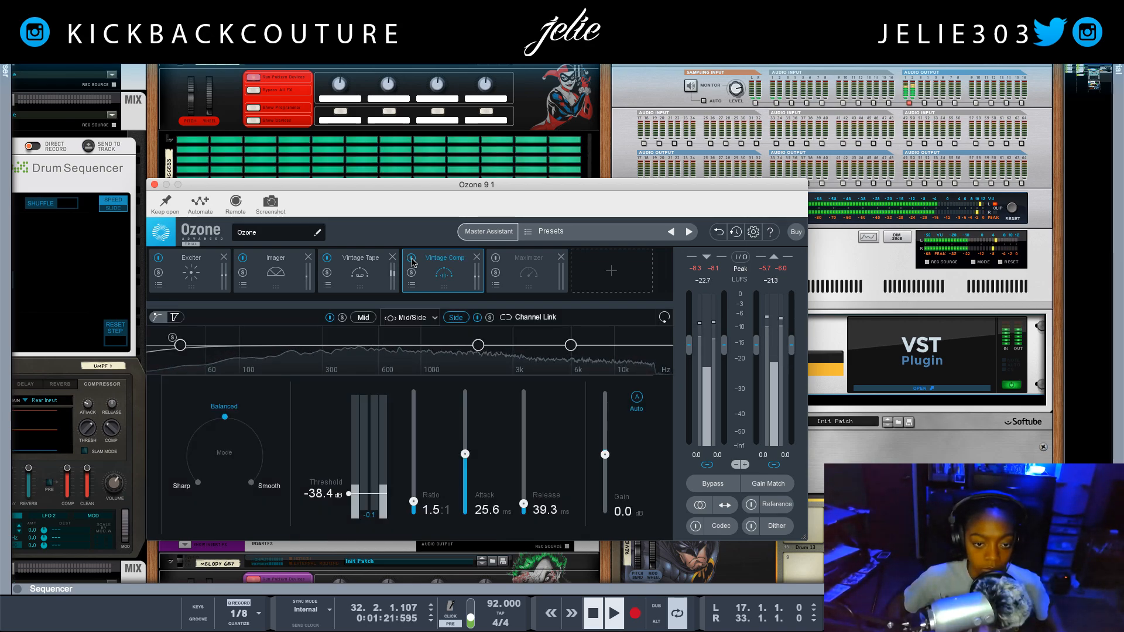
click(411, 258)
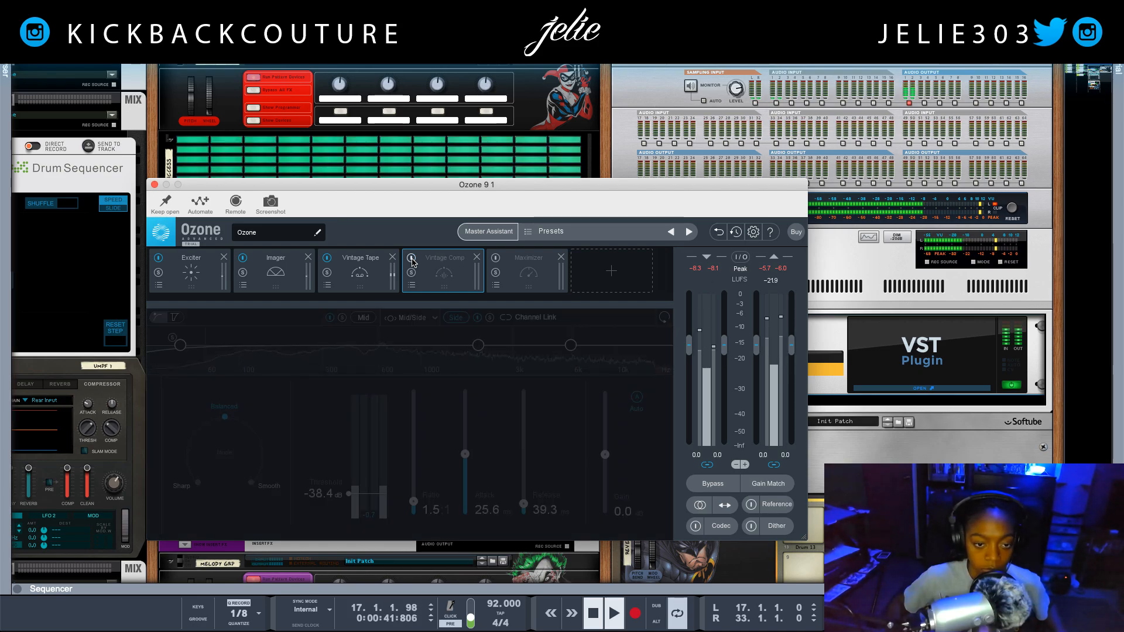
click(412, 258)
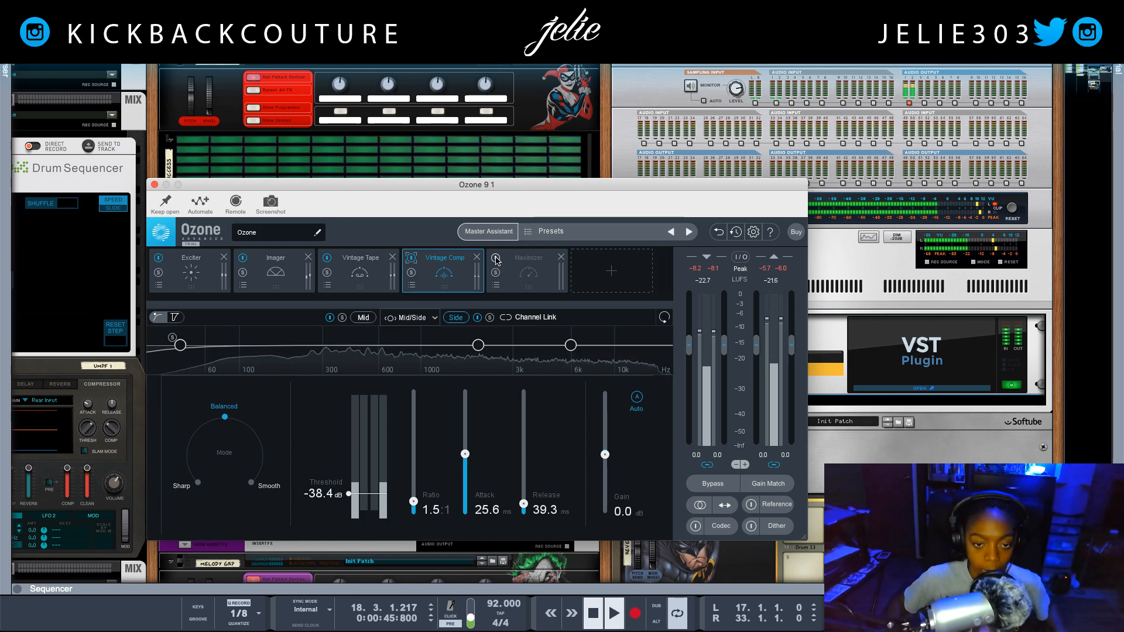
- Enable the Maximizer and set its ceiling to -0.1 dB and its threshold to -6.2 dB while checking the beat
click(518, 265)
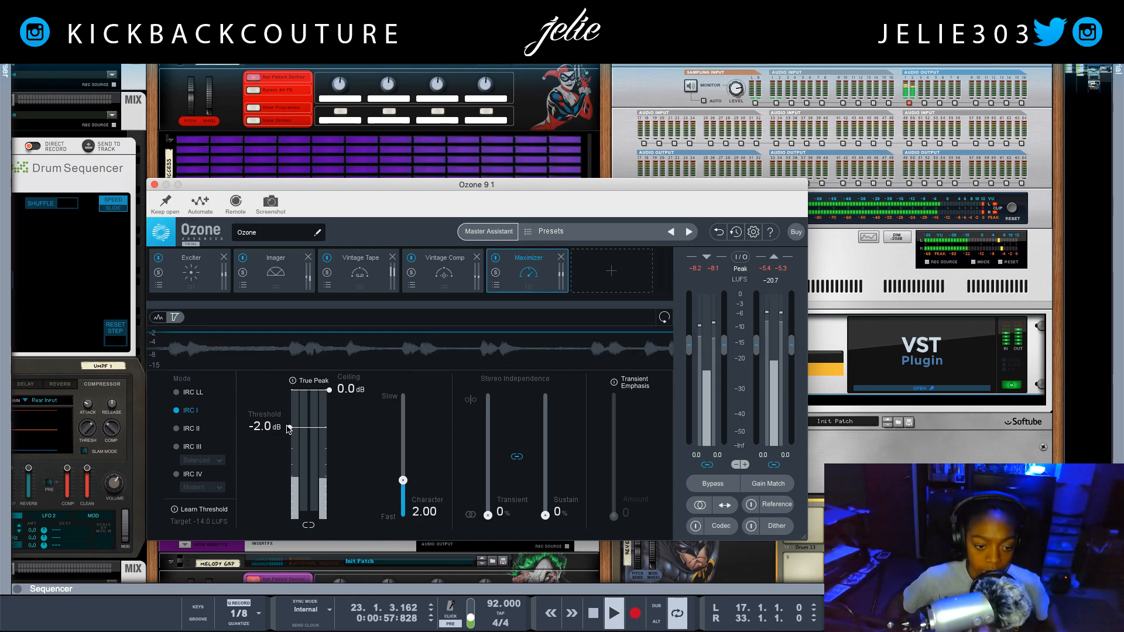
drag(288, 428, 291, 461)
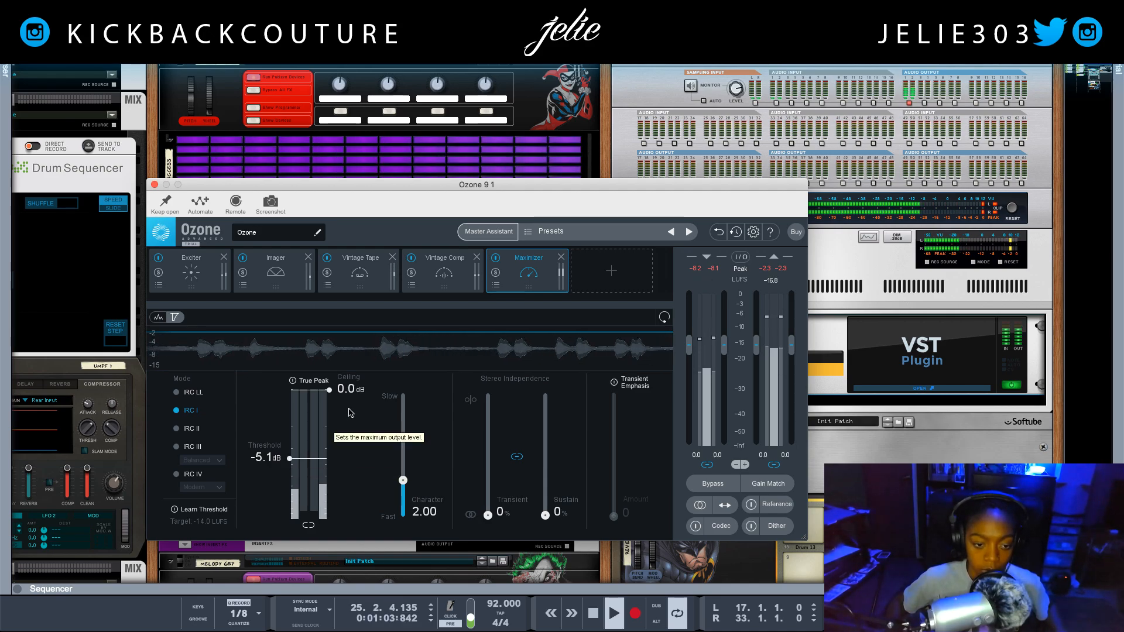
key(space)
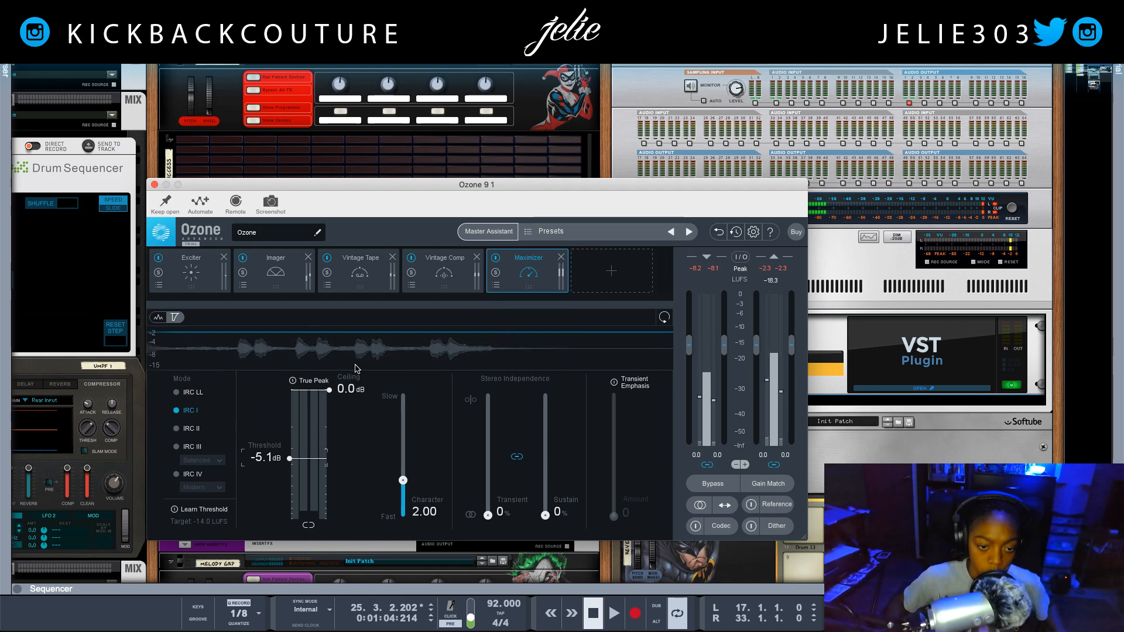
drag(351, 392, 353, 395)
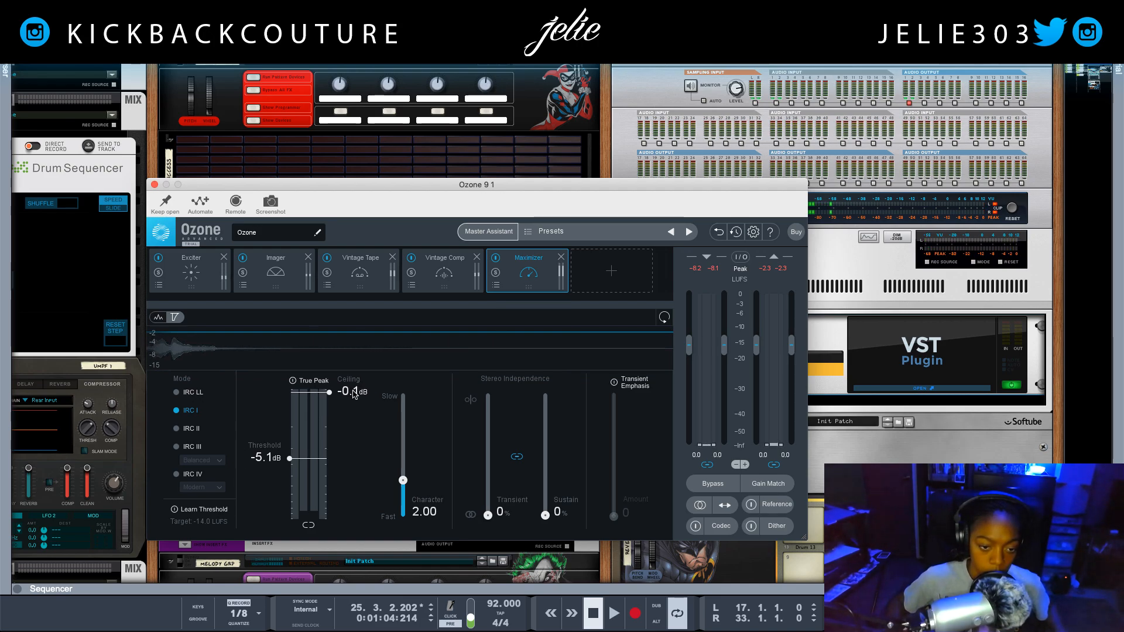
key(space)
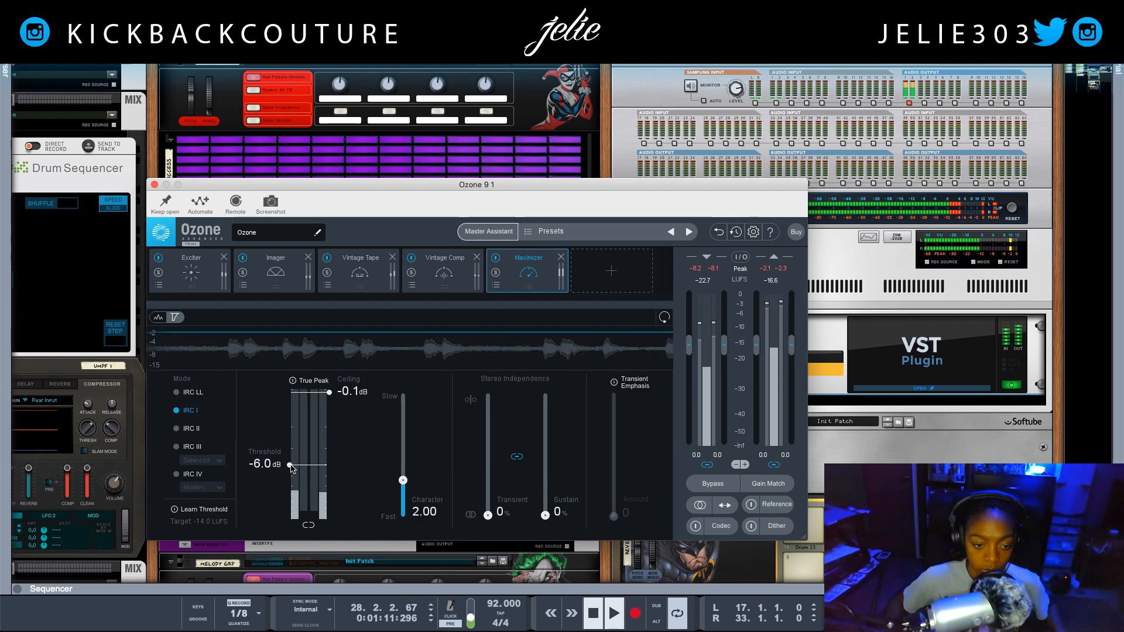
mouse_move(291, 468)
mouse_down()
mouse_move(292, 485)
mouse_move(292, 469)
mouse_up()
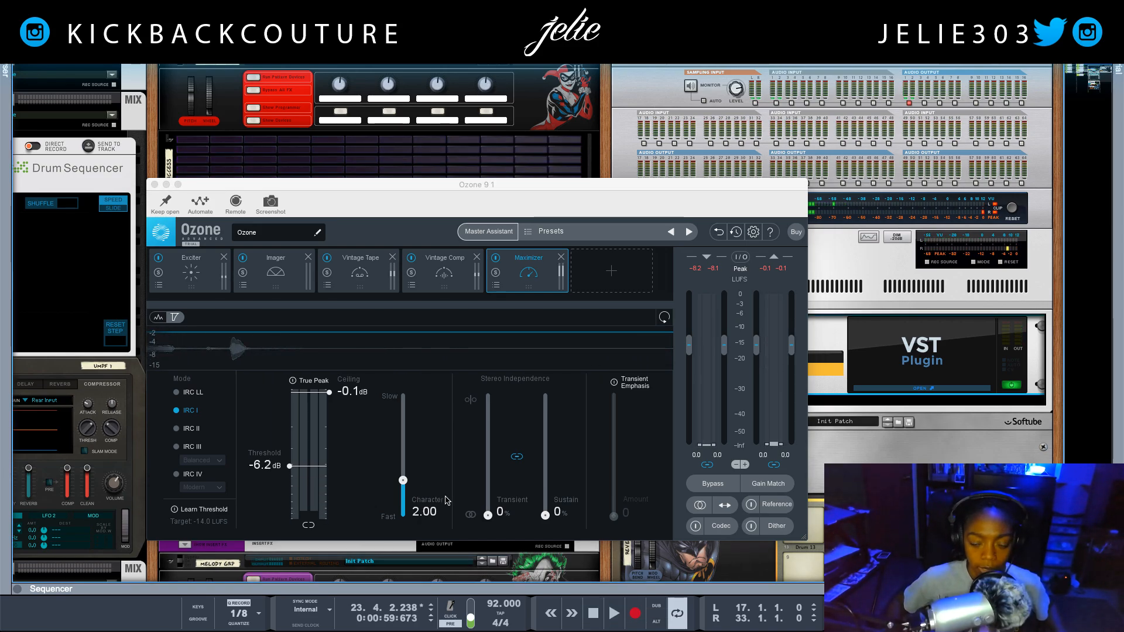
- Move the Ozone window off the master section and compare the beat with the master insert effects bypassed and active, leaving them active
drag(221, 187, 93, 197)
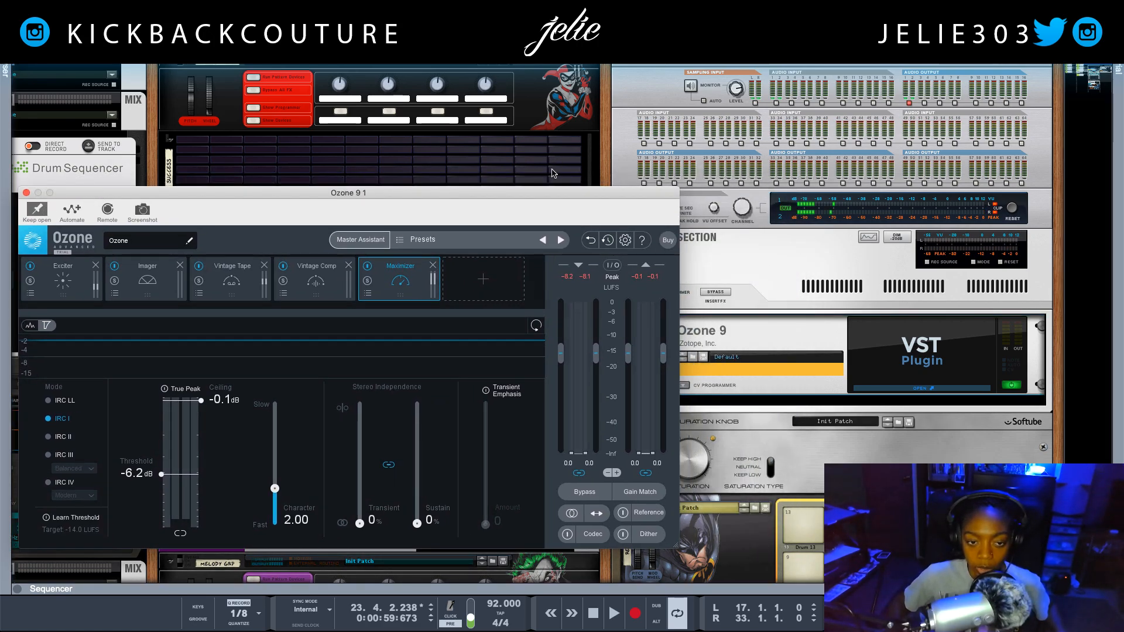
mouse_move(543, 195)
mouse_down()
mouse_move(501, 276)
mouse_move(535, 303)
mouse_move(501, 188)
mouse_move(553, 203)
mouse_up()
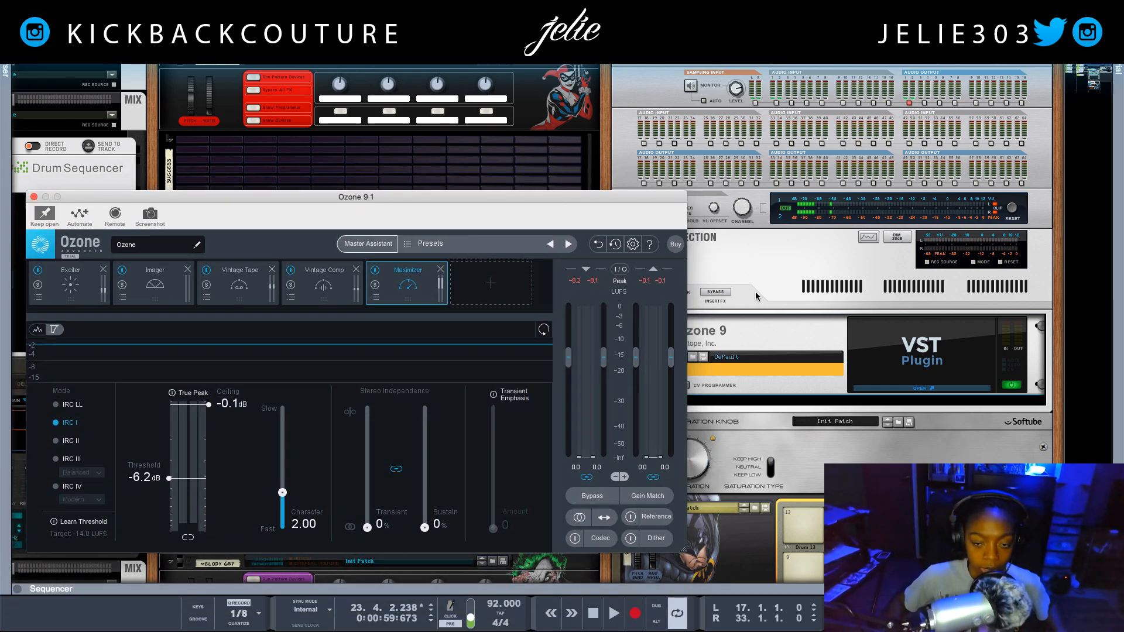
click(722, 295)
key(space)
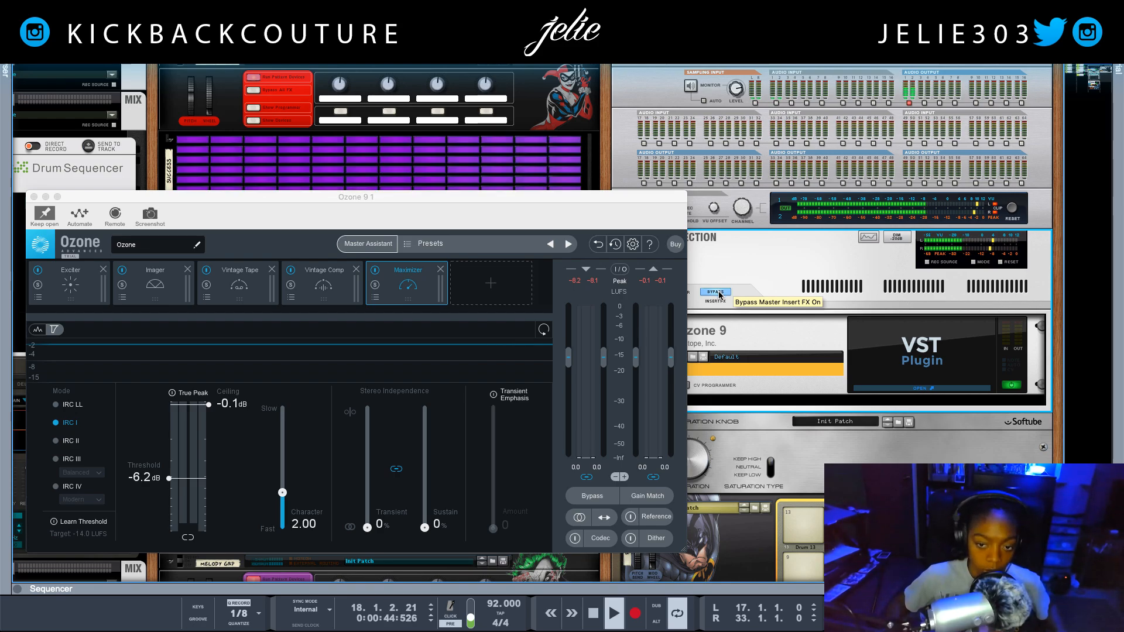
click(720, 293)
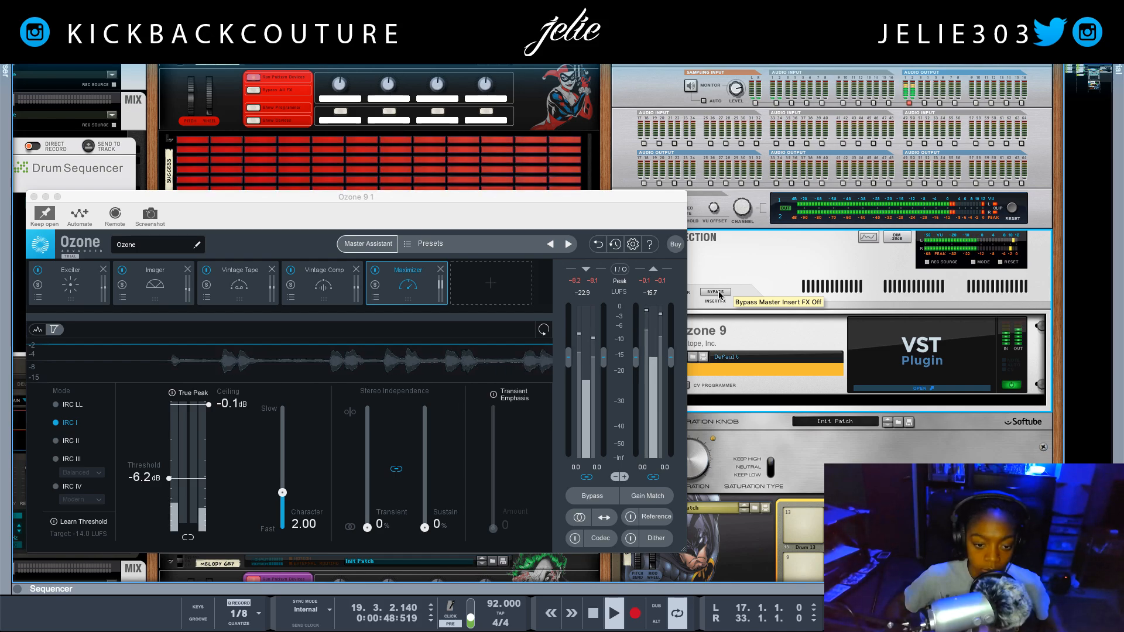
- Set the Maximizer's ceiling to -0.2 dB, then play the beat with the master meter's clip indicators reset and stop it
click(327, 378)
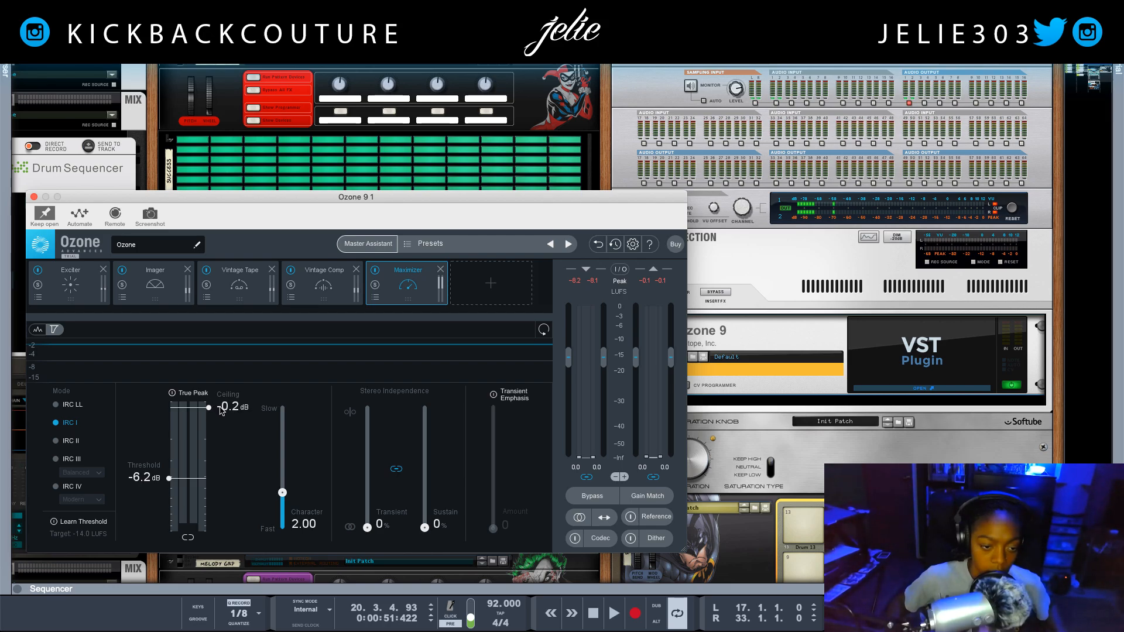
key(space)
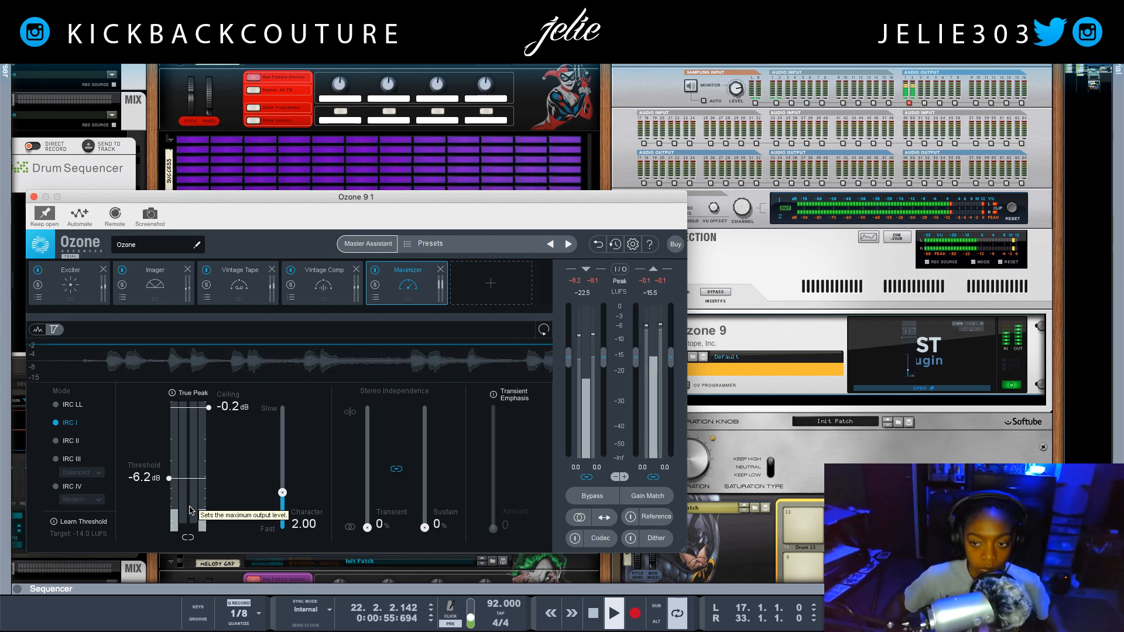
click(1011, 212)
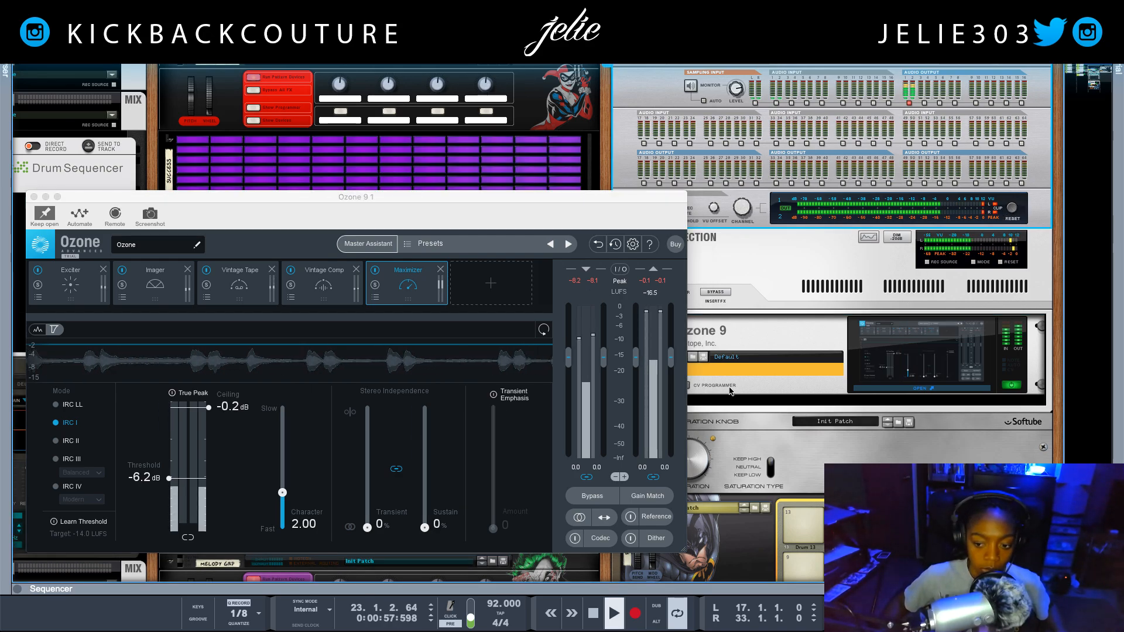
key(space)
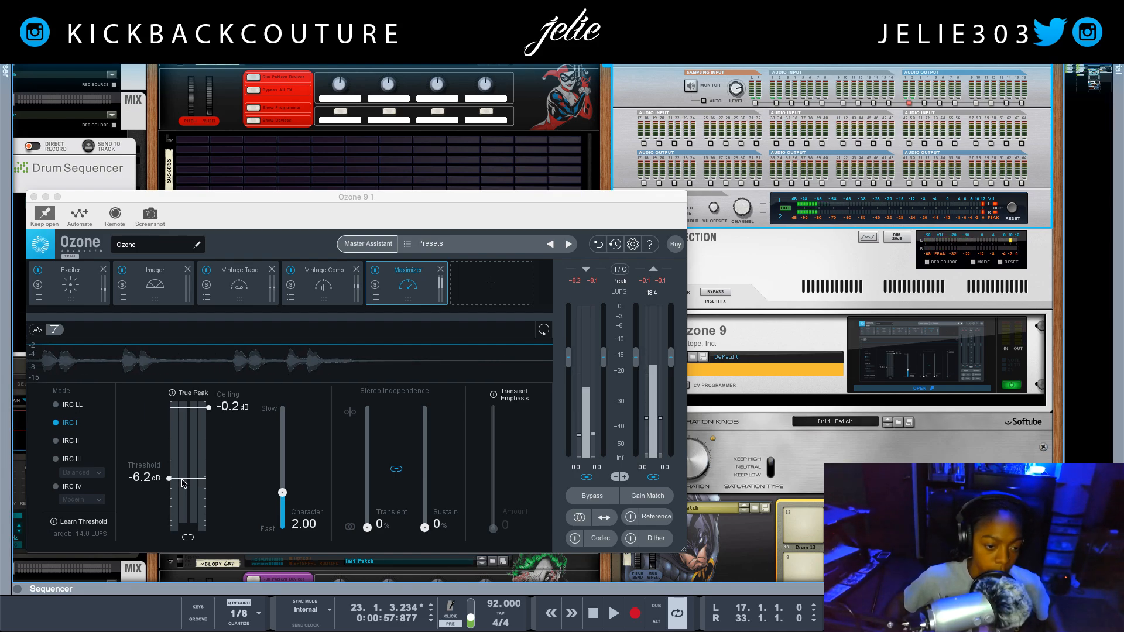
- Raise the Maximizer's threshold to 0.0 dB, resume playback and reset the master meter's clip indicators
drag(169, 479, 169, 475)
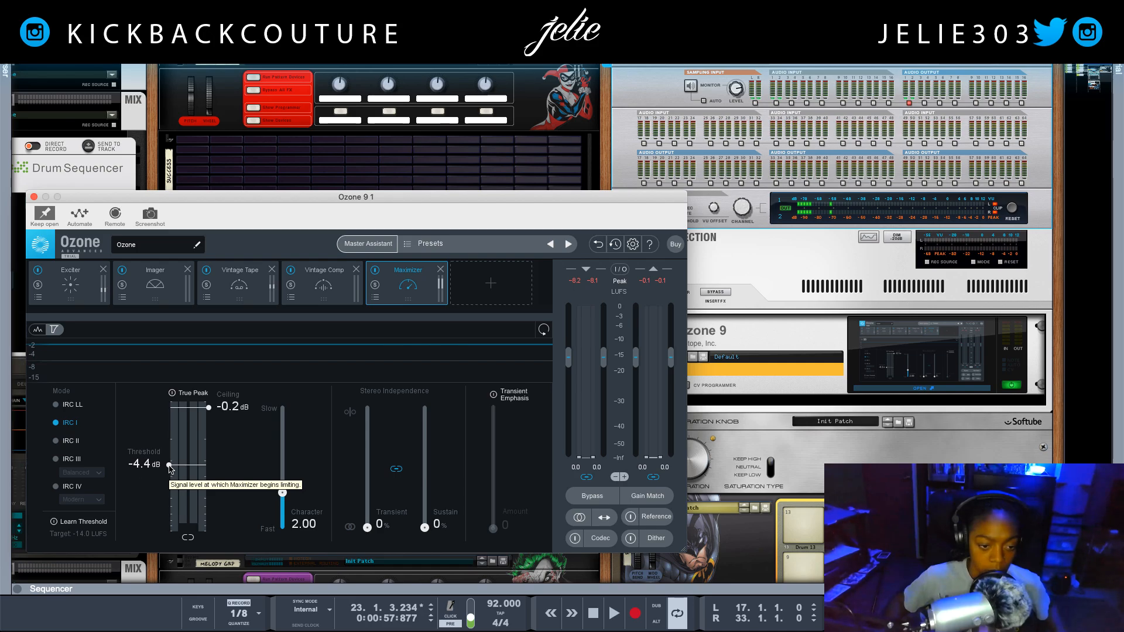
key(space)
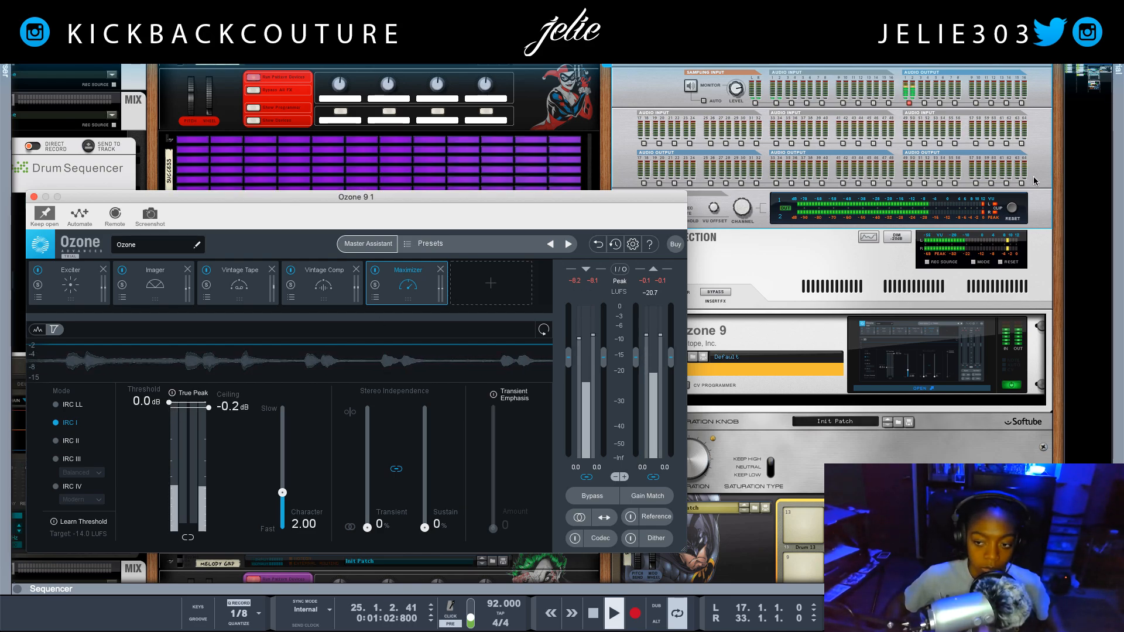
click(1011, 210)
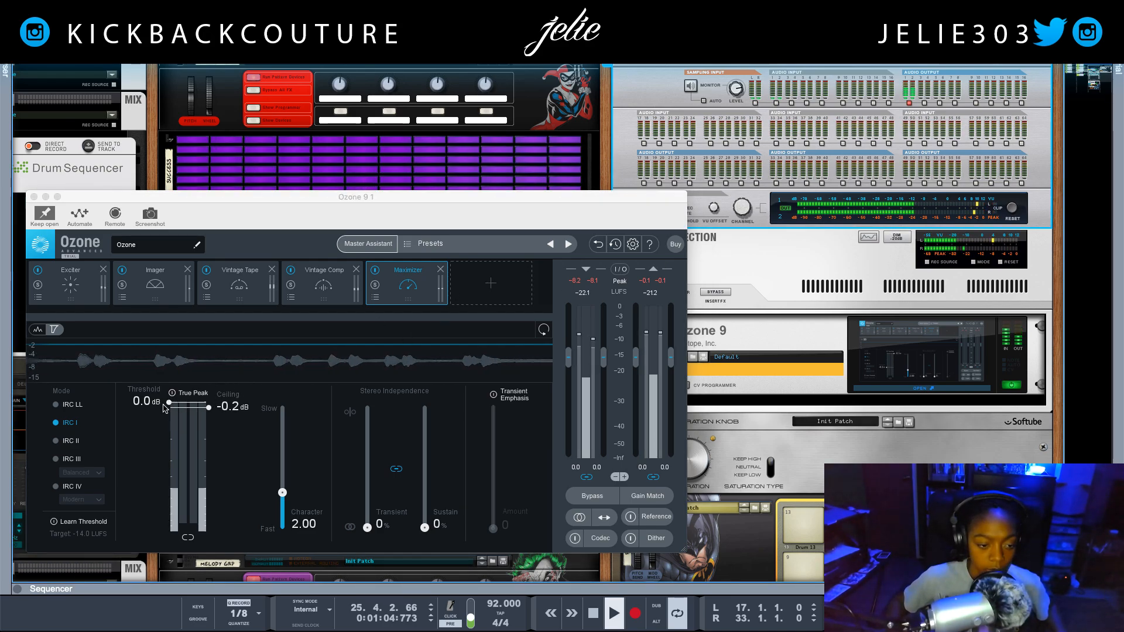
- Lower the Maximizer's threshold in stages to -6.8 dB while playing the beat and checking the master meter's clip indicators
drag(168, 405, 173, 448)
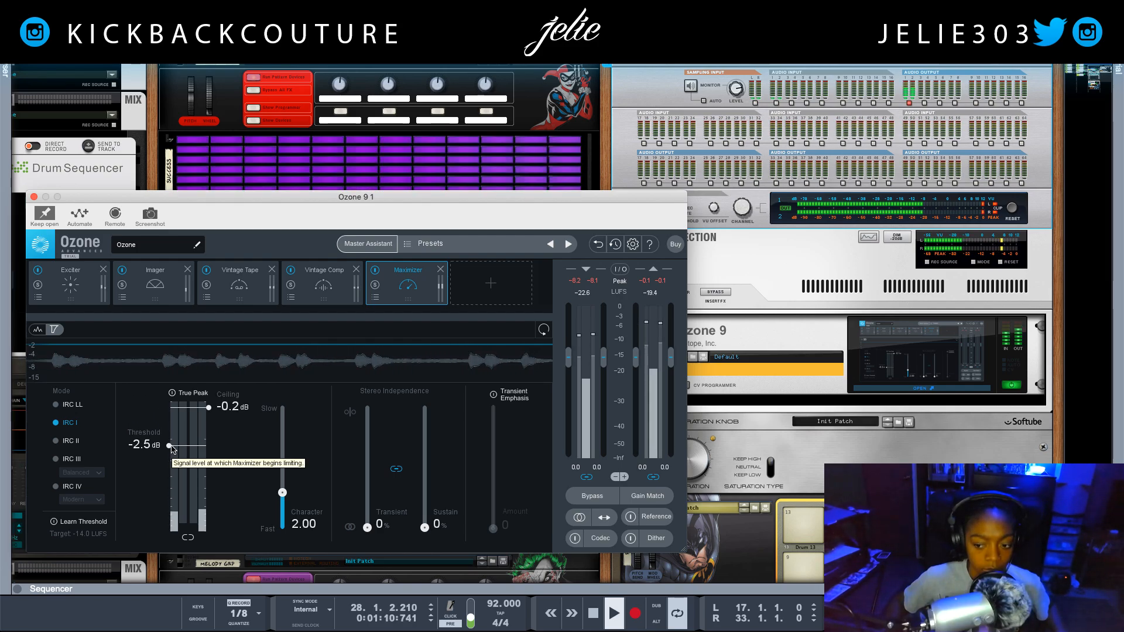
drag(173, 449, 167, 455)
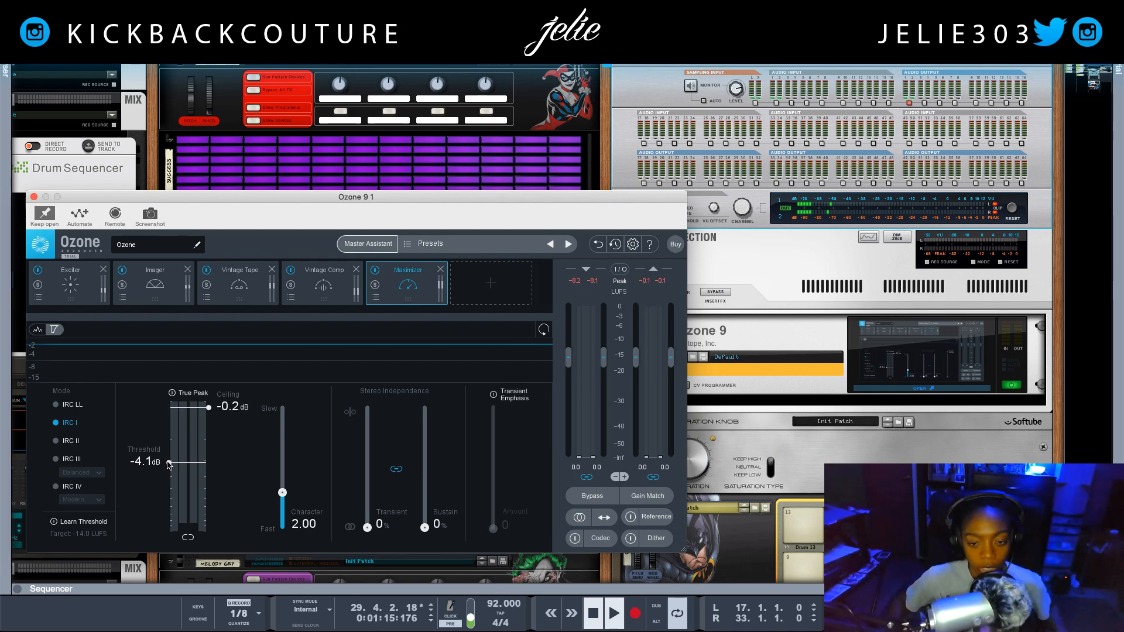
click(1012, 210)
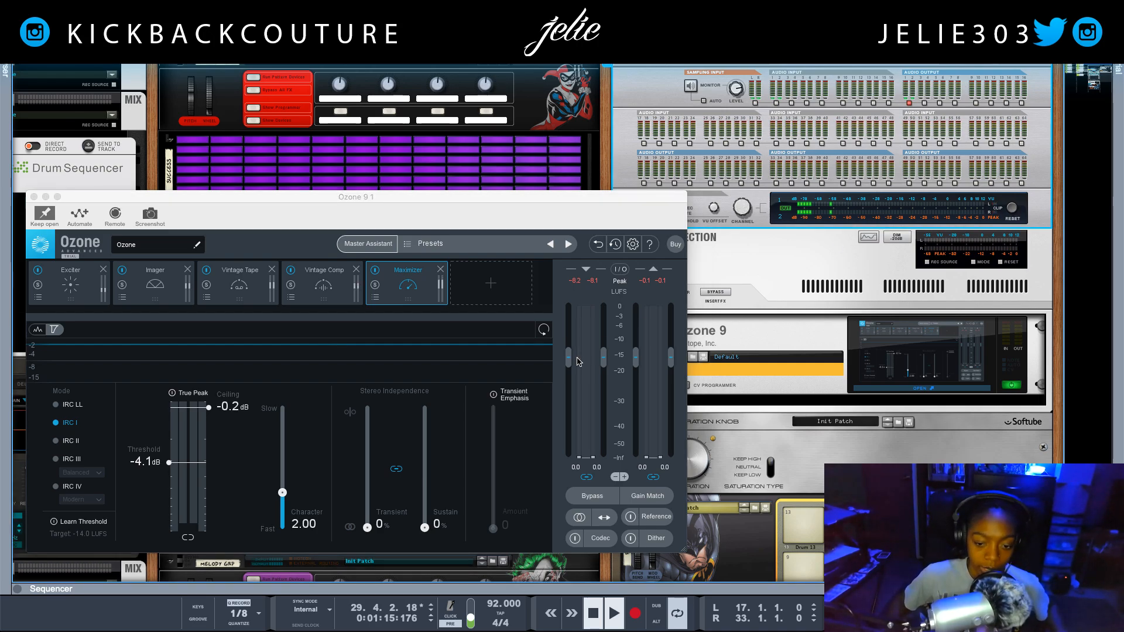
click(492, 286)
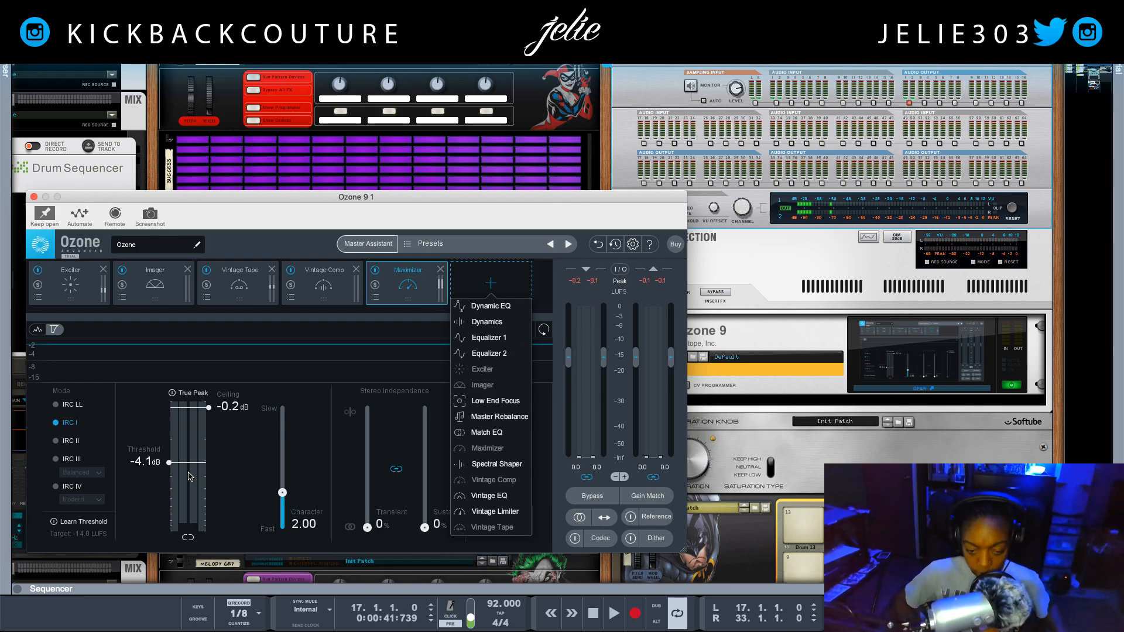
key(space)
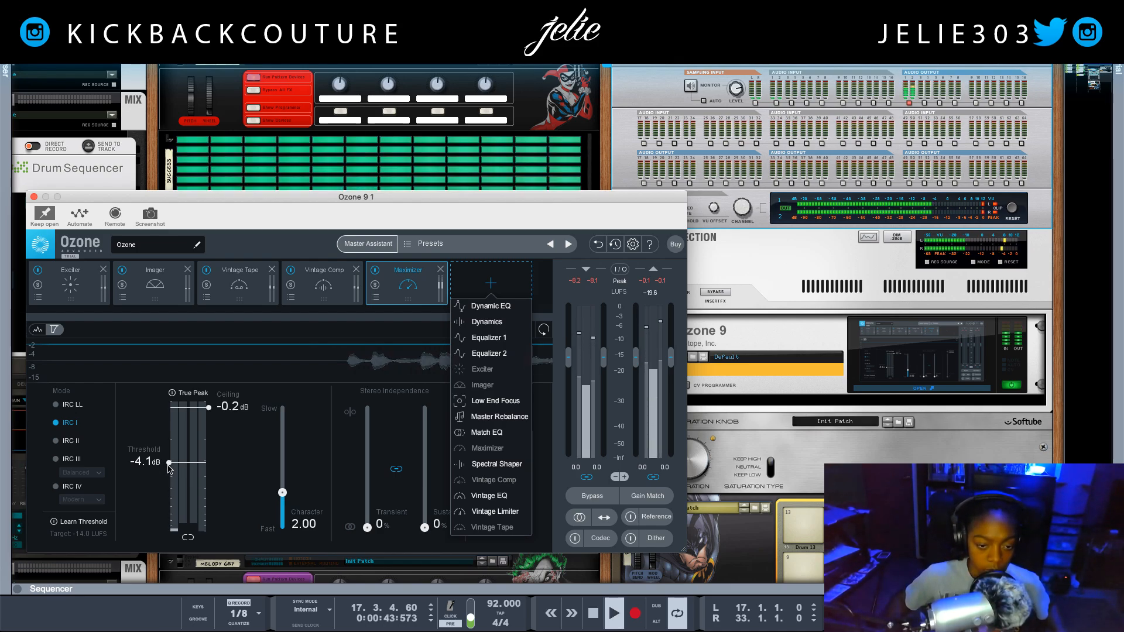
drag(169, 465, 171, 487)
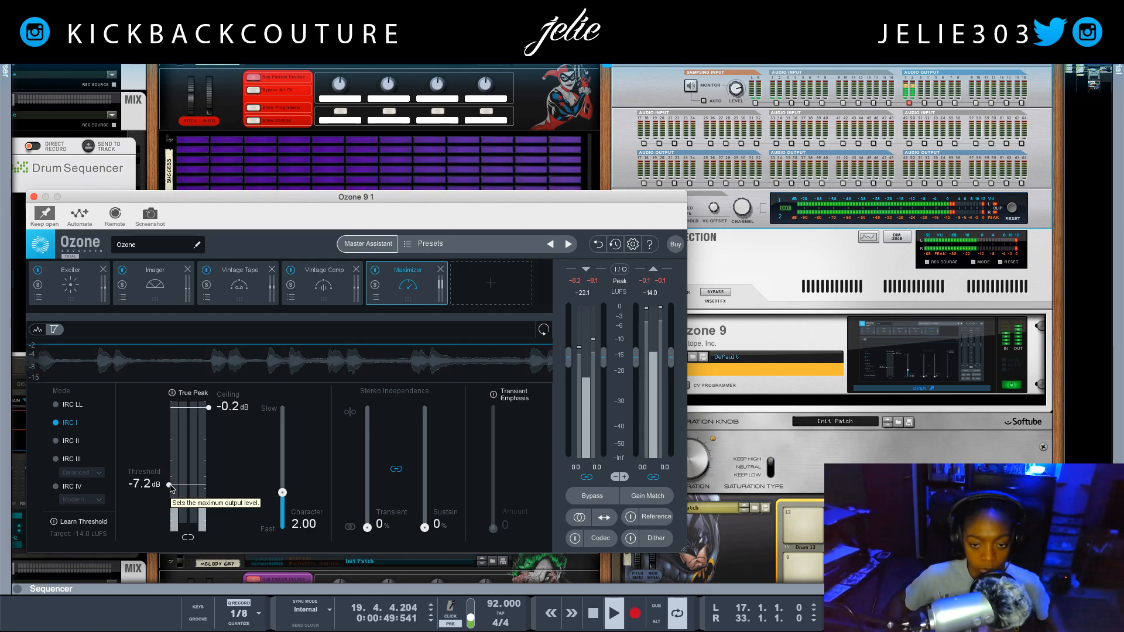
drag(170, 487, 170, 485)
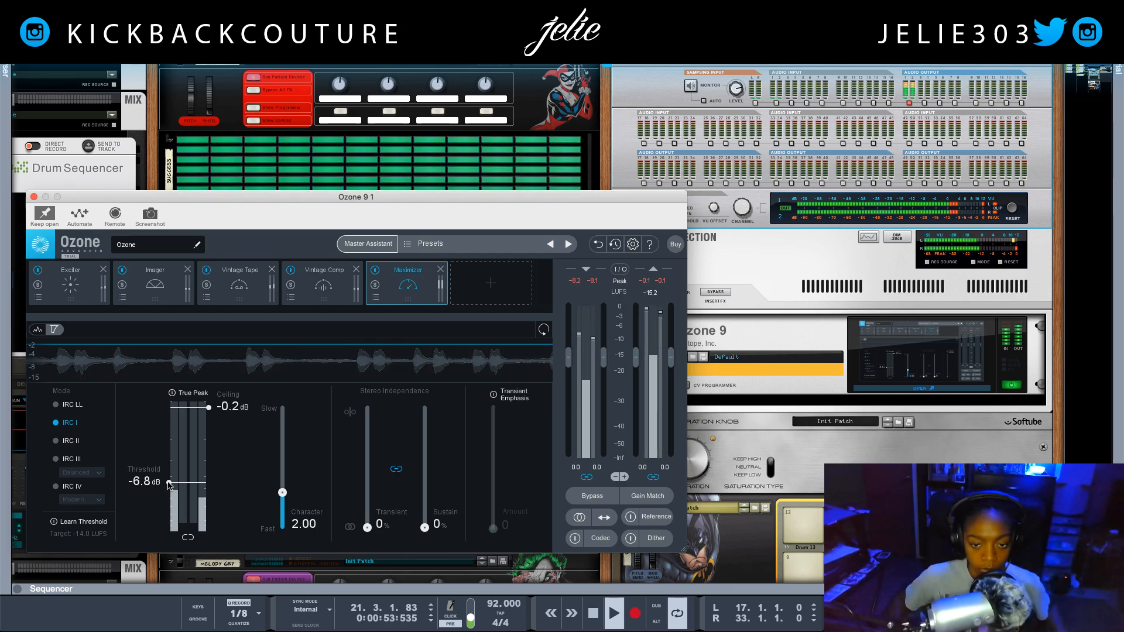
key(space)
- Try a Vintage Limiter after the Maximizer, varying its ceiling between -1.8 dB and 0.0 dB during playback, and remove the module
click(495, 287)
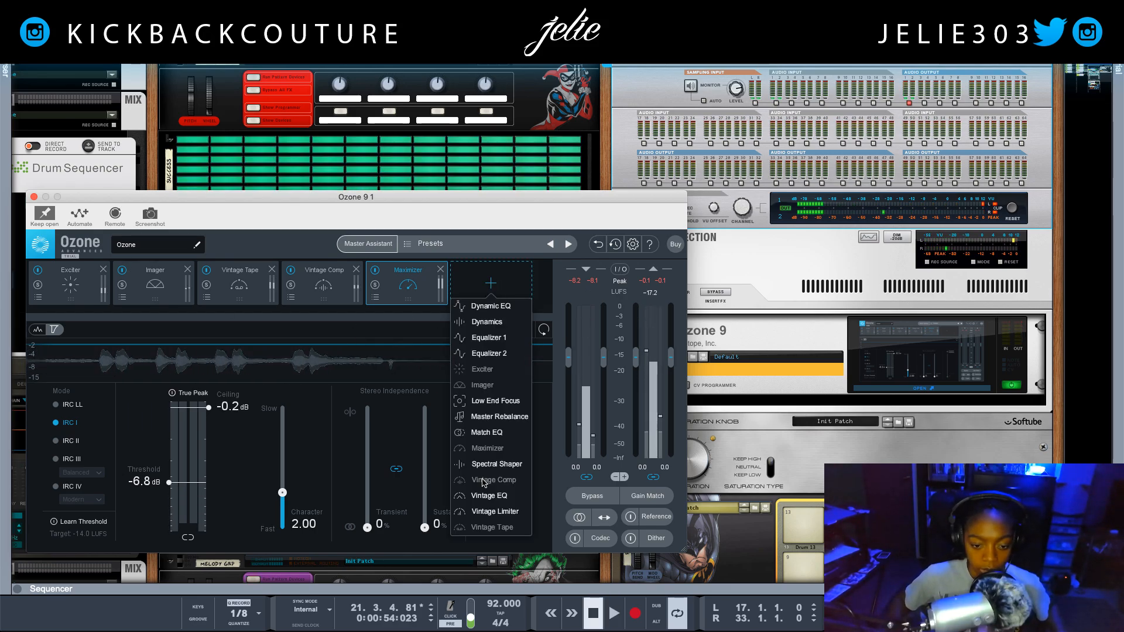
click(490, 511)
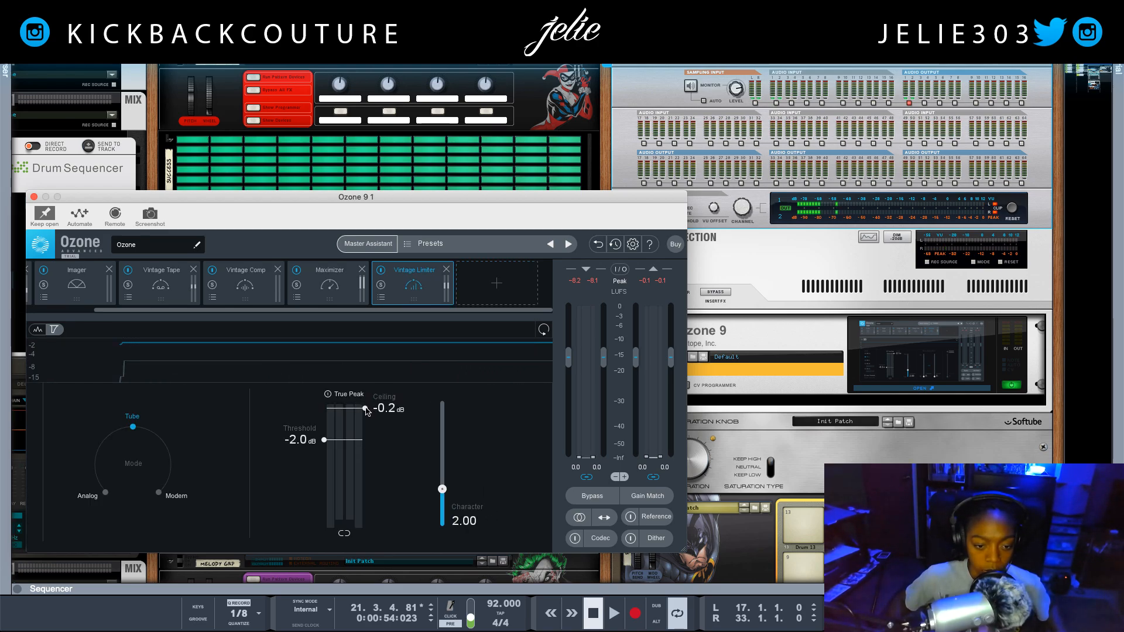
key(space)
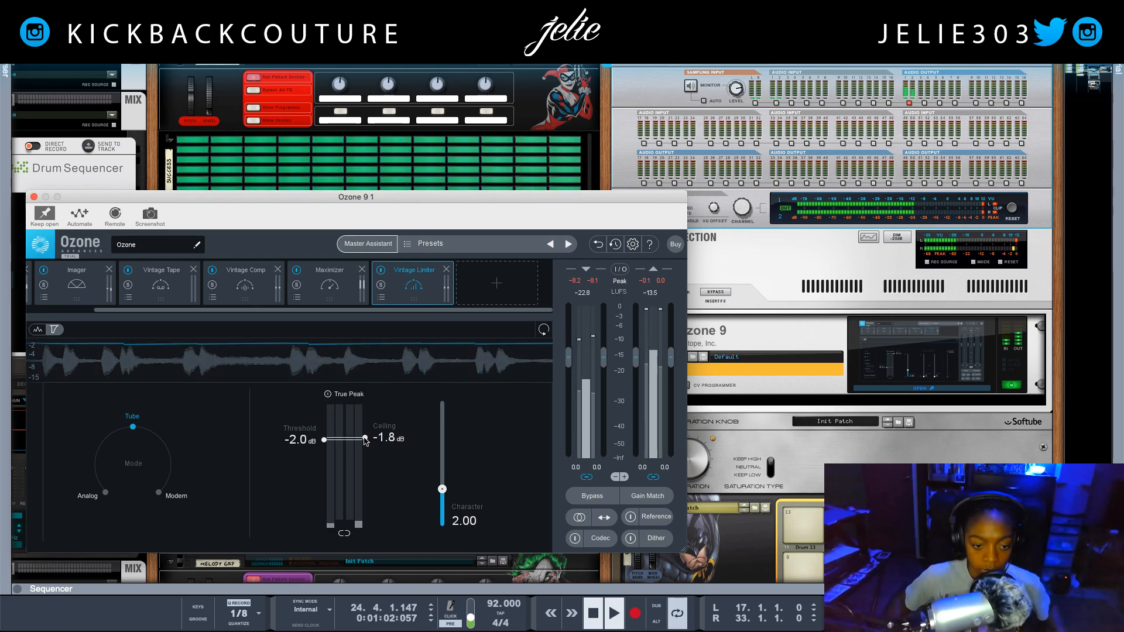
drag(366, 453, 371, 471)
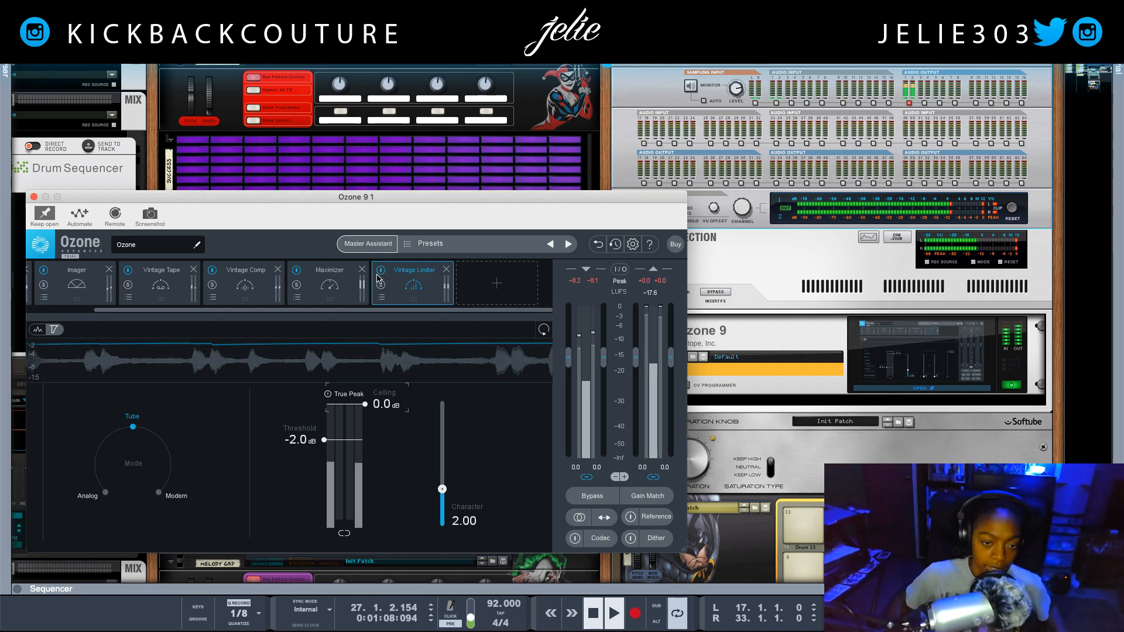
click(447, 269)
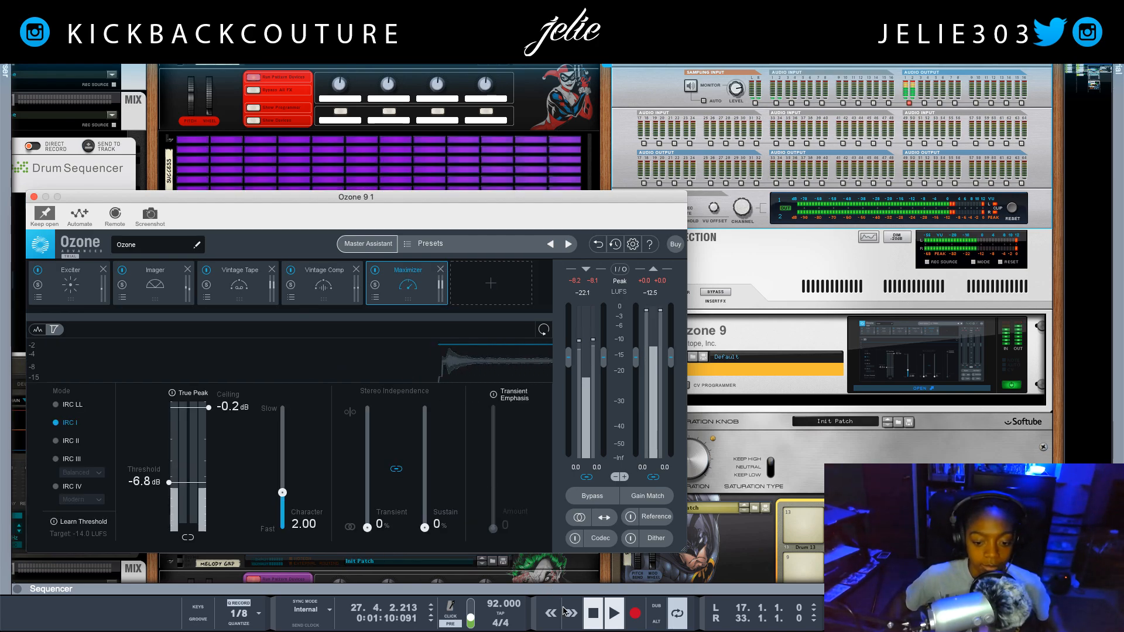
- Stop playback, return to the start of the song and close the Ozone window
click(598, 619)
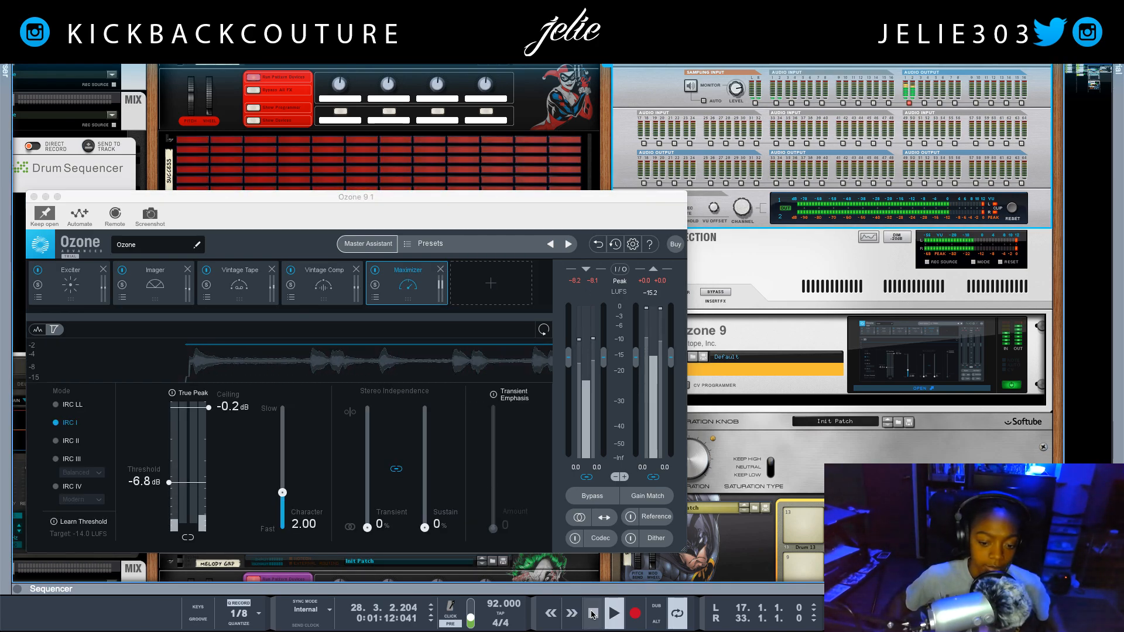
click(590, 613)
drag(281, 211, 329, 214)
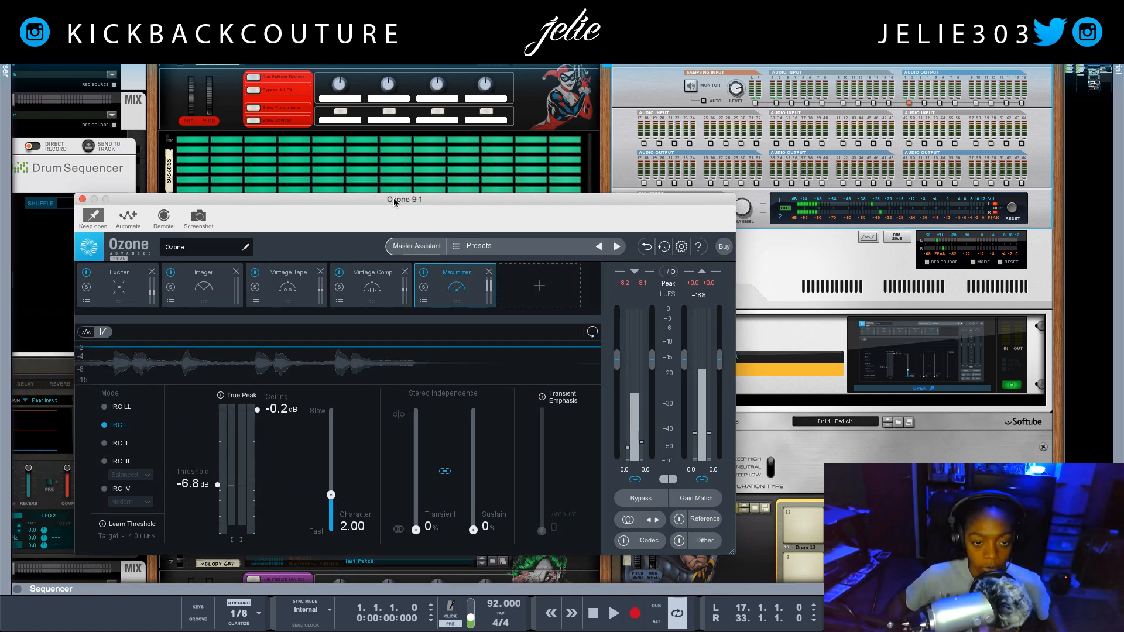
click(82, 200)
- Try an MClass Maximizer with Soft Clip enabled after Ozone 9 in the master inserts, checking for clipping during playback, and delete it
right_click(730, 406)
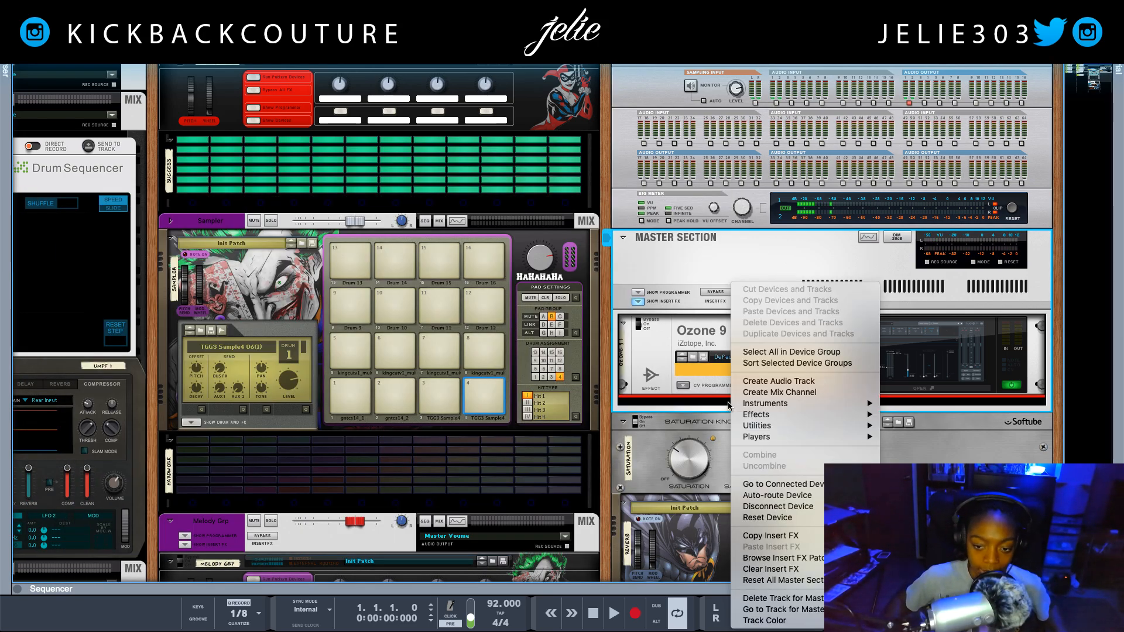
mouse_move(751, 408)
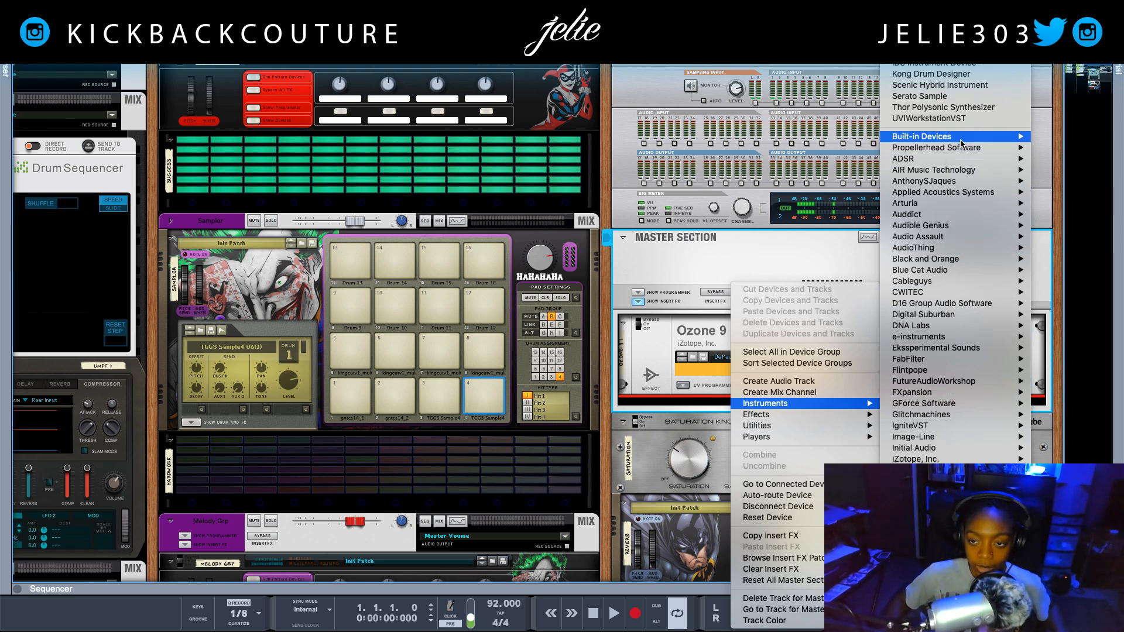
mouse_move(961, 141)
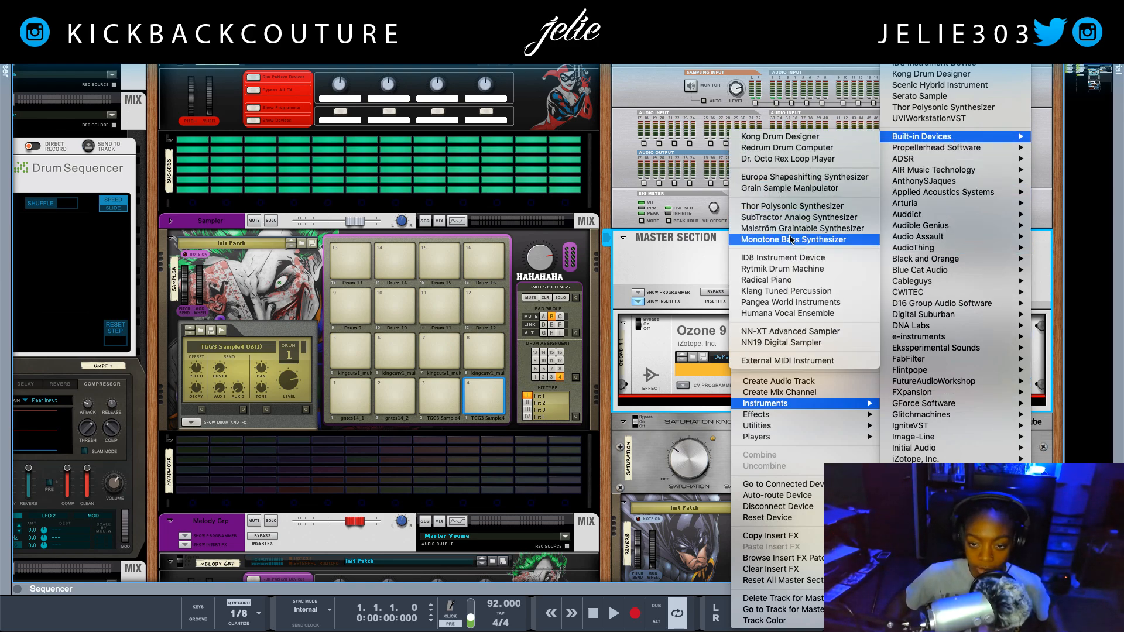
mouse_move(795, 417)
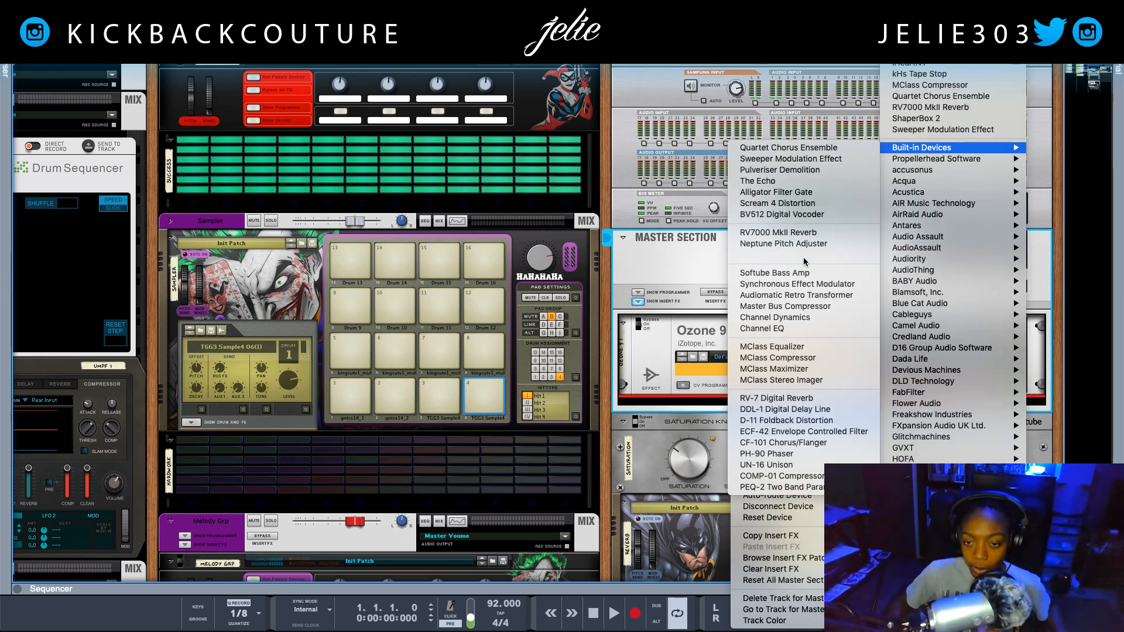
click(784, 368)
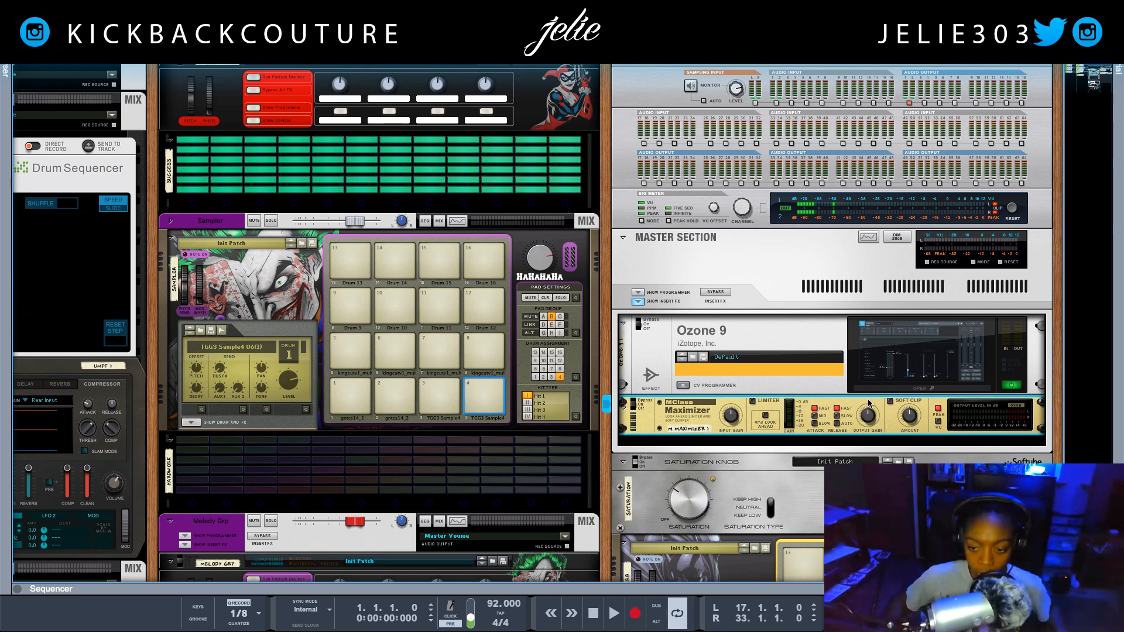
key(space)
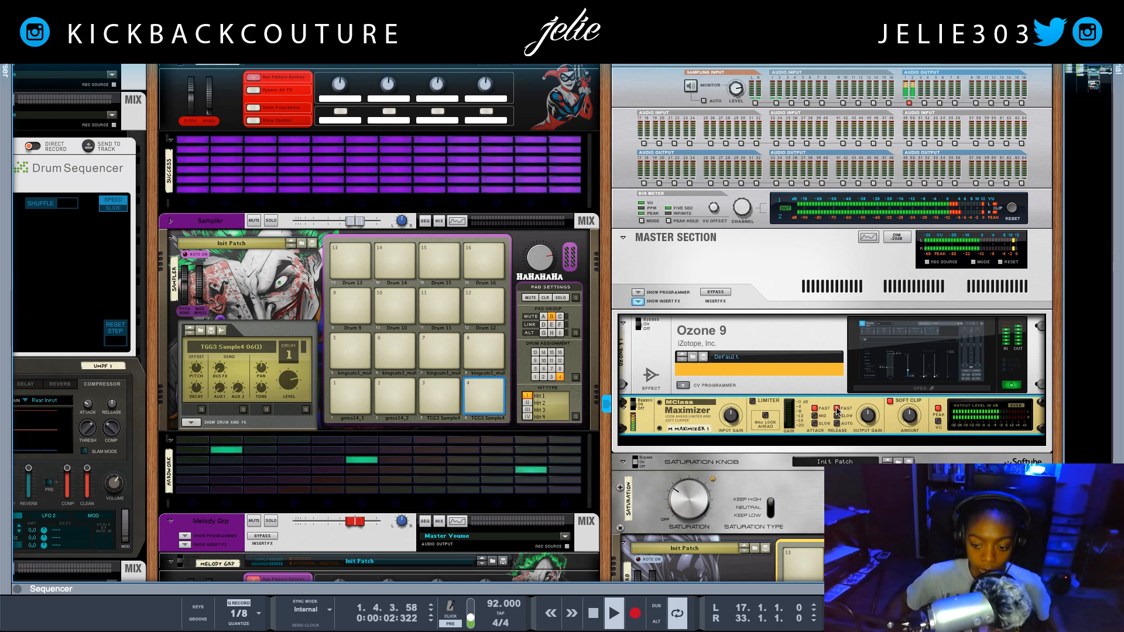
click(1012, 208)
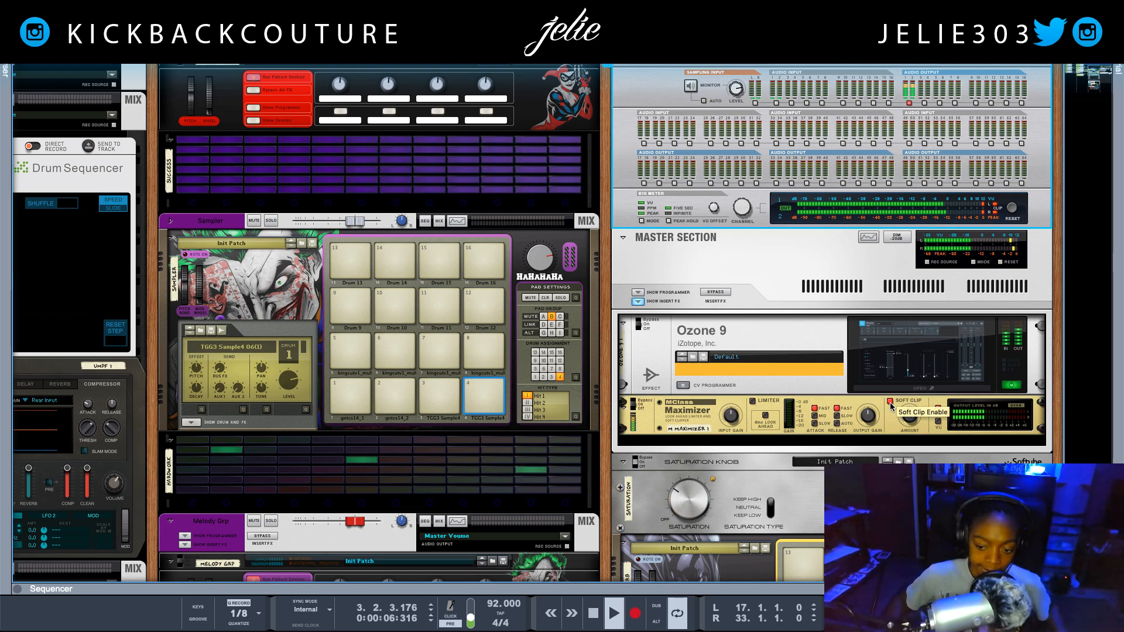
key(space)
click(692, 411)
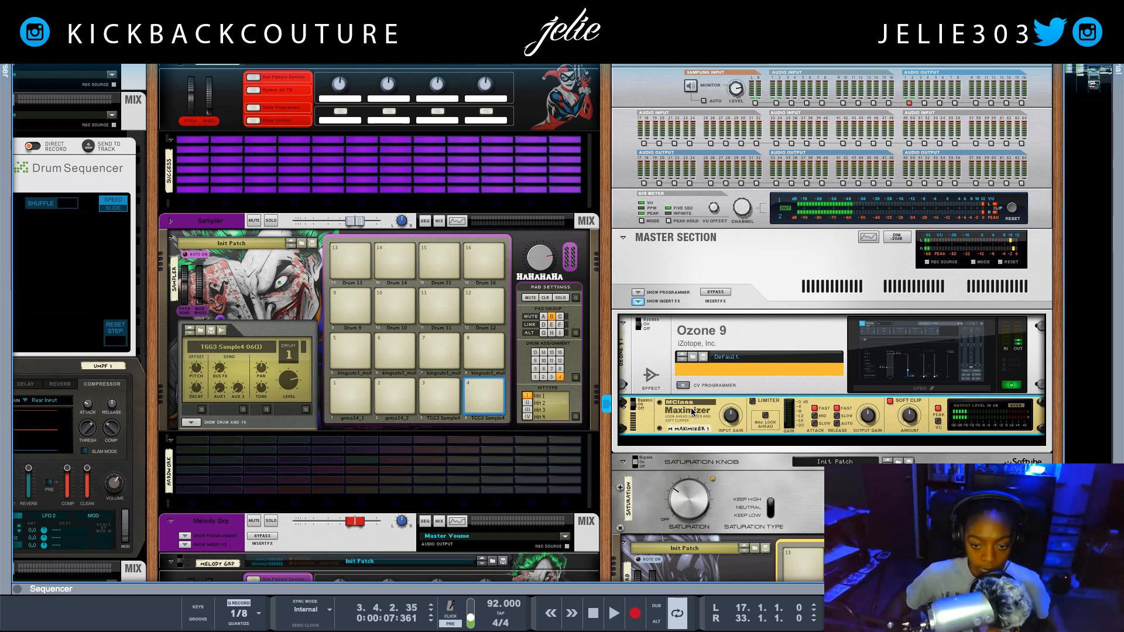
key(BackSpace)
key(super+space)
- Add FabFilter Pro-L 2 after Ozone 9 in the master inserts and set its output level to -0.02 dBTP while playing the beat
right_click(706, 403)
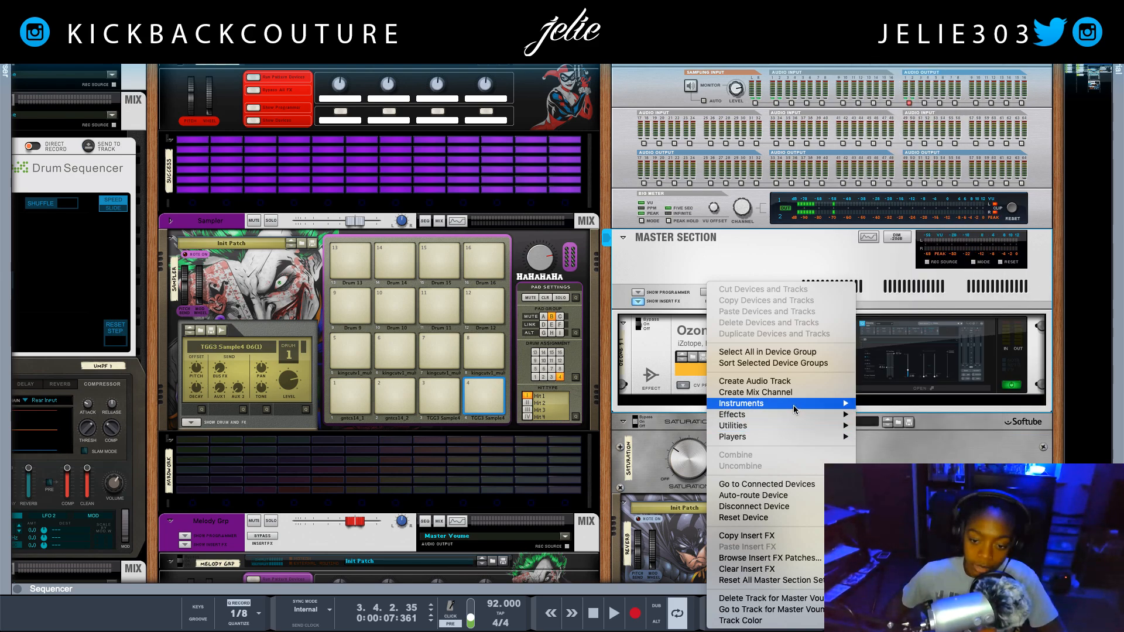
mouse_move(793, 408)
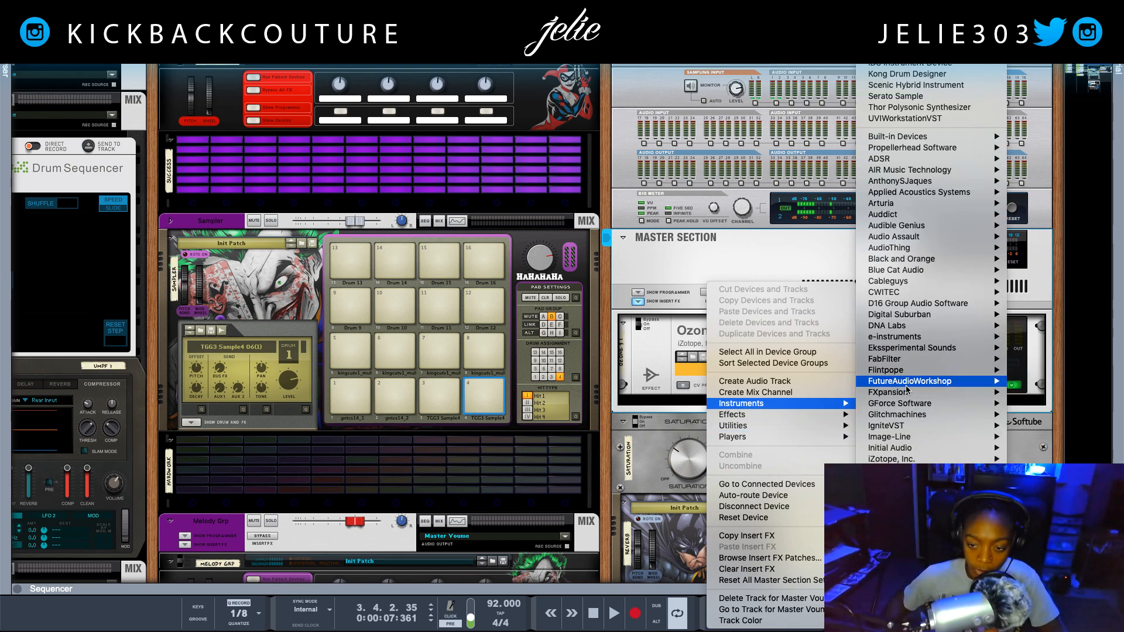
mouse_move(909, 359)
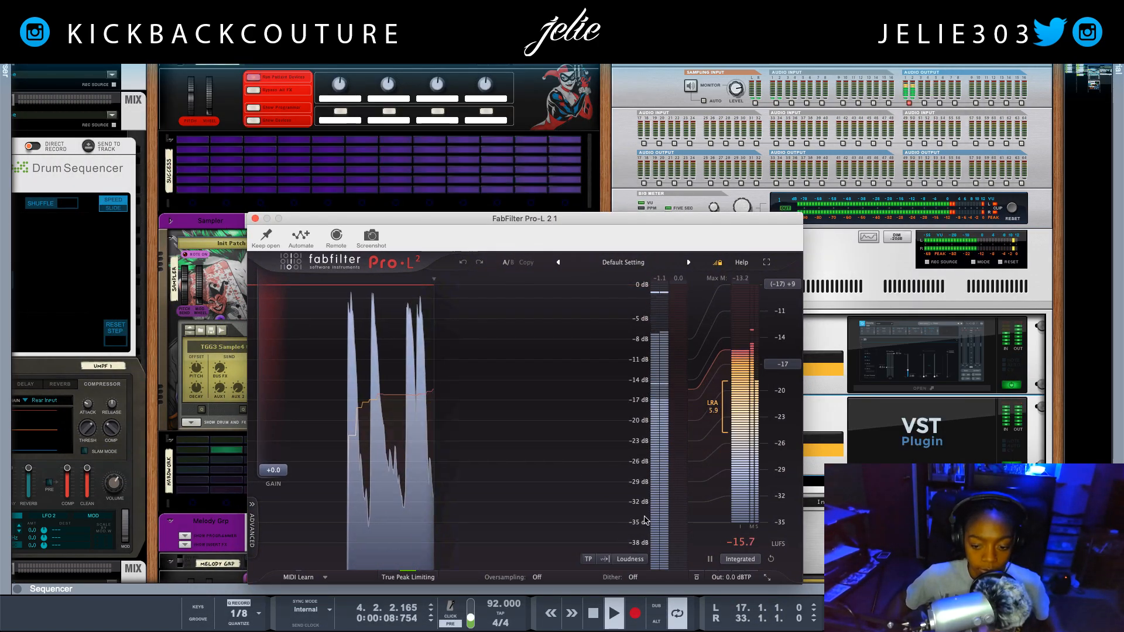
mouse_move(729, 579)
mouse_move(730, 553)
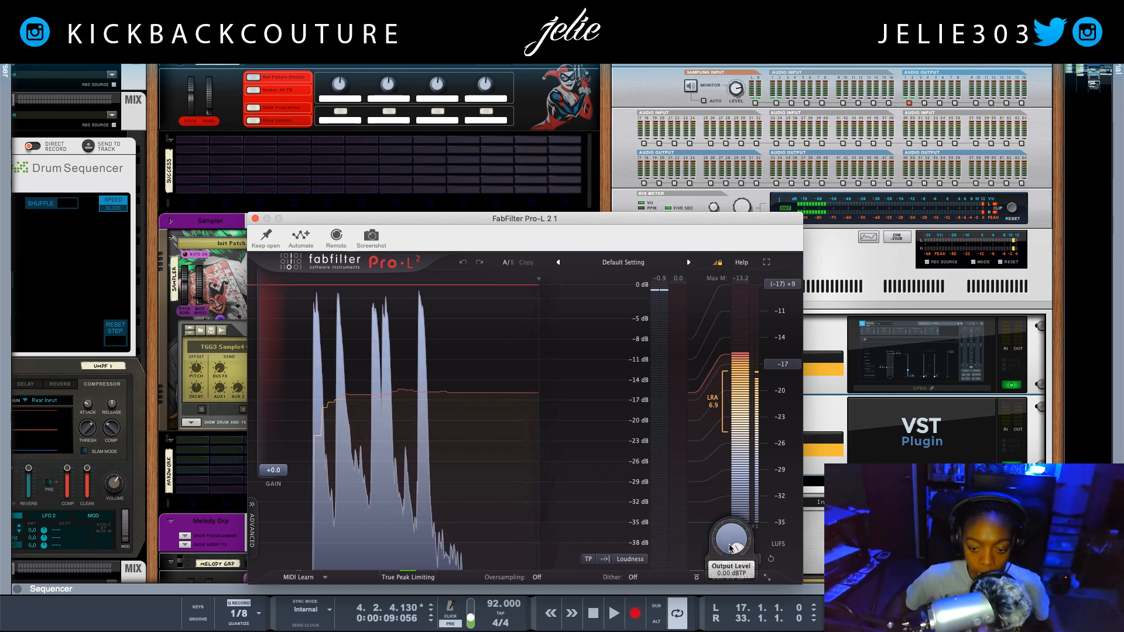
key(space)
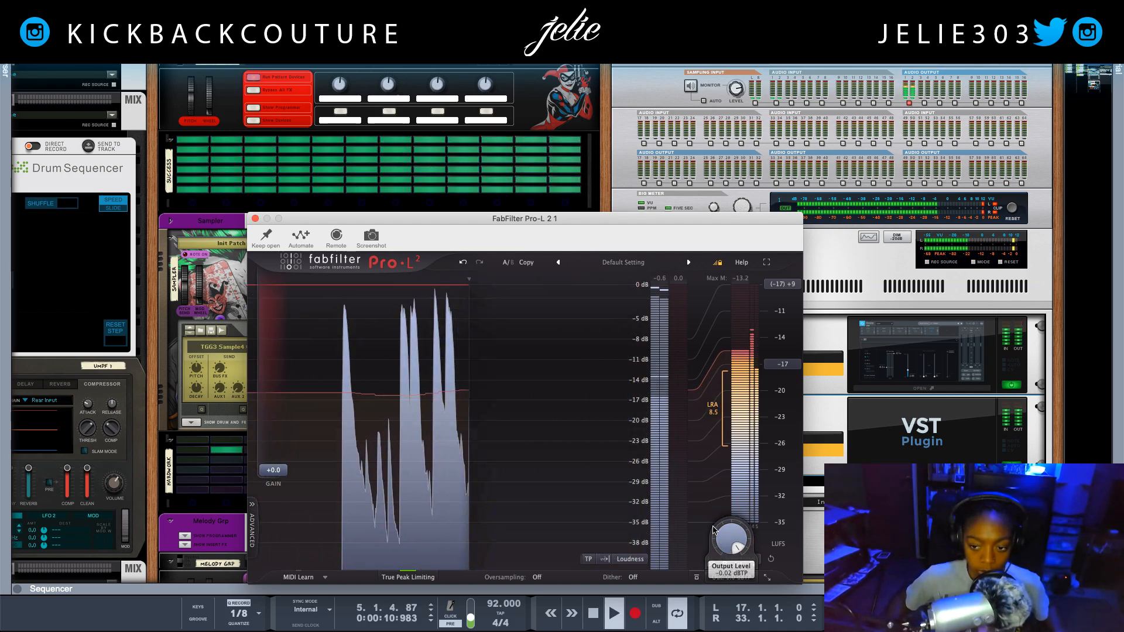
- Check the master meter with the Pro-L 2 window out of the way, stop playback, and reopen the limiter clear of the master section
drag(477, 218, 299, 206)
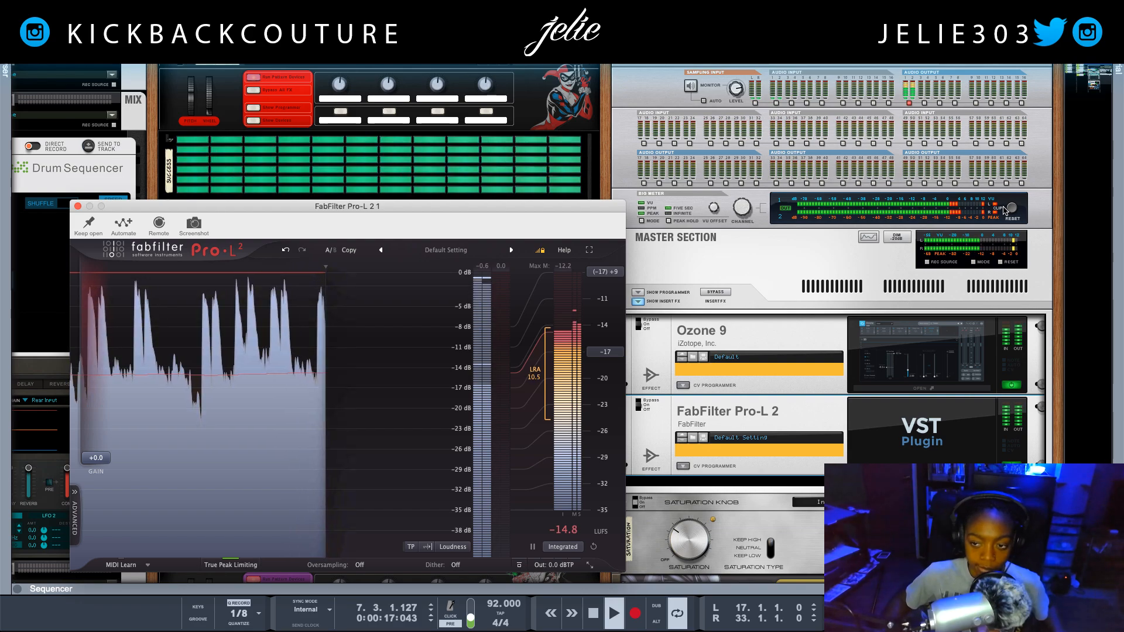
click(632, 225)
key(space)
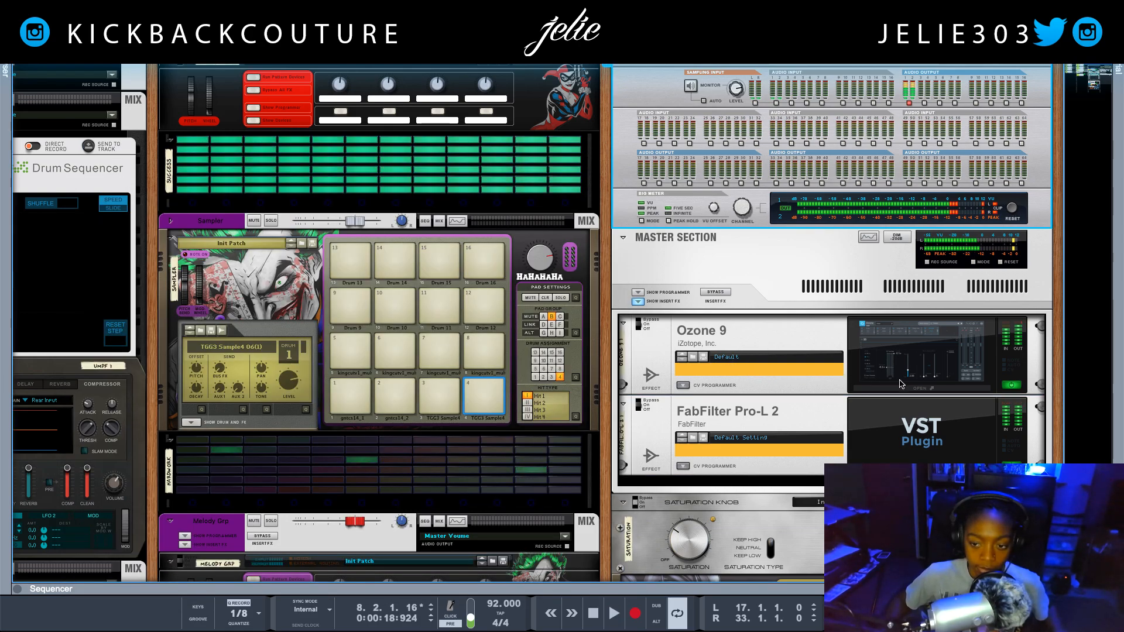
click(922, 432)
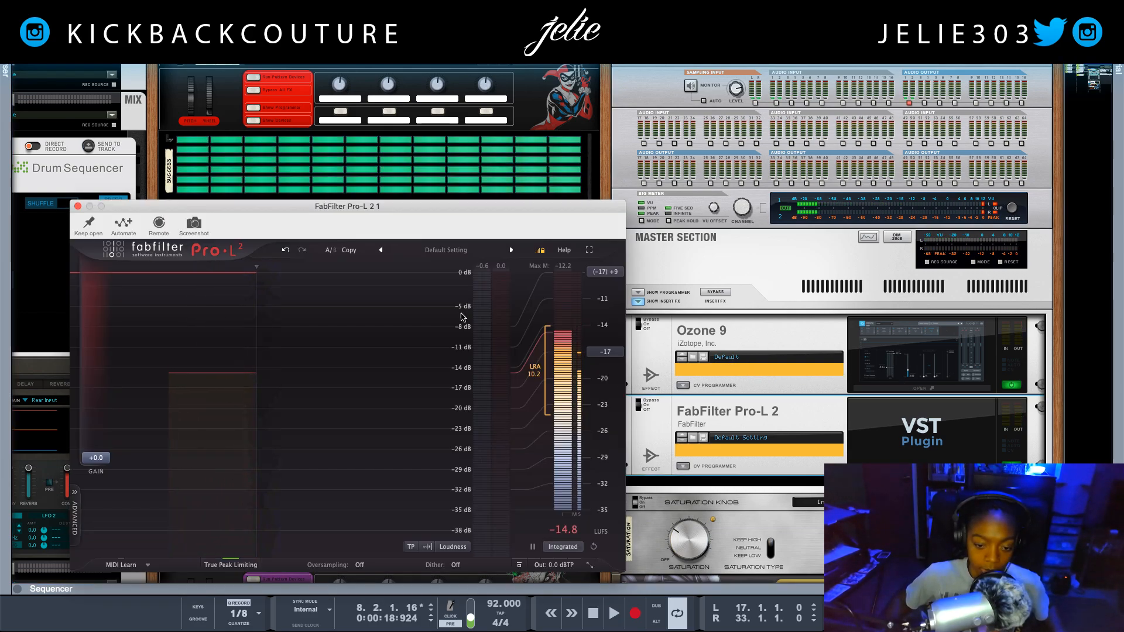
drag(430, 205, 428, 151)
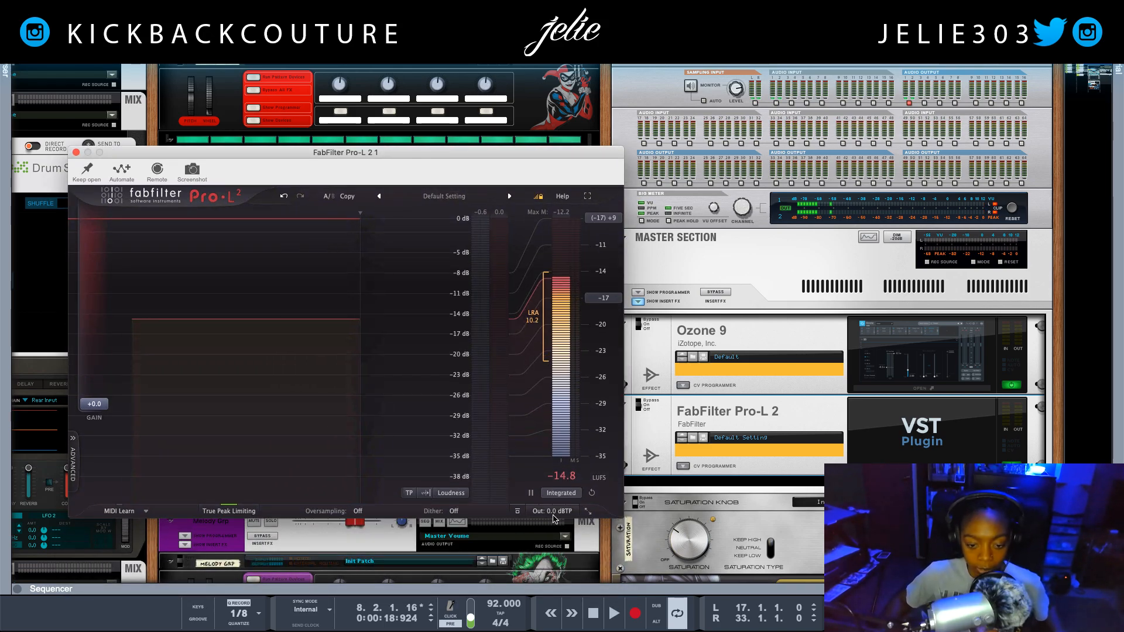
- Lower the Pro-L 2 output level to about -0.99 dBTP while playing the beat to test for master clipping
mouse_move(555, 503)
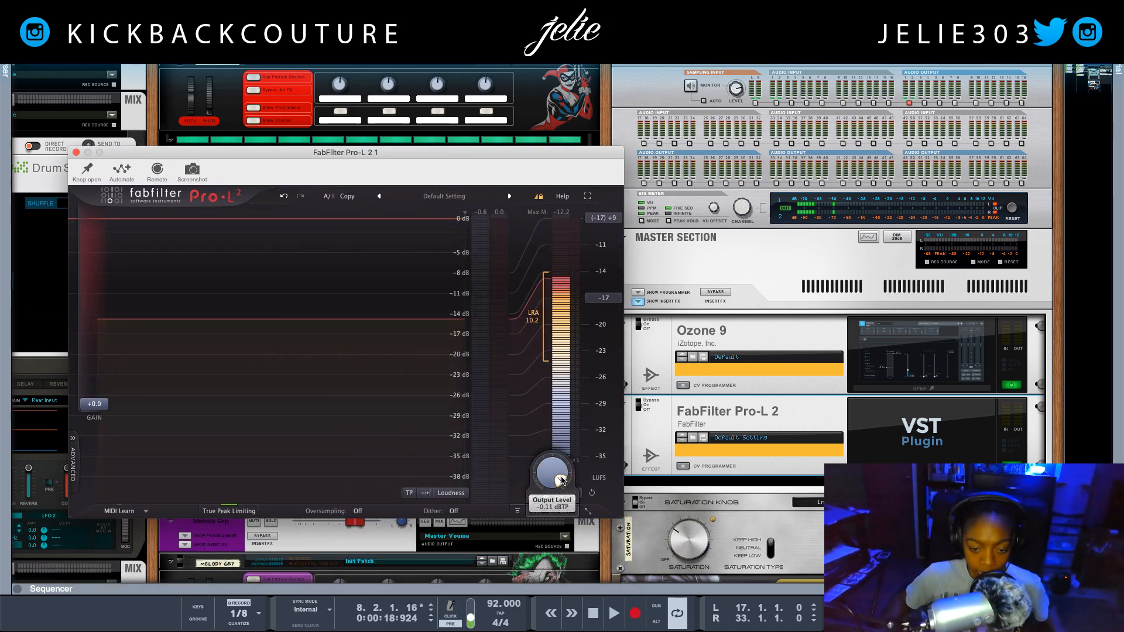
drag(561, 480, 547, 491)
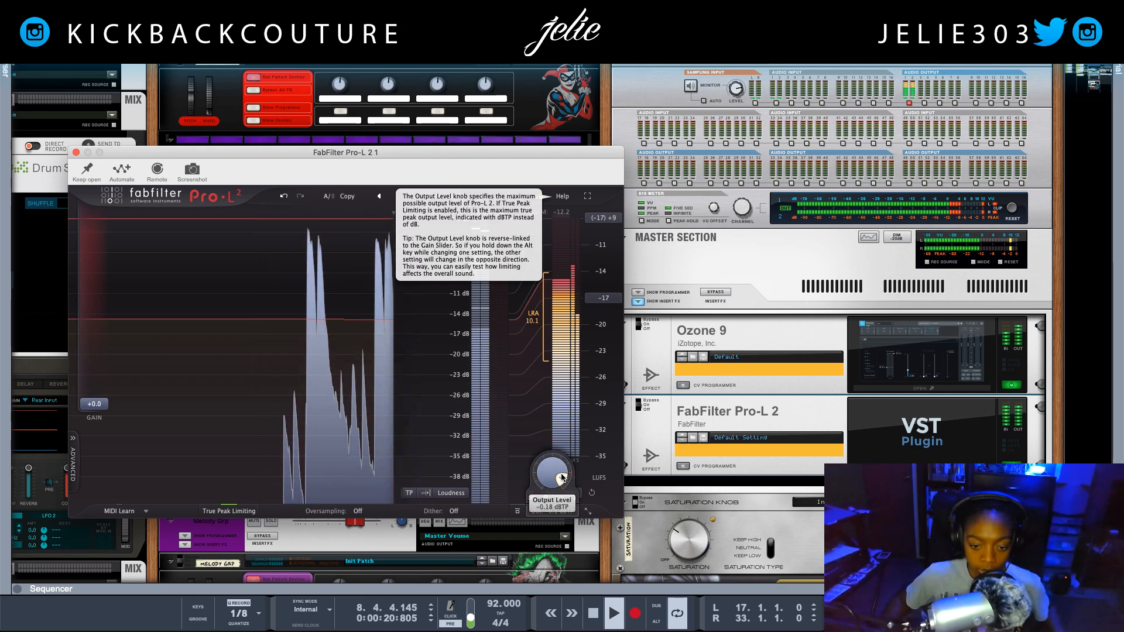
scroll(561, 478, down, 3)
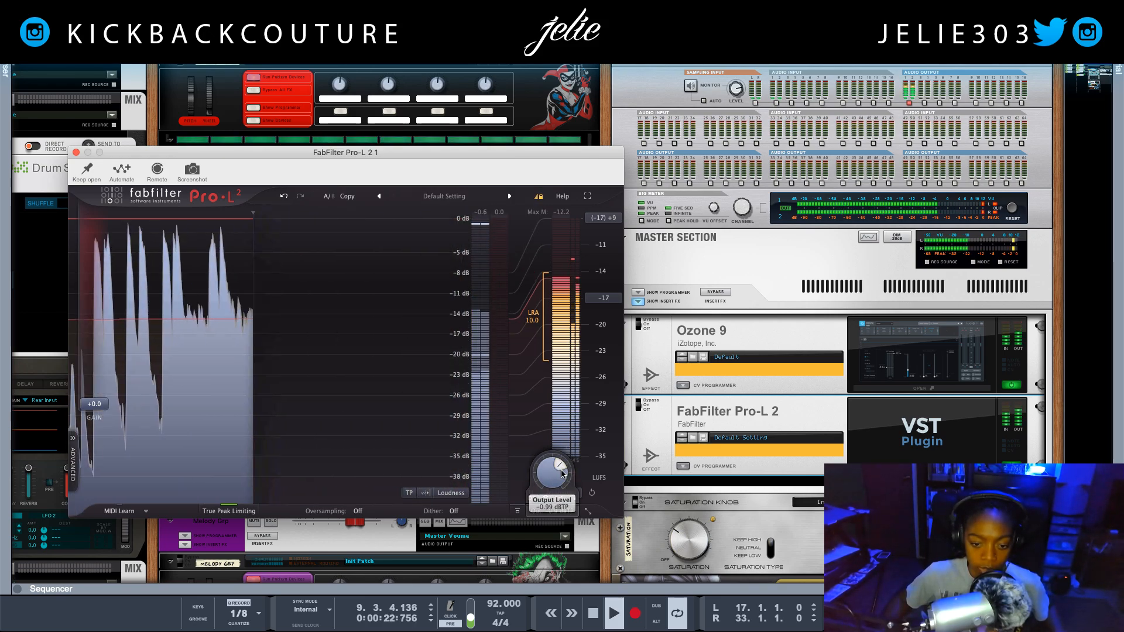
drag(561, 473, 542, 460)
drag(565, 527, 583, 541)
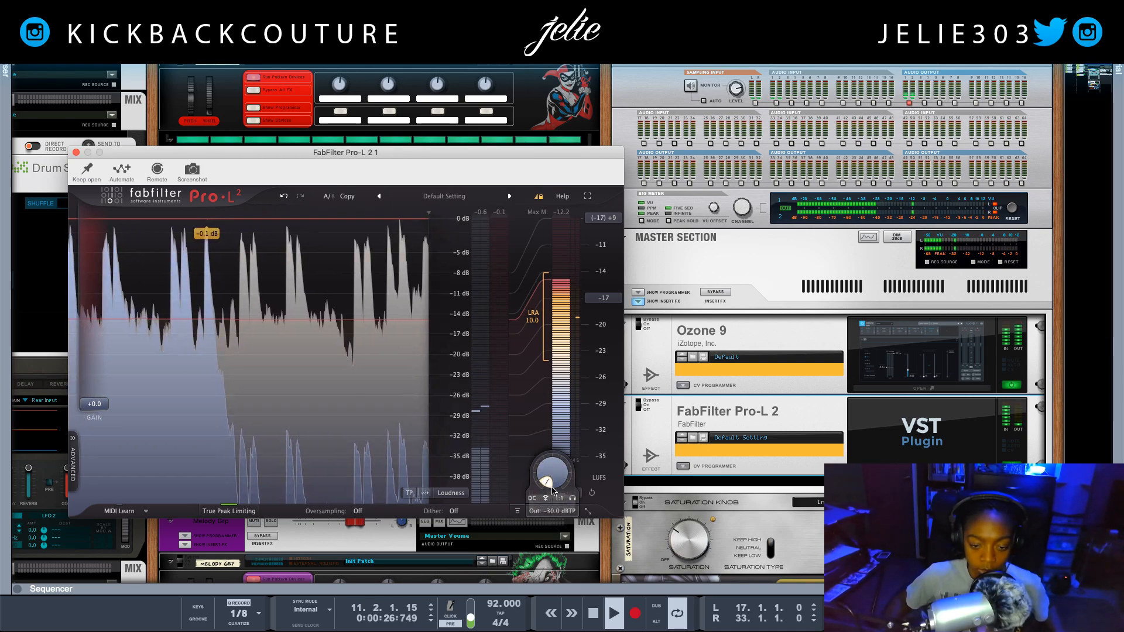
- Try Pro-L 2 output levels between about -30 and -1.22 dBTP during playback, ending near -6.55 dBTP with playback stopped
drag(552, 490, 553, 414)
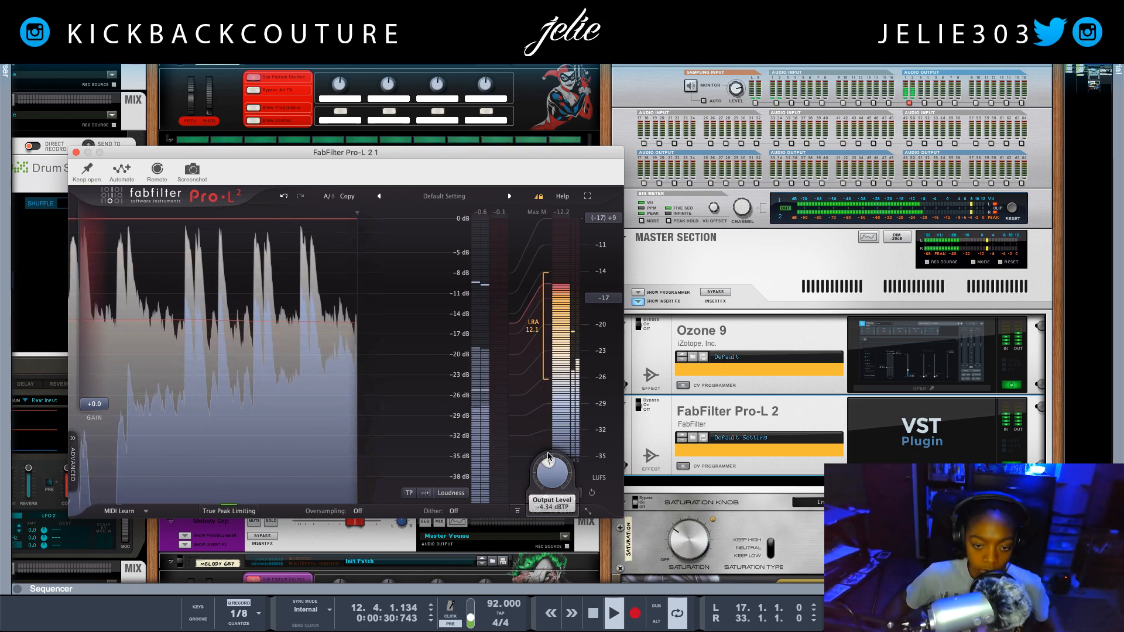
drag(548, 456, 556, 449)
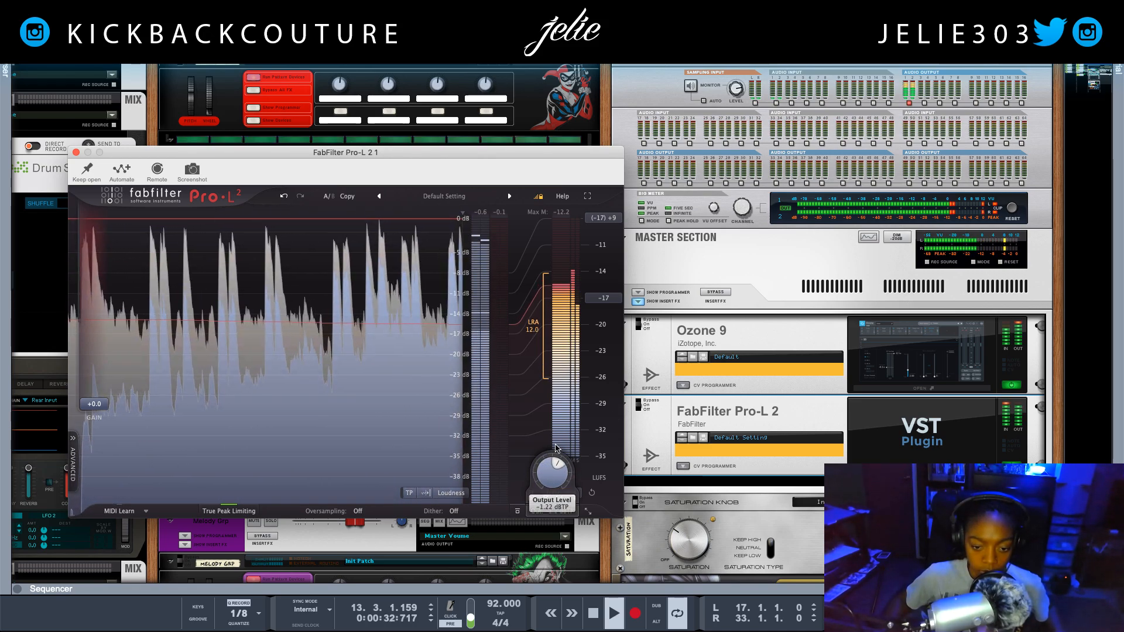
scroll(564, 498, up, 3)
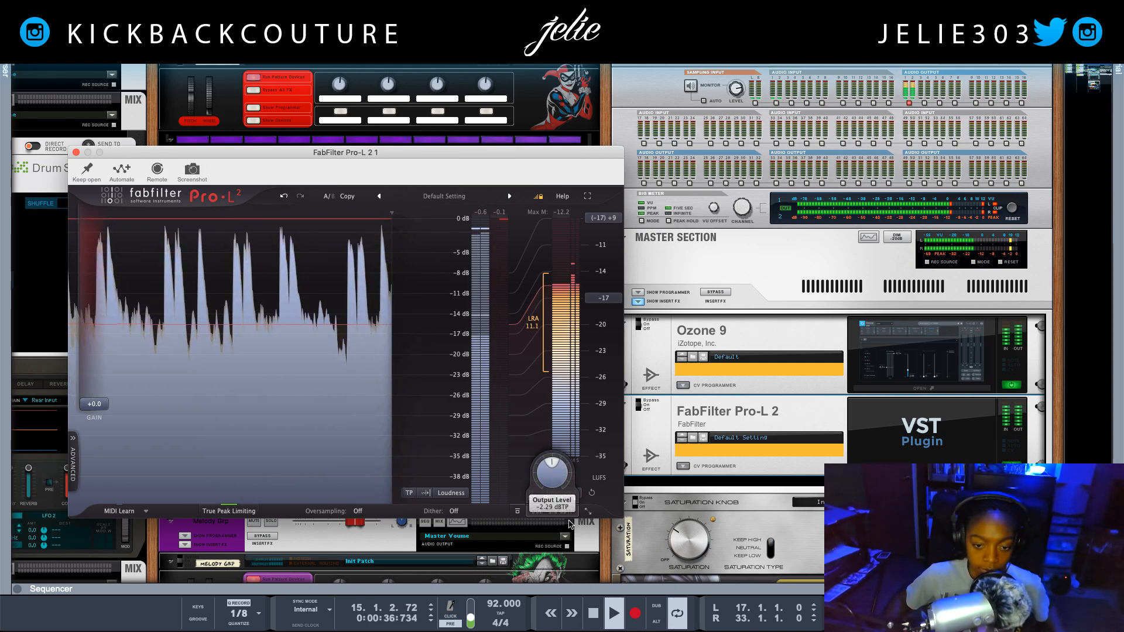
scroll(555, 479, down, 10)
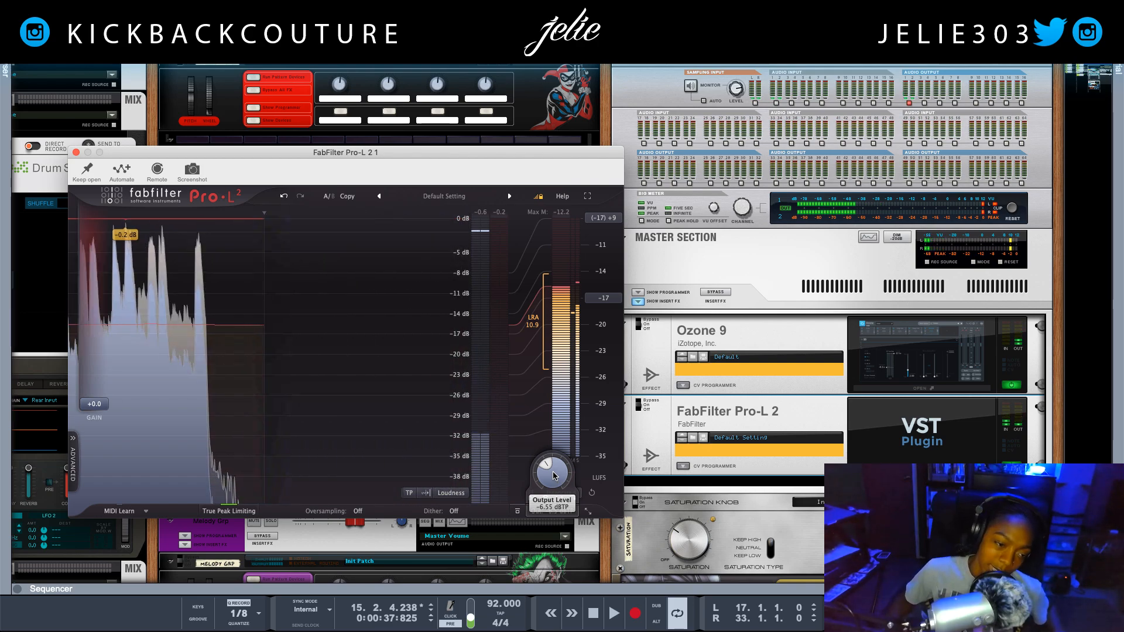
- Move the Pro-L 2 window lower, set its output level to about -0.5 dBTP and resume playback
drag(329, 154, 363, 209)
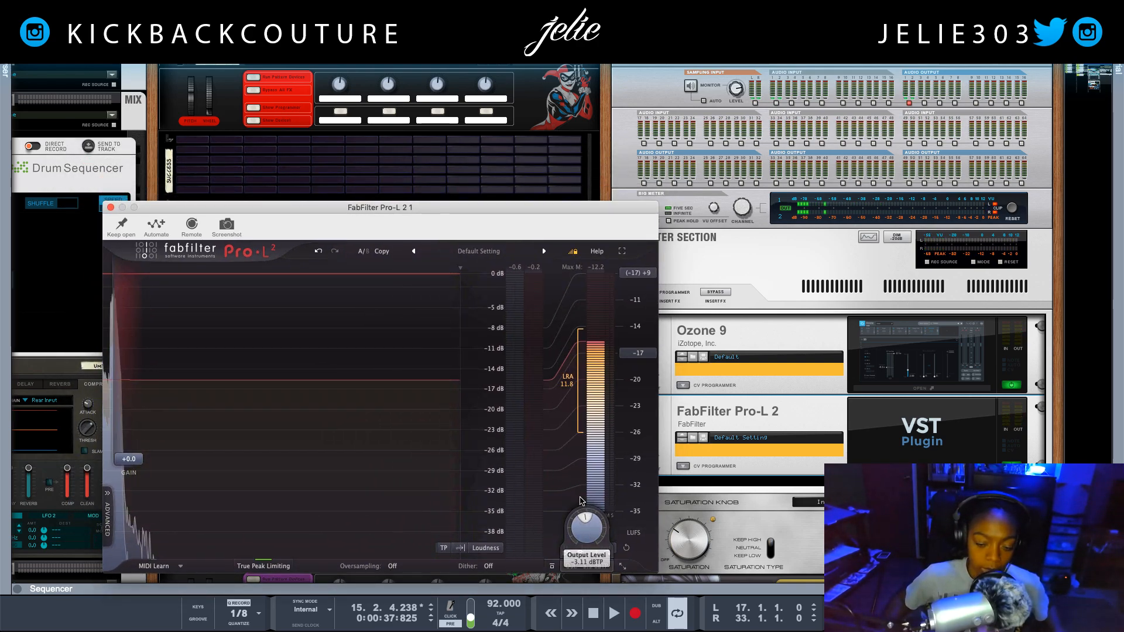
drag(580, 501, 575, 462)
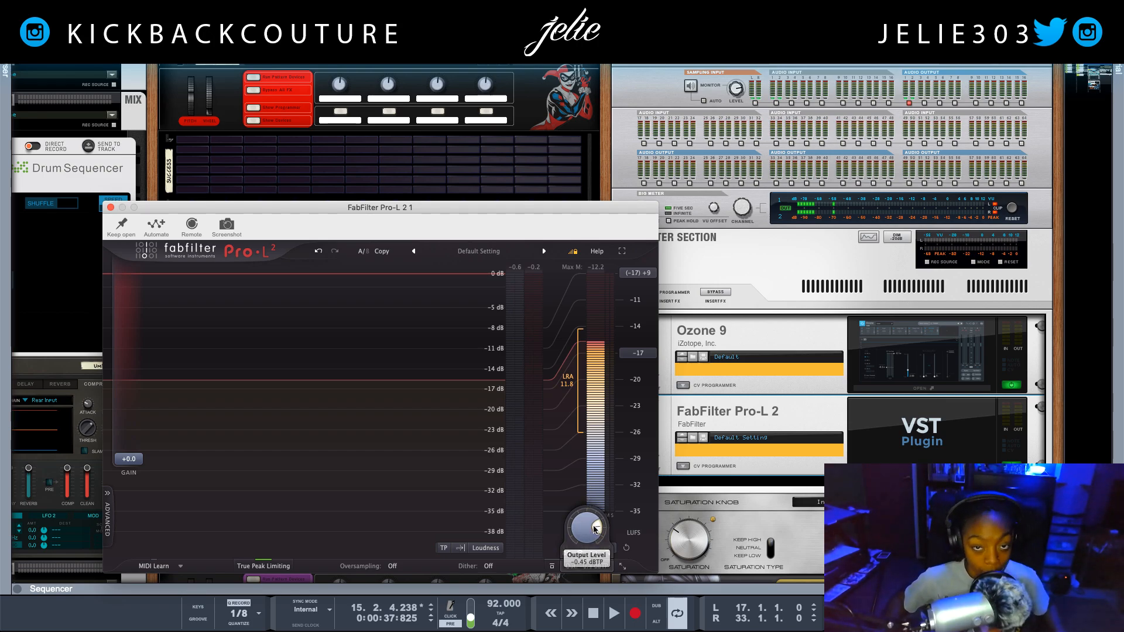
key(space)
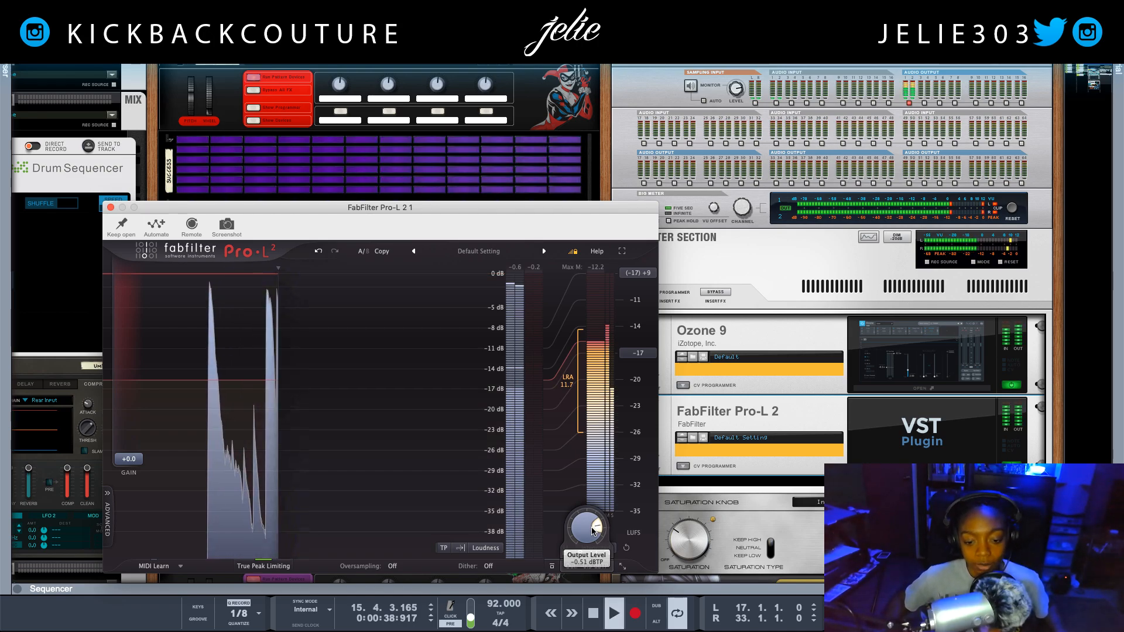
- Move the Pro-L 2 window clear of the master section, close it to check the rack during playback, and reopen it
drag(544, 209, 515, 191)
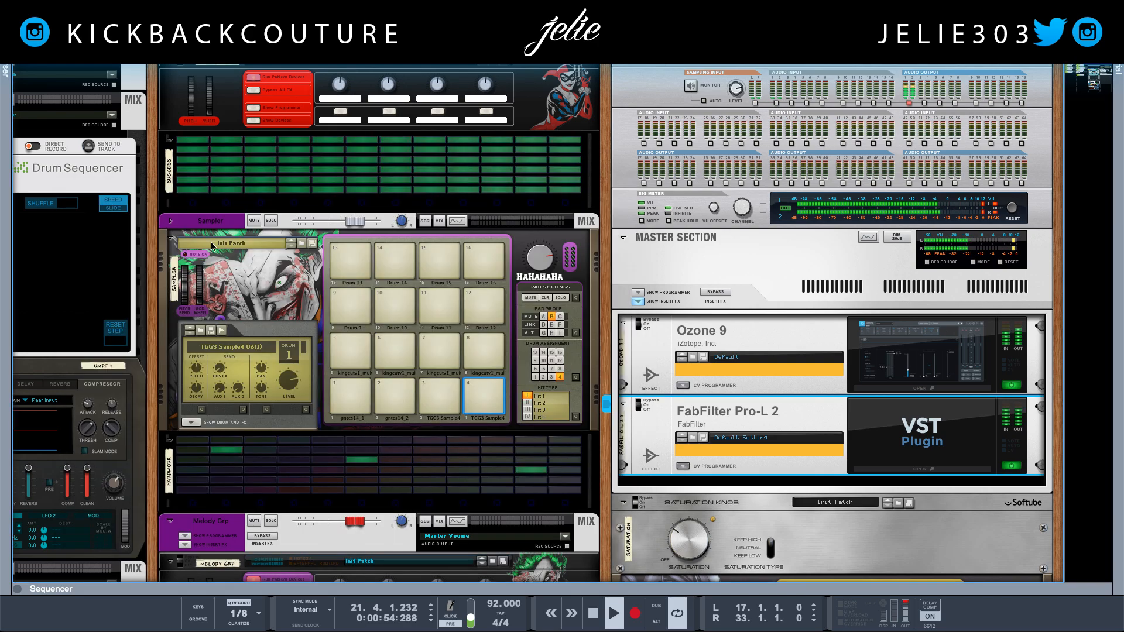
click(873, 467)
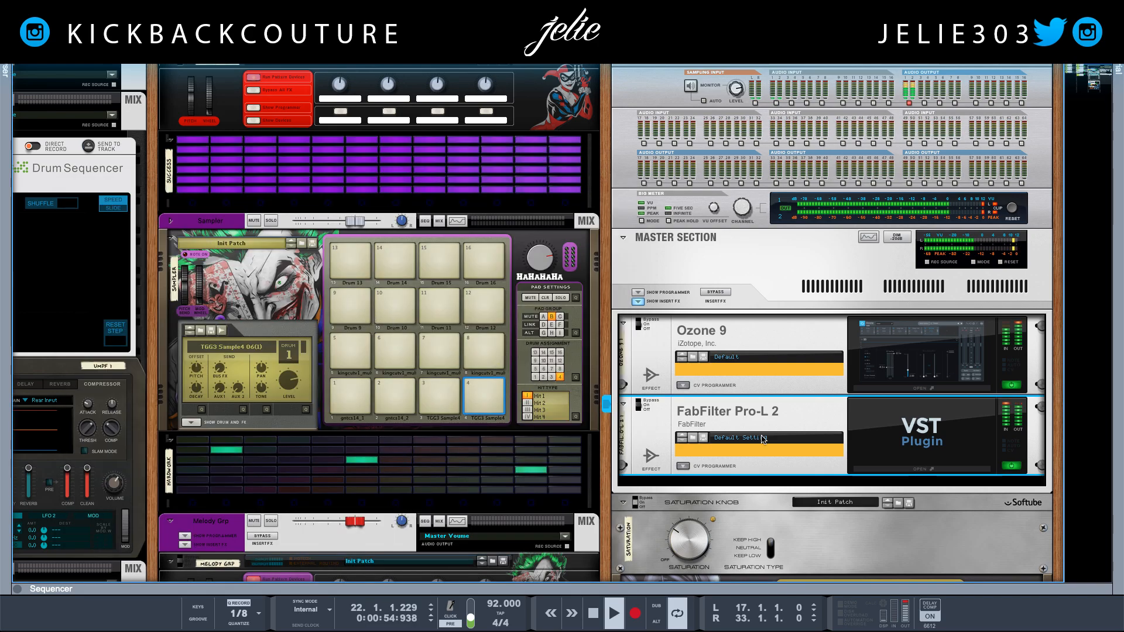
click(873, 467)
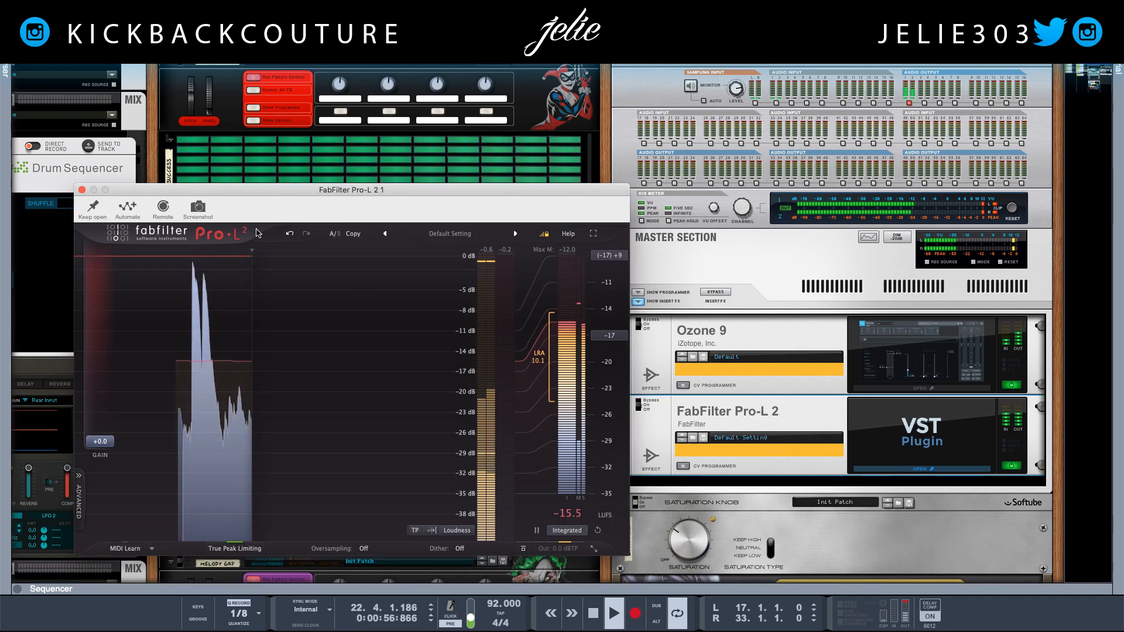